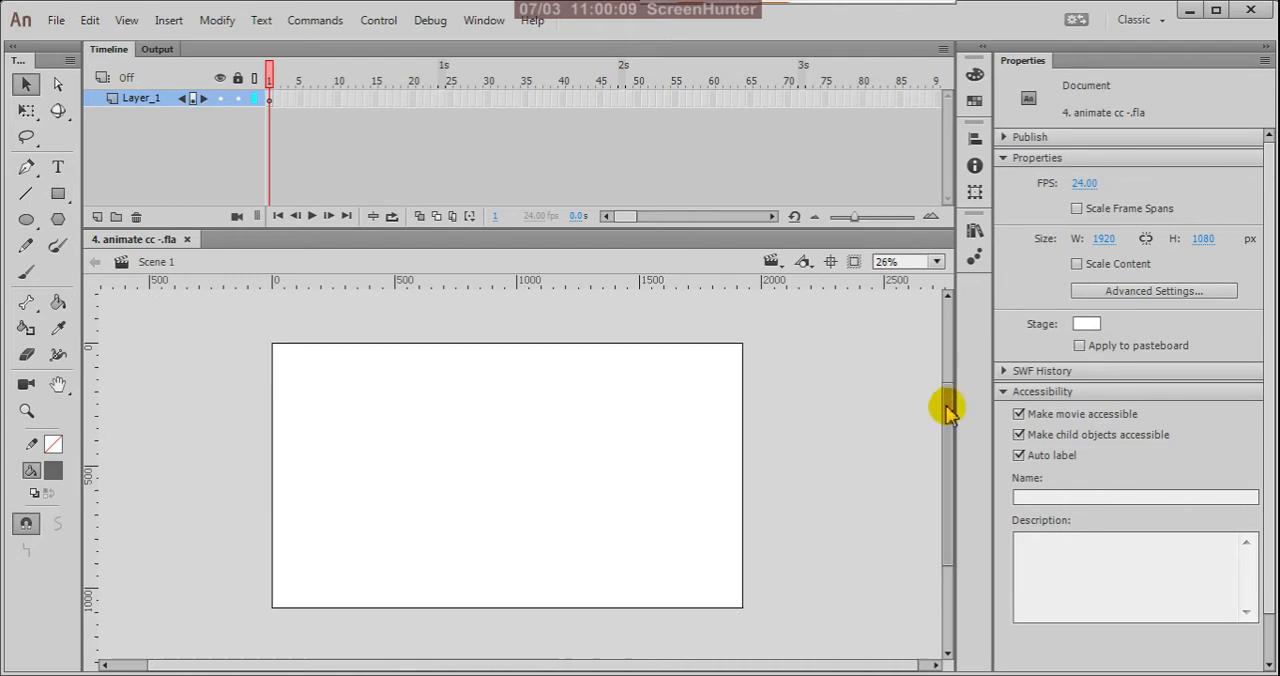
Step: Add a static text title reading "DRAWING MODES IN ANIMATE CC" near the upper edge of the stage
click(831, 362)
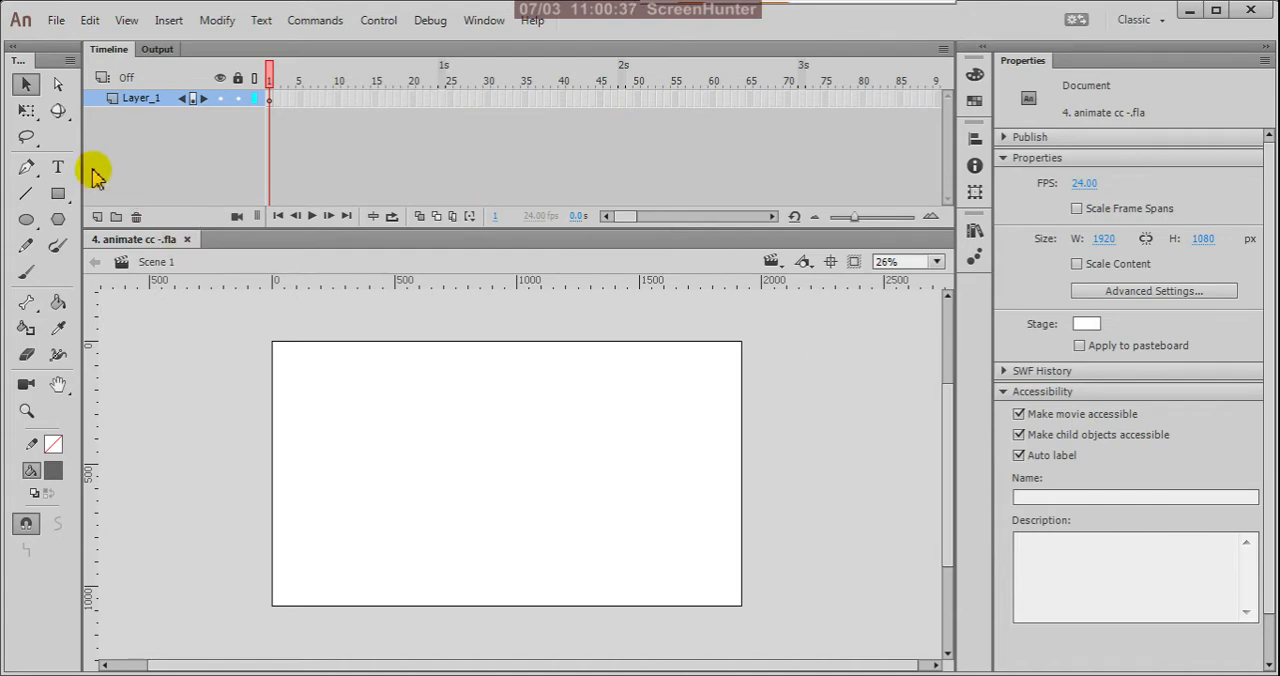
click(57, 167)
click(419, 362)
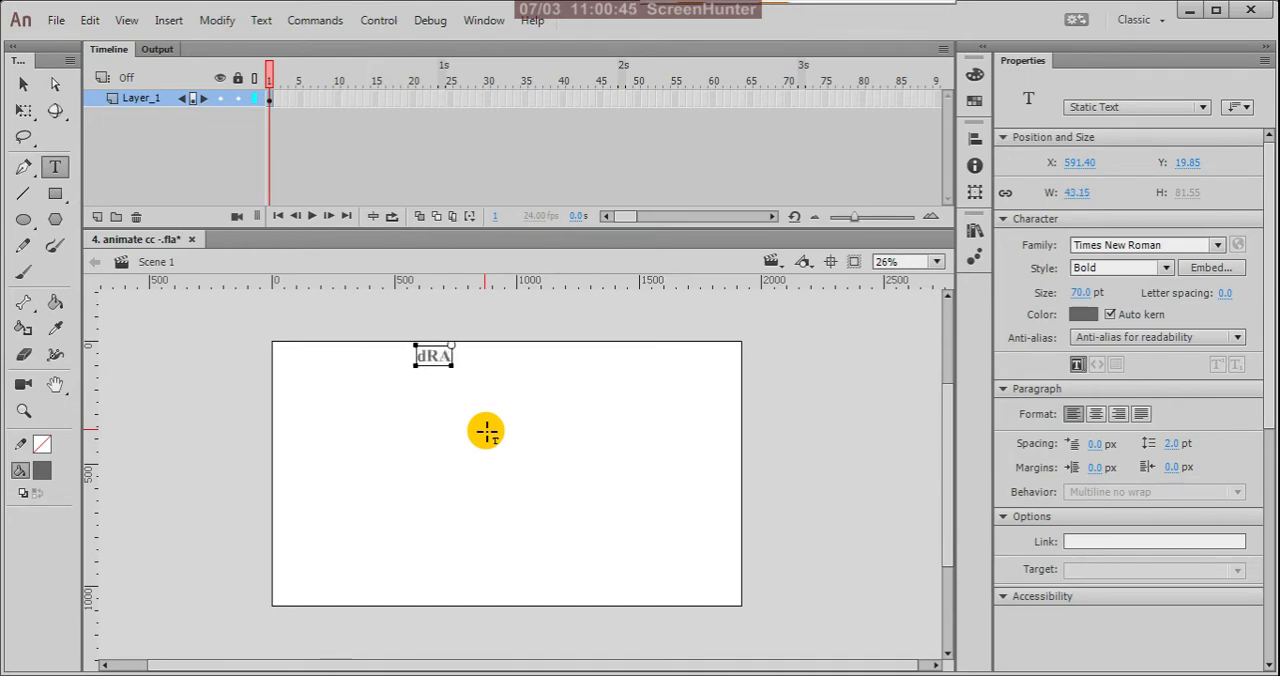
text(dRAWING MODES)
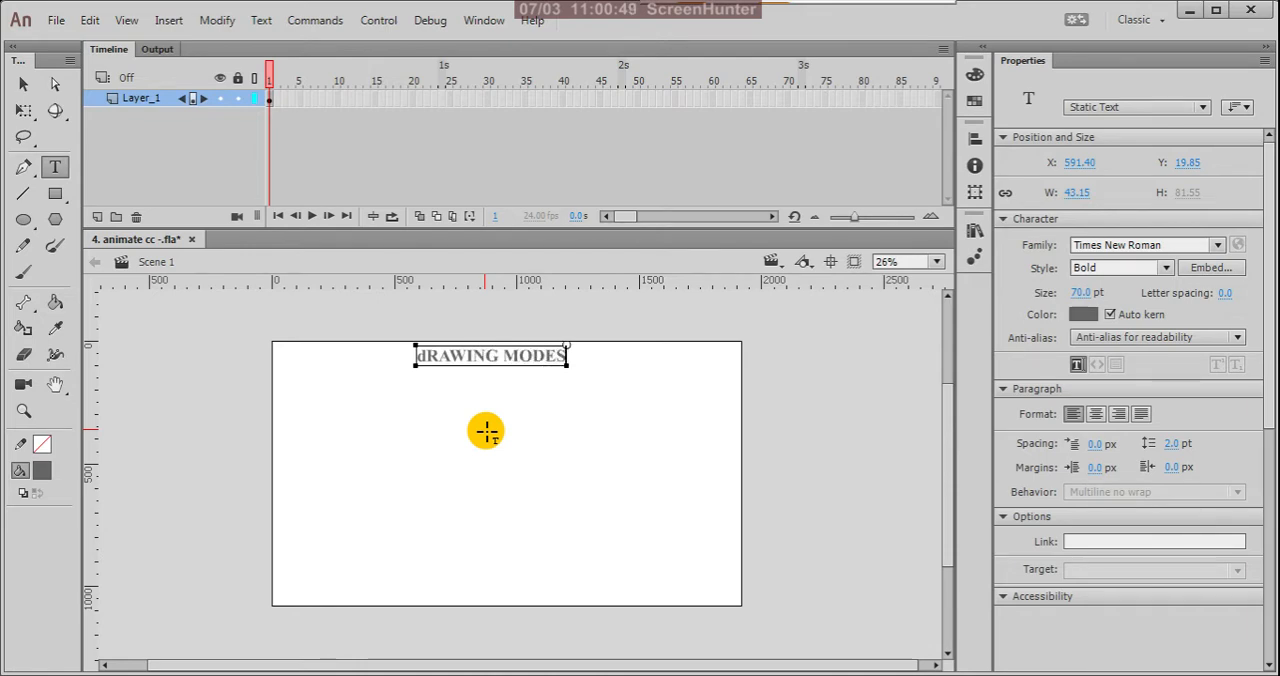
text( IN )
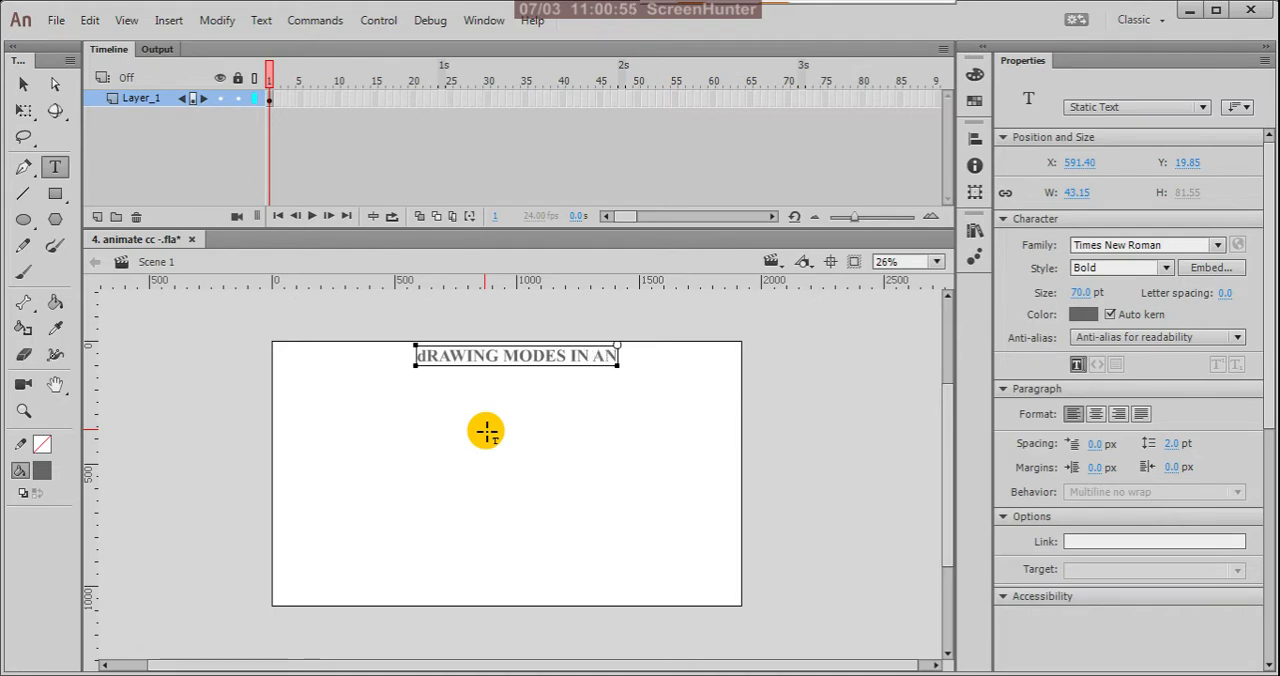
text(ANIMATE CC)
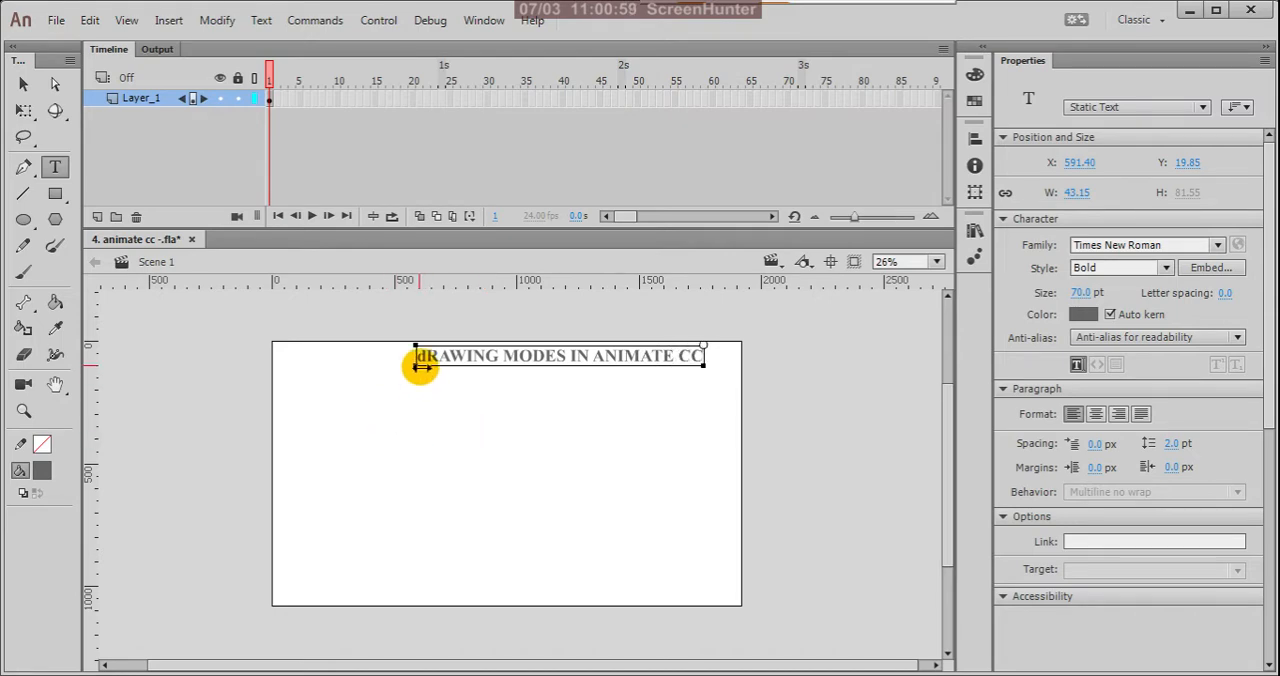
click(426, 357)
key(BackSpace)
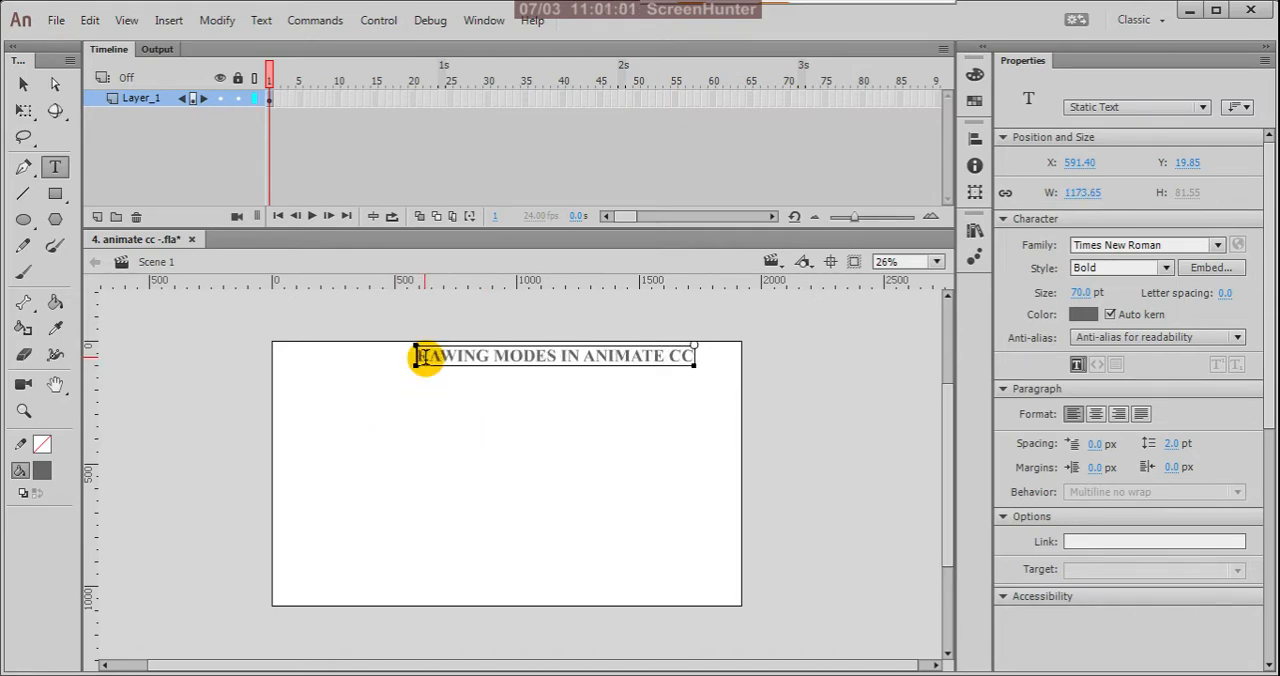
text(D)
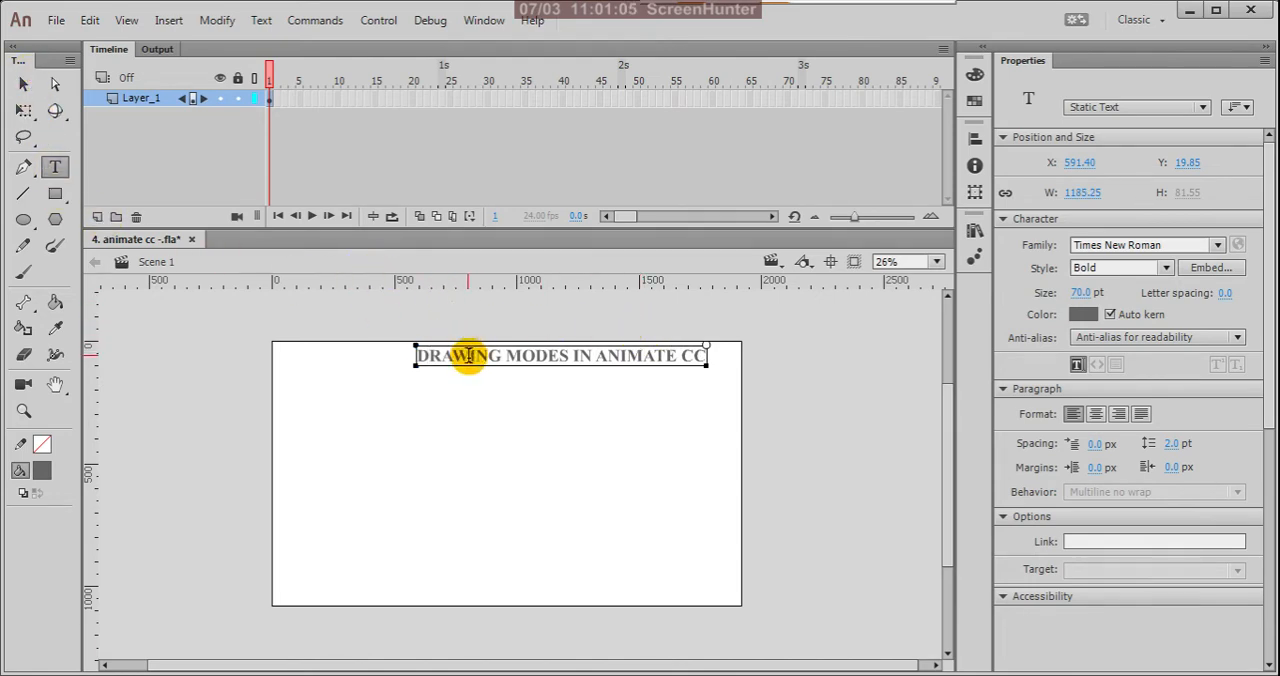
Step: Colour the title red (#FF0000) and reposition it at about X 423, Y 81
click(24, 84)
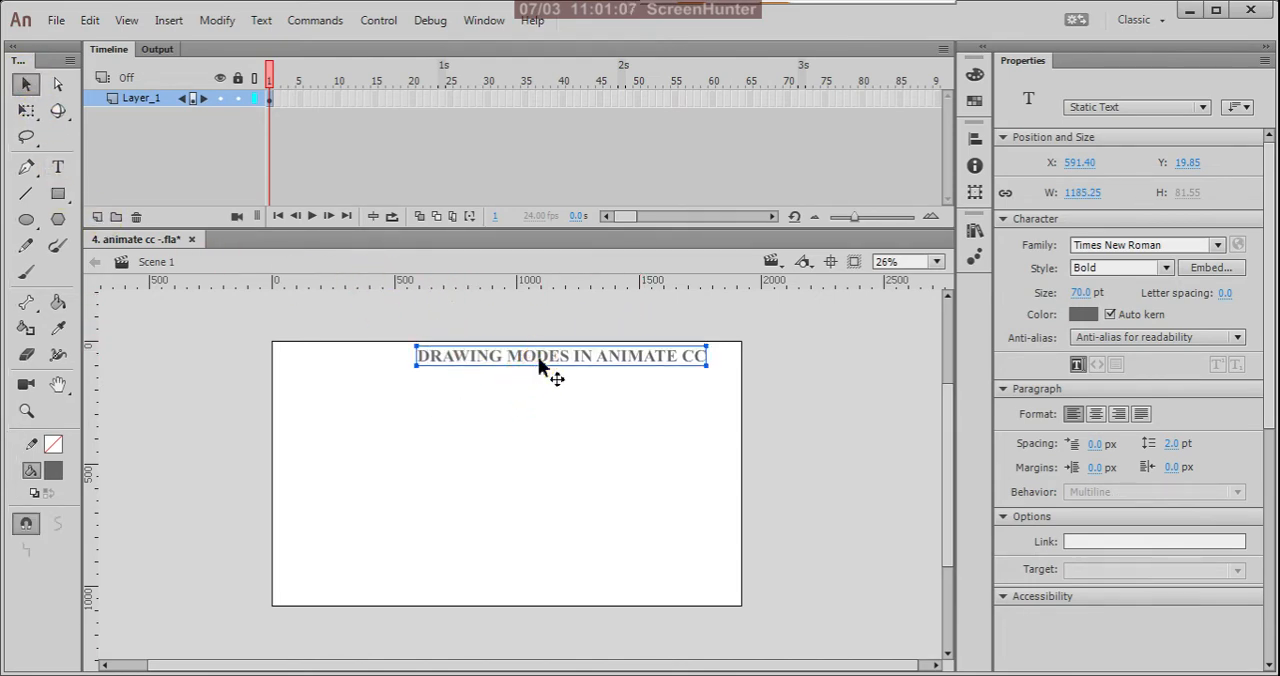
drag(540, 363, 516, 382)
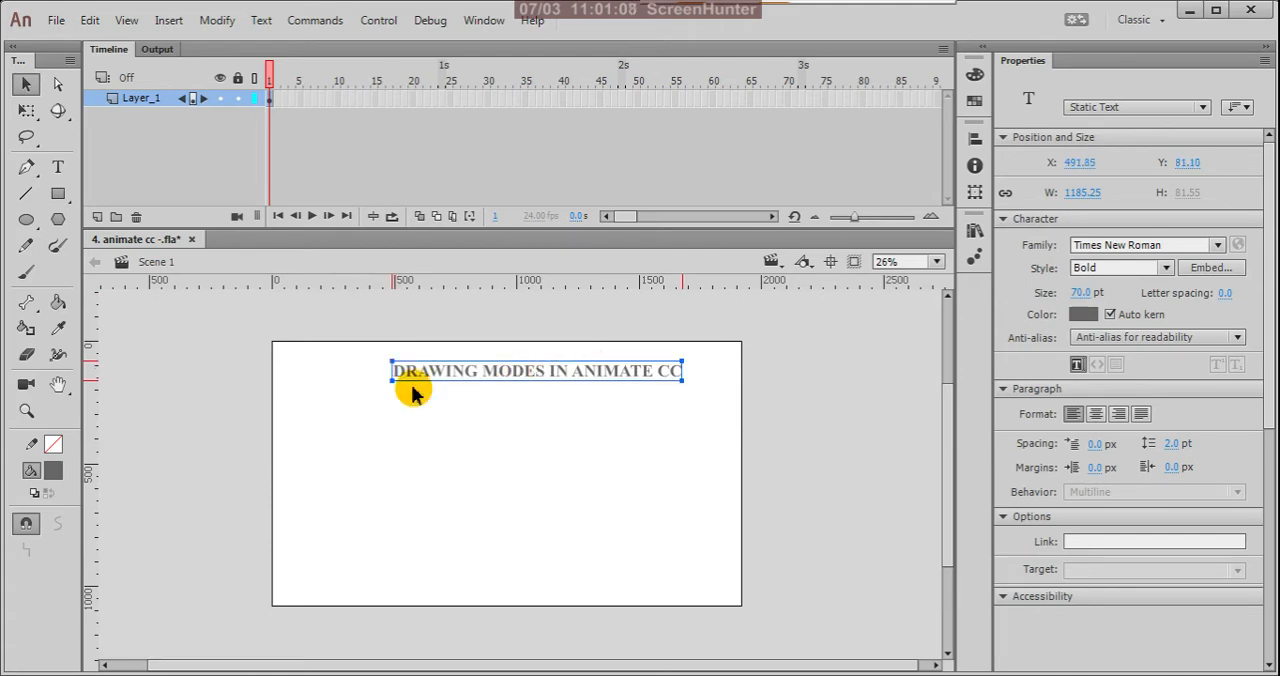
click(53, 470)
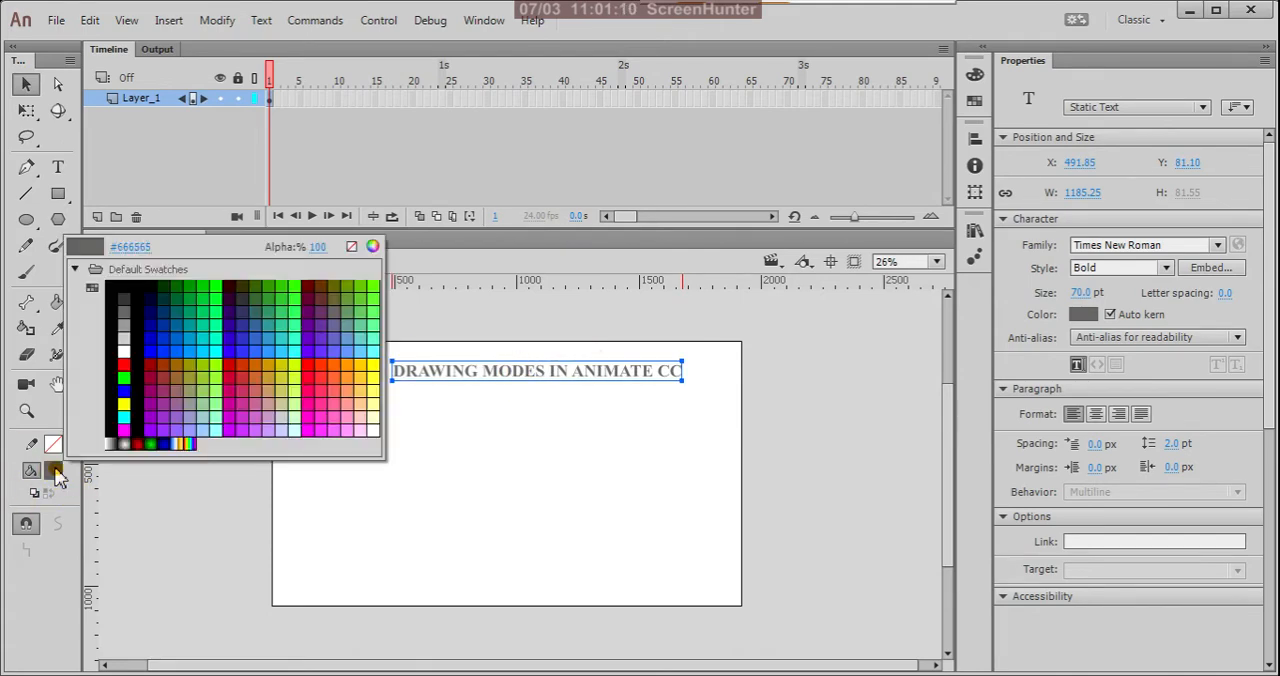
click(309, 364)
click(420, 457)
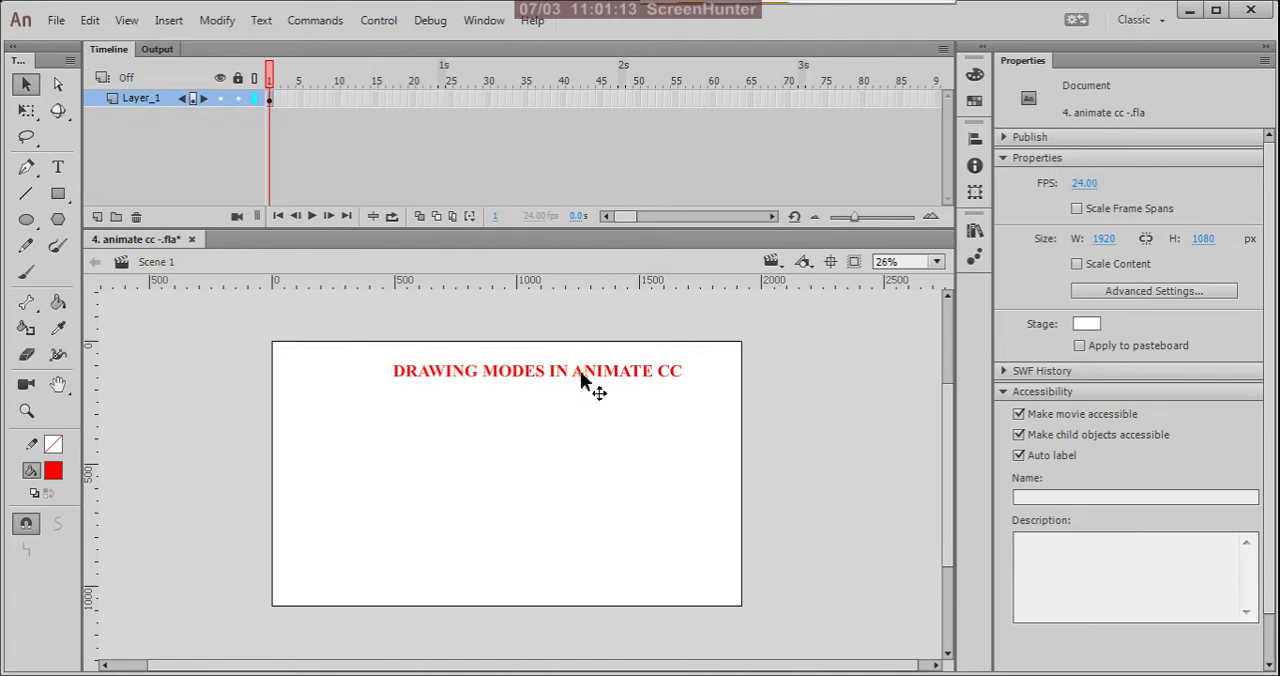
drag(591, 383, 580, 383)
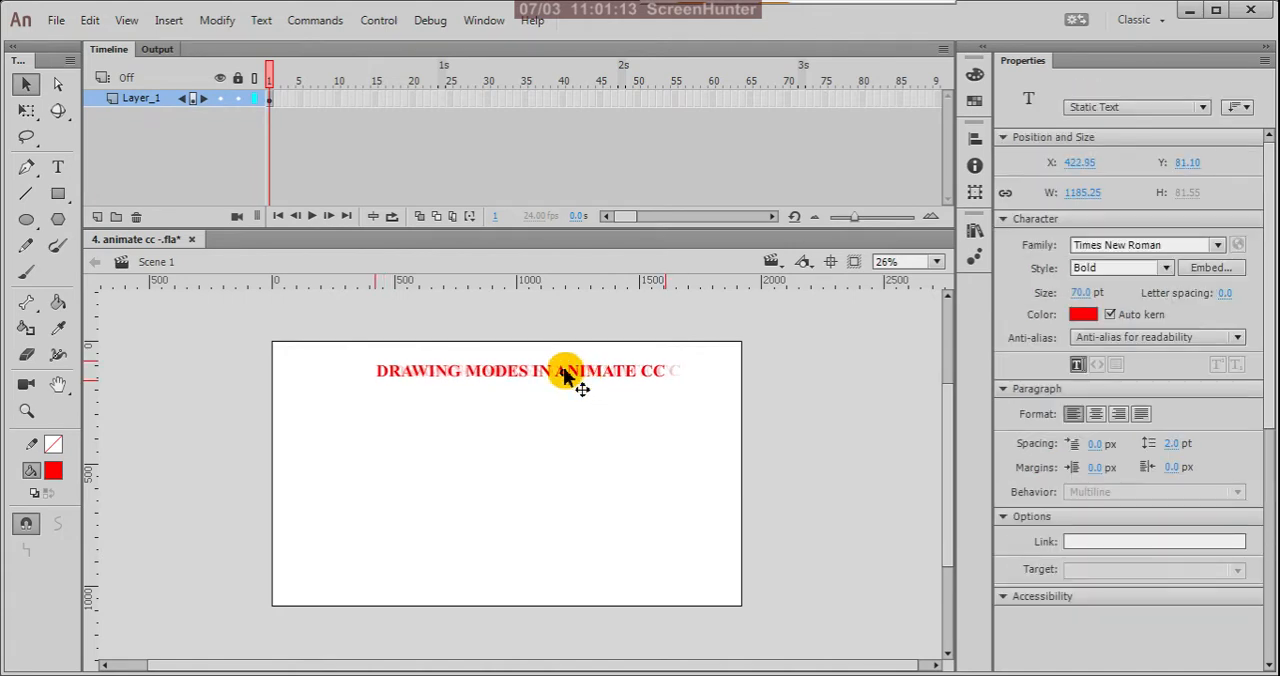
Step: Lock Layer_1 holding the title and add a new layer above it
click(237, 99)
click(97, 216)
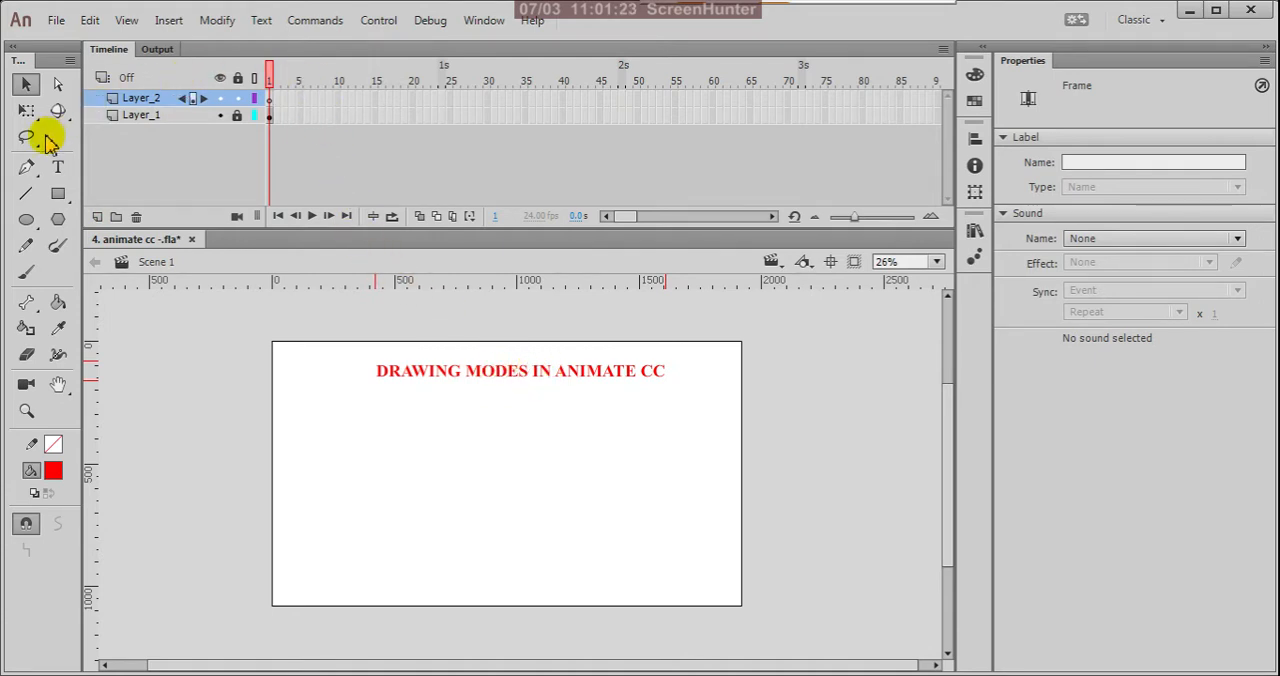
Step: Draw a red-filled rectangle with a black stroke, about 444 × 375 px, below the title's left part on Layer_2
click(58, 197)
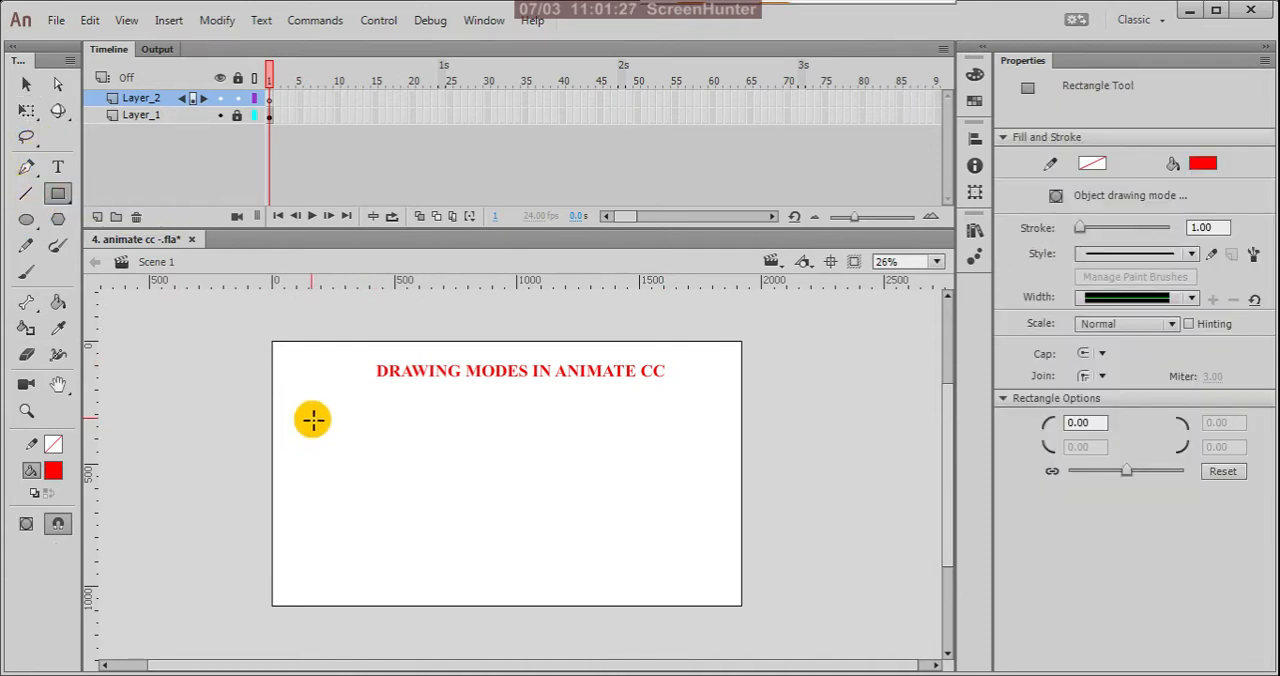
drag(311, 418, 433, 521)
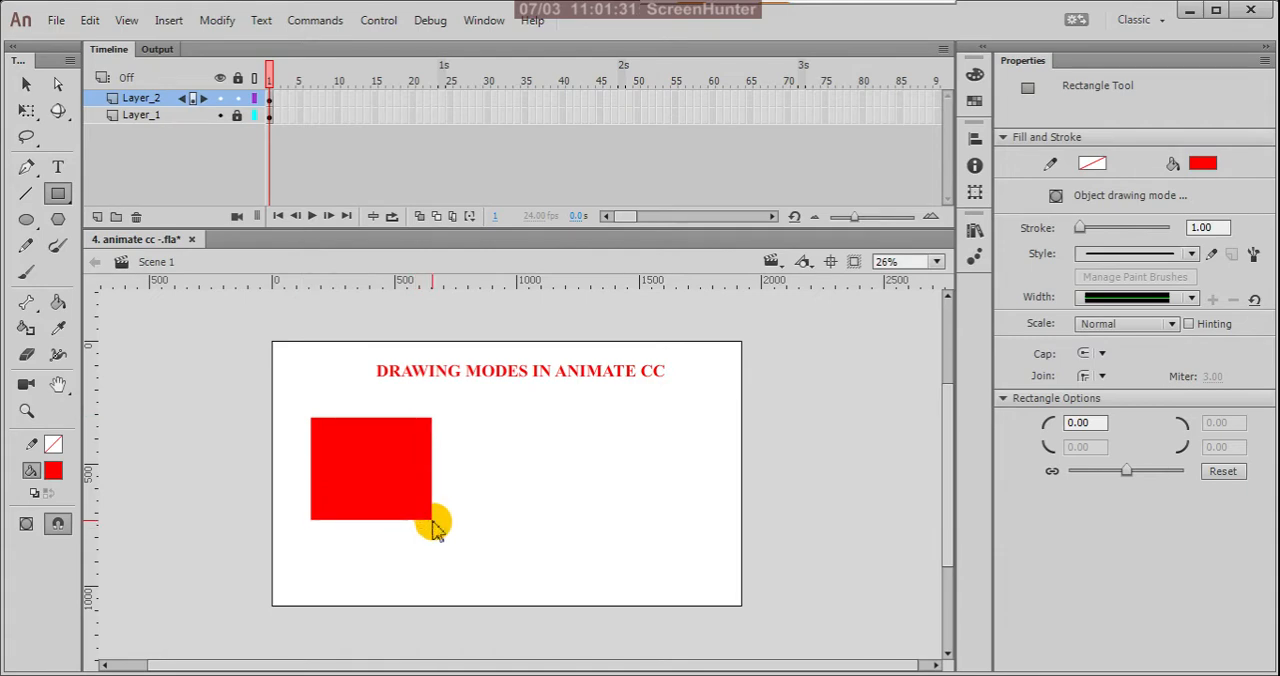
key(ctrl+z)
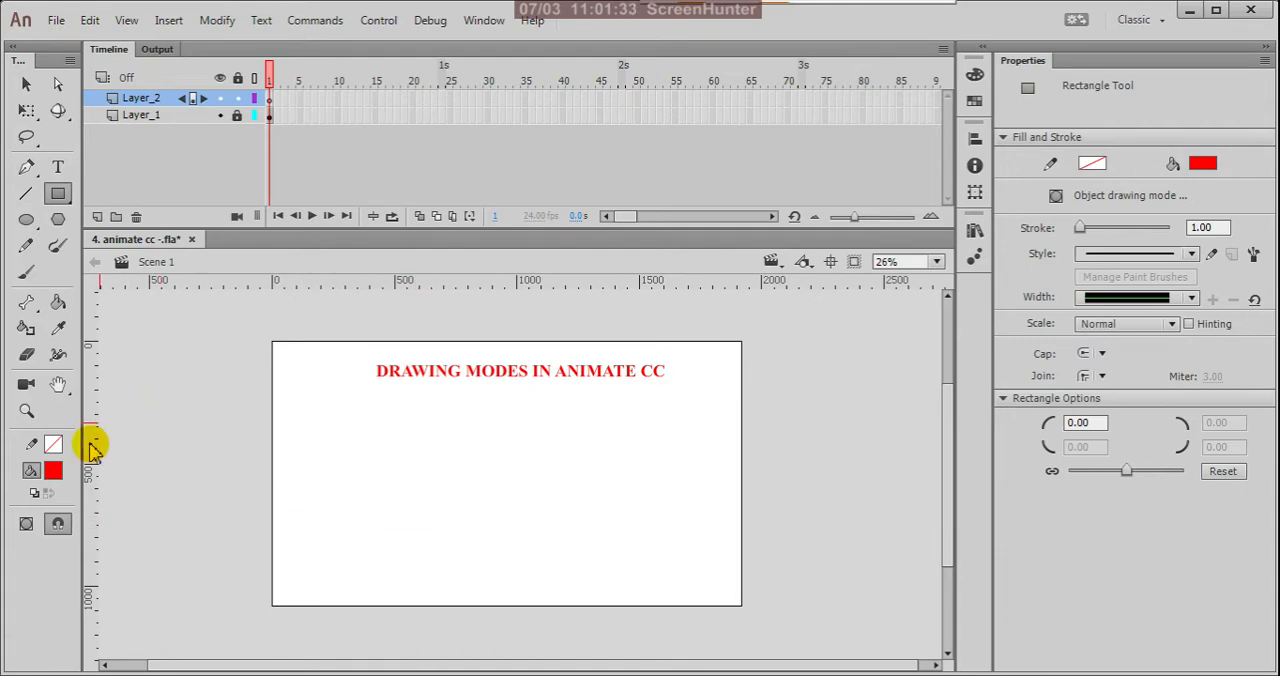
click(53, 444)
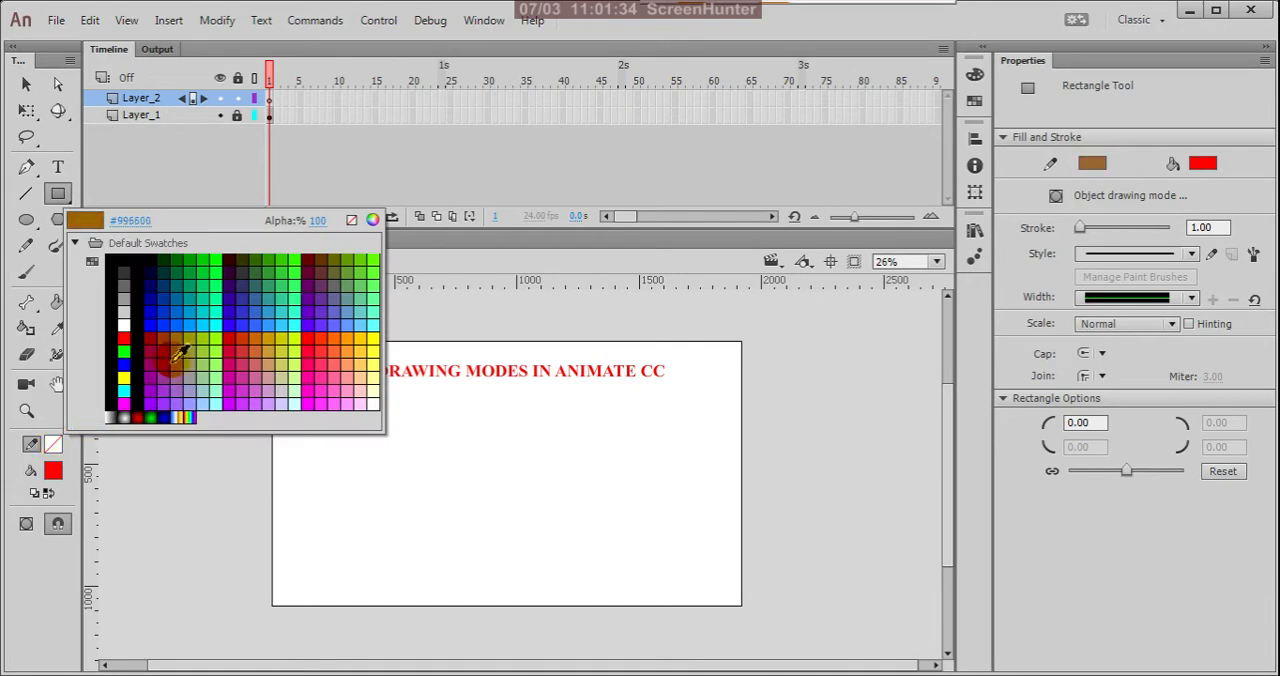
click(118, 262)
drag(325, 421, 437, 512)
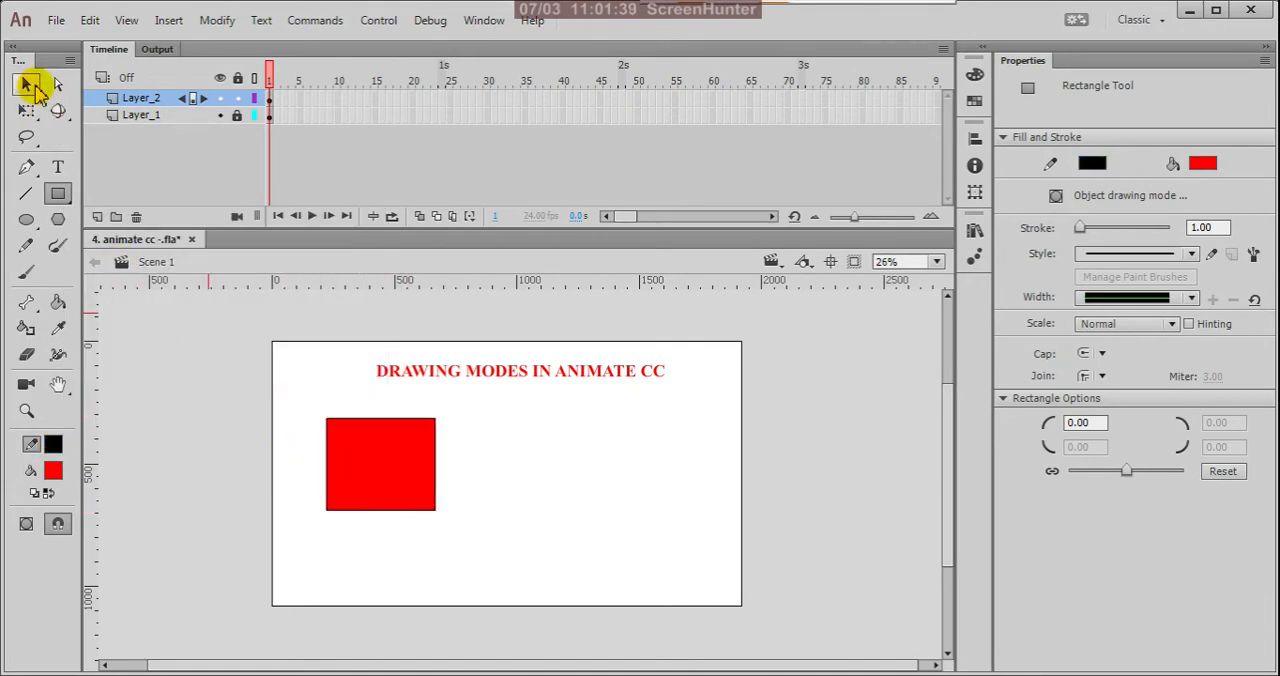
Step: Select only the rectangle's red fill and move it off its outline to about X 850, Y 318
click(26, 84)
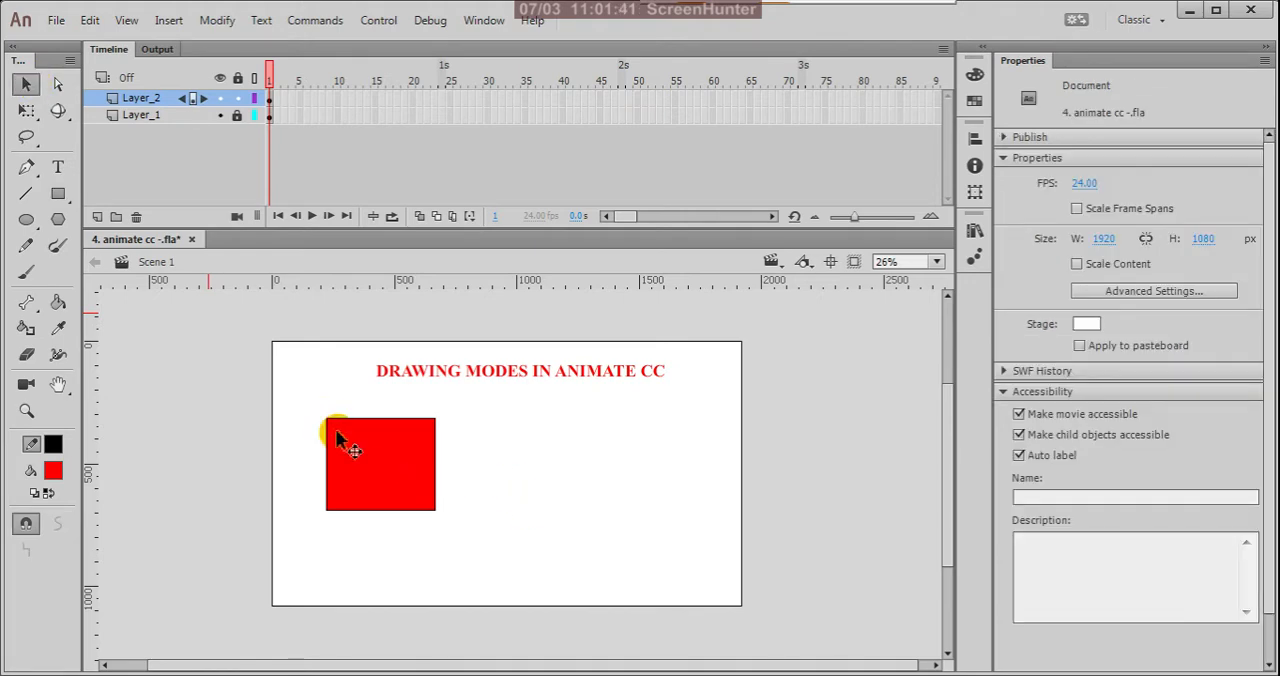
click(364, 456)
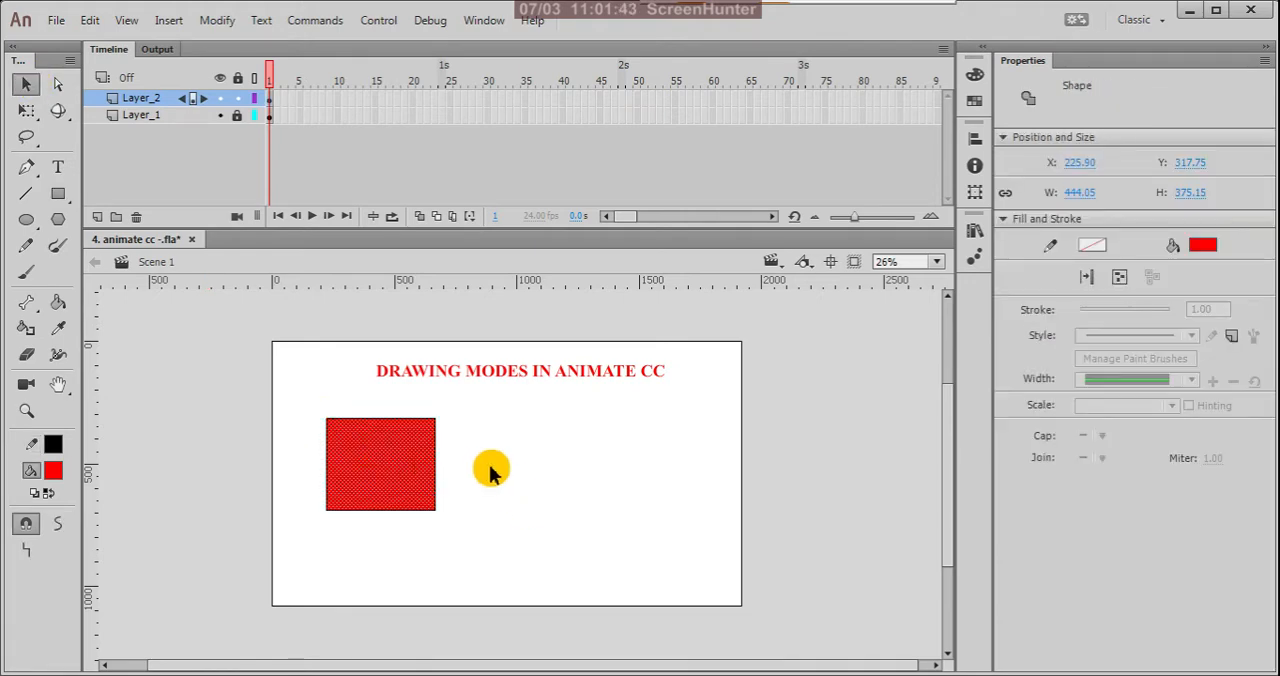
click(478, 443)
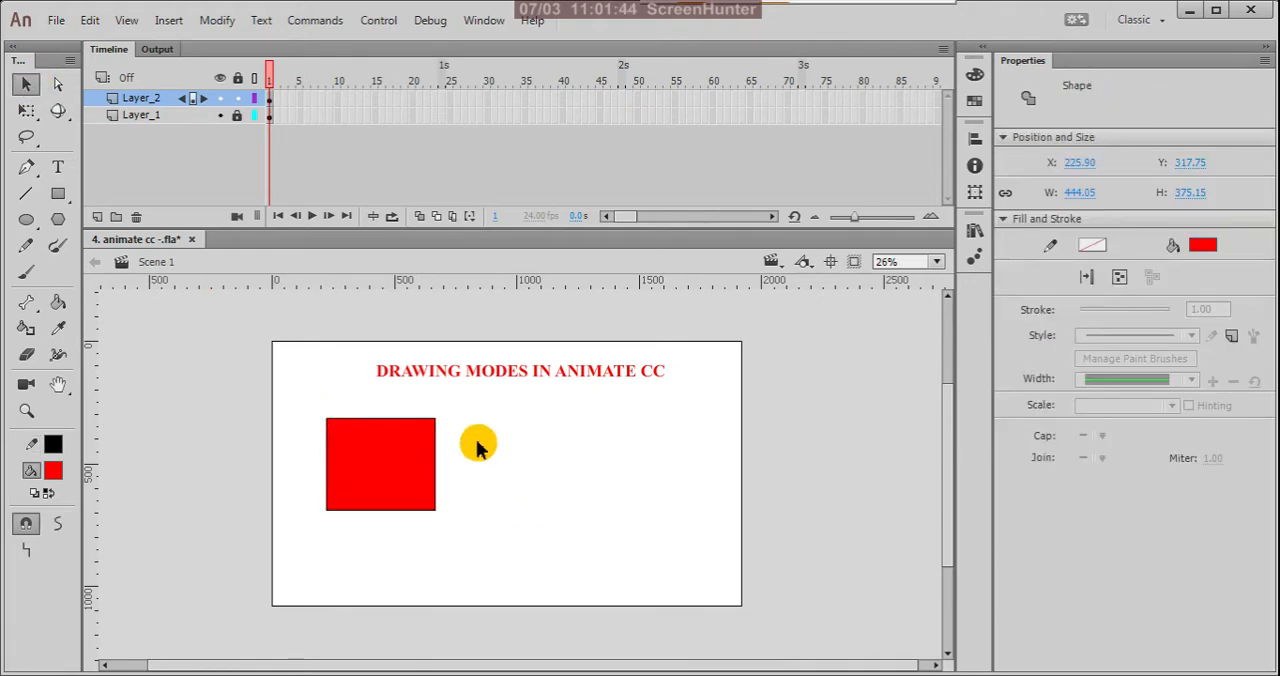
click(387, 451)
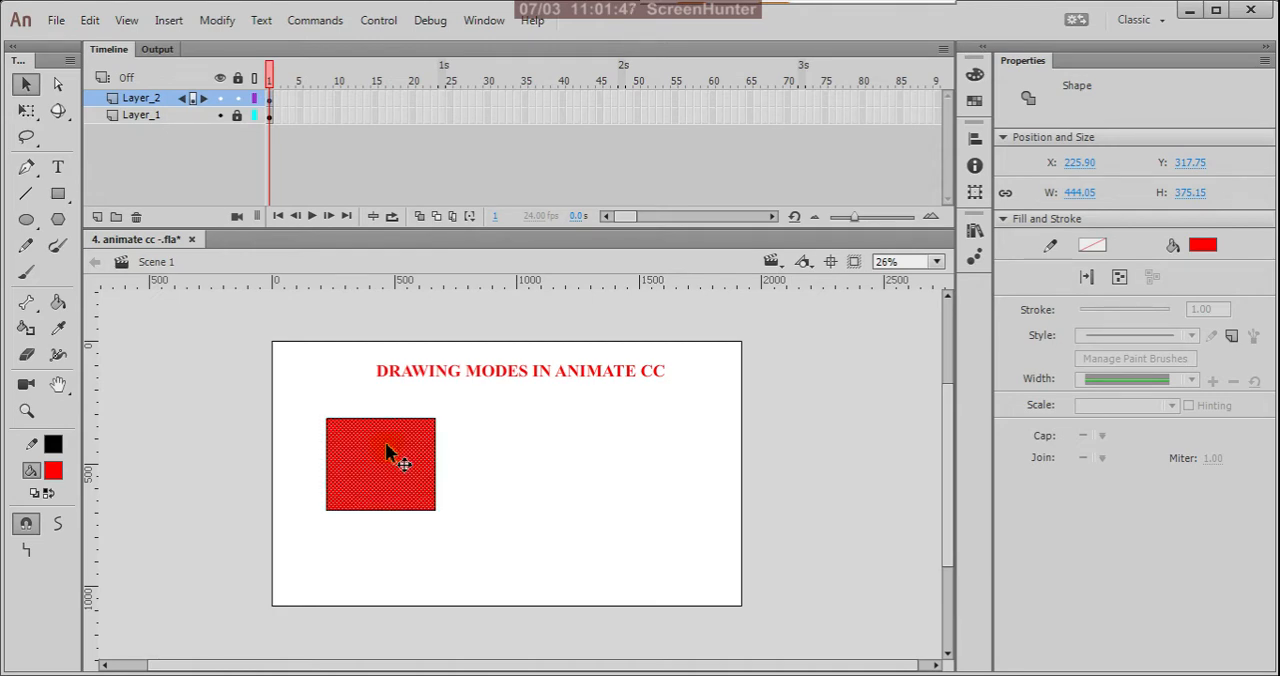
drag(386, 446, 539, 455)
click(666, 460)
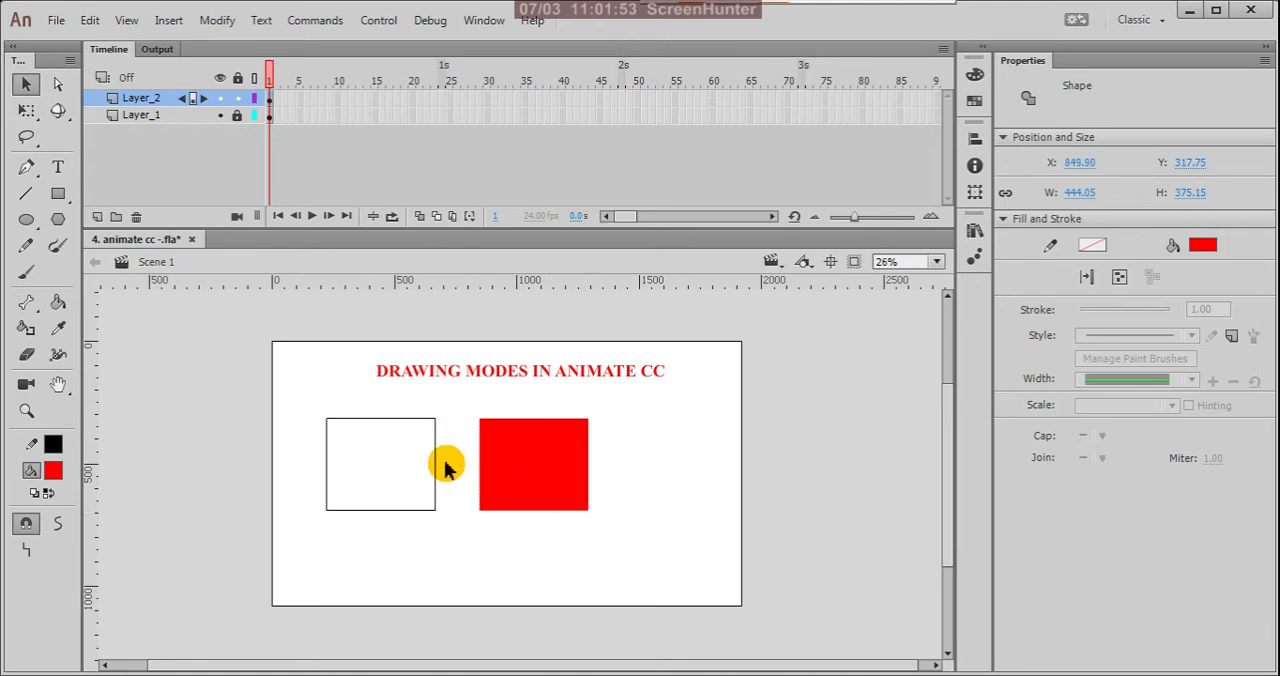
Step: Select the outline's upper edge, its left edge and the detached red fill one by one to examine them as separate pieces
click(386, 419)
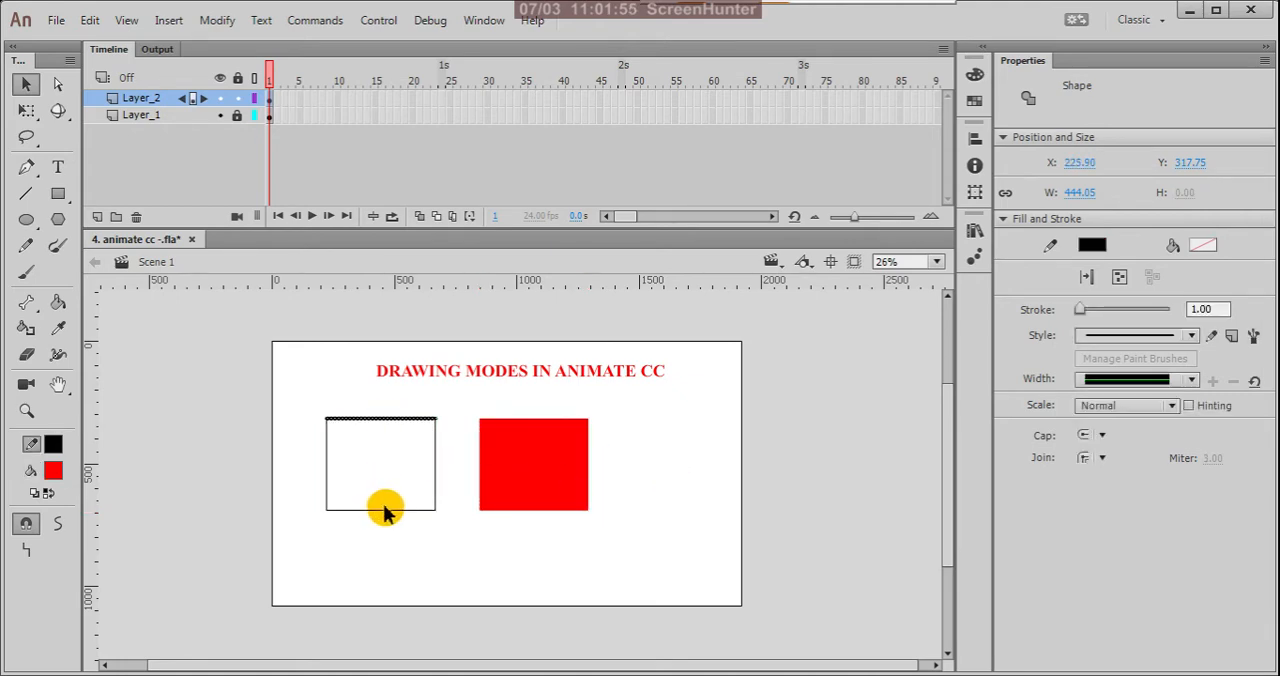
click(326, 468)
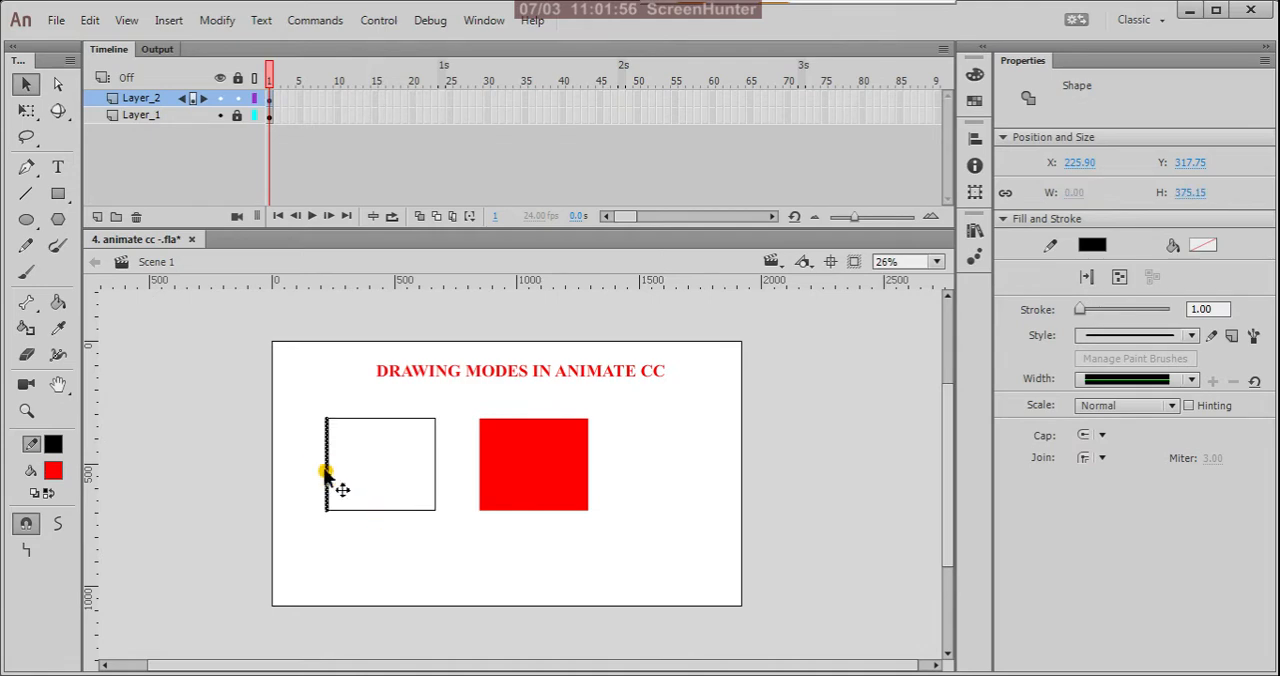
click(410, 460)
click(533, 463)
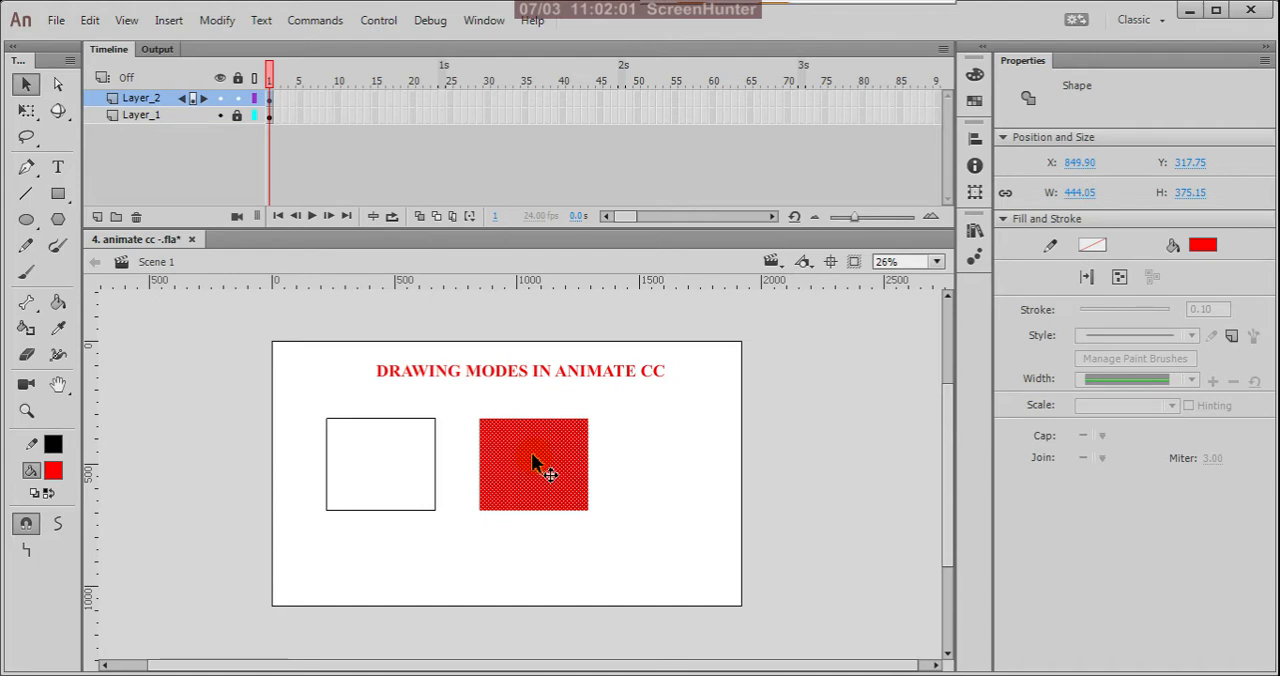
click(646, 462)
Step: Undo the move that separated the red fill from its outline
key(ctrl+z)
key(ctrl+z)
key(ctrl+z)
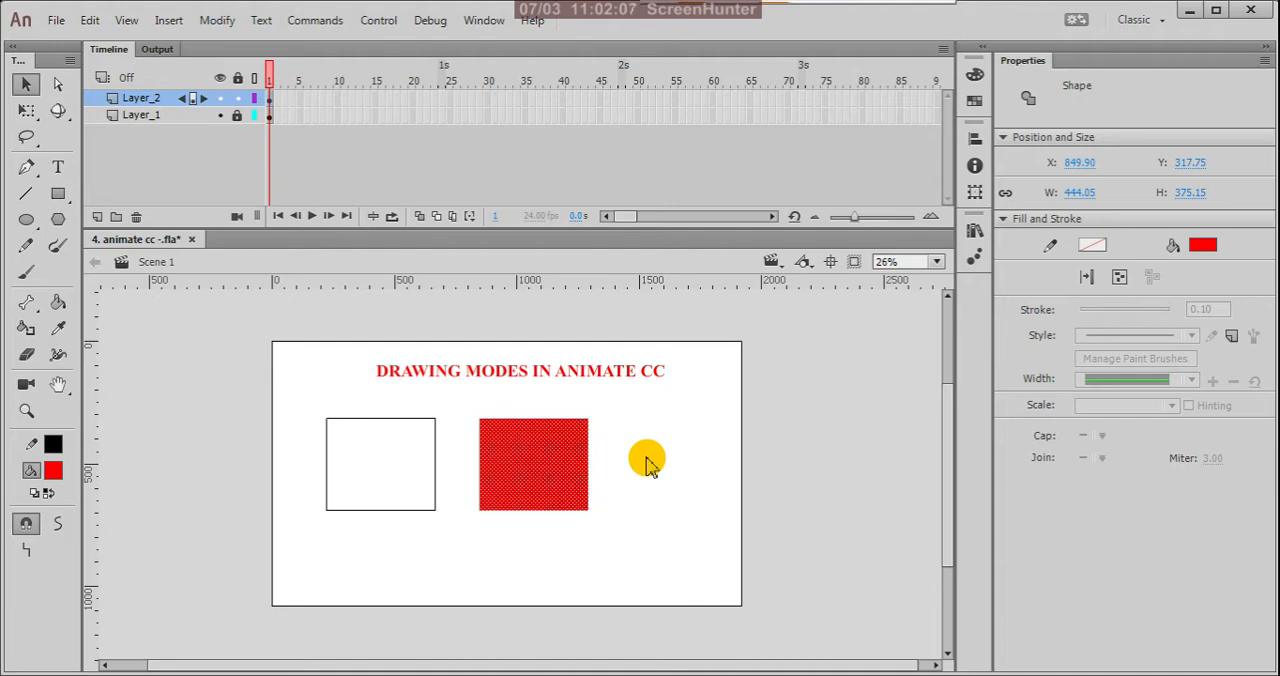
key(ctrl+z)
key(ctrl+z)
key(ctrl+z)
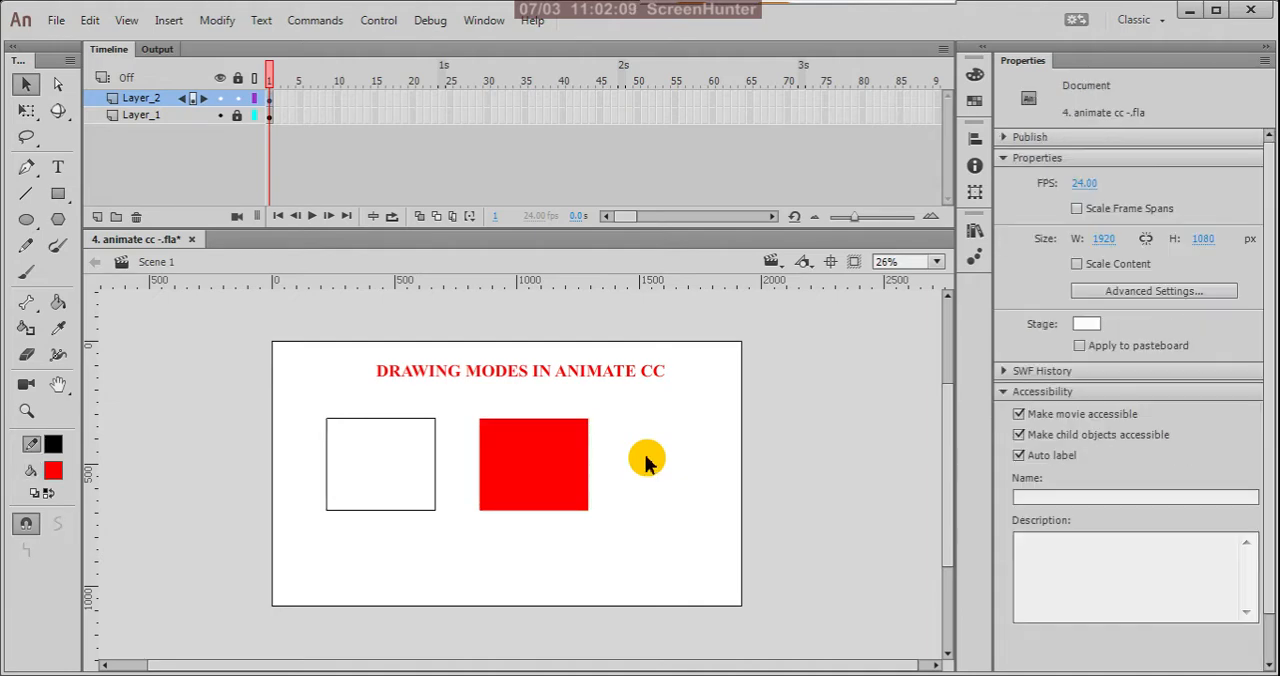
key(ctrl+z)
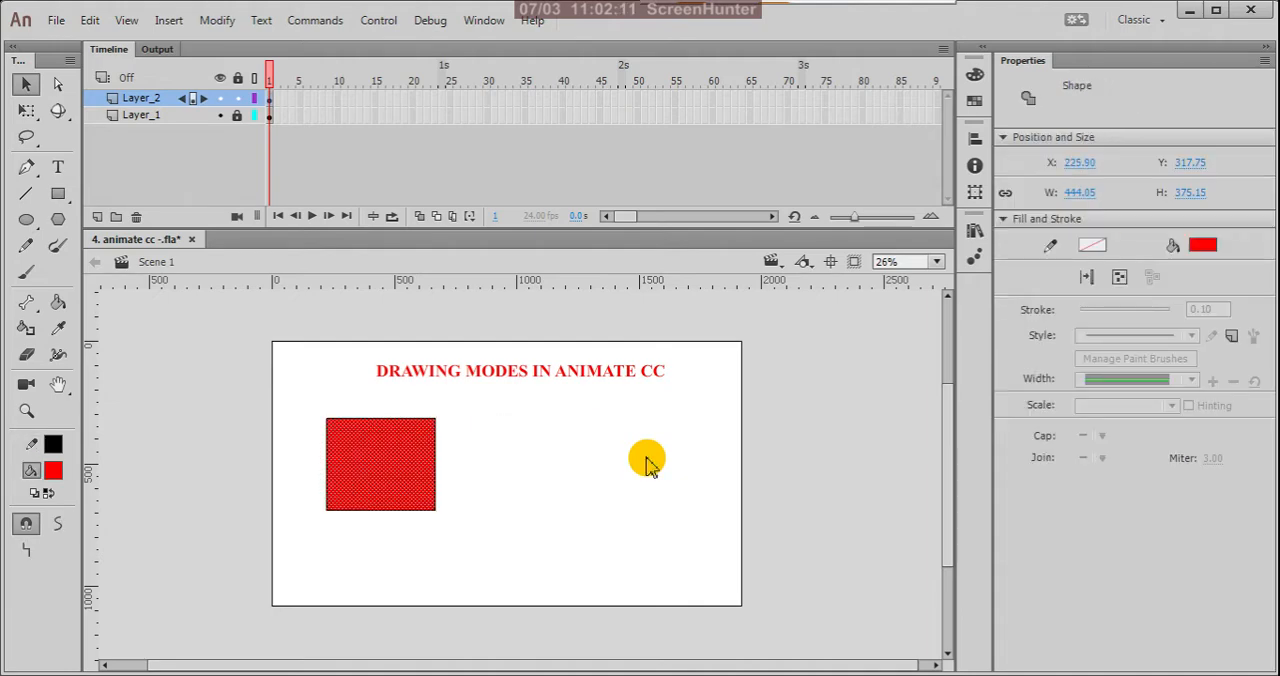
Step: Select the rectangle's fill and all its outline edges together and thicken the stroke to about 21.8
scroll(389, 425, up, 4)
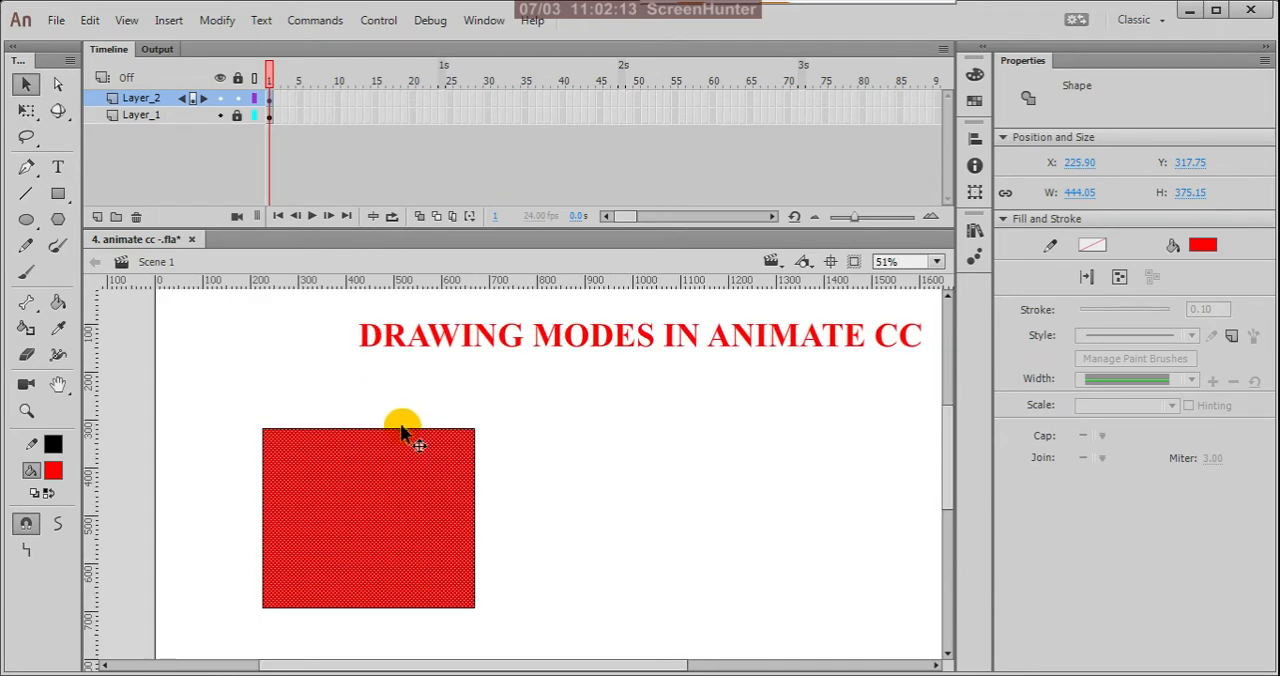
scroll(677, 347, down, 2)
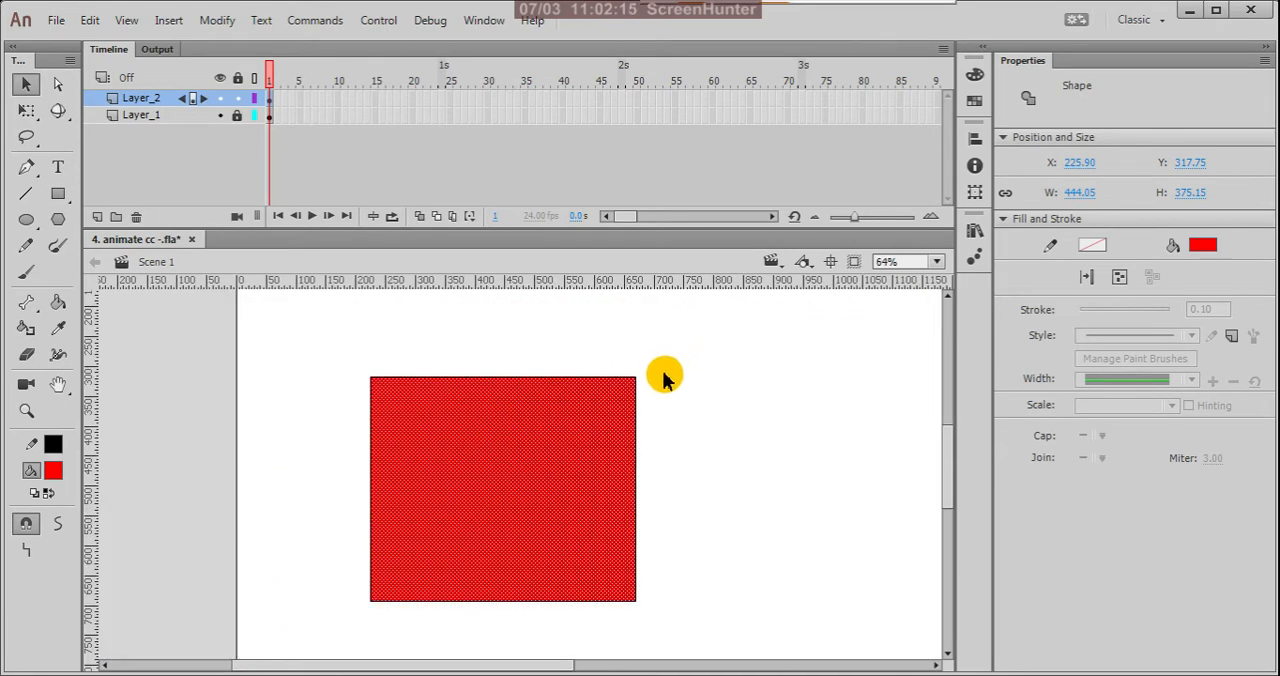
mouse_move(326, 346)
mouse_down()
mouse_move(549, 578)
mouse_move(708, 656)
mouse_up()
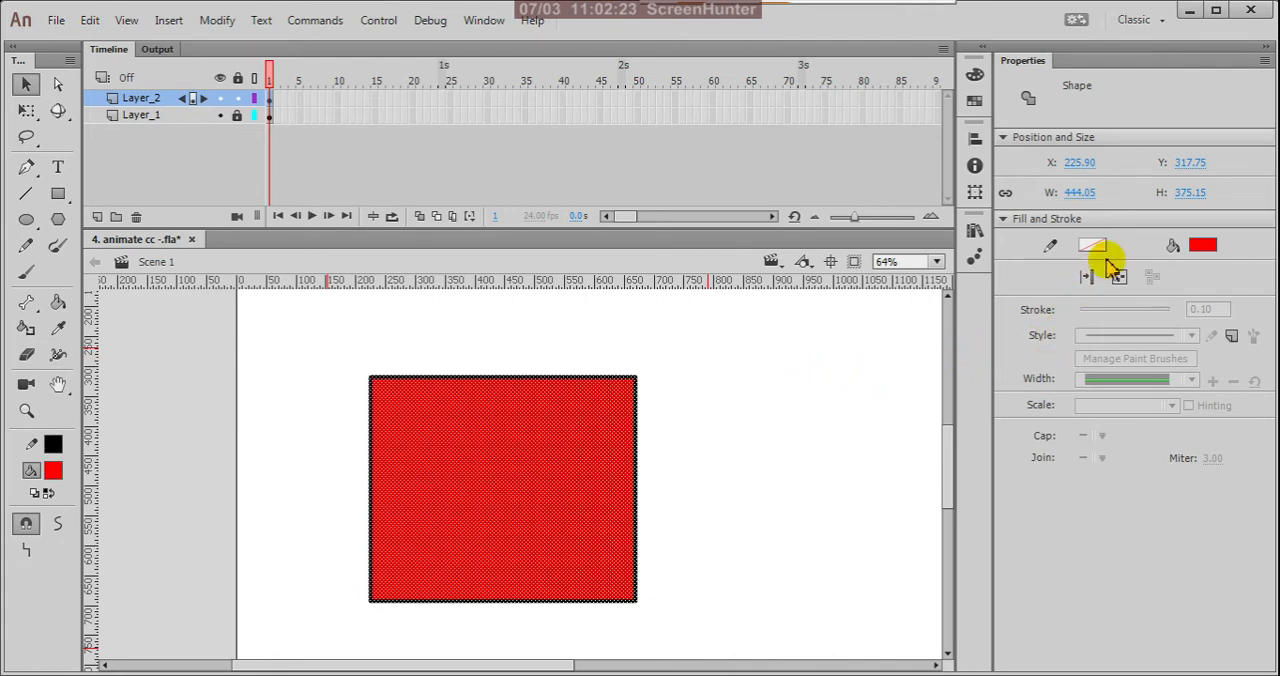
click(693, 408)
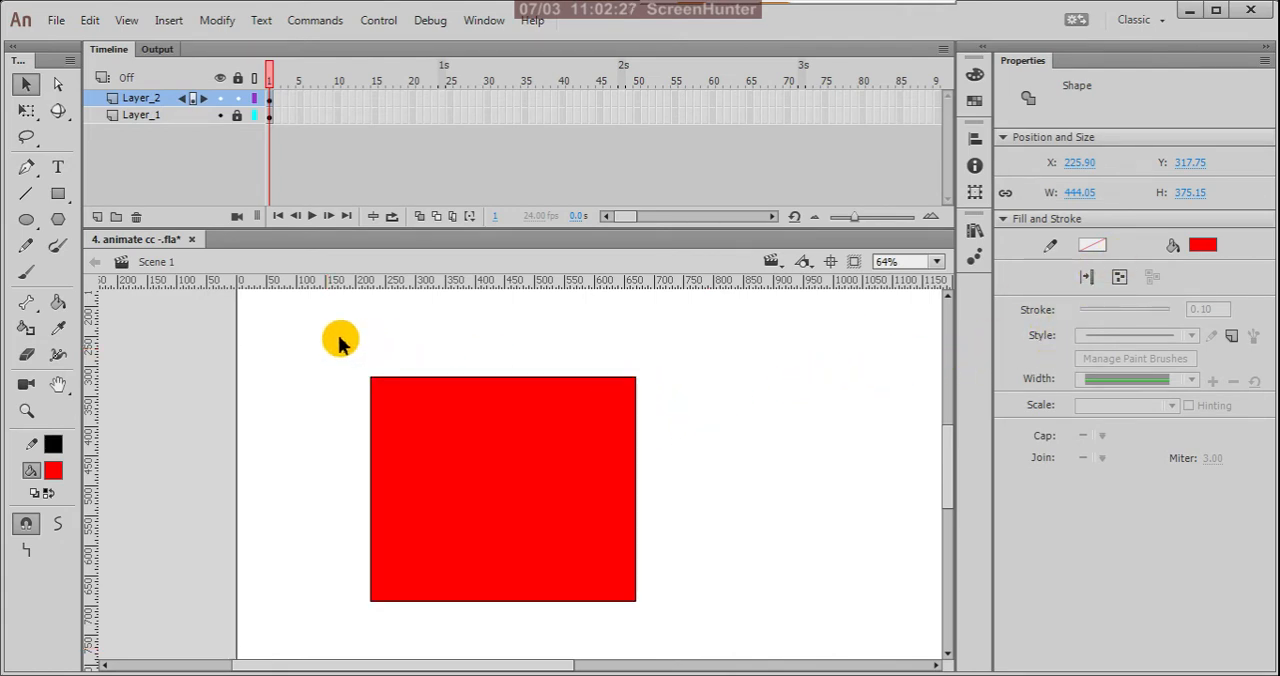
mouse_move(337, 338)
mouse_down()
mouse_move(677, 640)
mouse_move(714, 657)
mouse_up()
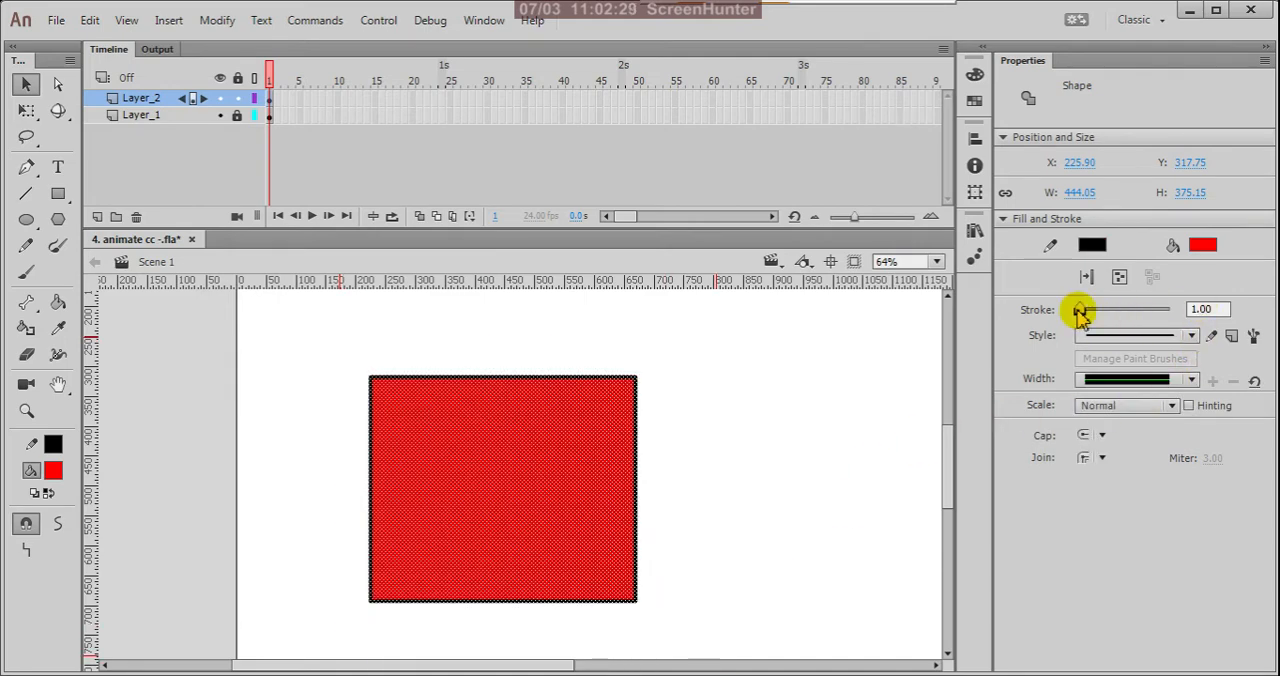
drag(1080, 309, 1090, 316)
click(812, 388)
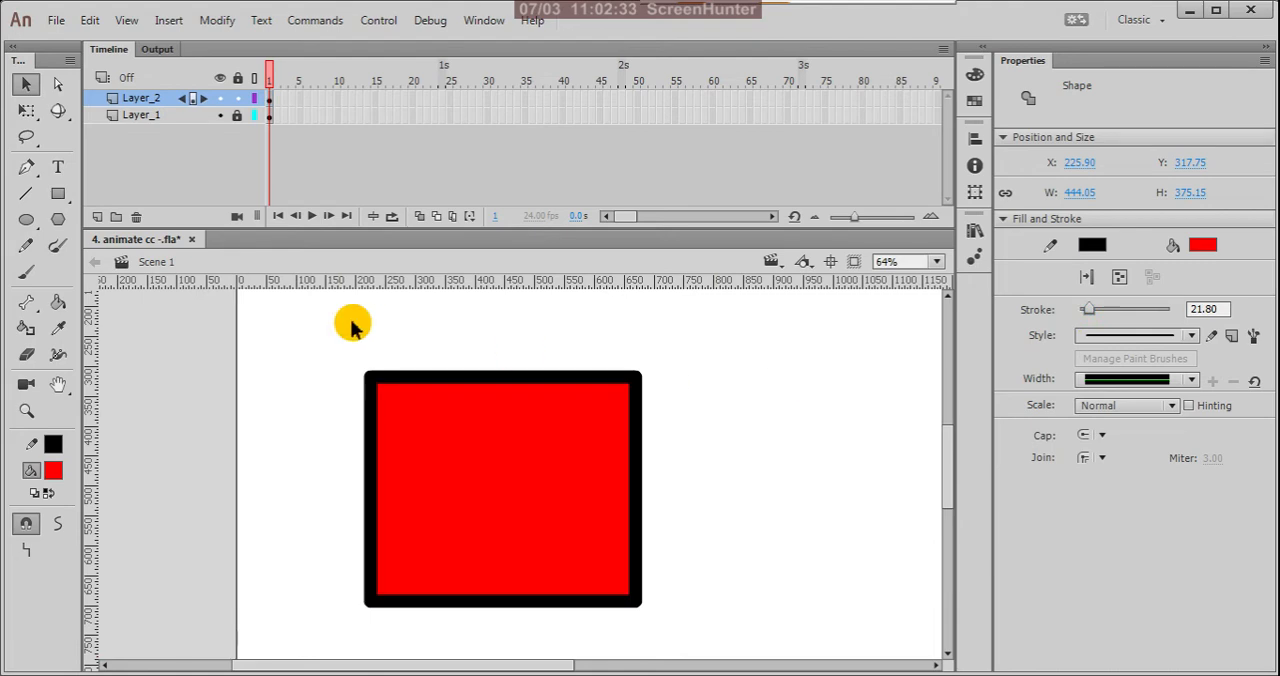
Step: Select the rectangle's upper outline edge and its red fill one at a time to examine them as separate parts, and clear the selection
click(464, 379)
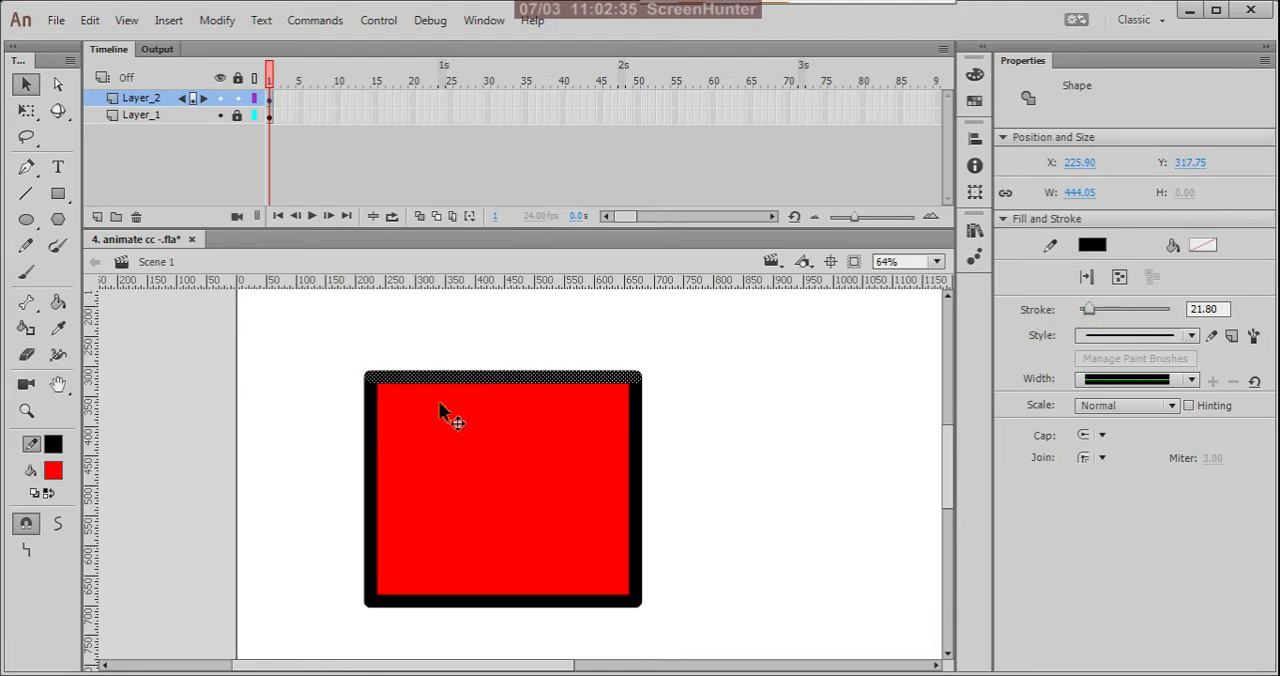
click(462, 522)
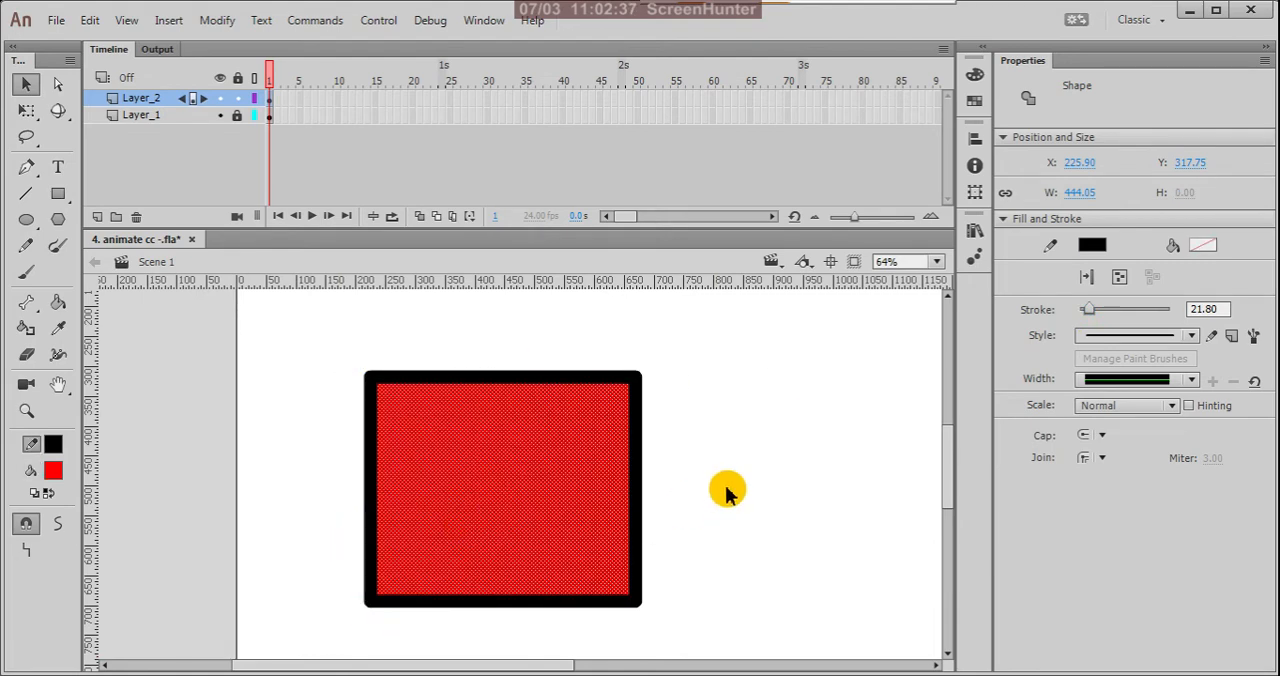
click(775, 461)
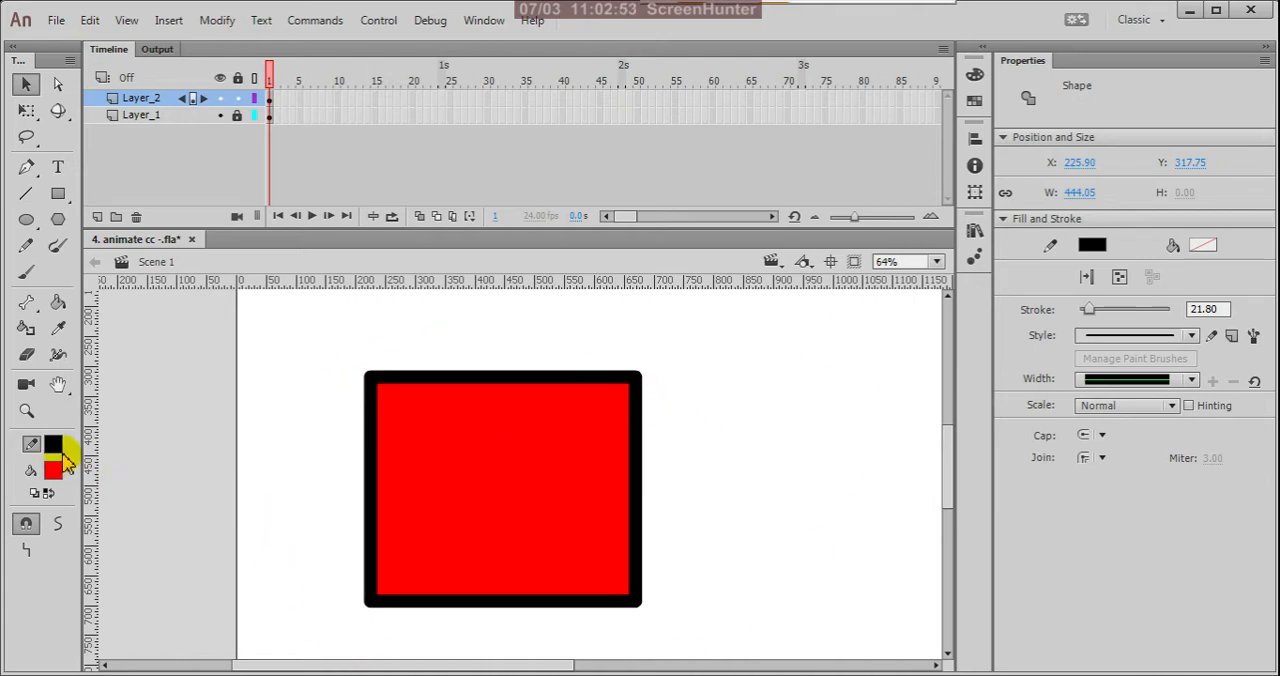
click(604, 438)
click(727, 423)
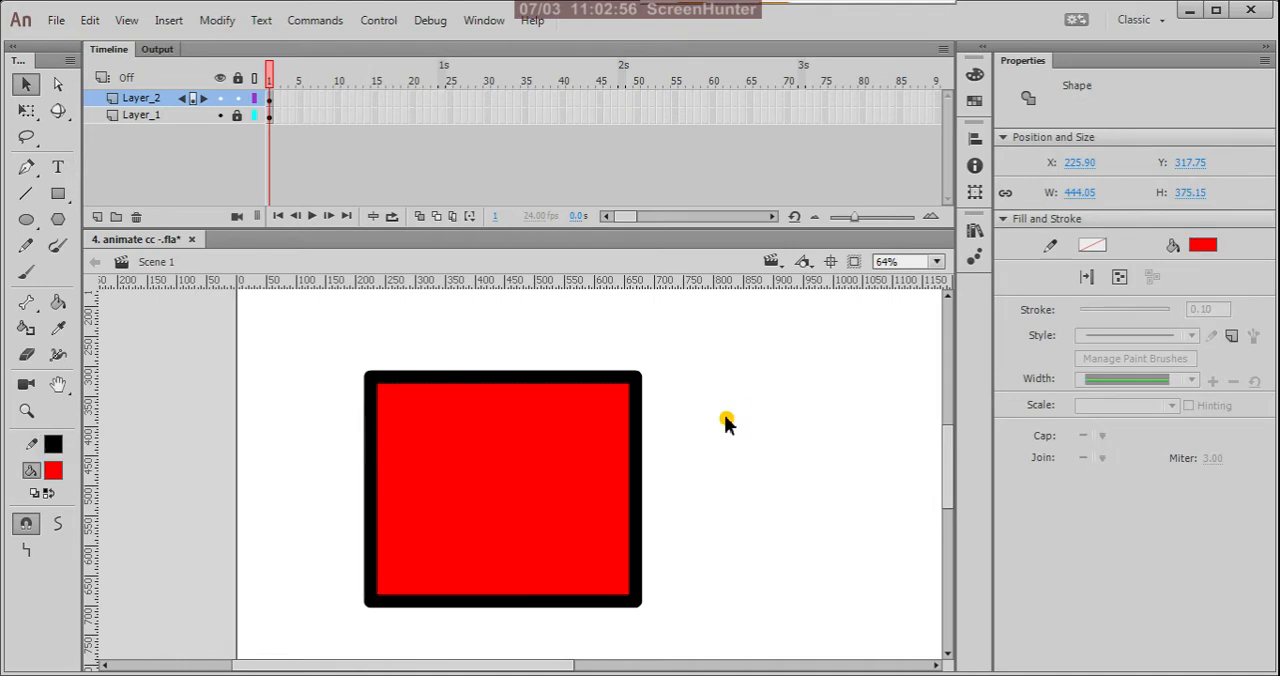
Step: Move only the red fill off its outline to about X 678, Y 302, and undo the move
click(562, 413)
drag(471, 422, 745, 411)
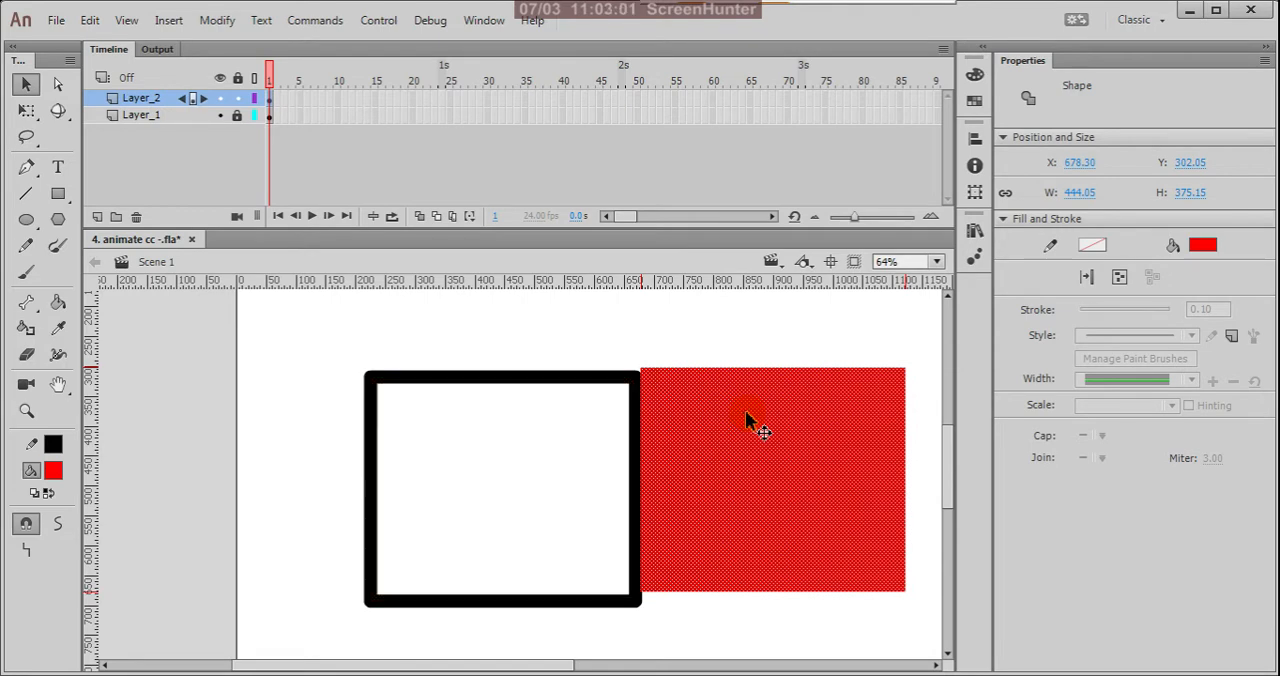
key(ctrl+z)
click(752, 412)
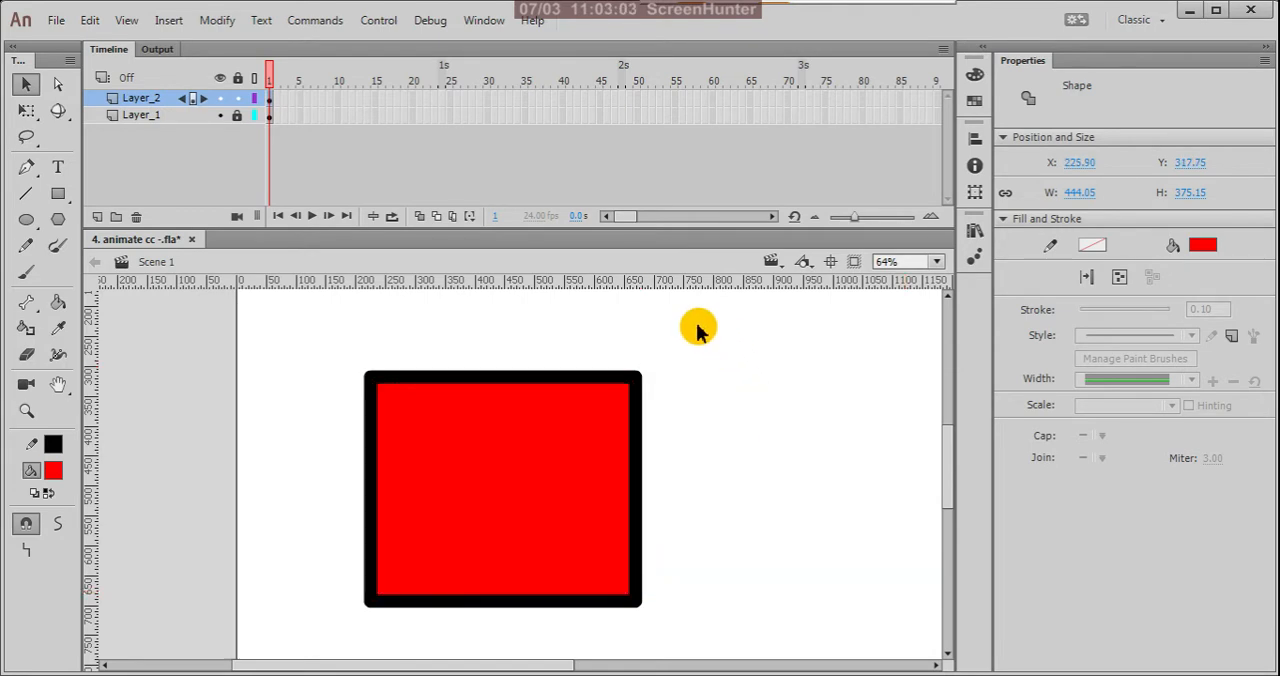
Step: Select only the rectangle's right-hand strip, about 111 wide with its stroke, and pull it away to about X 693
mouse_move(697, 326)
mouse_down()
mouse_move(686, 565)
mouse_move(645, 620)
mouse_move(571, 633)
mouse_up()
drag(612, 470, 692, 491)
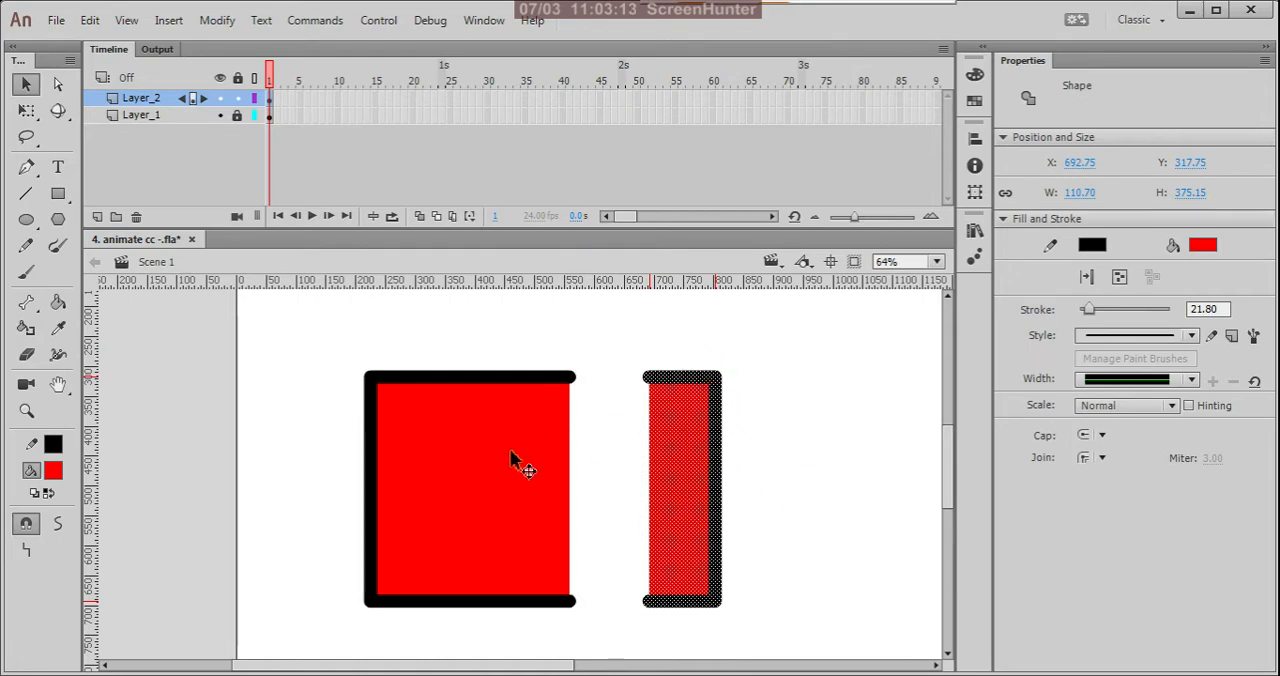
click(320, 386)
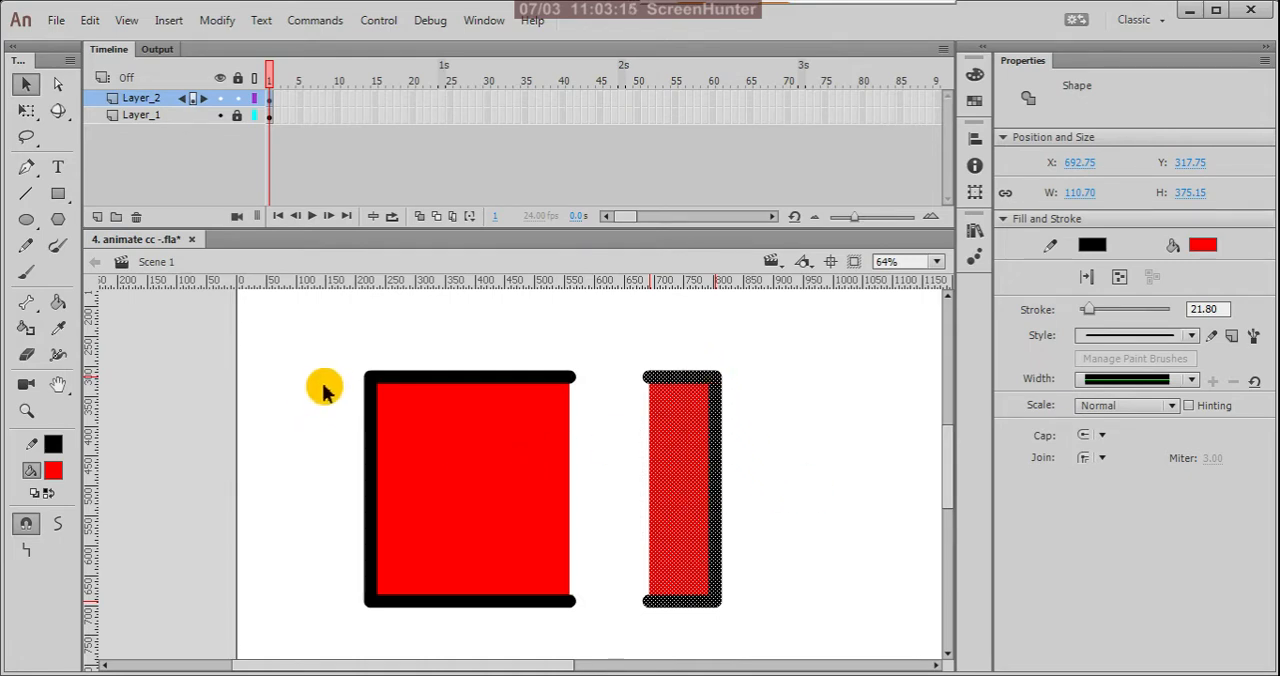
Step: Pull a left-hand strip about 117 wide away to about X 94, and move the upper strip of all pieces up to about Y 252
drag(321, 345, 443, 623)
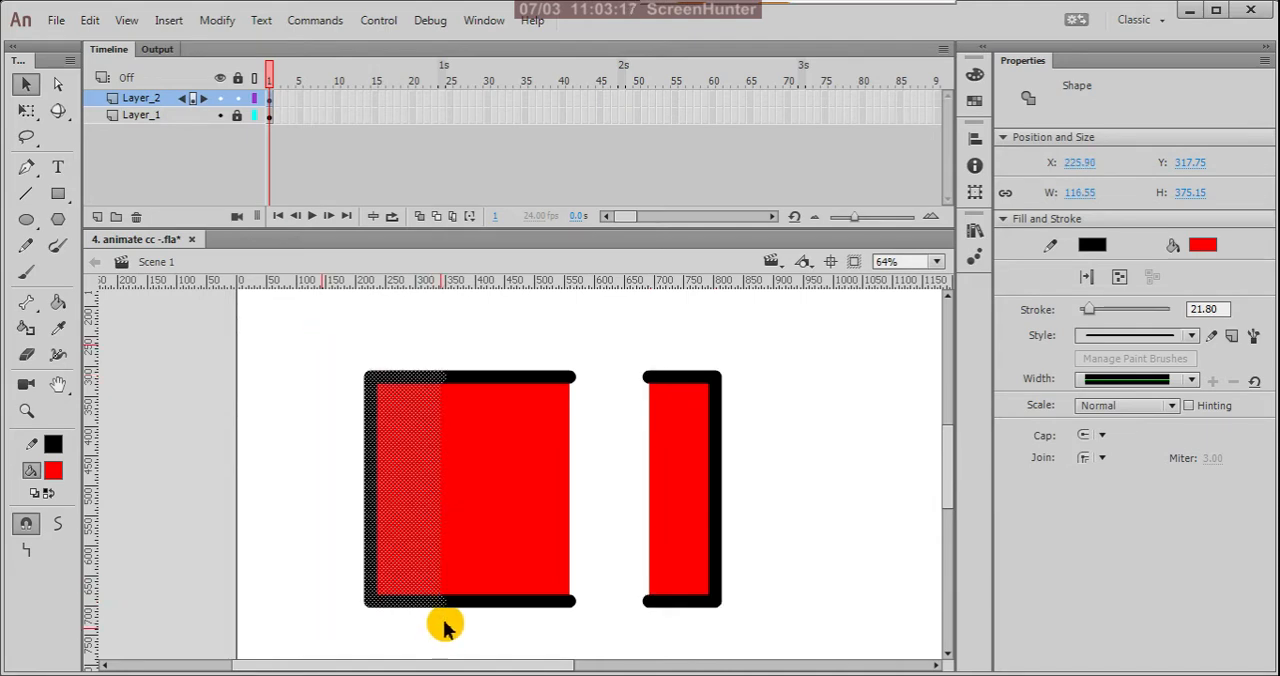
drag(409, 551, 329, 545)
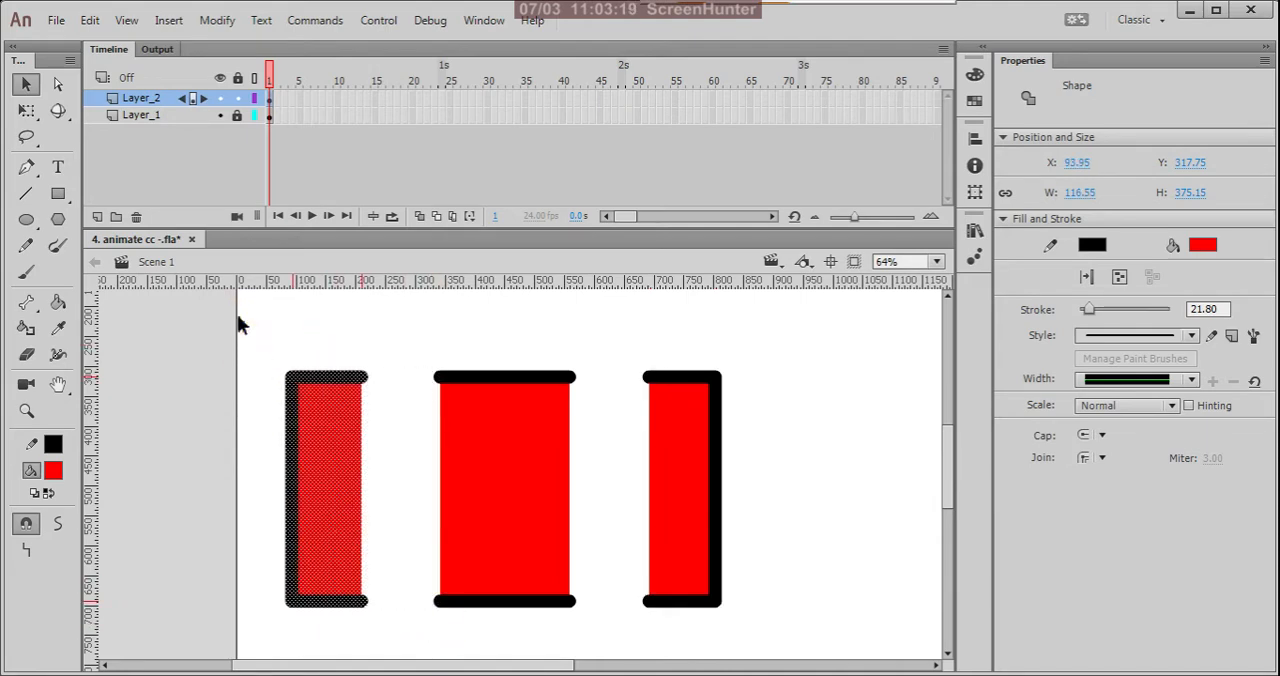
drag(240, 314, 754, 414)
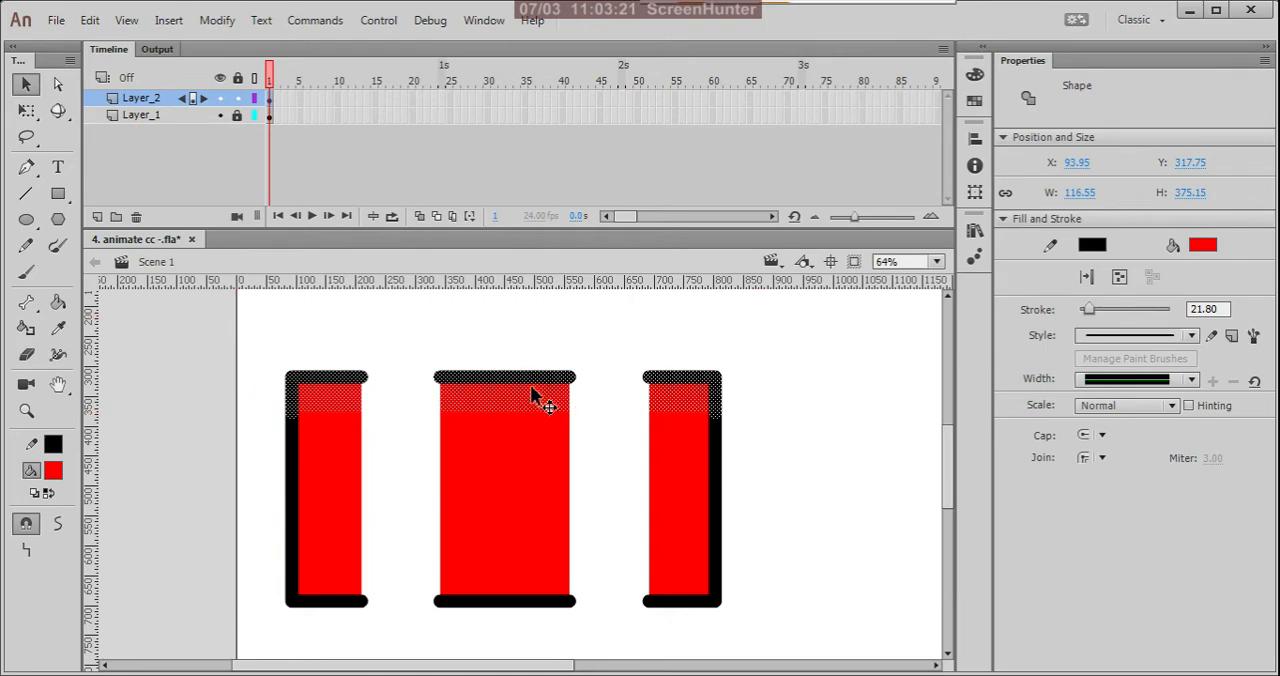
drag(534, 397, 503, 357)
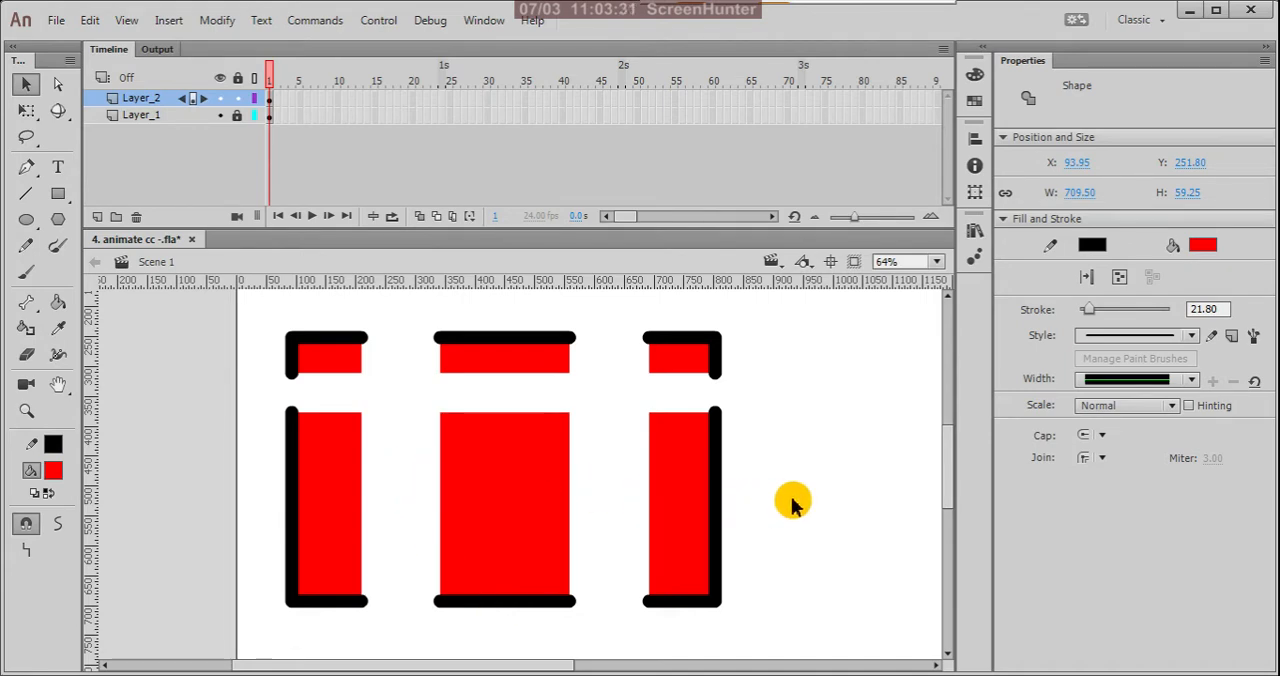
Step: Undo all the strip moves to rejoin the rectangle, and clear the selection
key(ctrl+z)
key(ctrl+z)
key(ctrl+z)
key(ctrl+z)
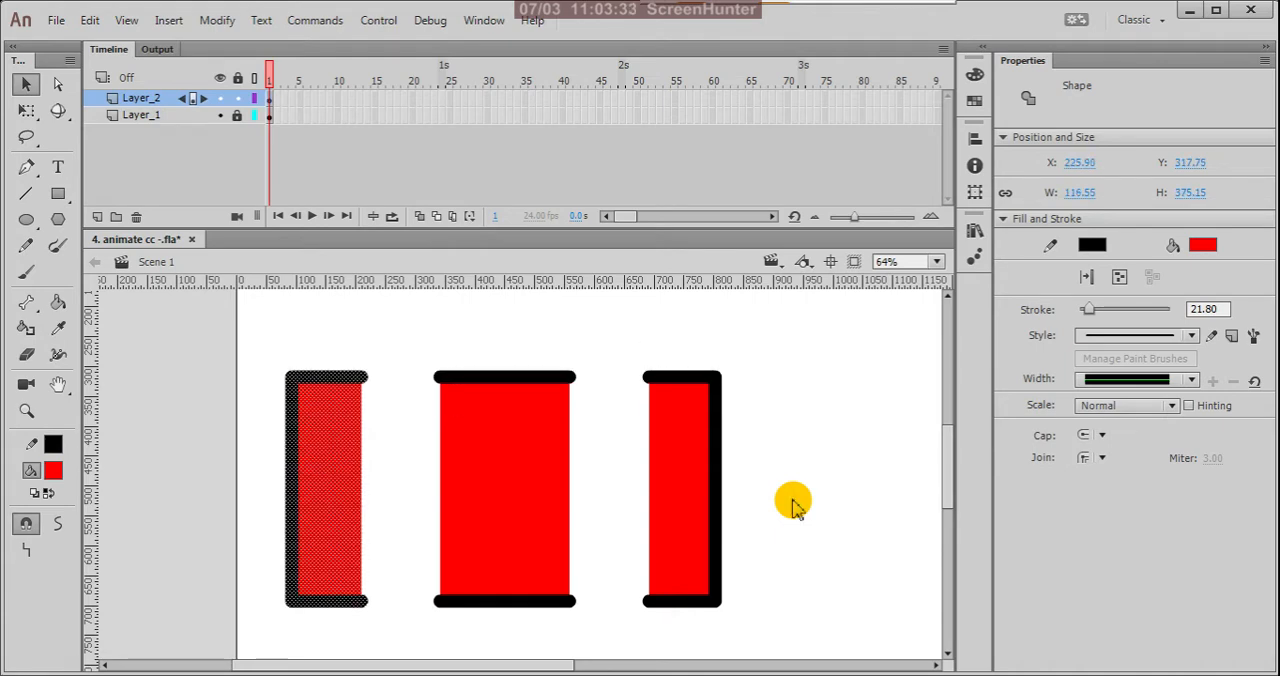
key(ctrl+z)
key(ctrl+z)
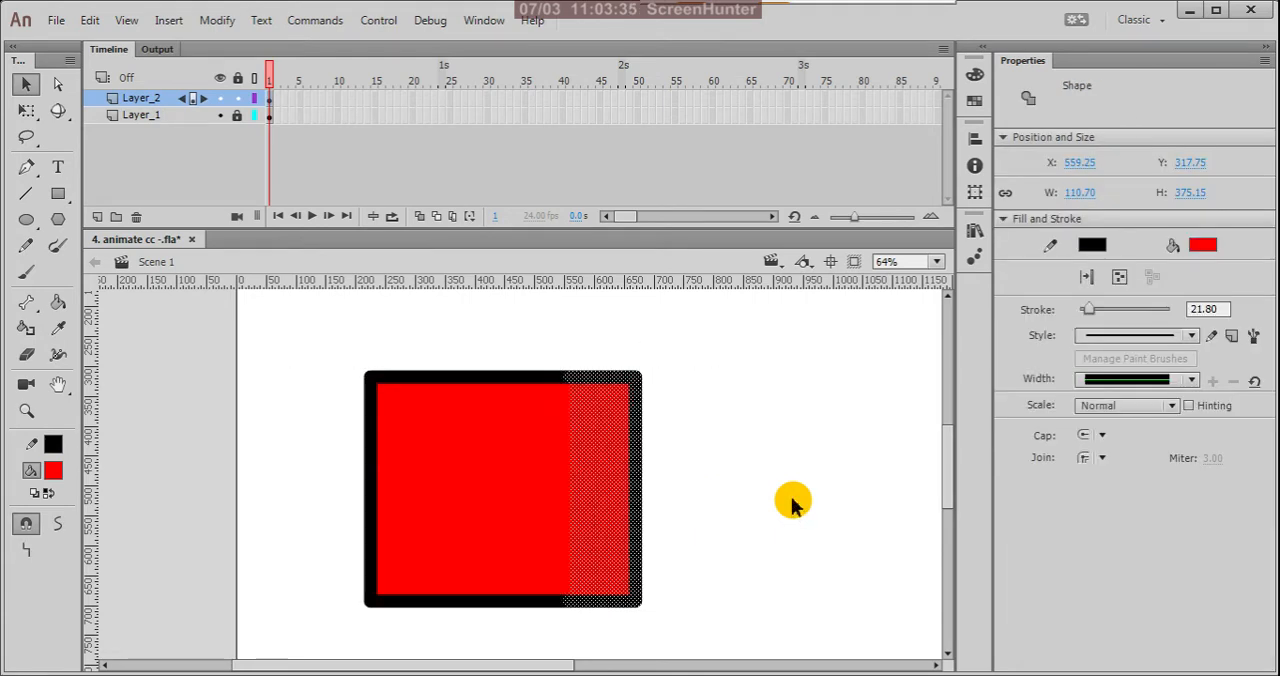
click(790, 503)
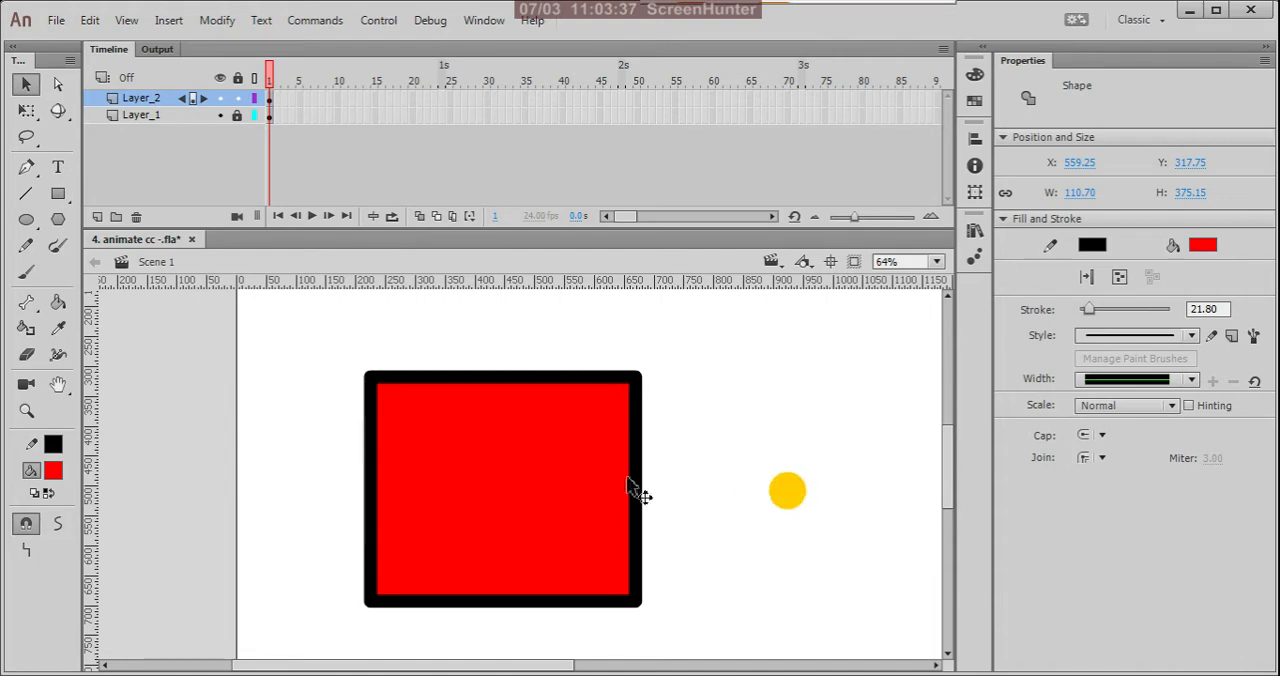
Step: Select the red fill and the right, upper, left and lower outline edges one by one to examine them as separate parts
click(505, 440)
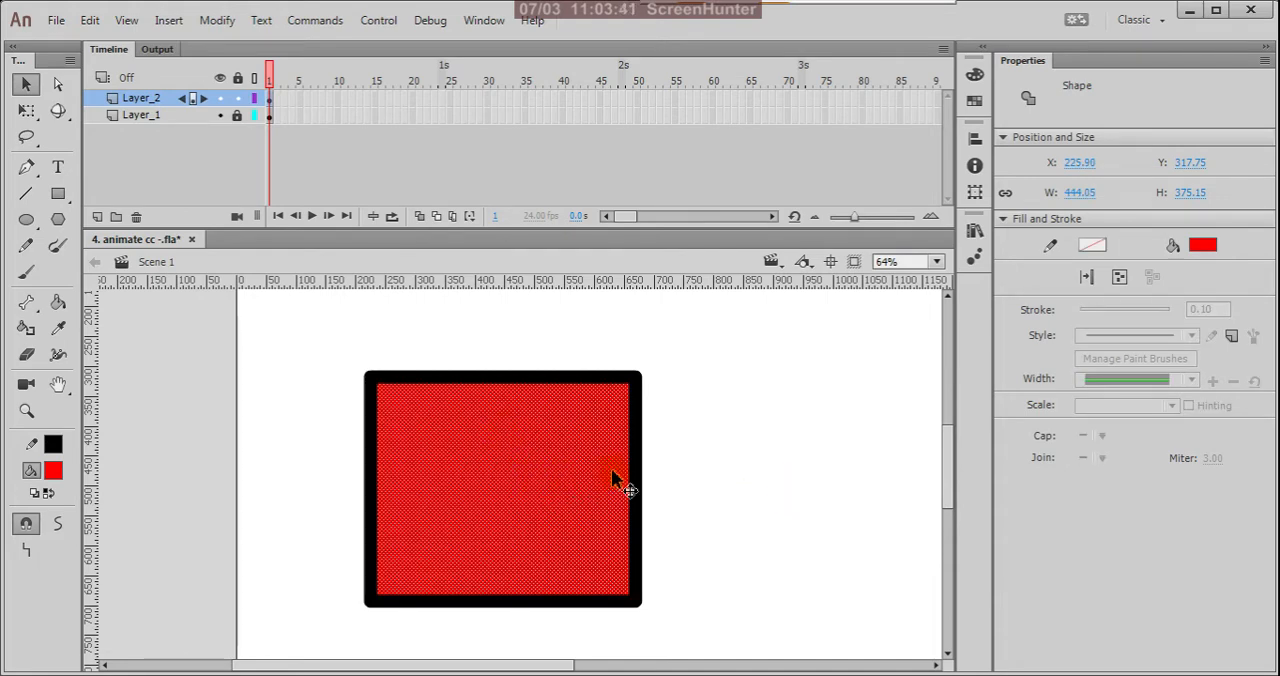
click(756, 470)
click(640, 410)
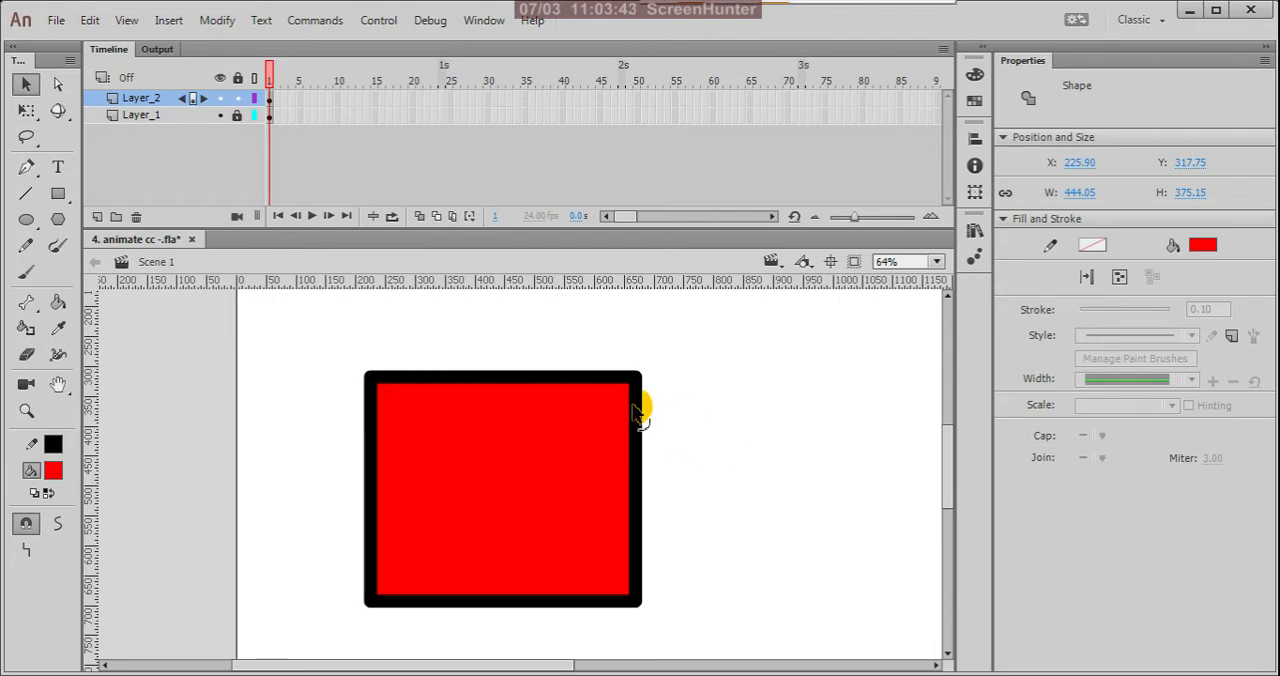
click(560, 379)
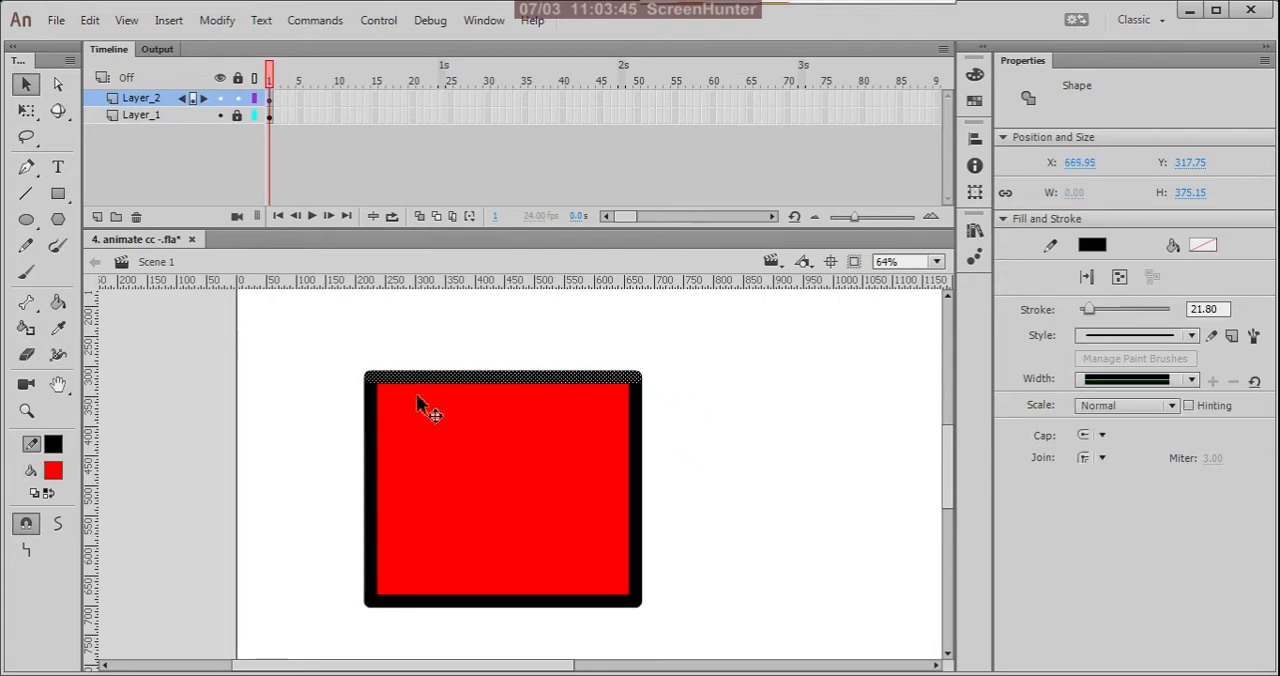
click(372, 425)
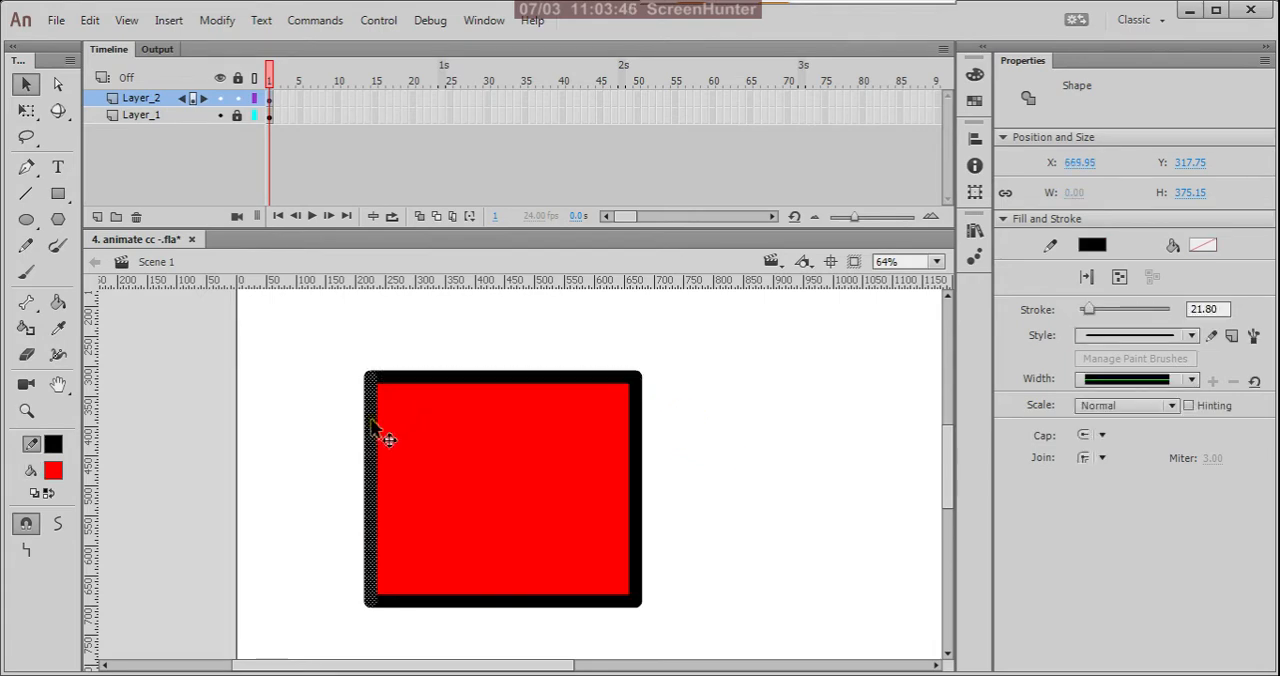
click(440, 602)
click(697, 514)
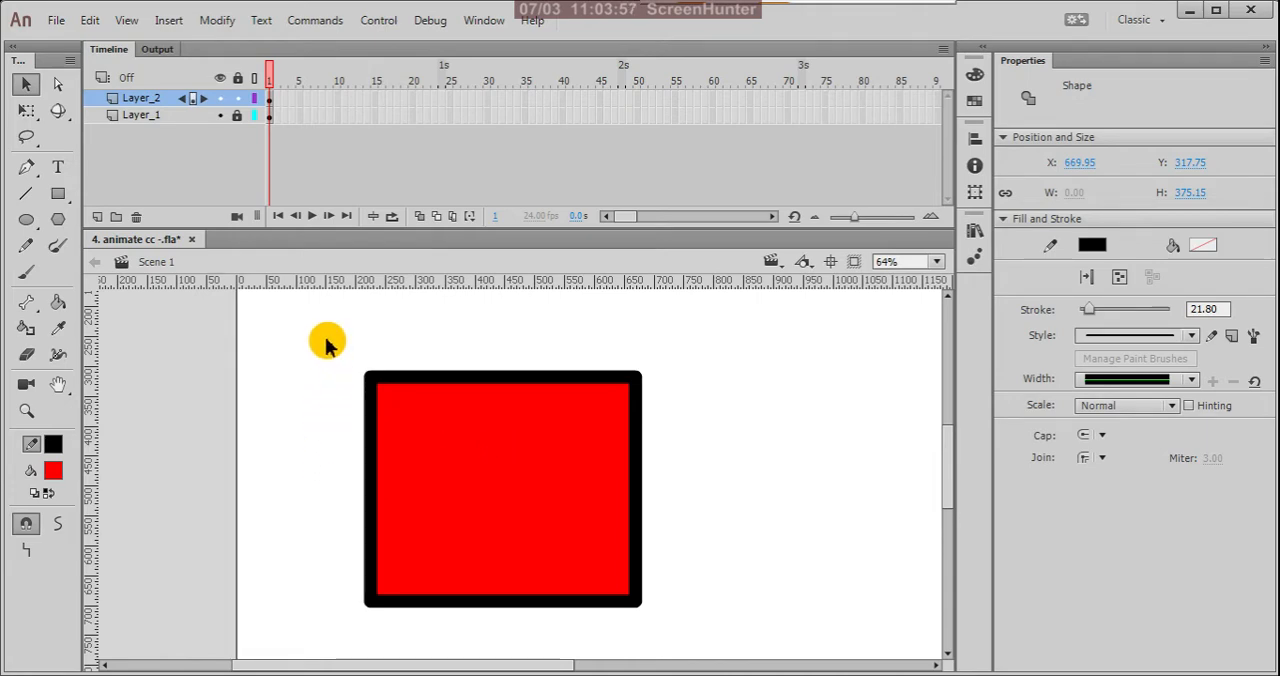
Step: Select the whole rectangle with its outline, move it to about X 763, Y 351, and undo the move
mouse_move(327, 343)
mouse_down()
mouse_move(374, 420)
mouse_move(692, 643)
mouse_up()
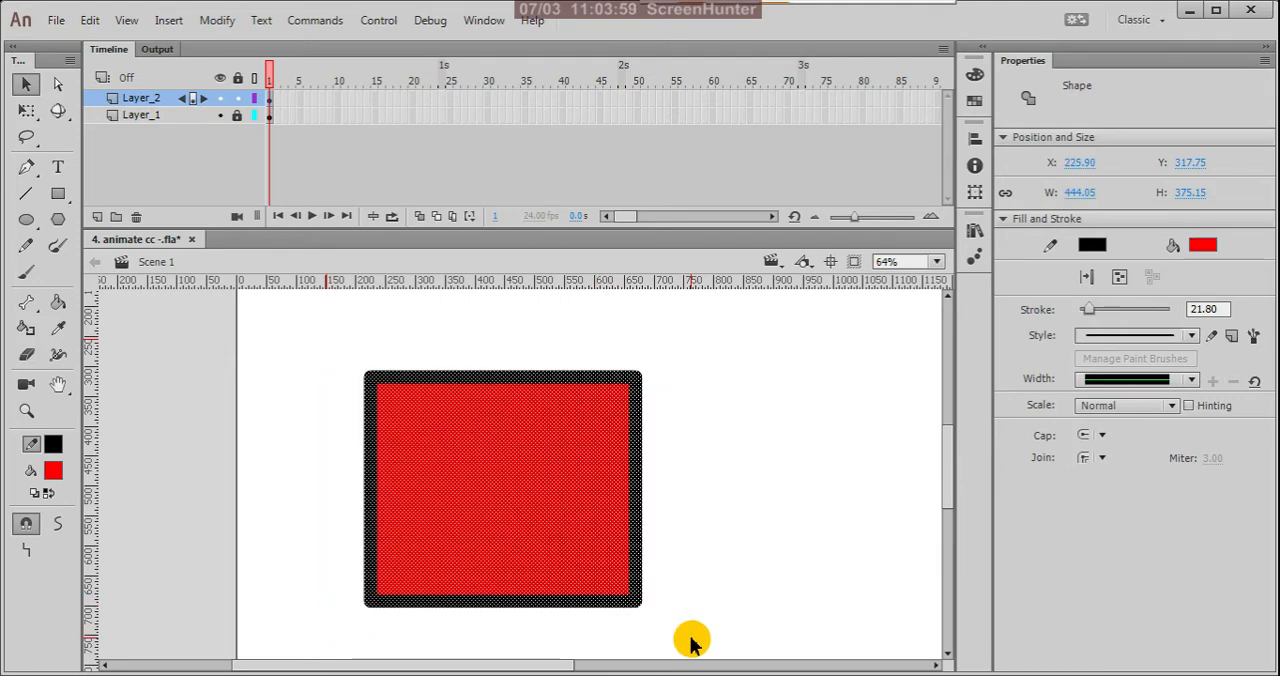
drag(503, 483, 824, 503)
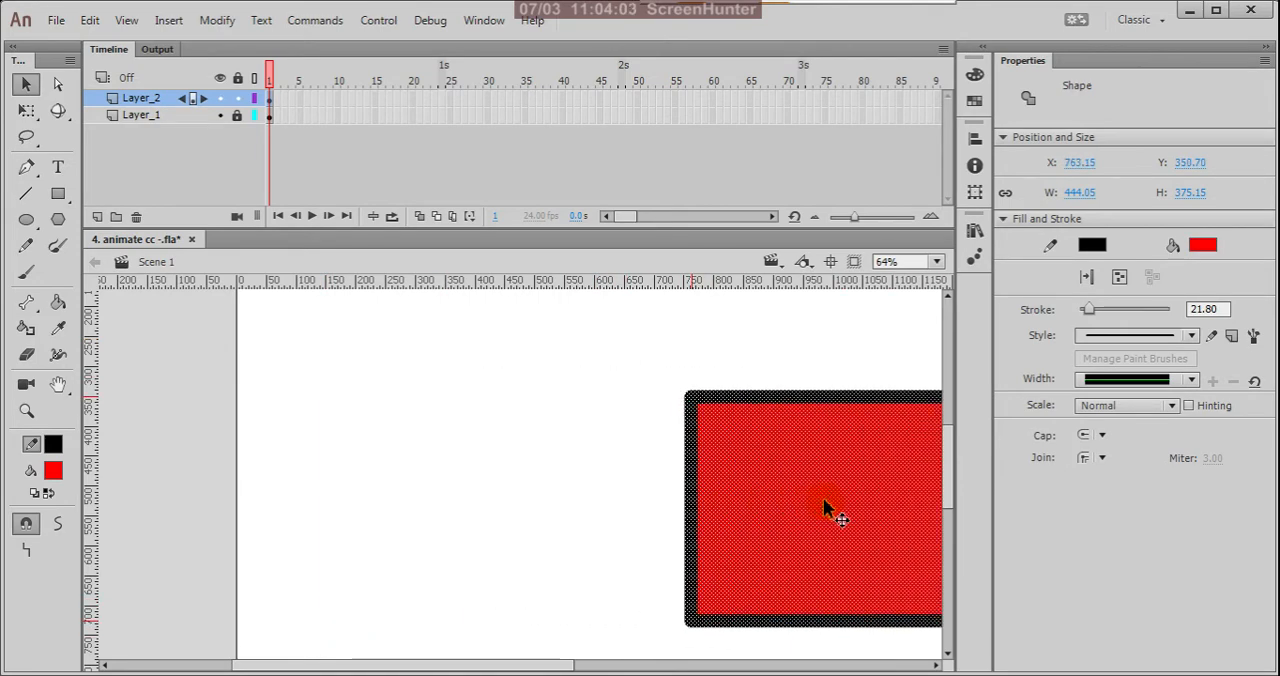
key(ctrl+z)
click(821, 489)
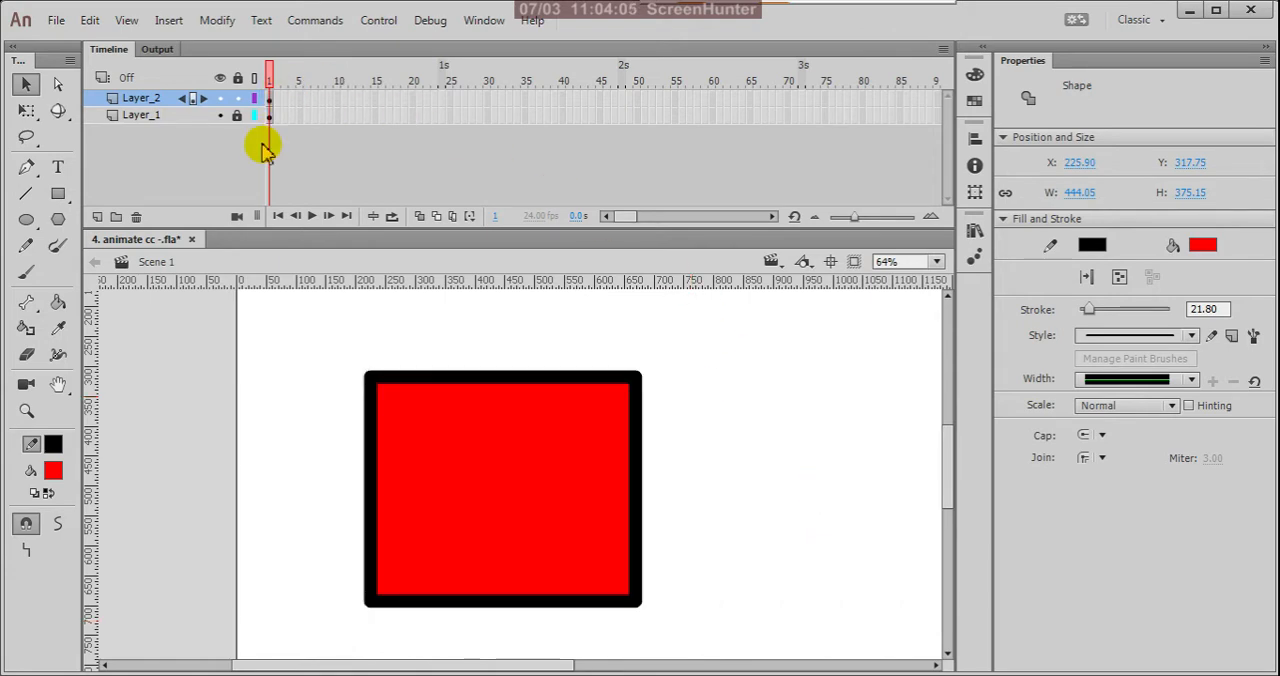
Step: Select the rectangle's fill and outline together through frame 1 of Layer_2 several times, clearing the selection each time
click(300, 155)
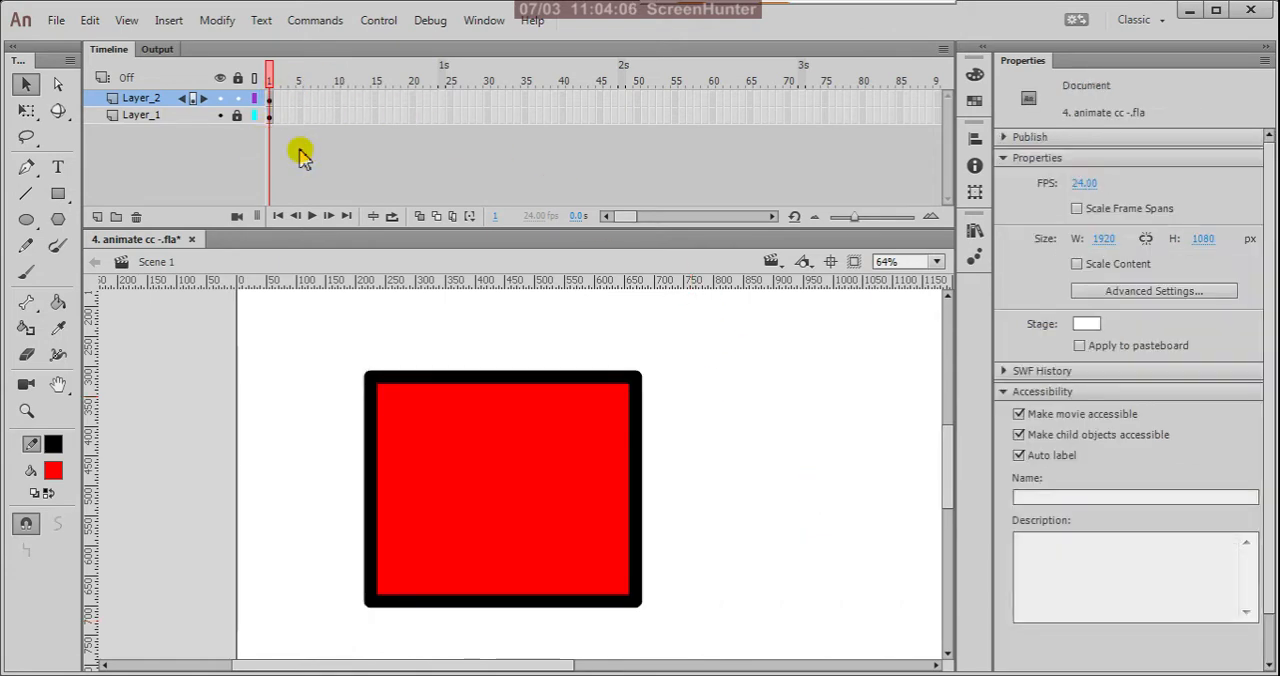
click(270, 100)
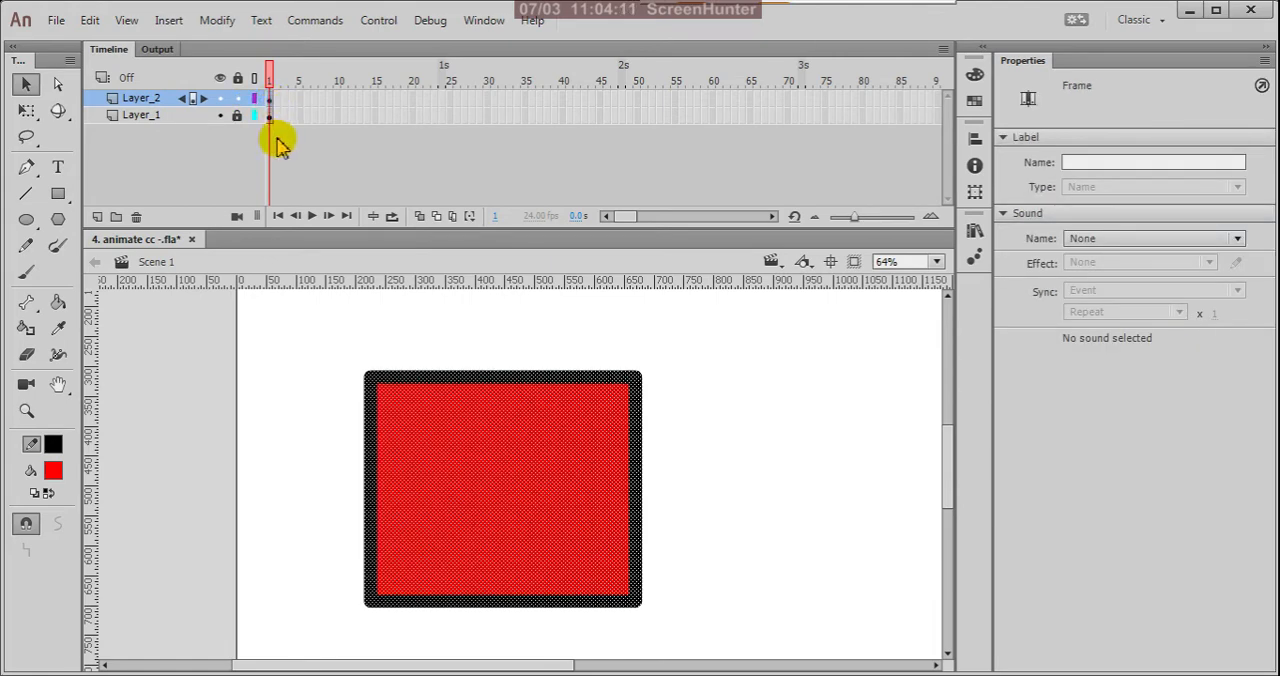
click(277, 140)
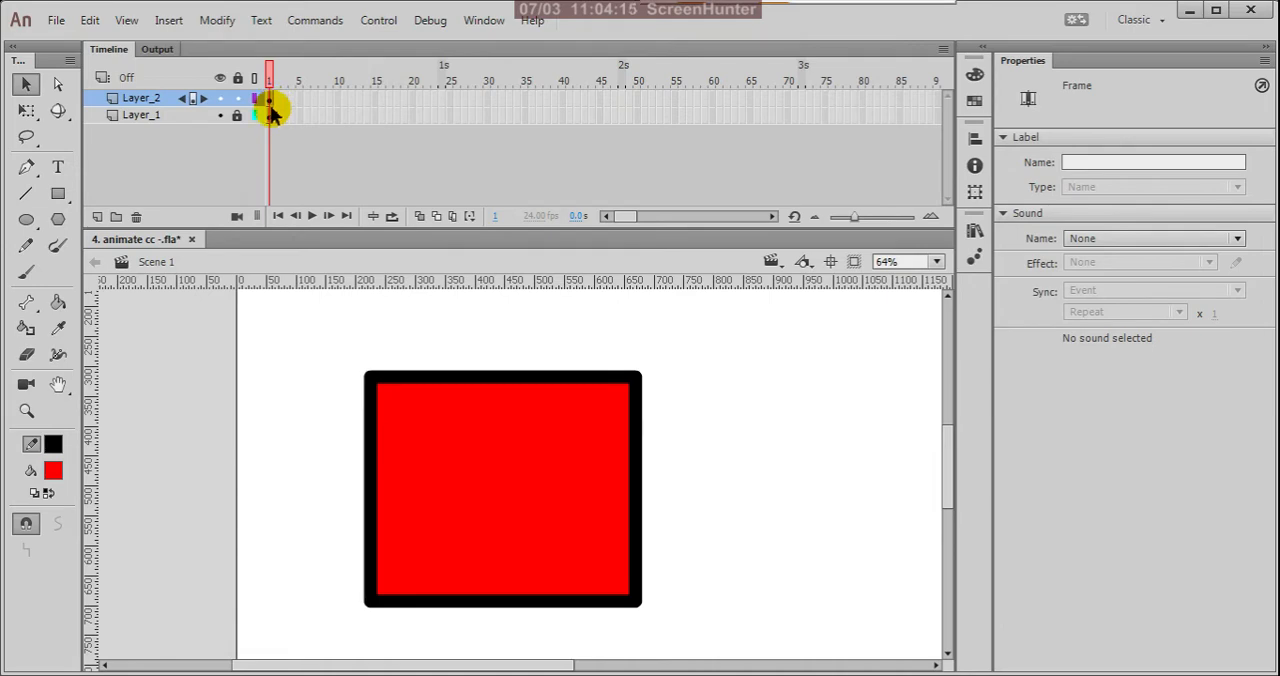
click(272, 106)
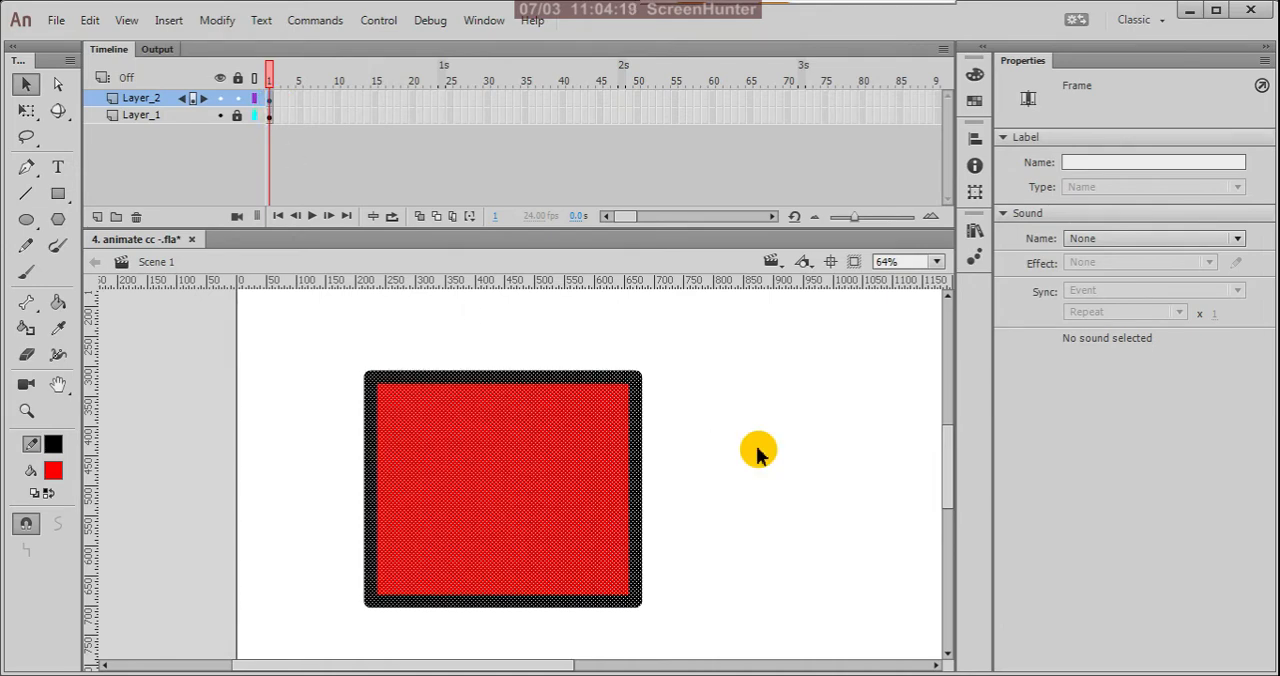
click(434, 318)
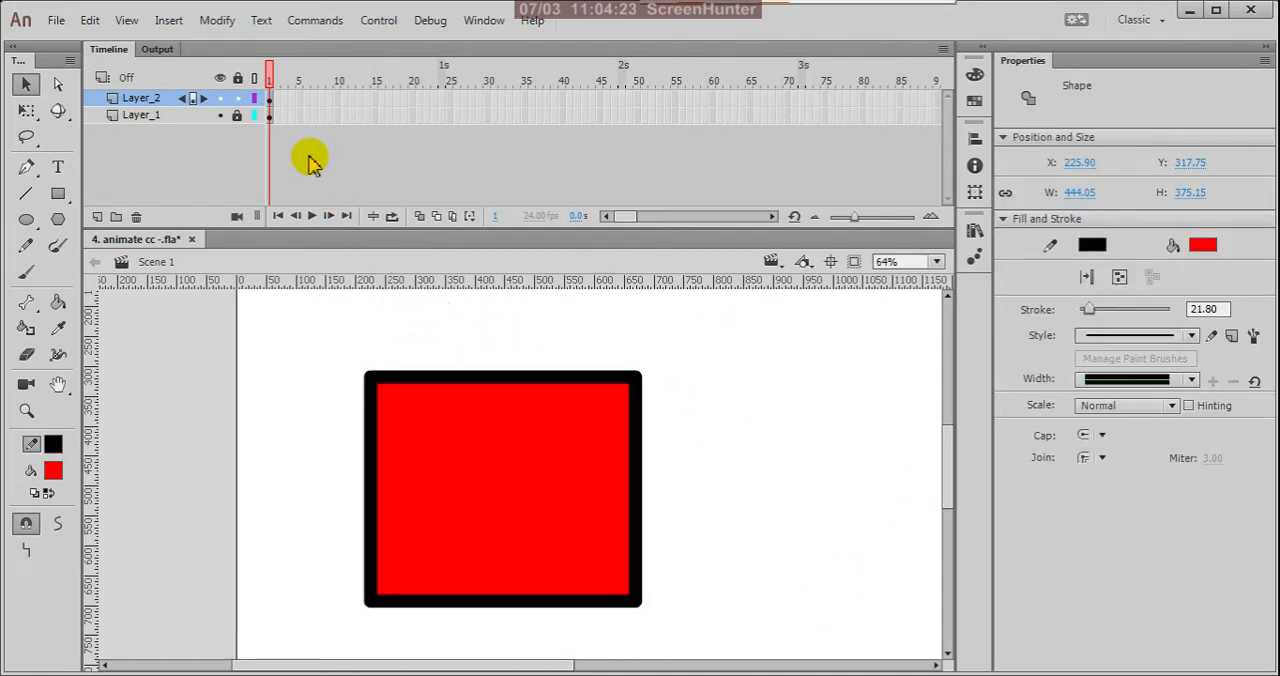
click(268, 100)
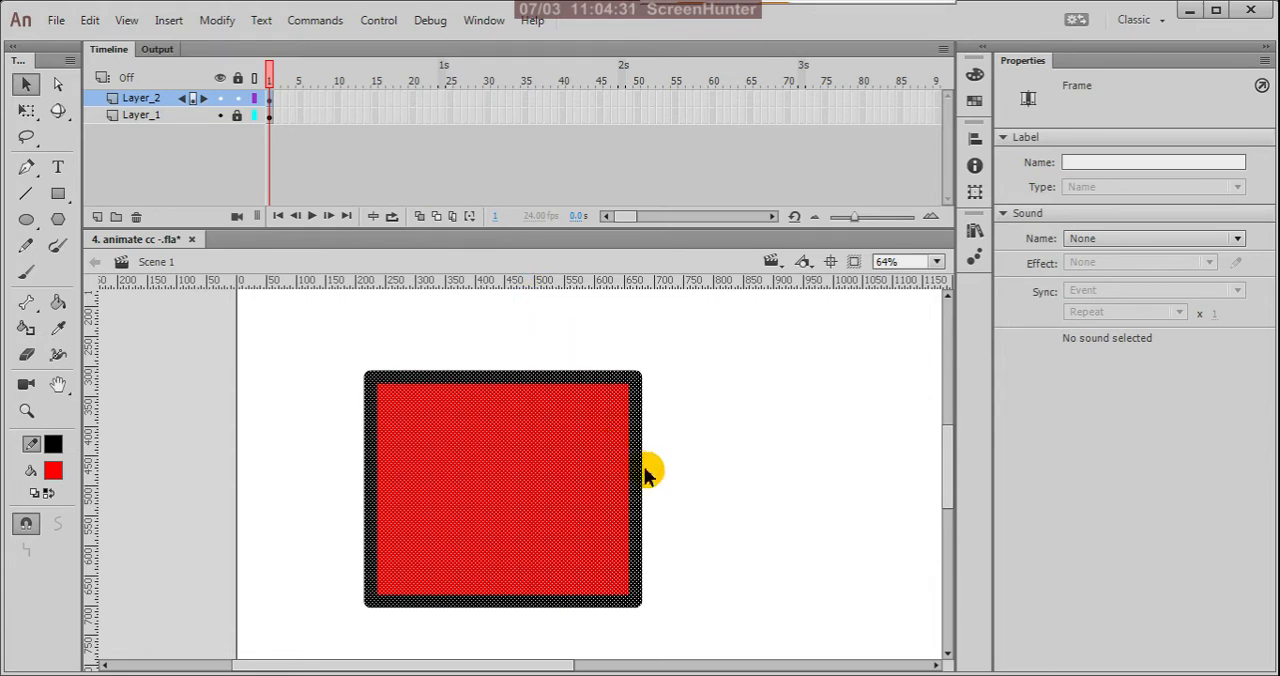
click(745, 434)
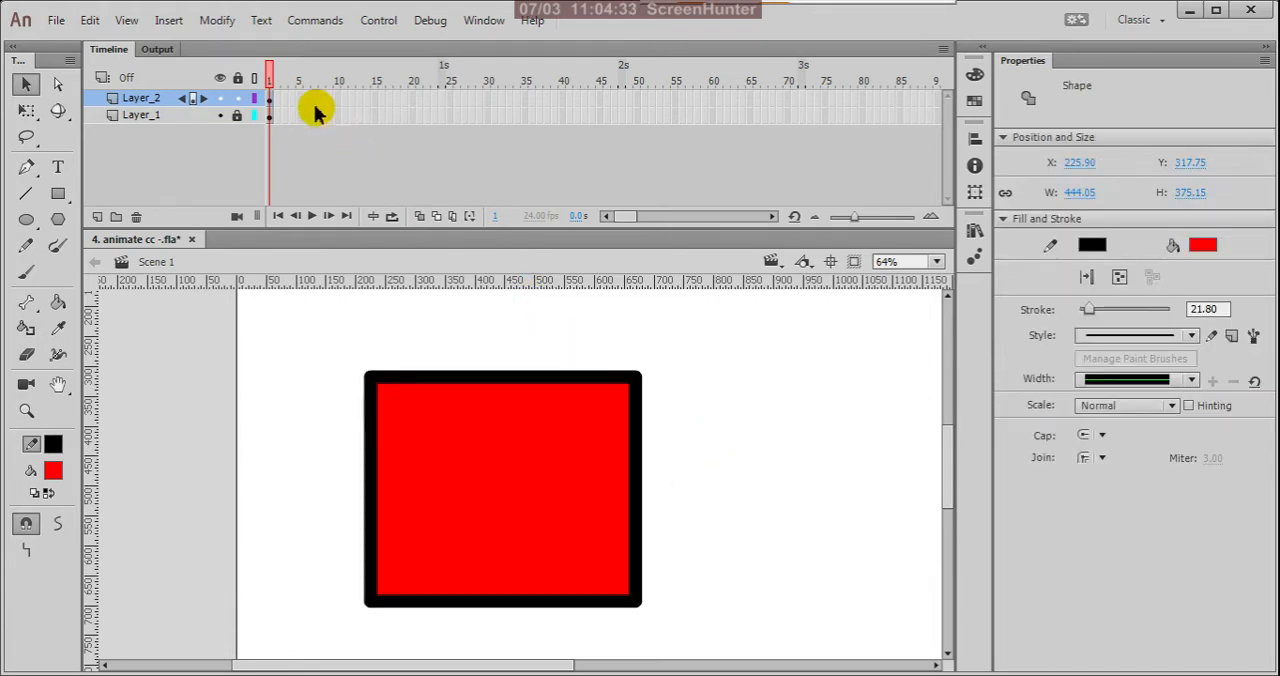
click(270, 98)
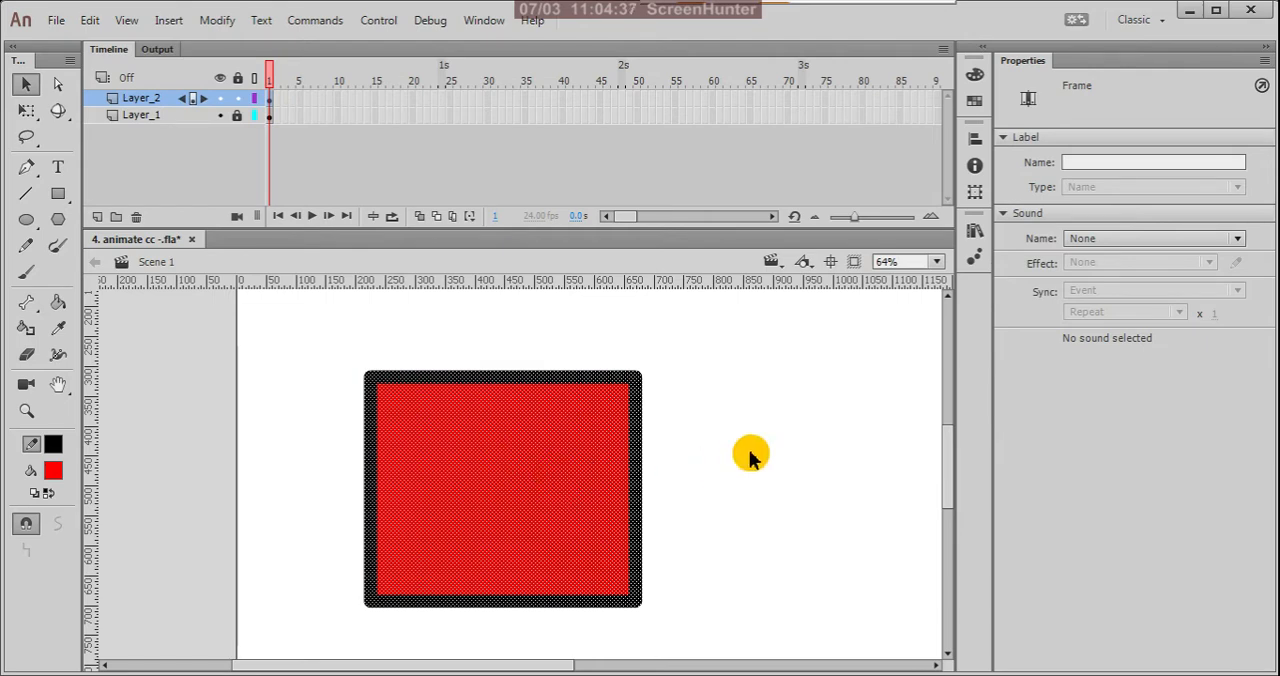
click(780, 456)
Step: Select the whole rectangle including its outline and shift it slightly left to about X 210, Y 318
mouse_move(328, 330)
mouse_down()
mouse_move(357, 380)
mouse_move(655, 625)
mouse_up()
mouse_move(555, 506)
mouse_down()
mouse_move(745, 505)
mouse_move(545, 500)
mouse_up()
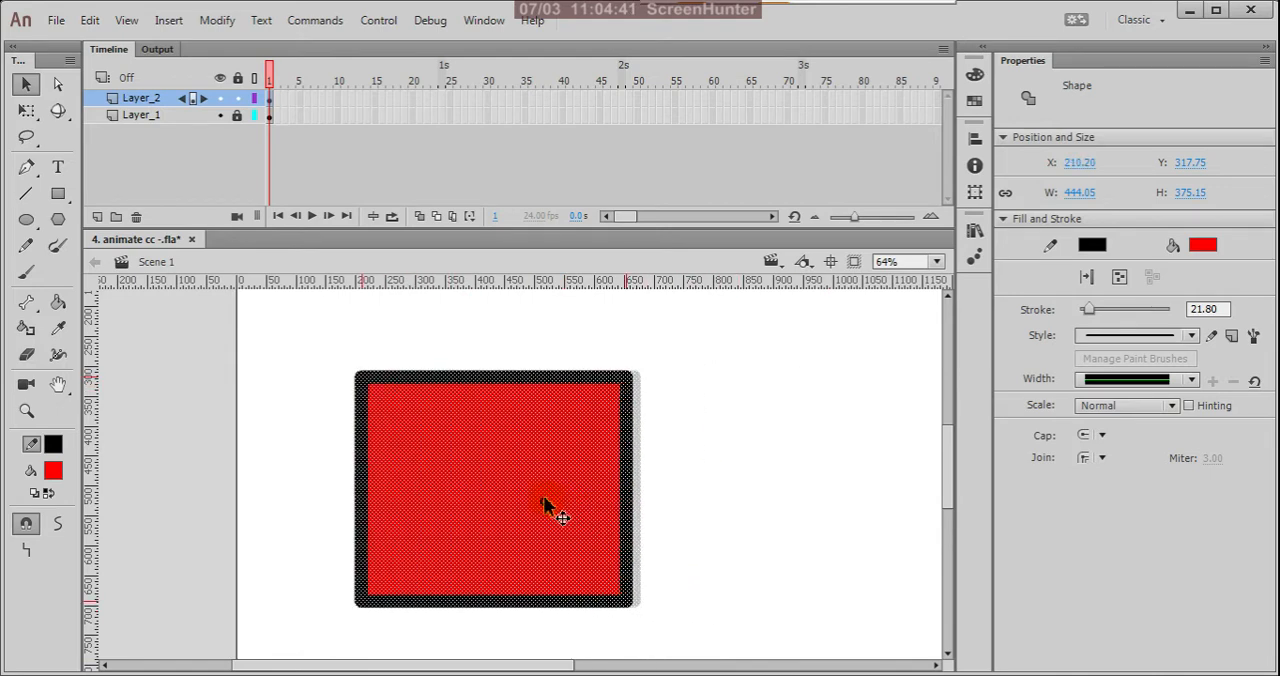
click(738, 482)
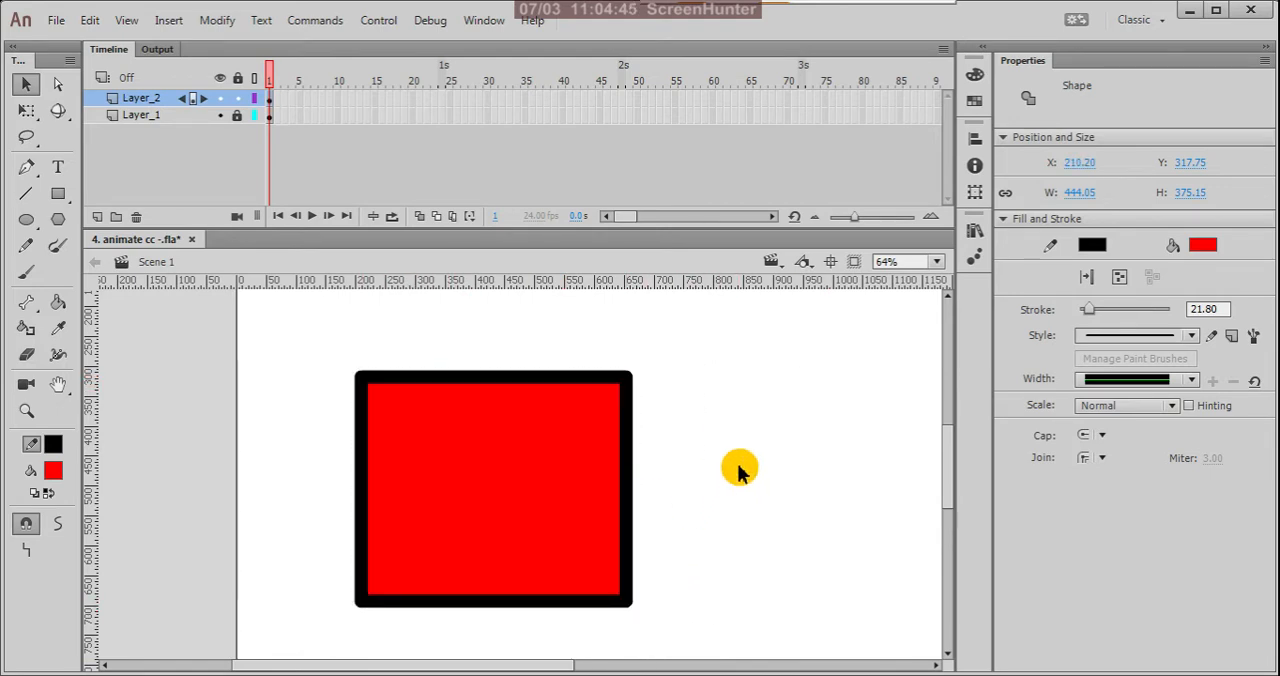
Step: Move only the red fill out of its outline to about X 705, Y 318, and undo the move
click(496, 451)
drag(496, 453, 790, 450)
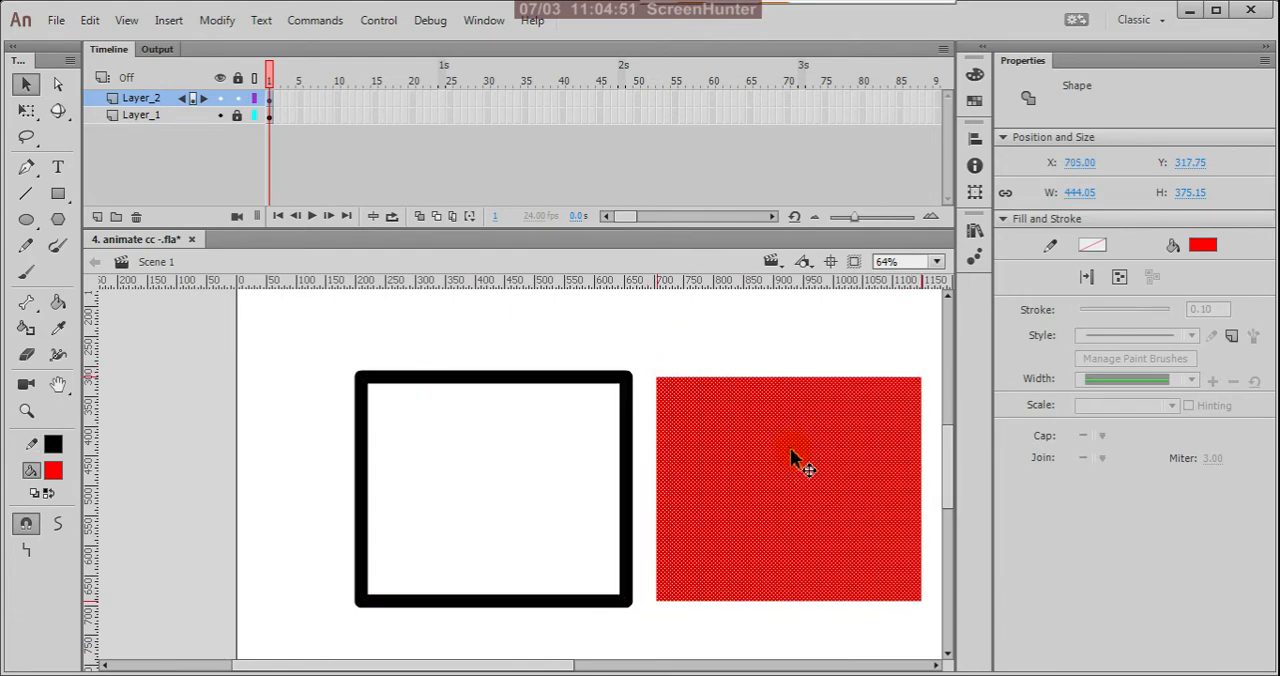
key(ctrl+z)
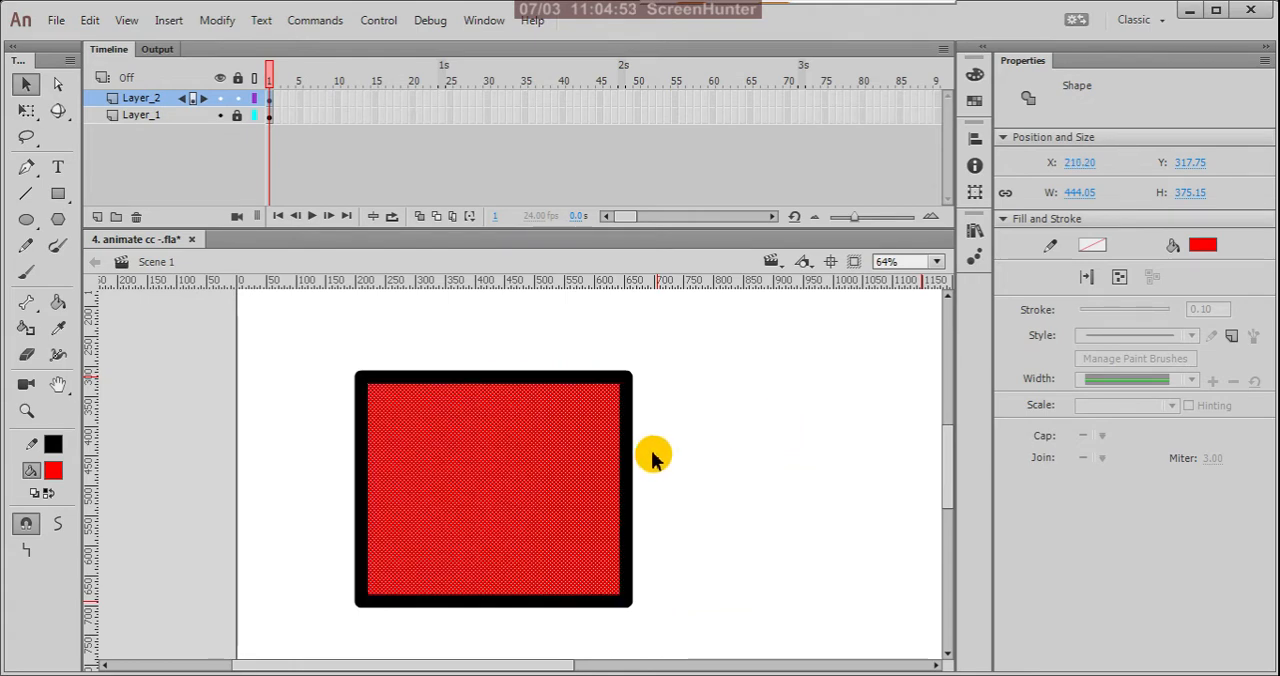
Step: Select only the right-hand portion of the rectangle's fill and outline with a selection marquee, and clear the selection
drag(677, 340, 540, 655)
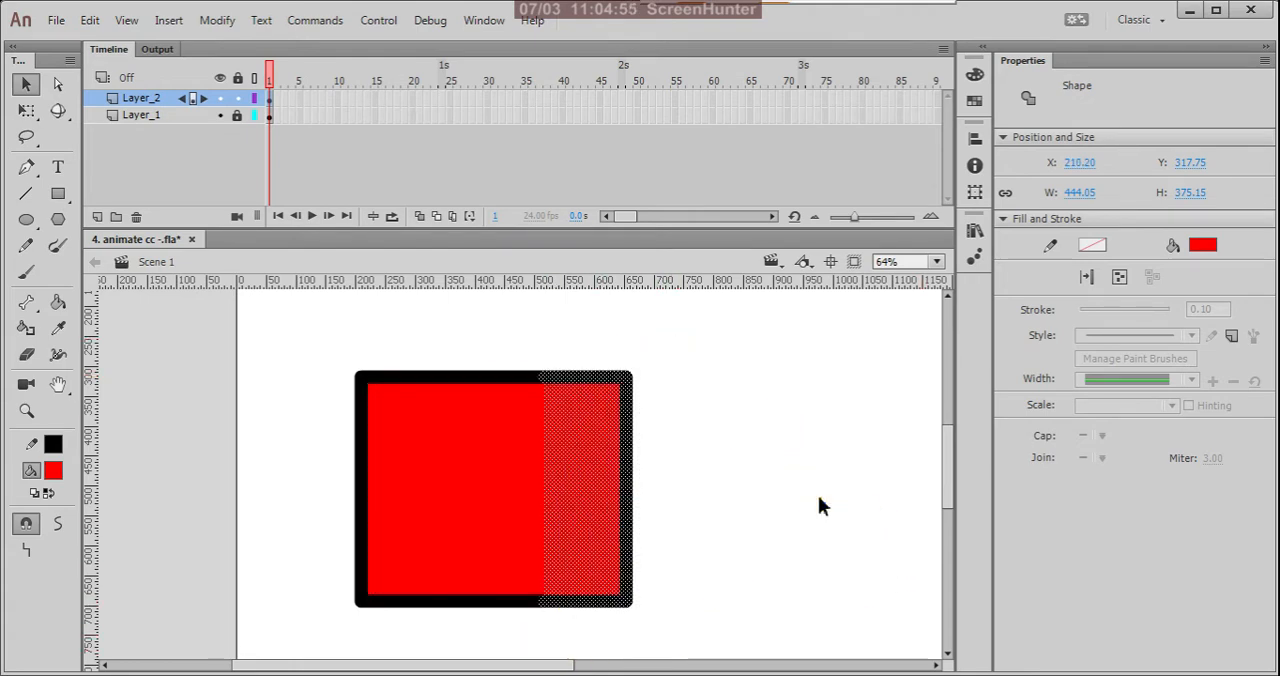
click(646, 390)
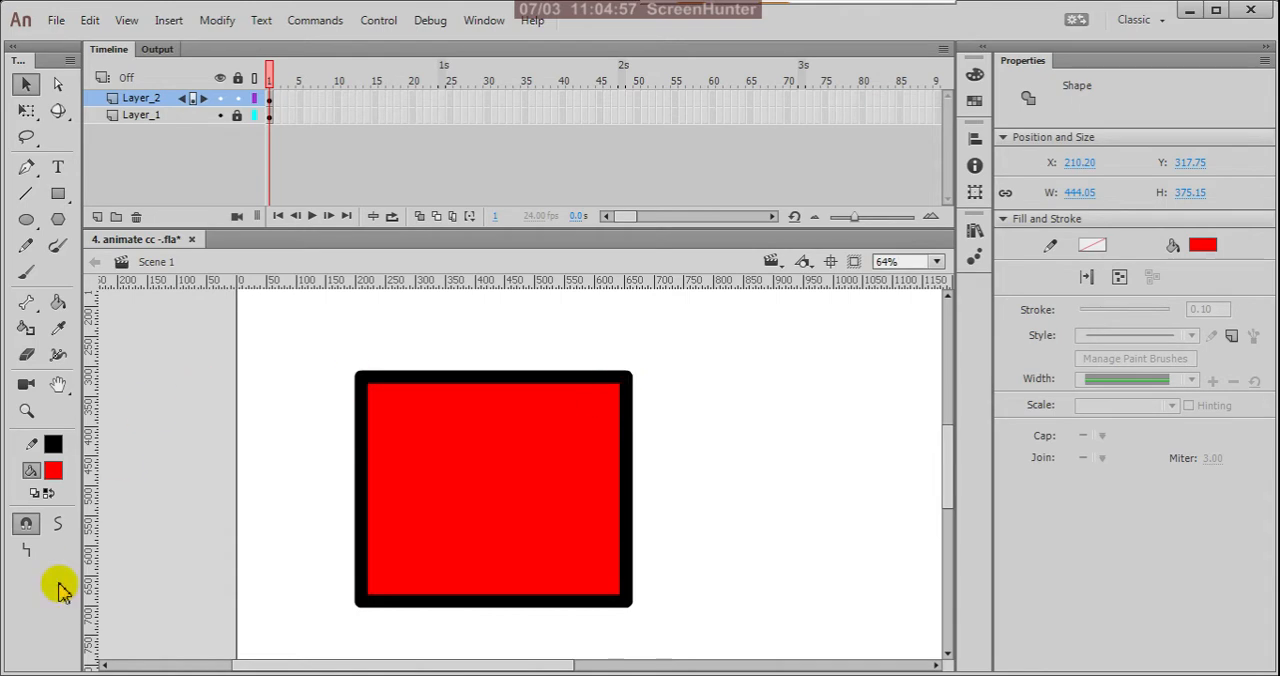
Step: Draw a #FFCC00 rectangle with a black outline, about 361 by 287, overlapping the upper-right corner of the red rectangle
click(53, 476)
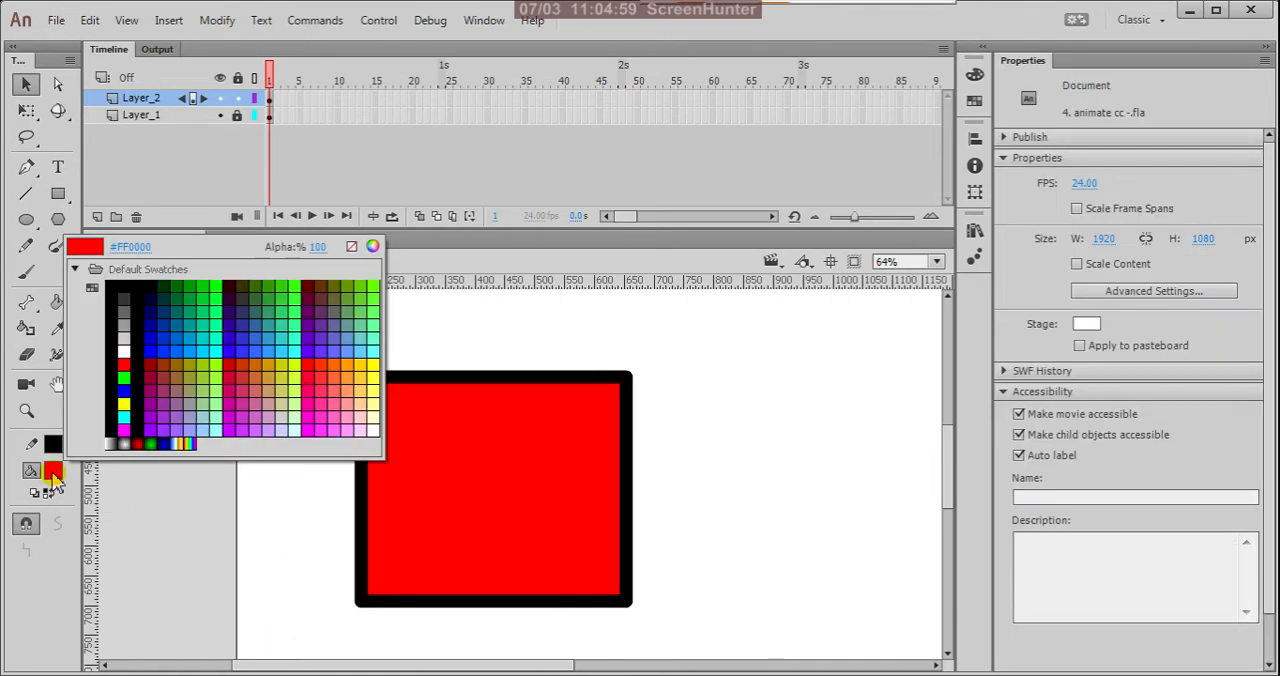
click(368, 358)
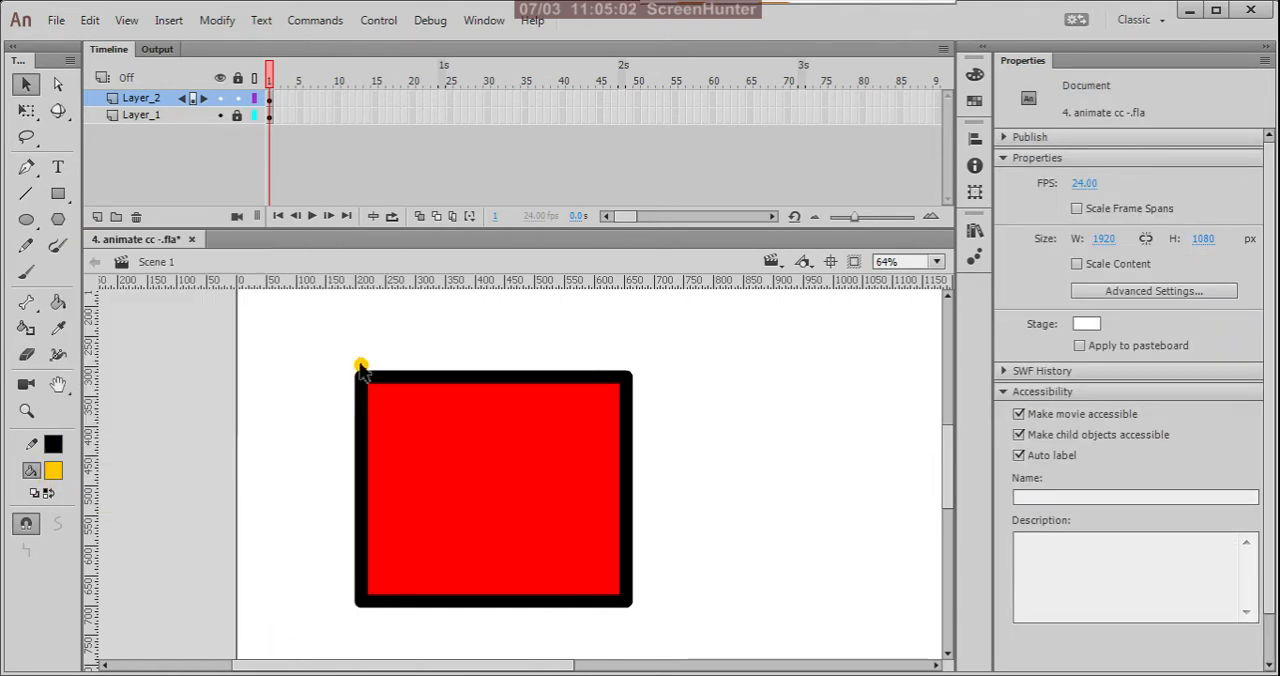
click(57, 195)
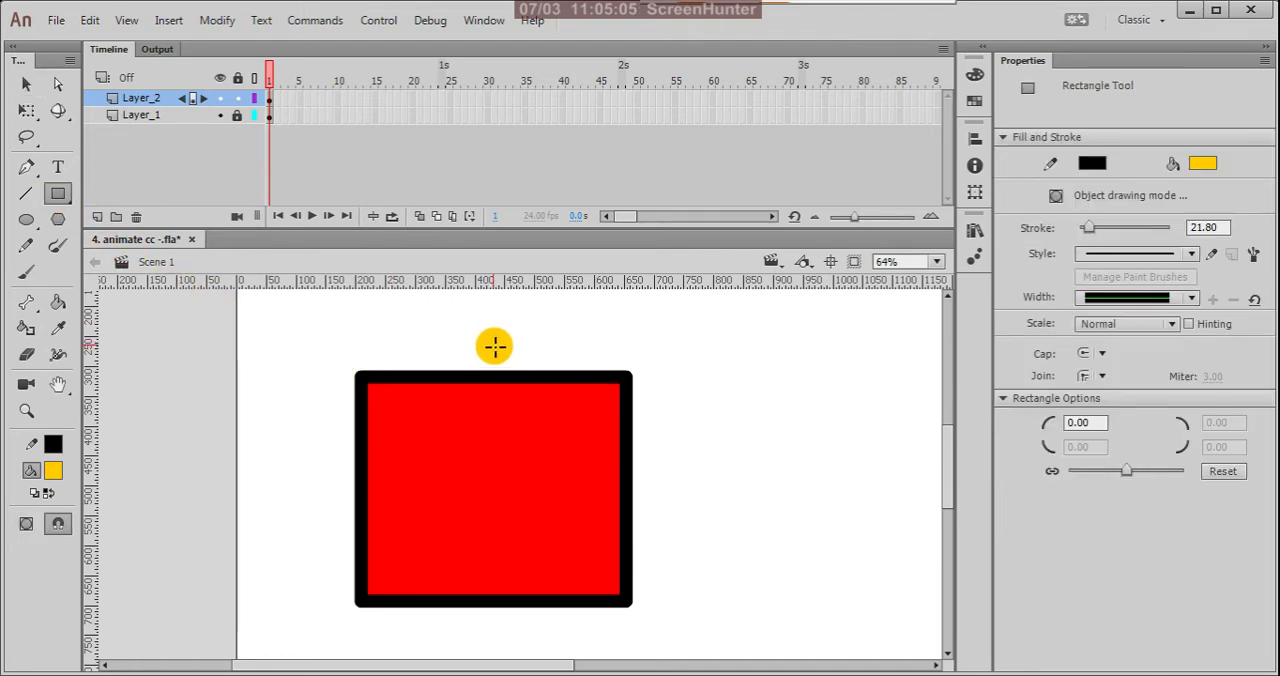
mouse_move(510, 329)
mouse_down()
mouse_move(591, 405)
mouse_move(699, 460)
mouse_move(731, 505)
mouse_up()
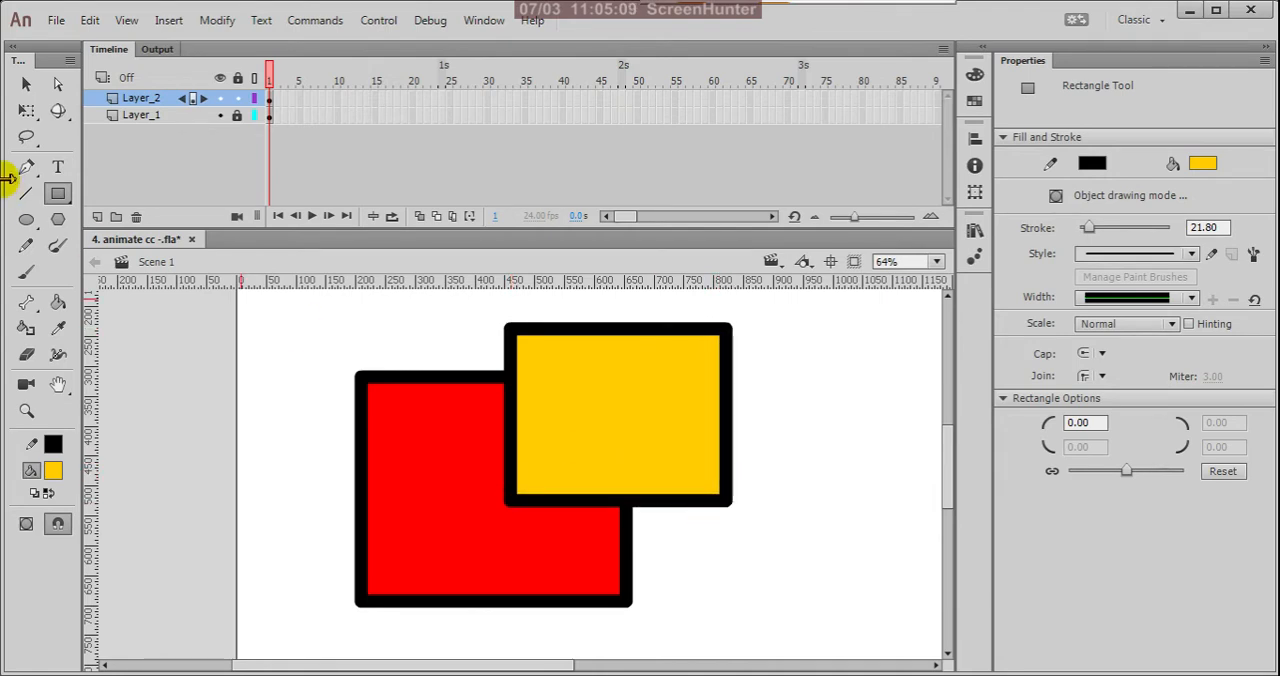
click(26, 84)
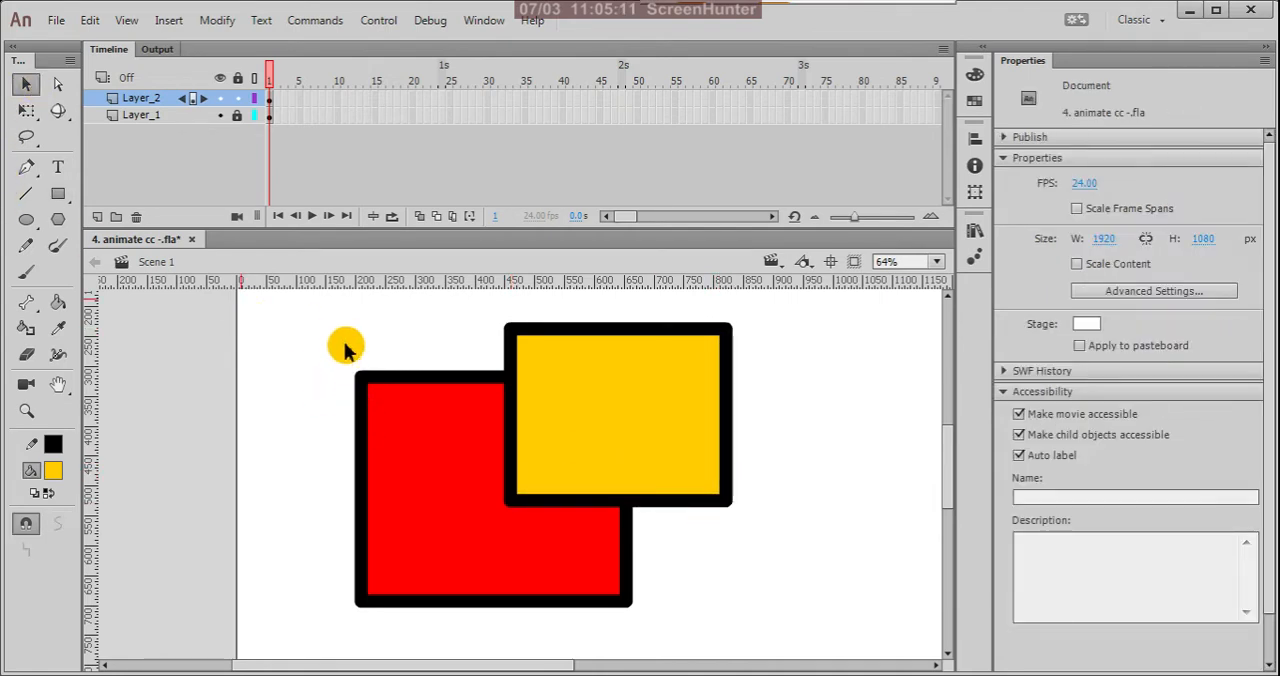
click(837, 500)
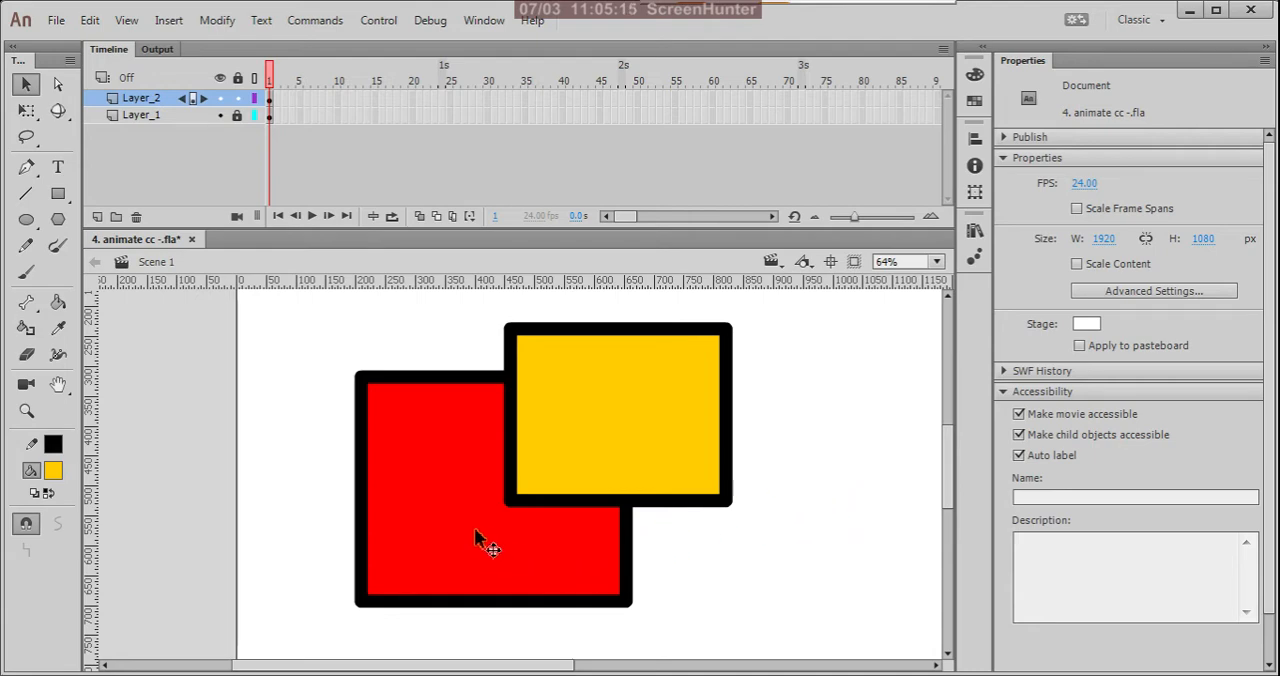
Step: Move only the red fill out of its outline to about X -277, Y 318, and clear the selection
click(438, 450)
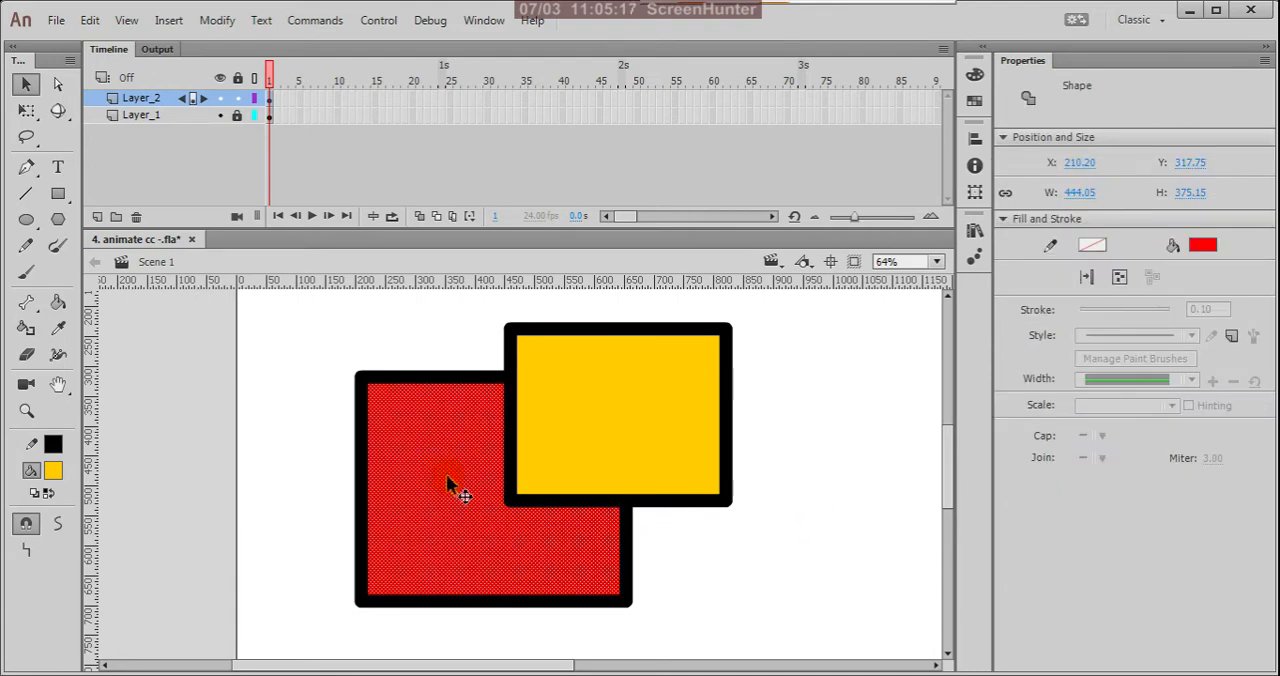
drag(446, 478, 157, 481)
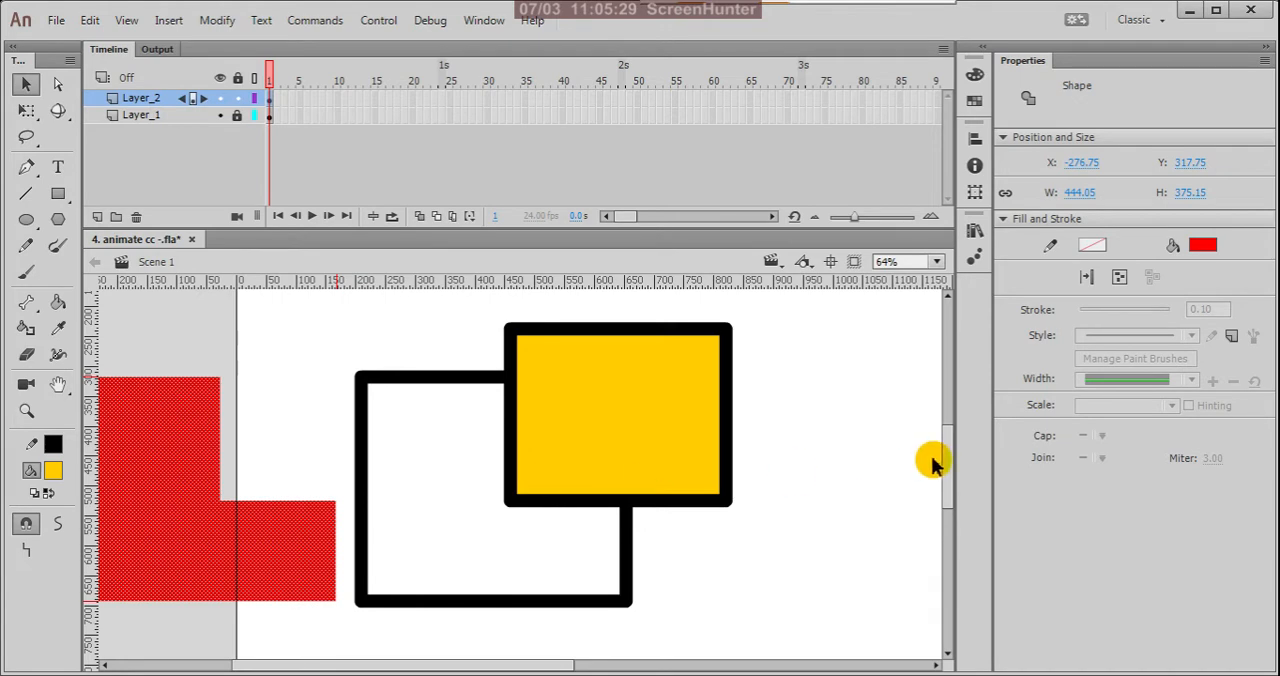
click(849, 434)
Step: Move the yellow fill out of its outline to about X 550, Y 167, and undo both fill moves
click(618, 421)
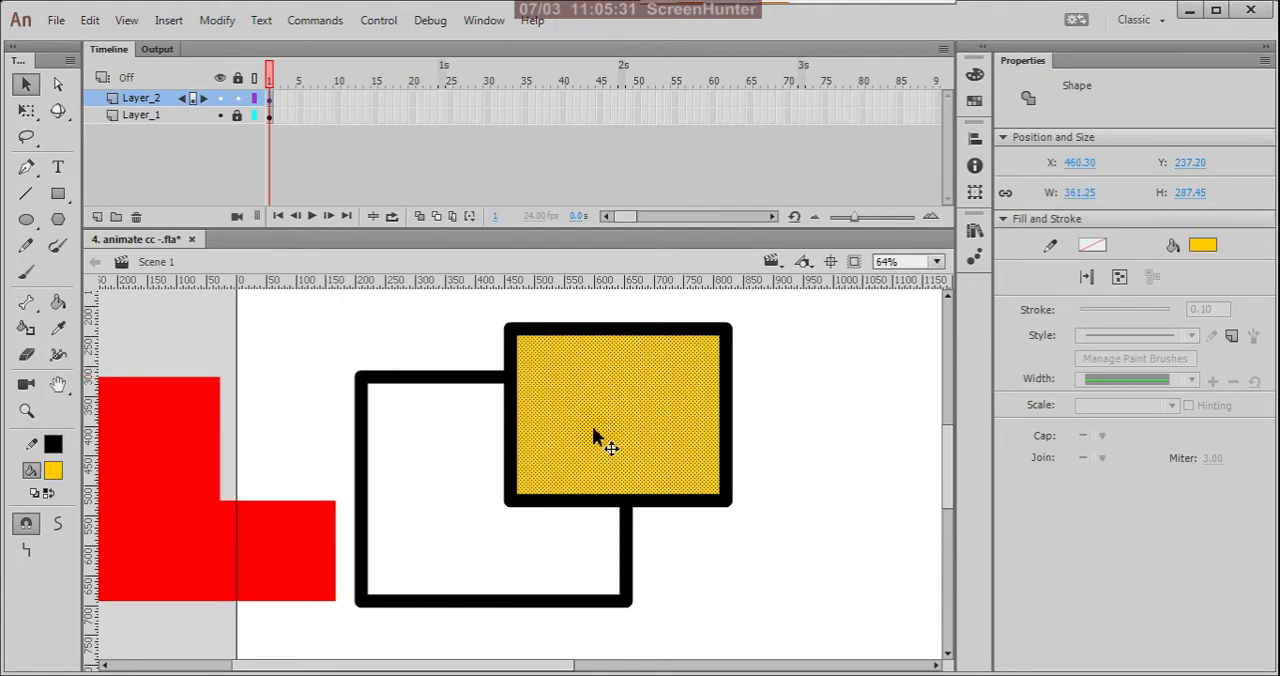
drag(594, 434, 646, 393)
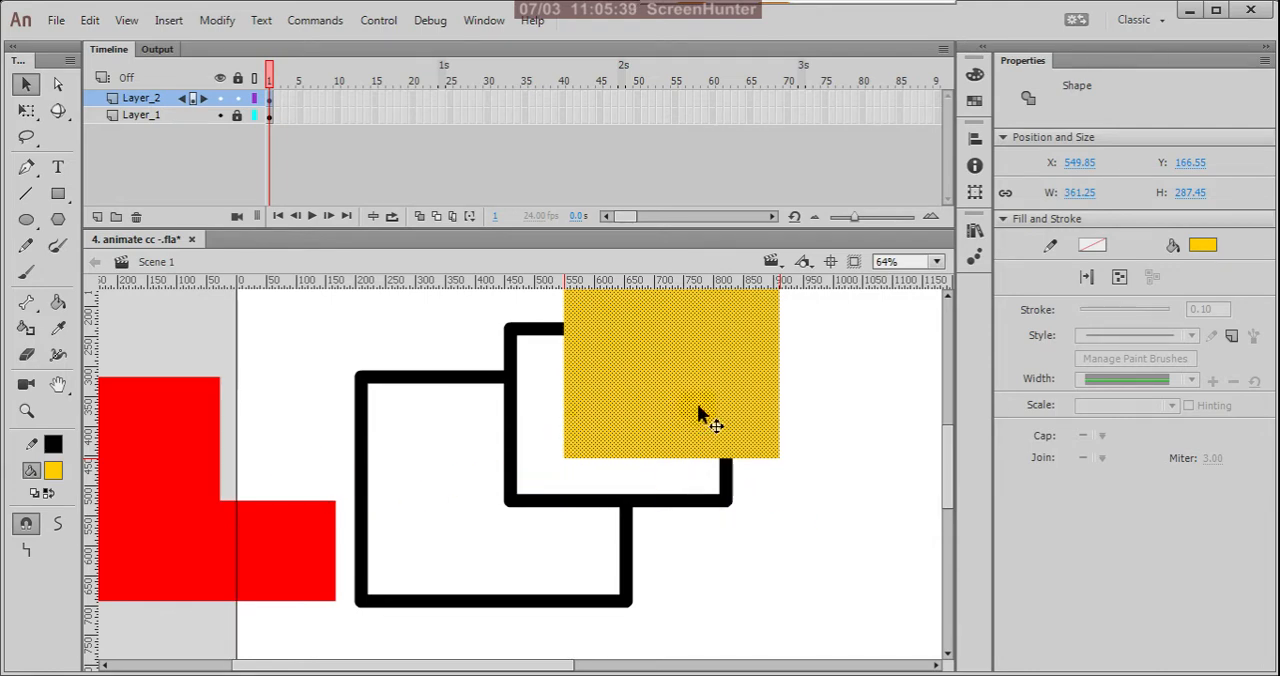
key(ctrl+z)
key(ctrl+z)
key(ctrl+z)
key(ctrl+z)
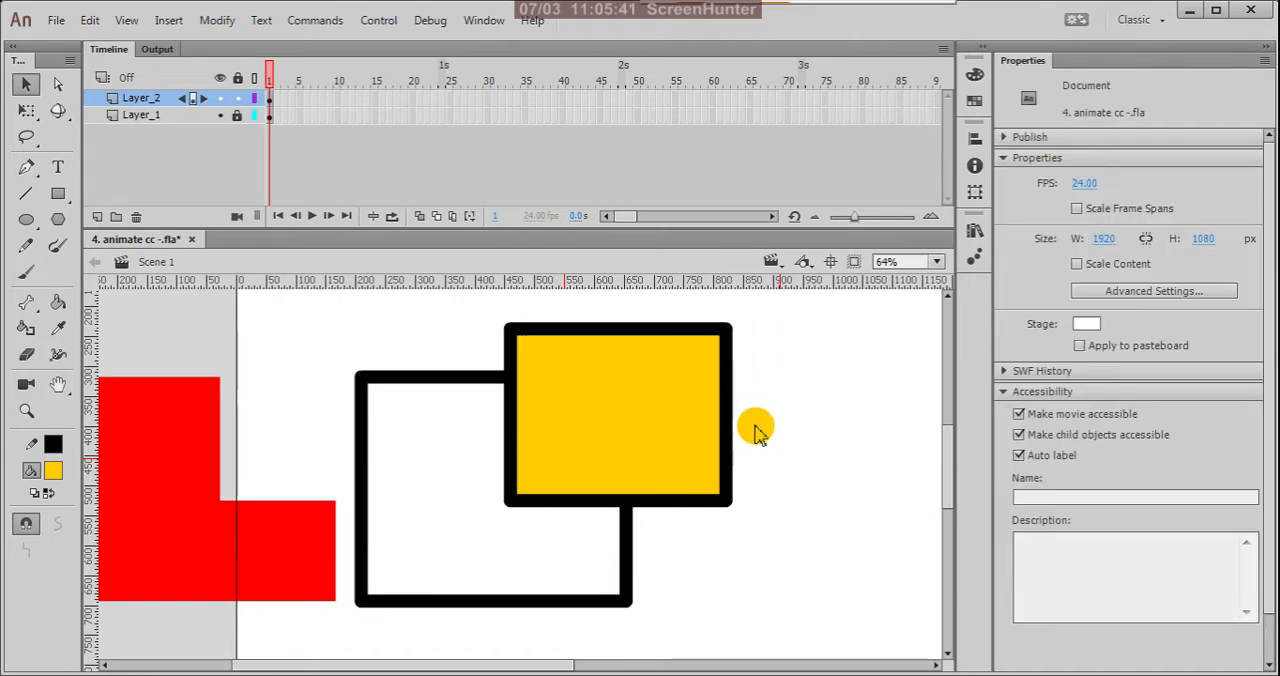
click(812, 435)
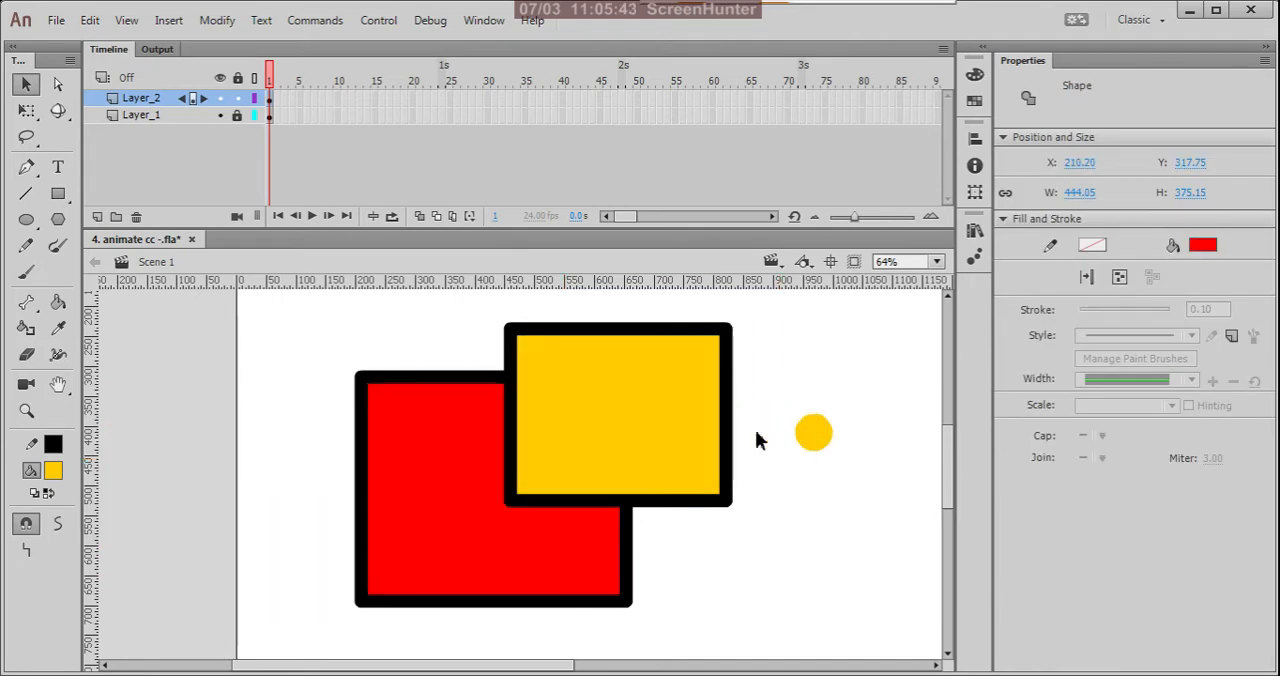
Step: Select the yellow fill with the two outline segments bordering the red area and move them together to about X 611, Y 157
click(512, 424)
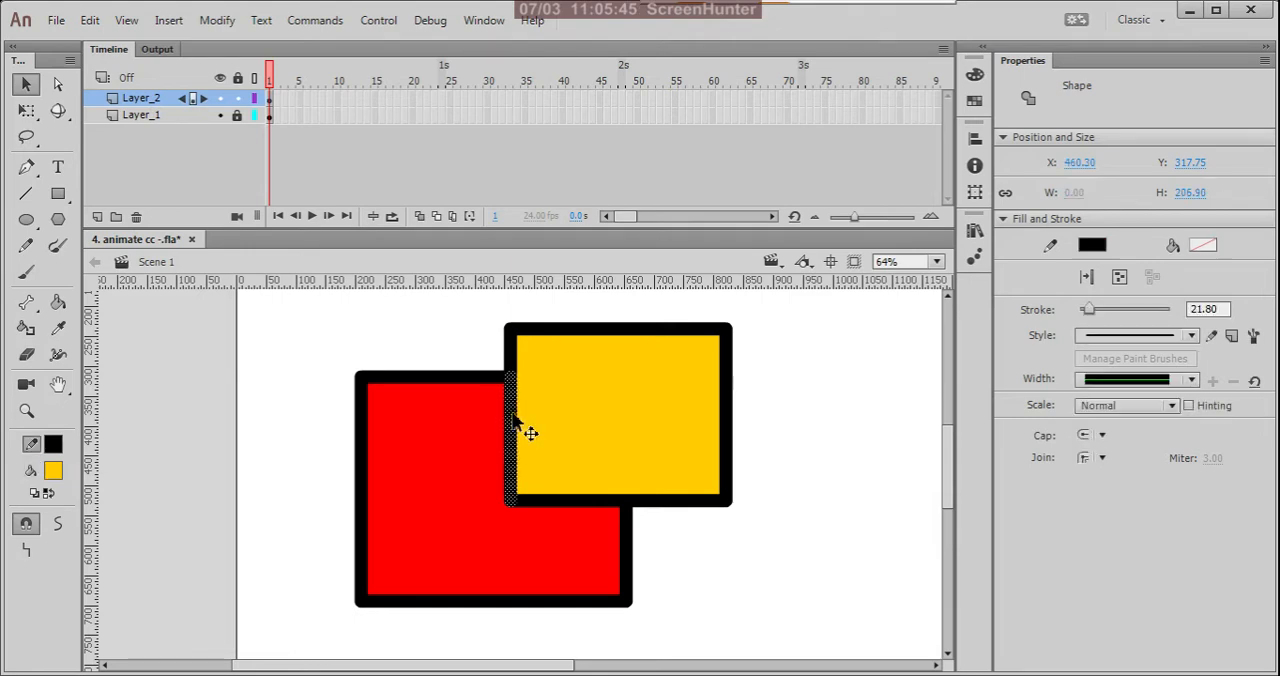
shift+click(610, 504)
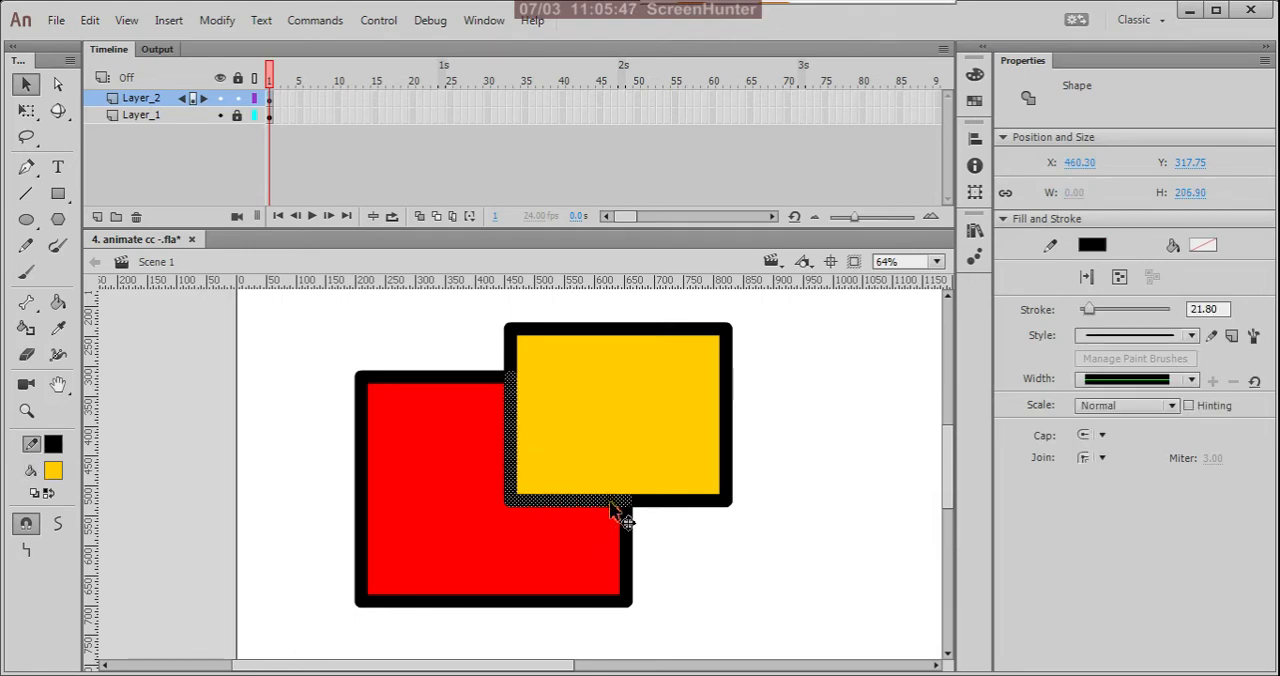
shift+click(610, 433)
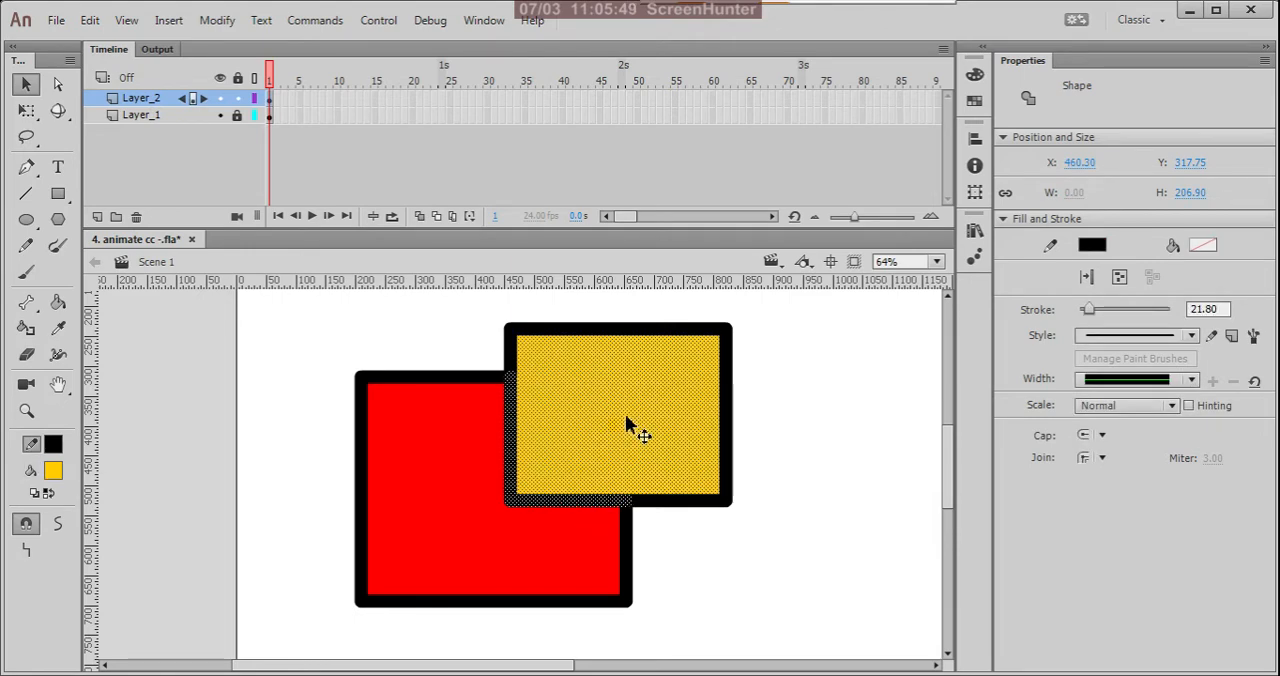
drag(627, 424, 700, 385)
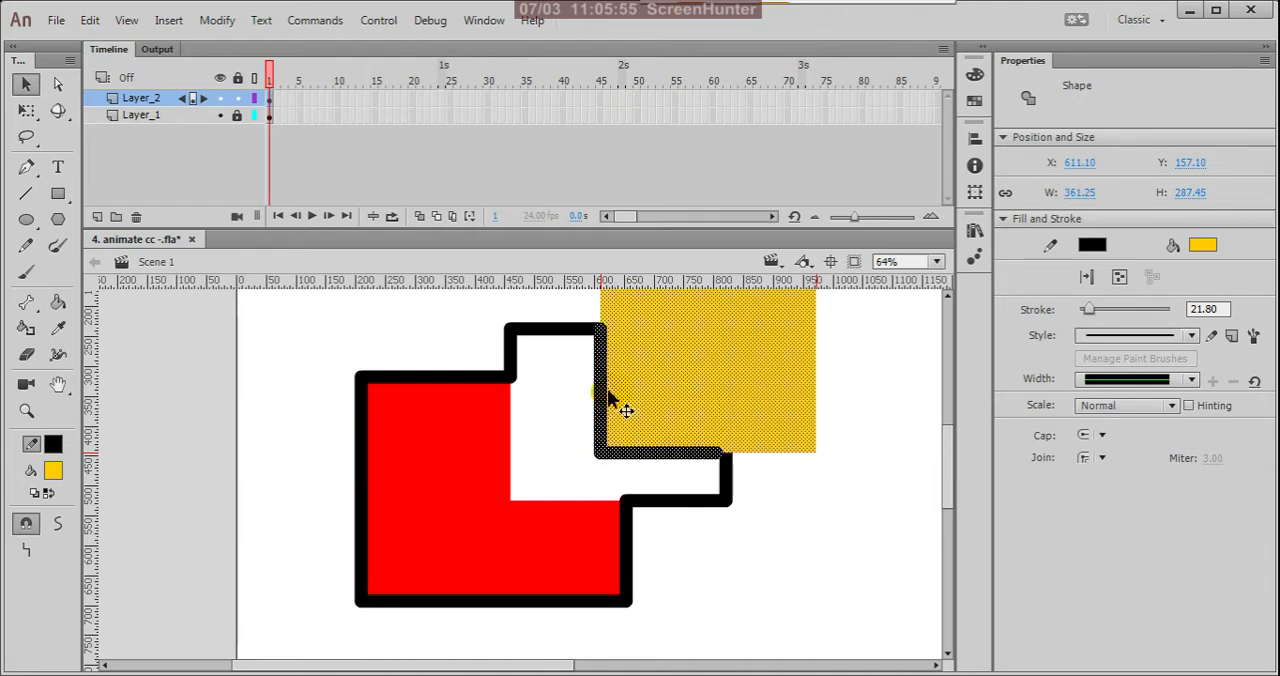
click(752, 550)
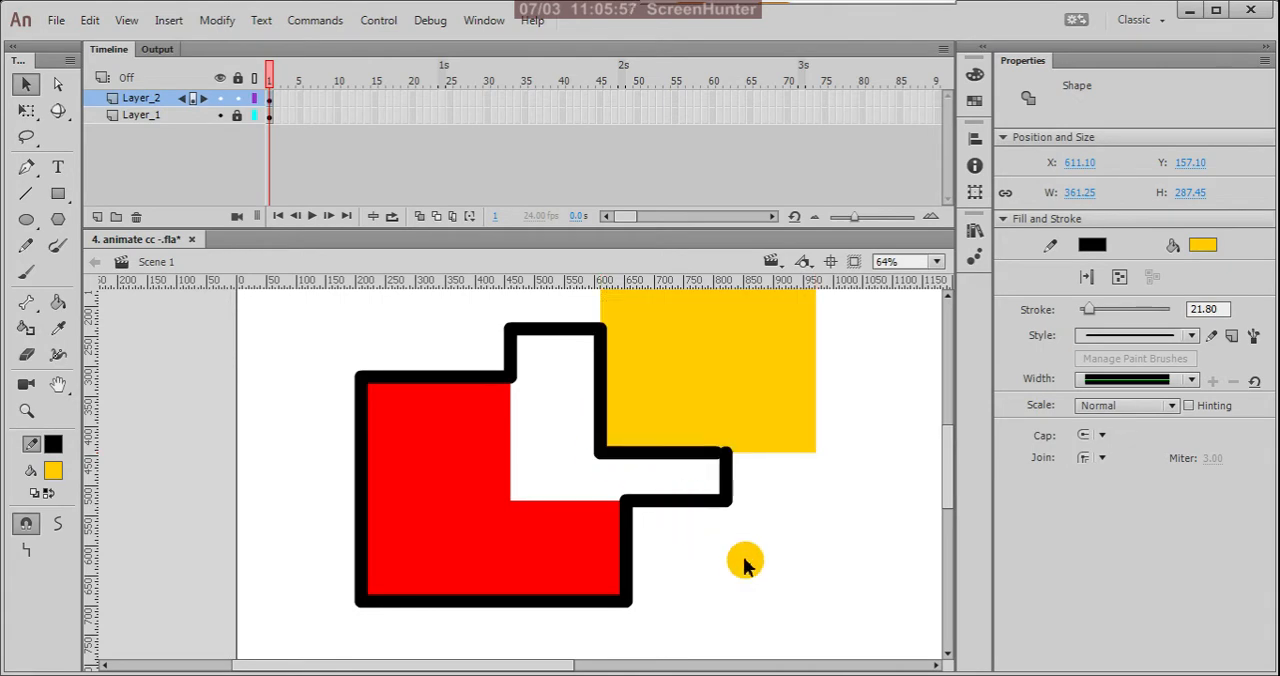
Step: Add the static text MERGE DRAWING MODE at 20 pt beside the red shape, partly off the stage's left edge
scroll(754, 548, down, 2)
scroll(520, 438, up, 1)
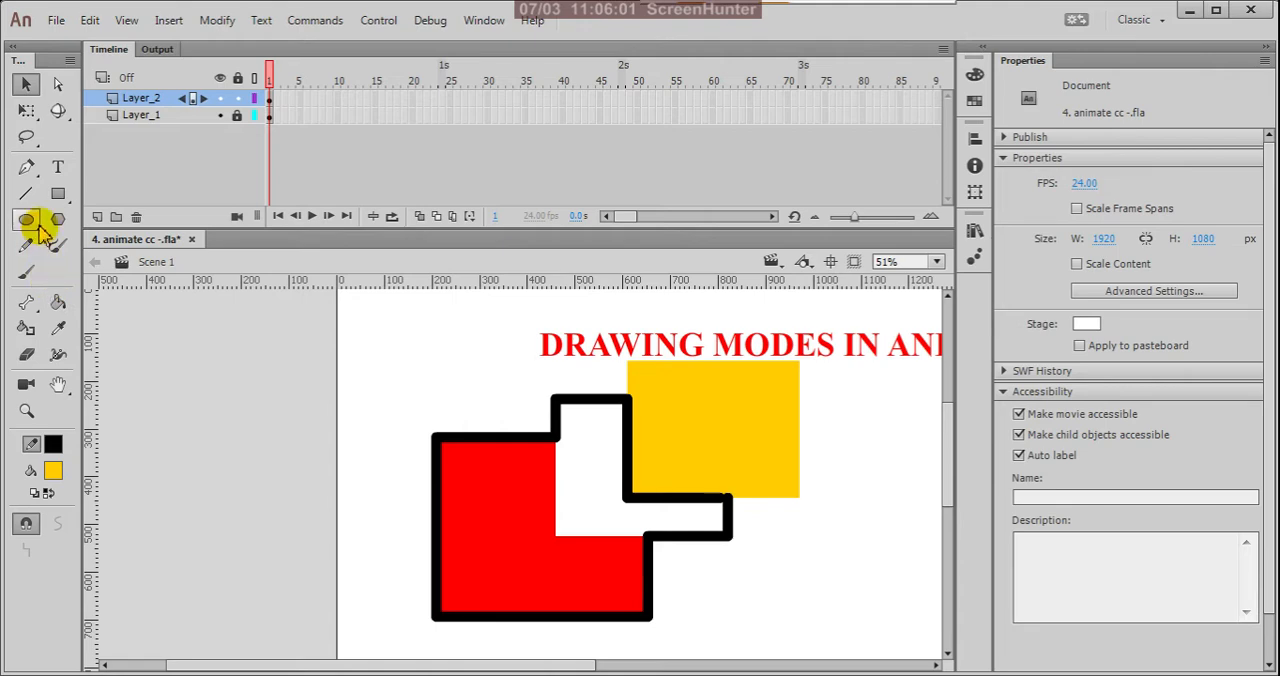
click(58, 170)
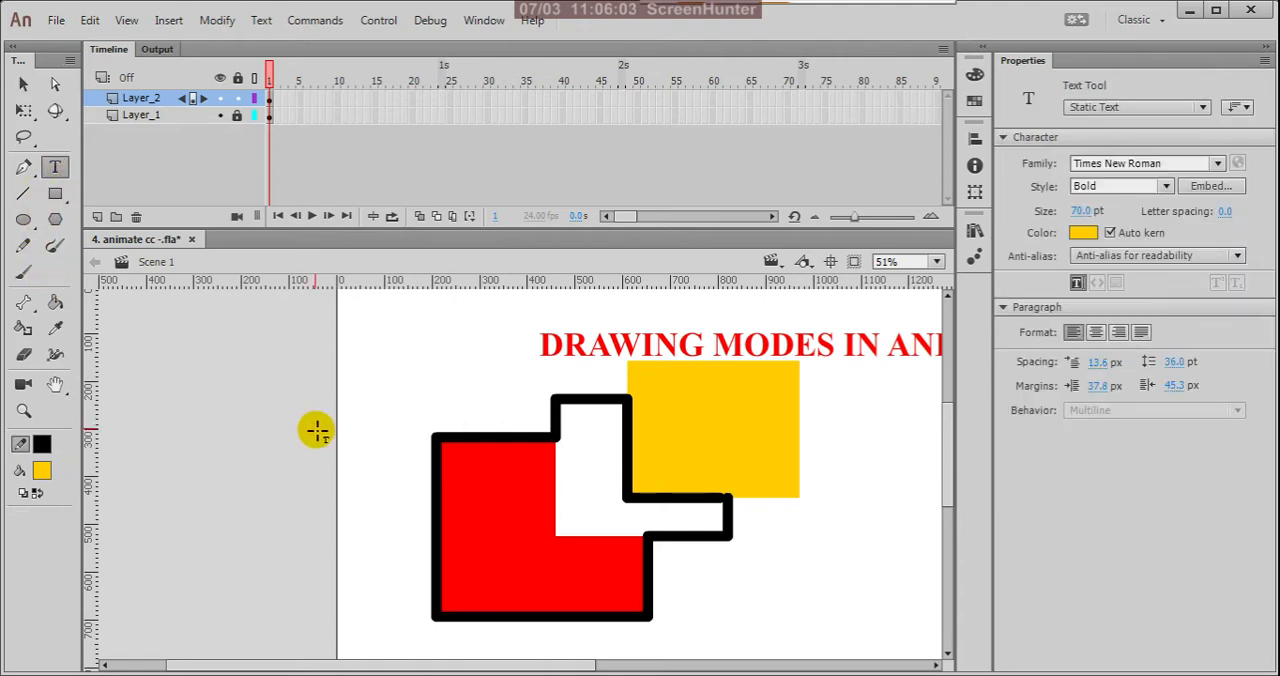
click(273, 427)
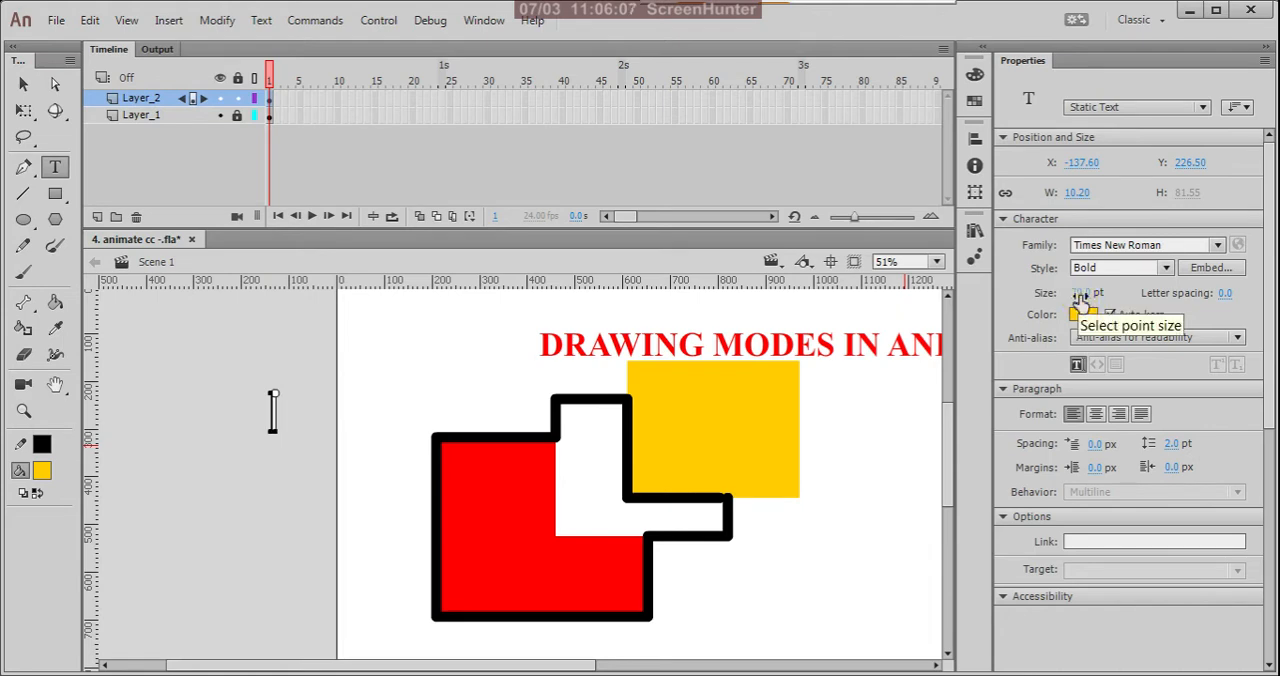
click(1079, 294)
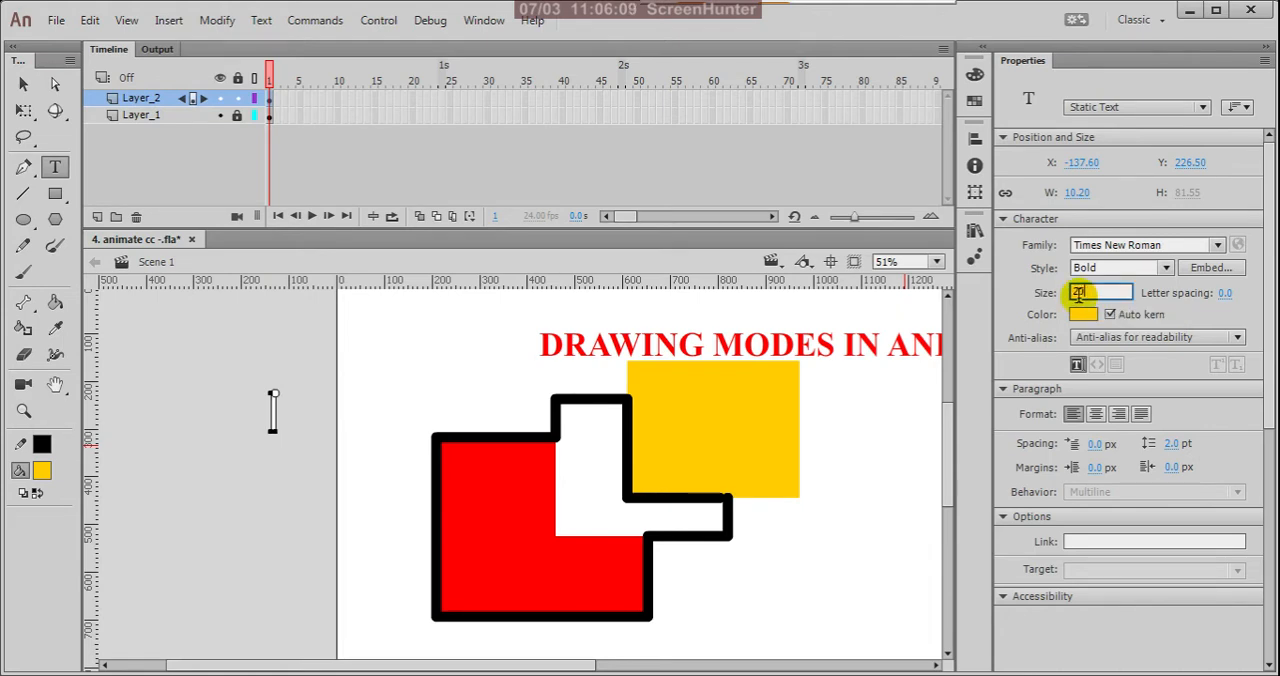
key(Return)
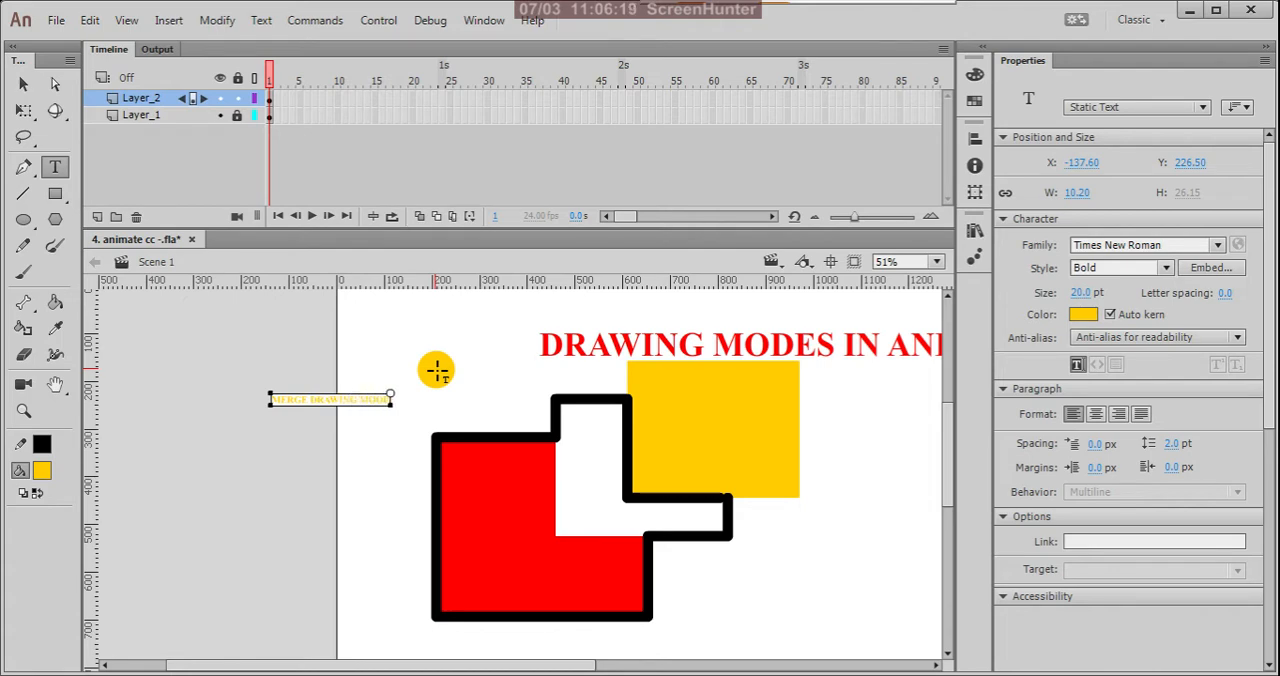
click(23, 84)
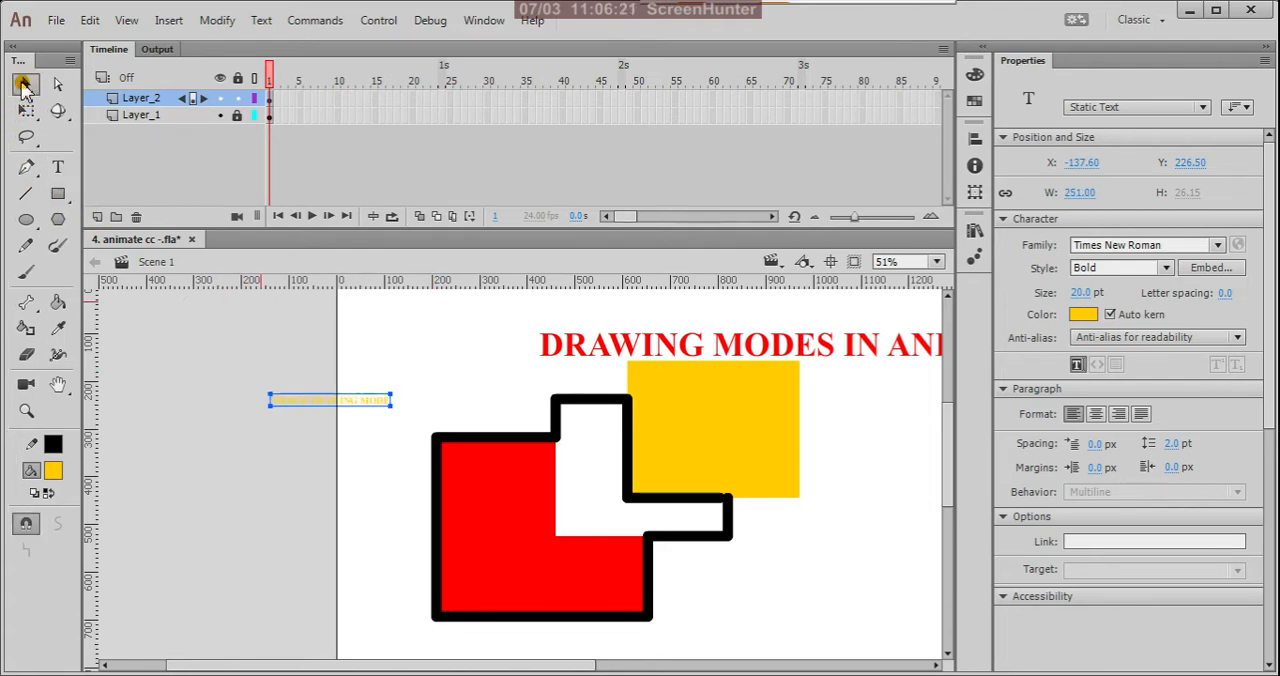
Step: Color the MERGE DRAWING MODE text black and move it above the red shape to about X 126, Y 252
click(53, 470)
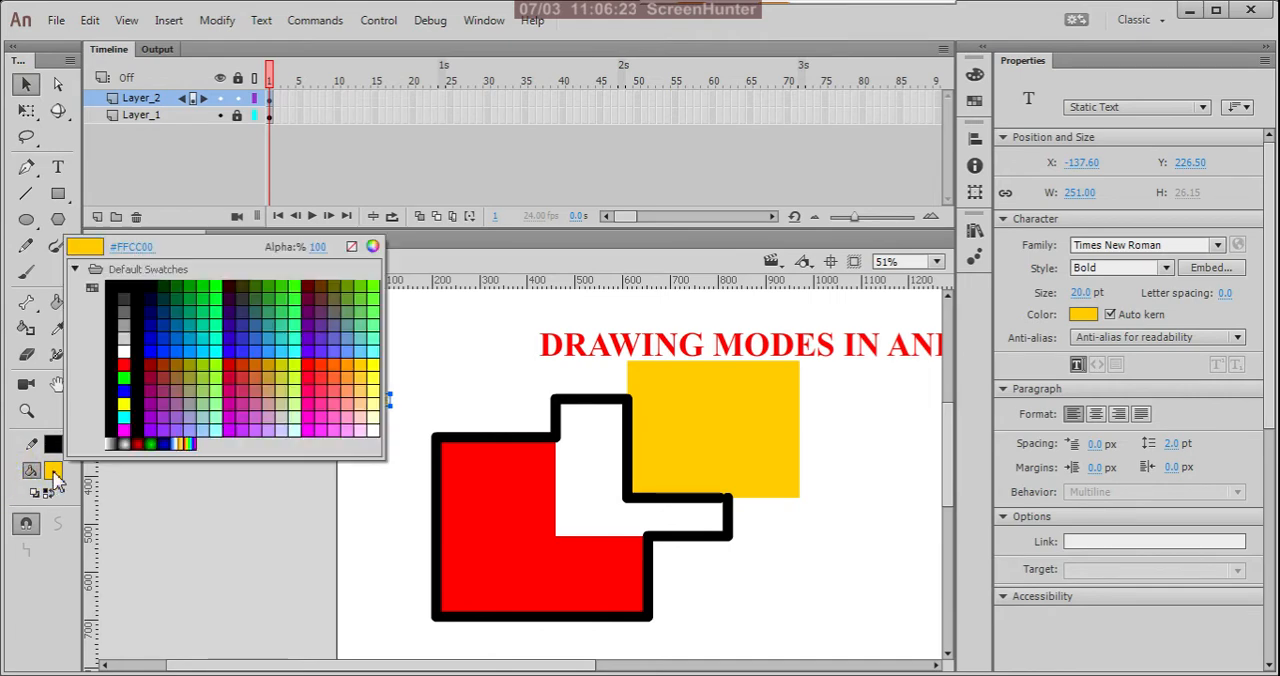
click(112, 288)
click(323, 450)
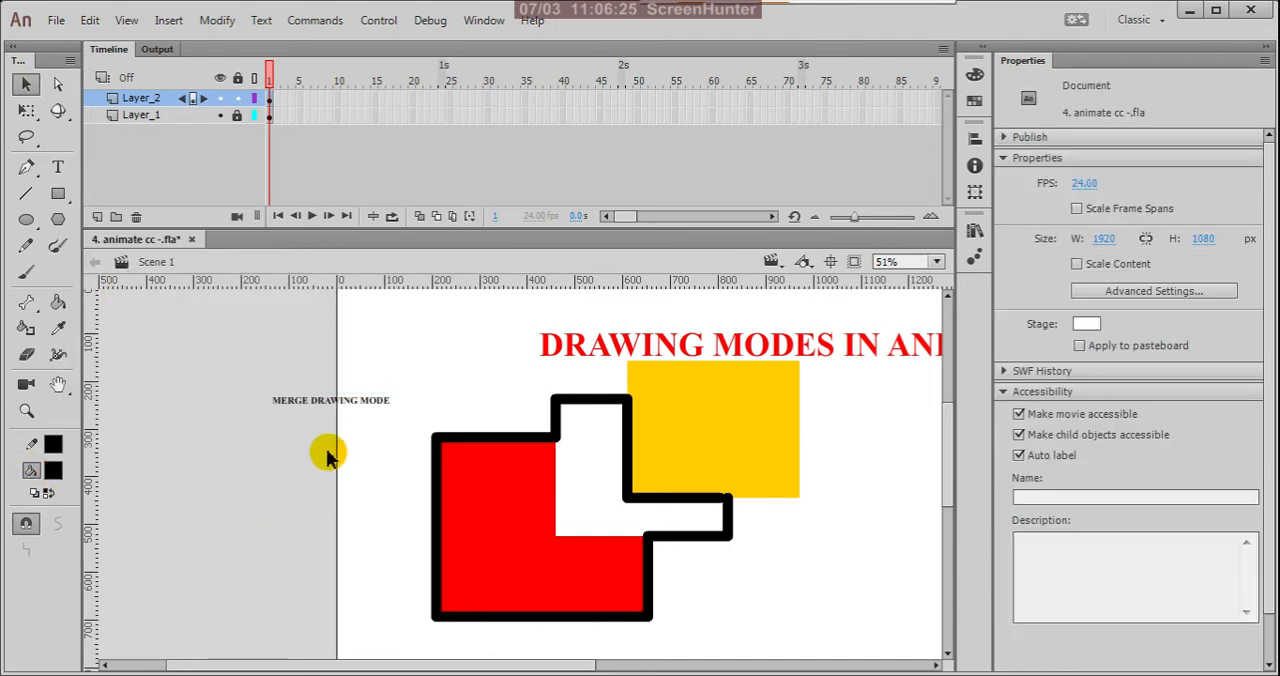
mouse_move(374, 420)
mouse_down()
mouse_move(514, 426)
mouse_move(500, 423)
mouse_up()
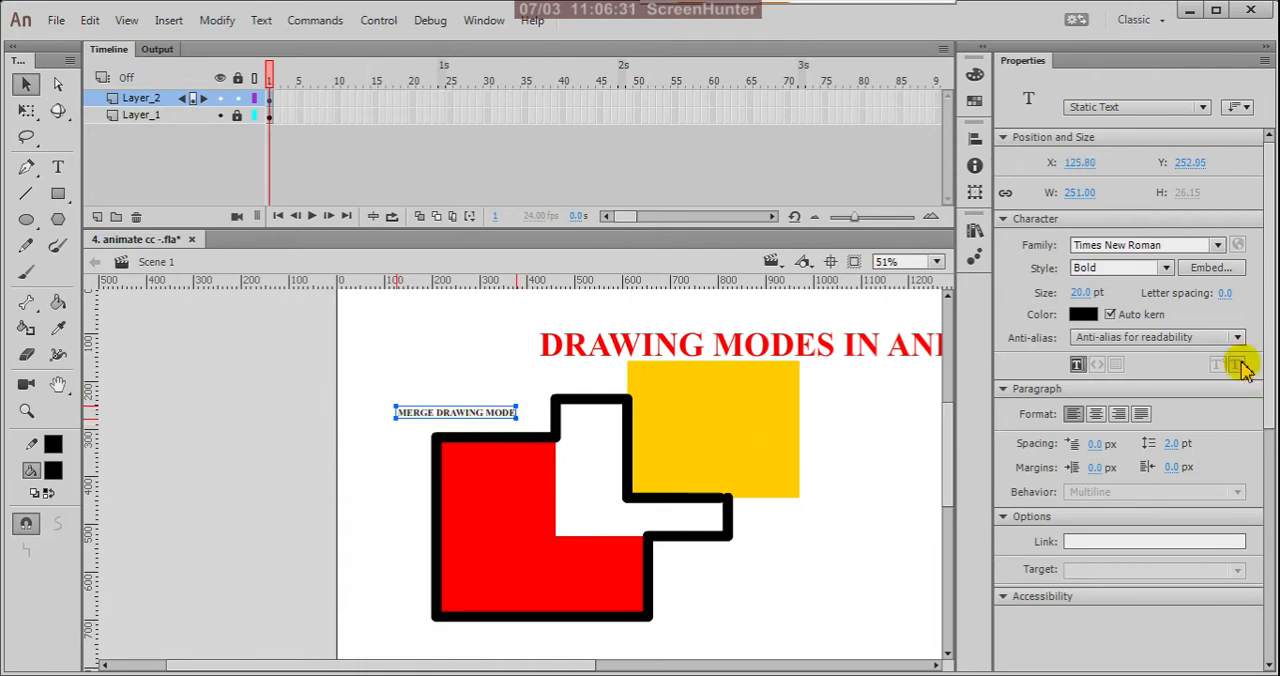
Step: Set the MERGE DRAWING MODE text to 35 pt and shift it left until it clears the black outline
click(1079, 293)
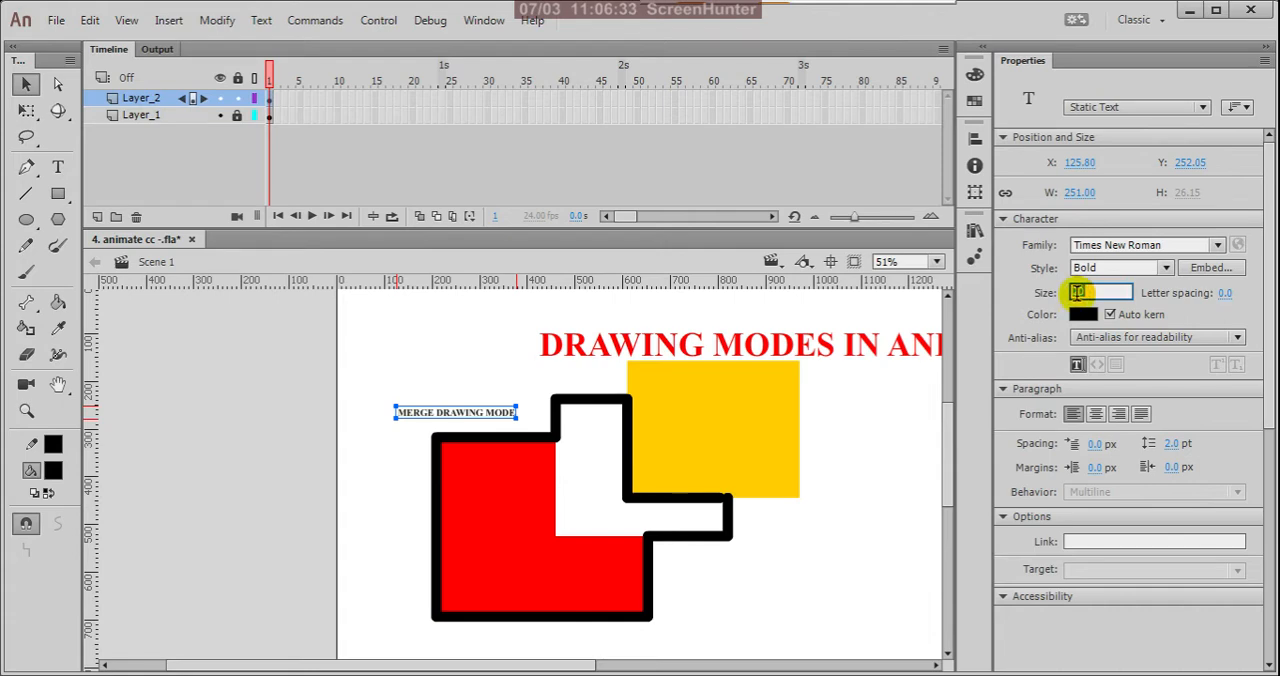
text(35)
key(Return)
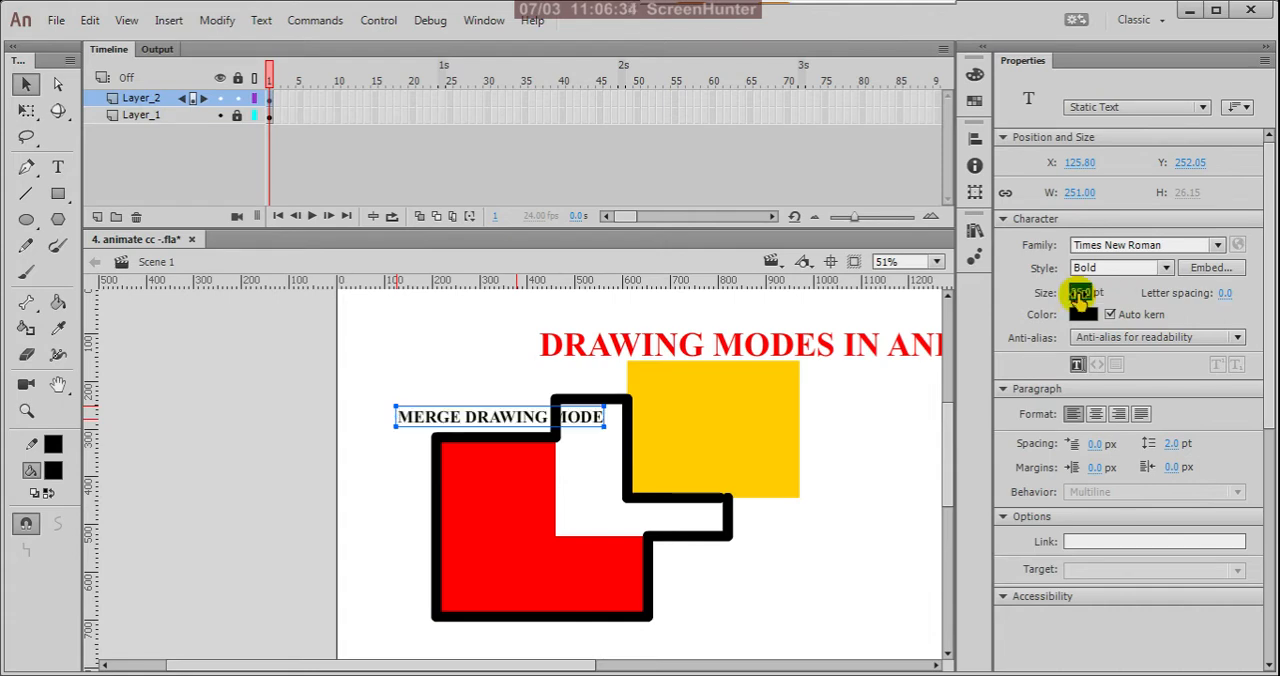
click(392, 320)
mouse_move(497, 437)
mouse_down()
mouse_move(416, 430)
mouse_move(401, 416)
mouse_up()
click(415, 363)
Step: Choose a periwinkle blue fill and turn on object drawing mode for the Rectangle tool
key(ctrl+2)
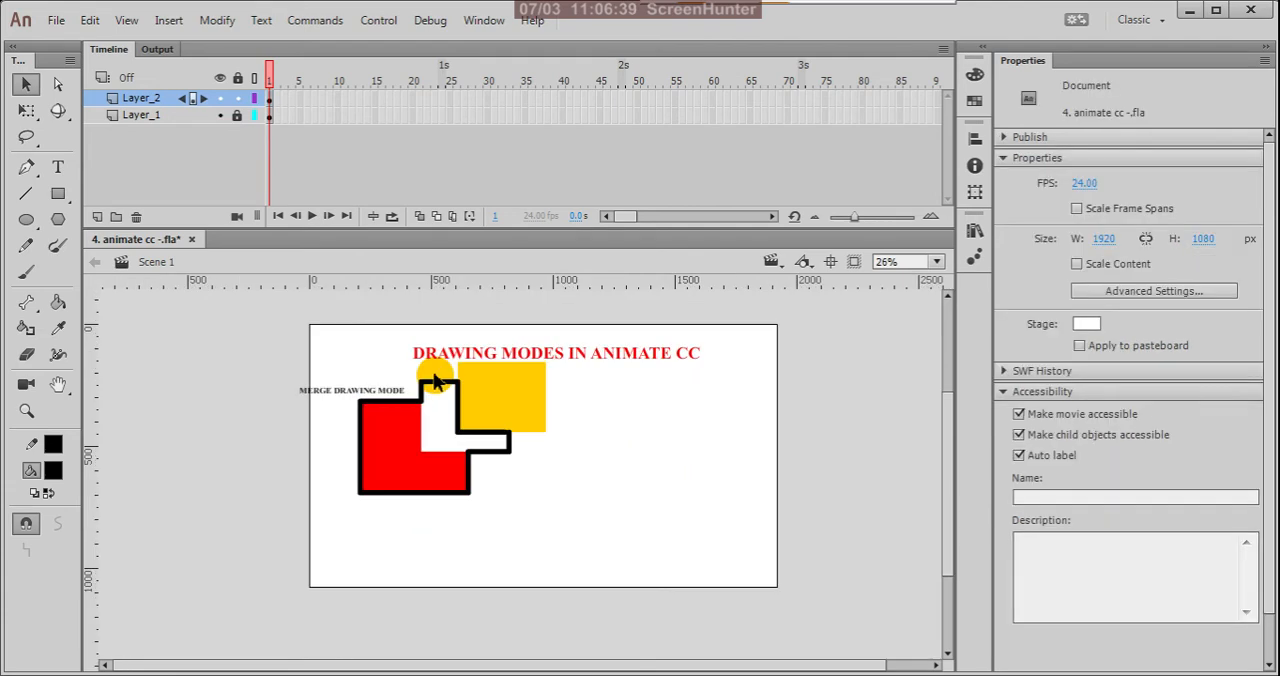
scroll(614, 391, up, 2)
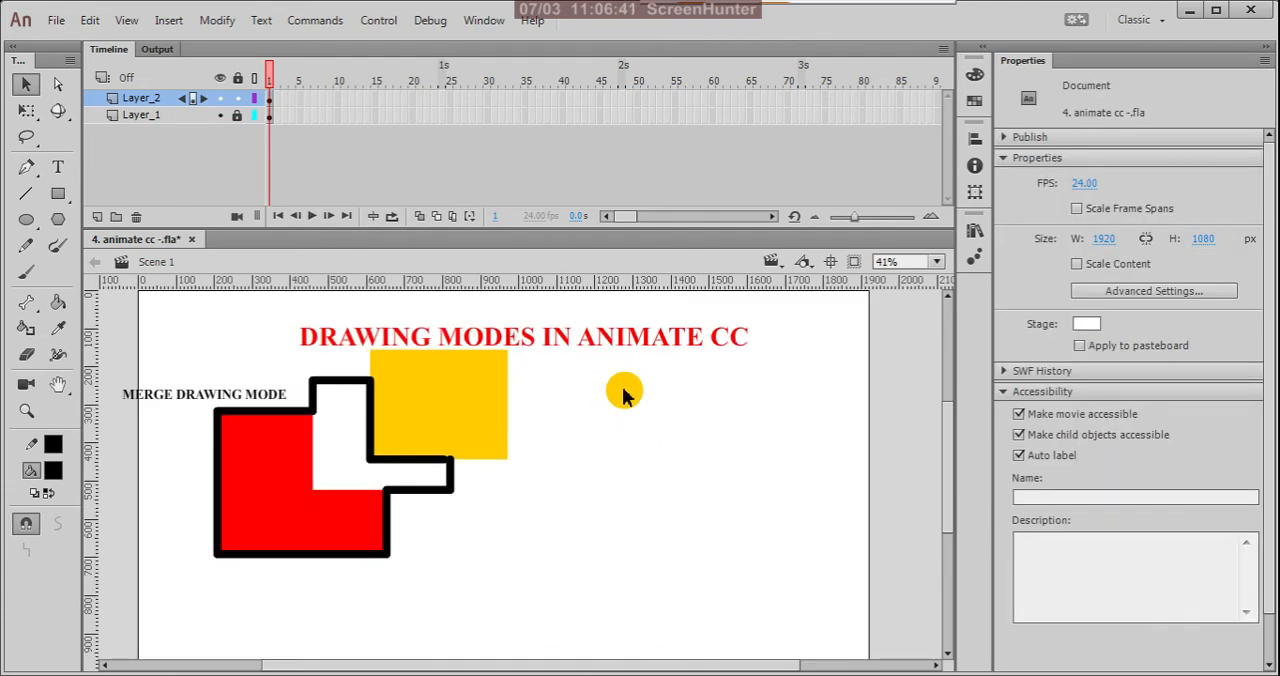
scroll(632, 415, down, 2)
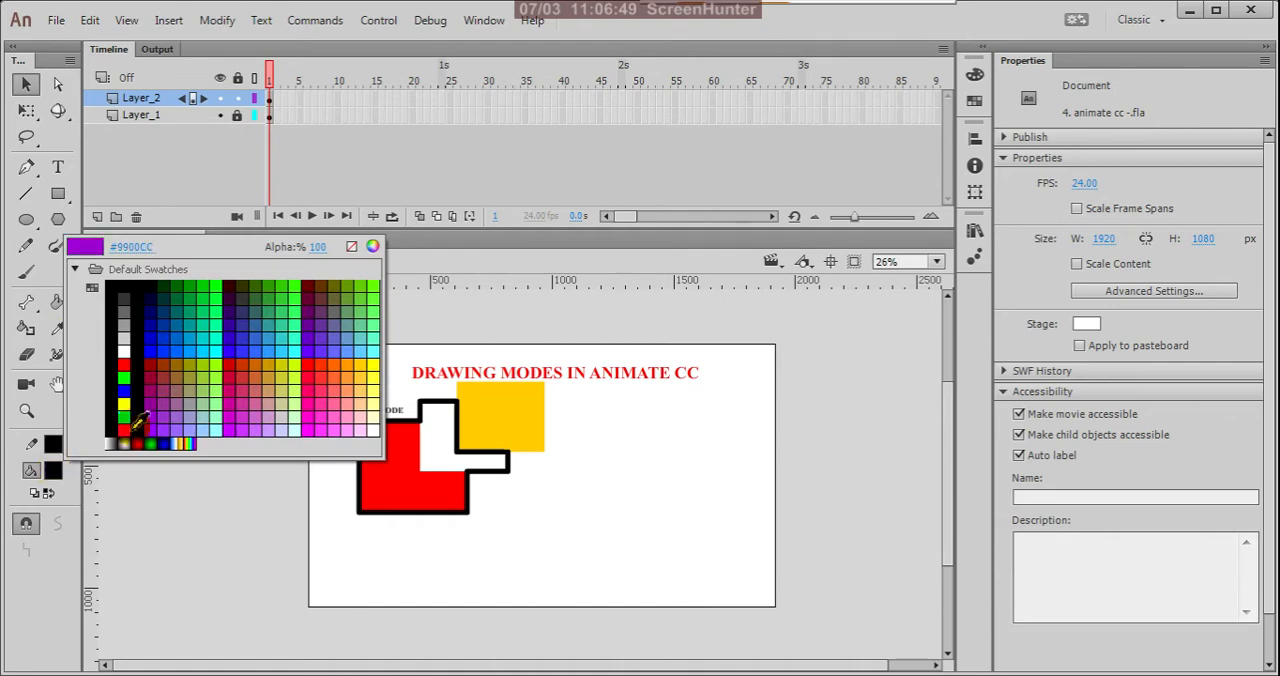
click(340, 350)
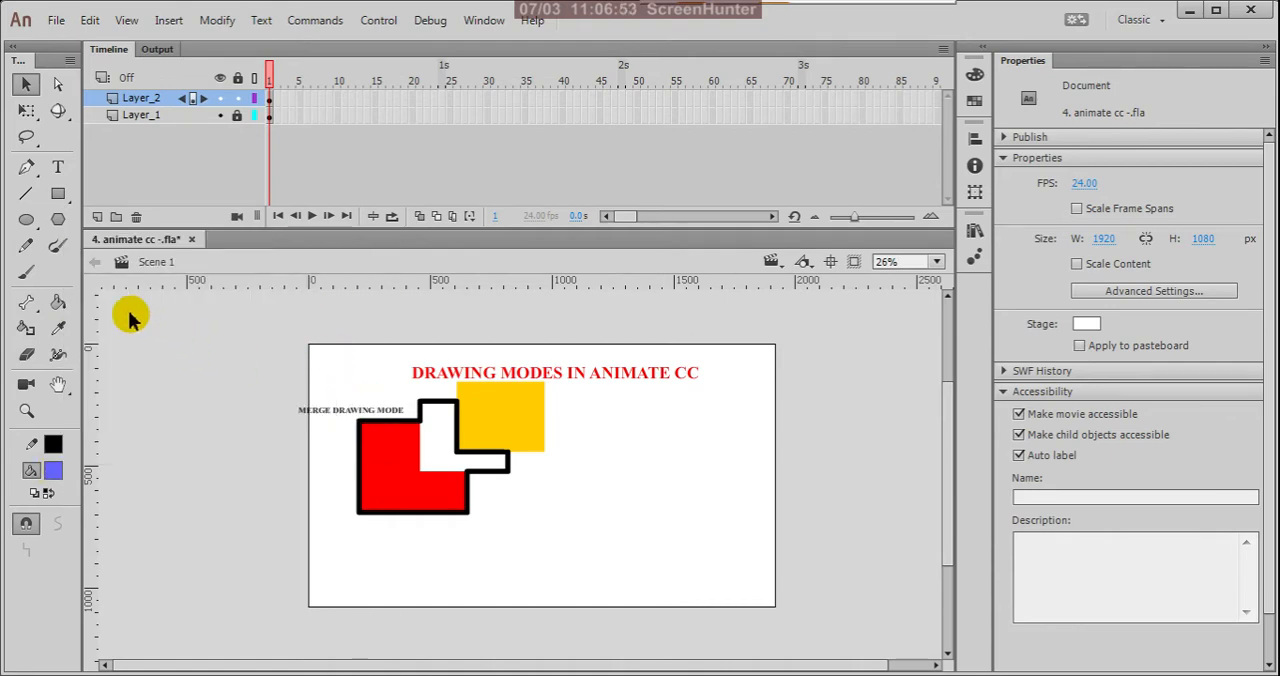
click(58, 196)
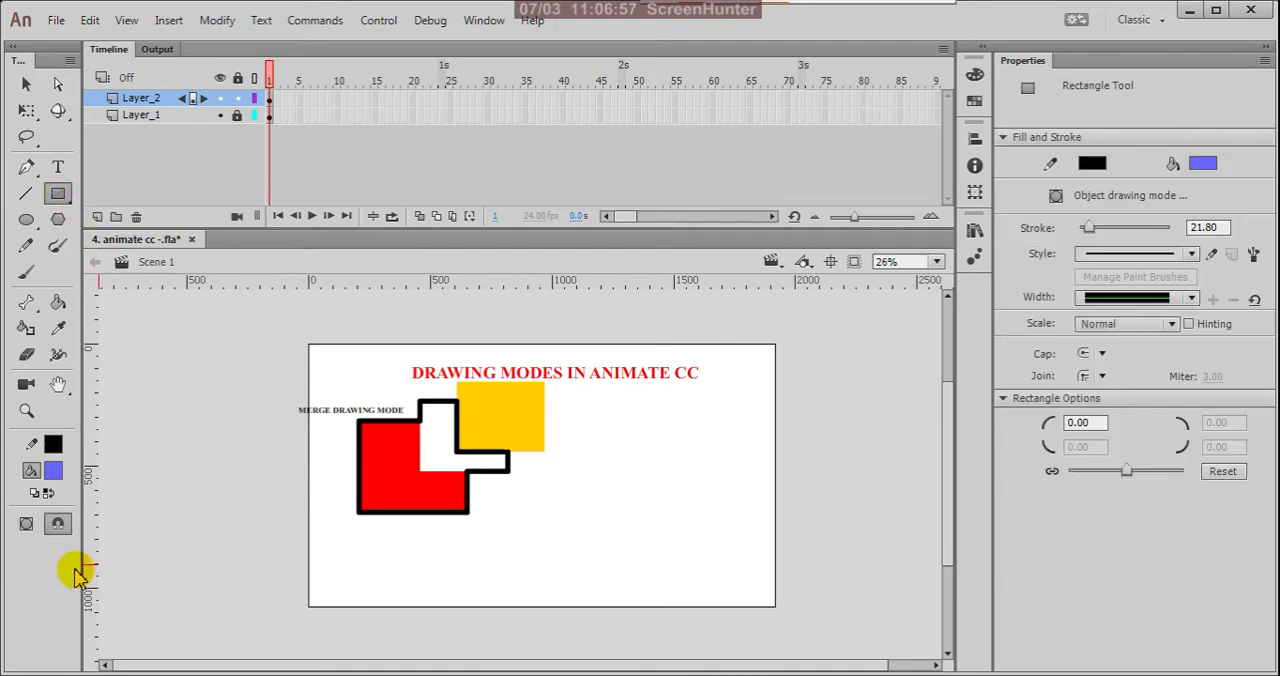
click(27, 526)
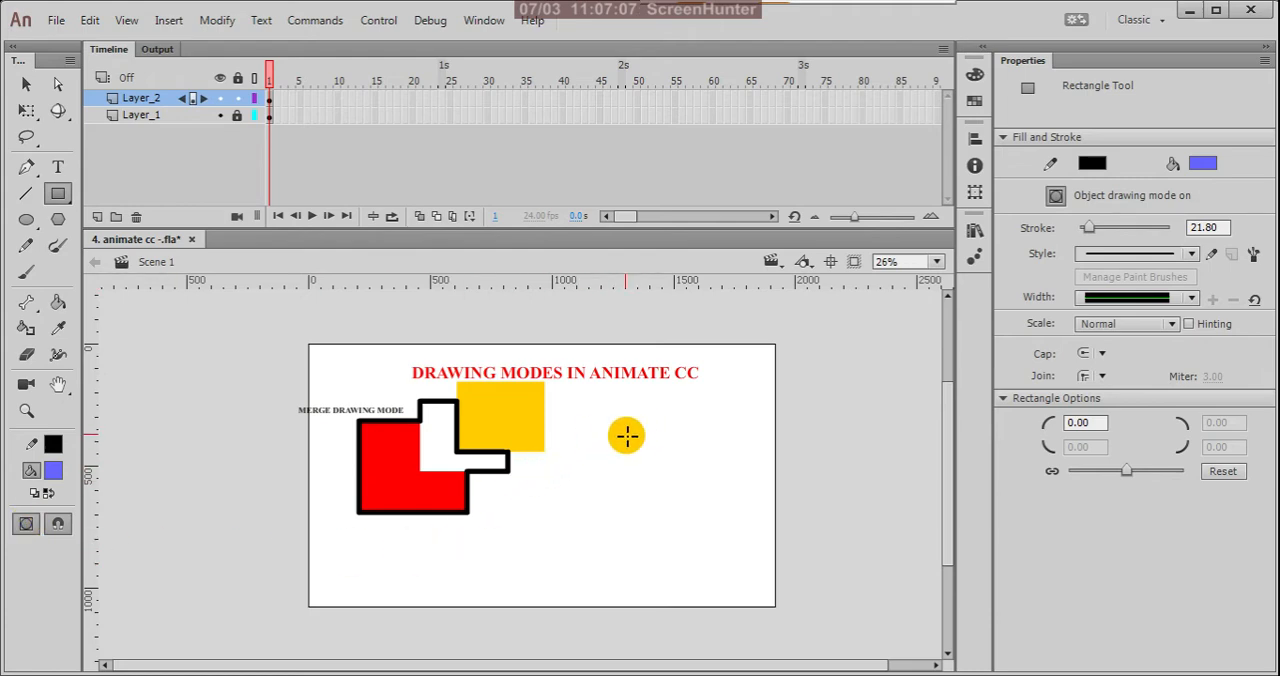
Step: Draw a black-outlined blue rectangle about 374 by 312 px right of the merged shapes and move it to about X 1382, Y 338
drag(627, 435, 718, 511)
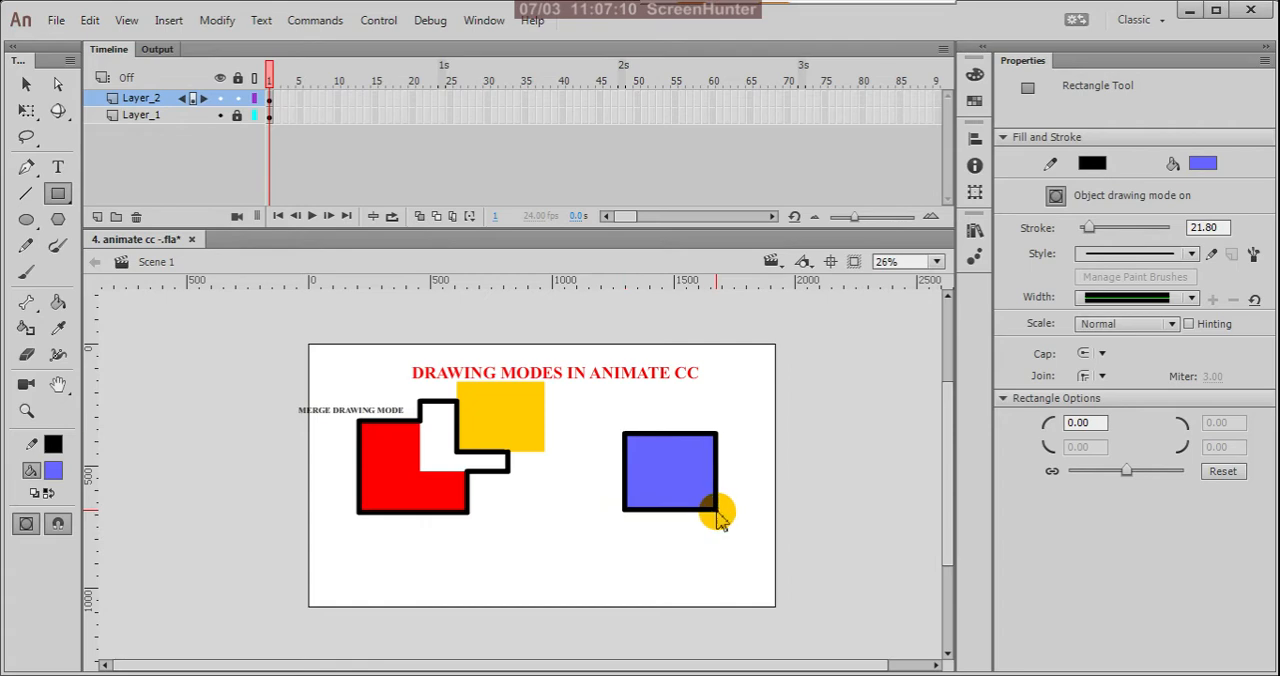
click(26, 84)
click(686, 482)
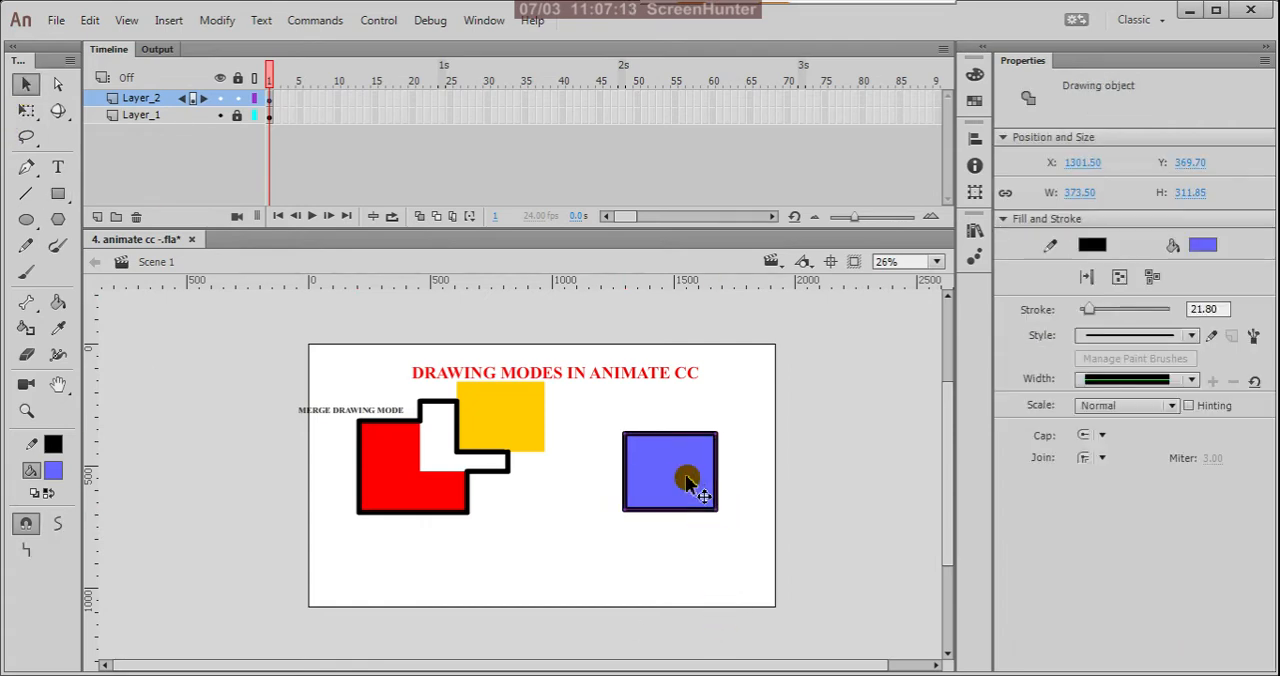
scroll(686, 482, up, 1)
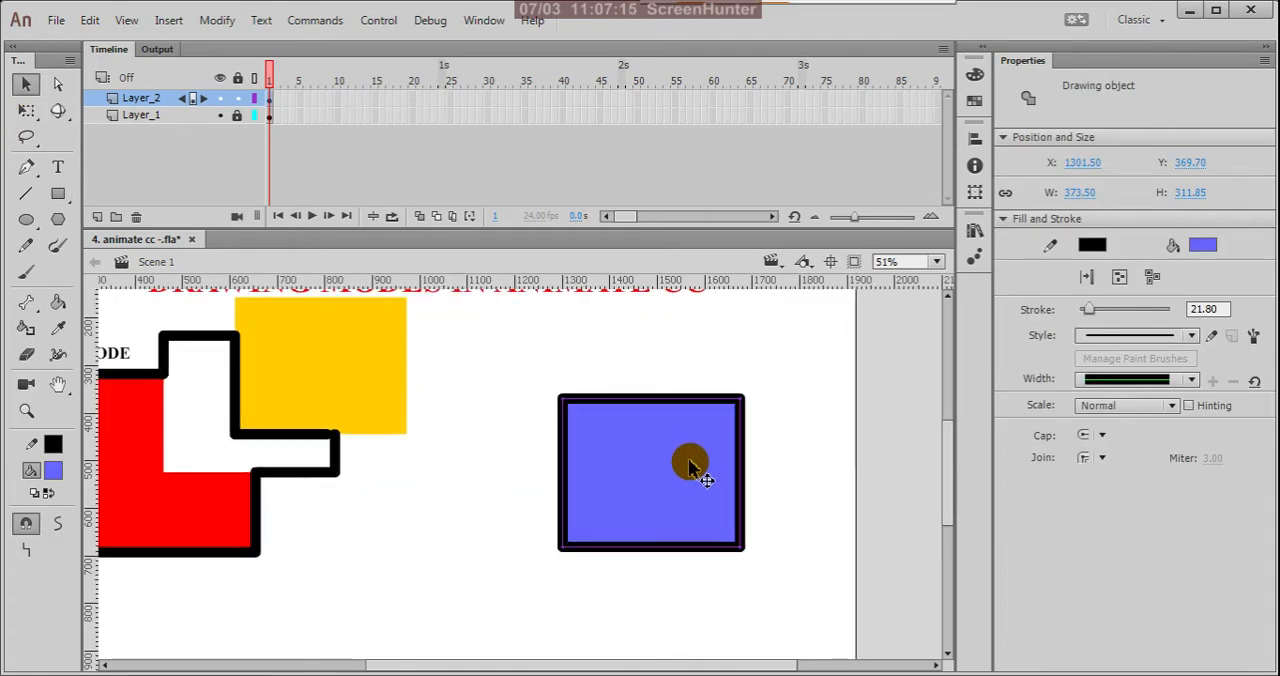
drag(683, 456, 709, 478)
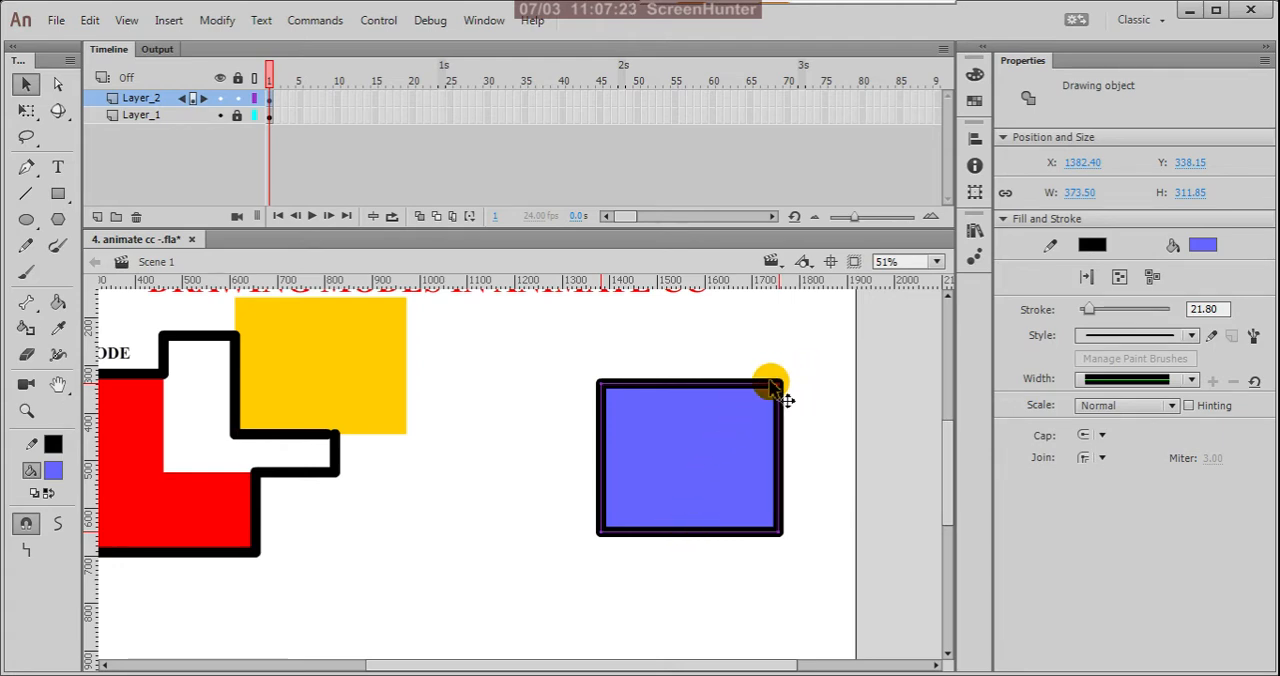
Step: Examine the upper-right corner of the selected blue rectangle's outline up close
scroll(790, 398, up, 6)
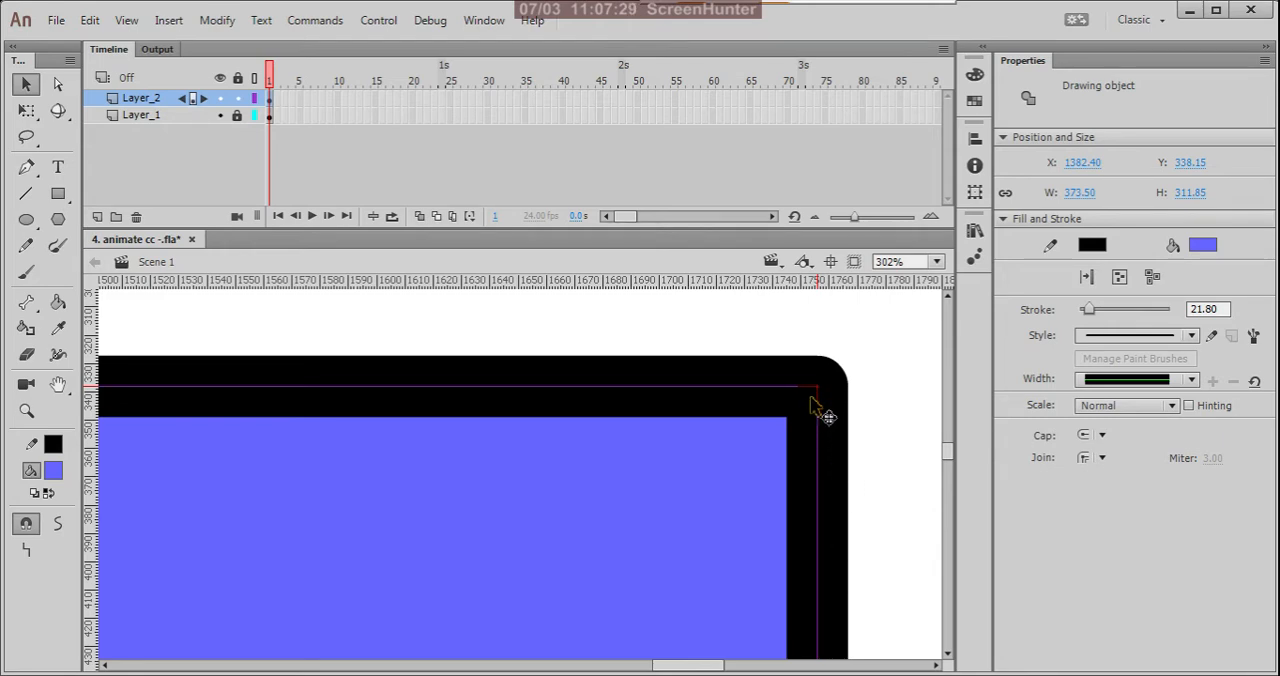
click(871, 334)
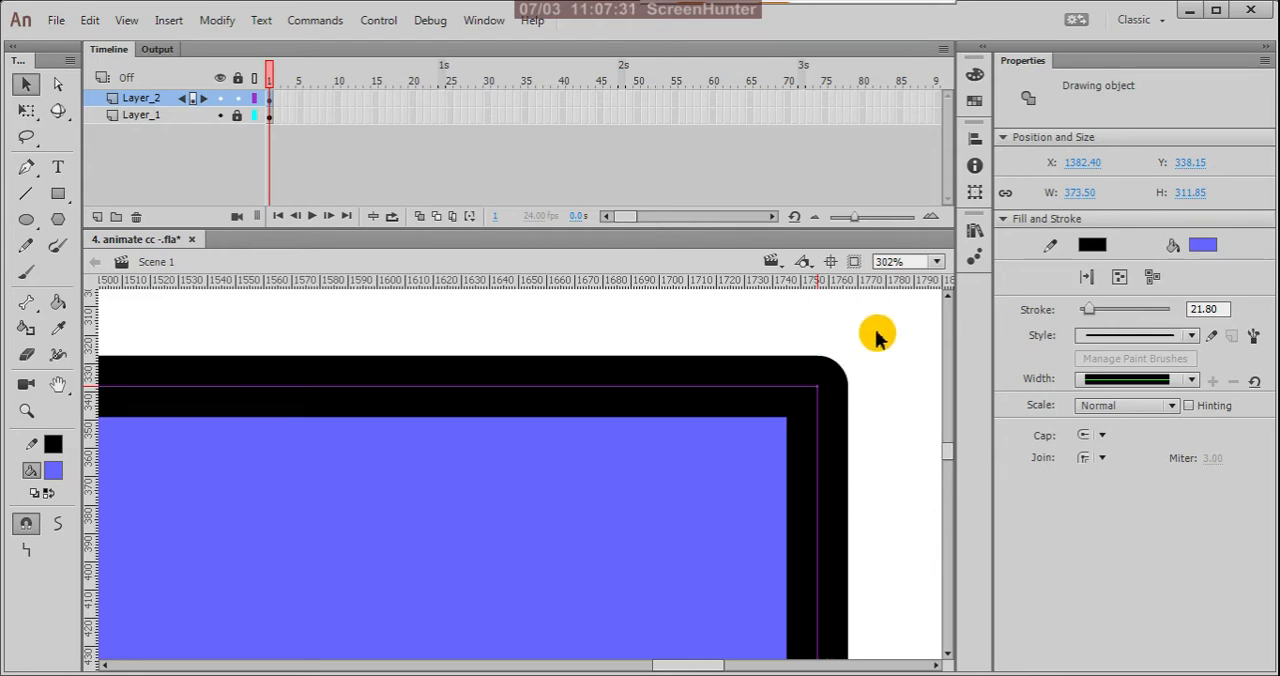
click(876, 334)
click(819, 410)
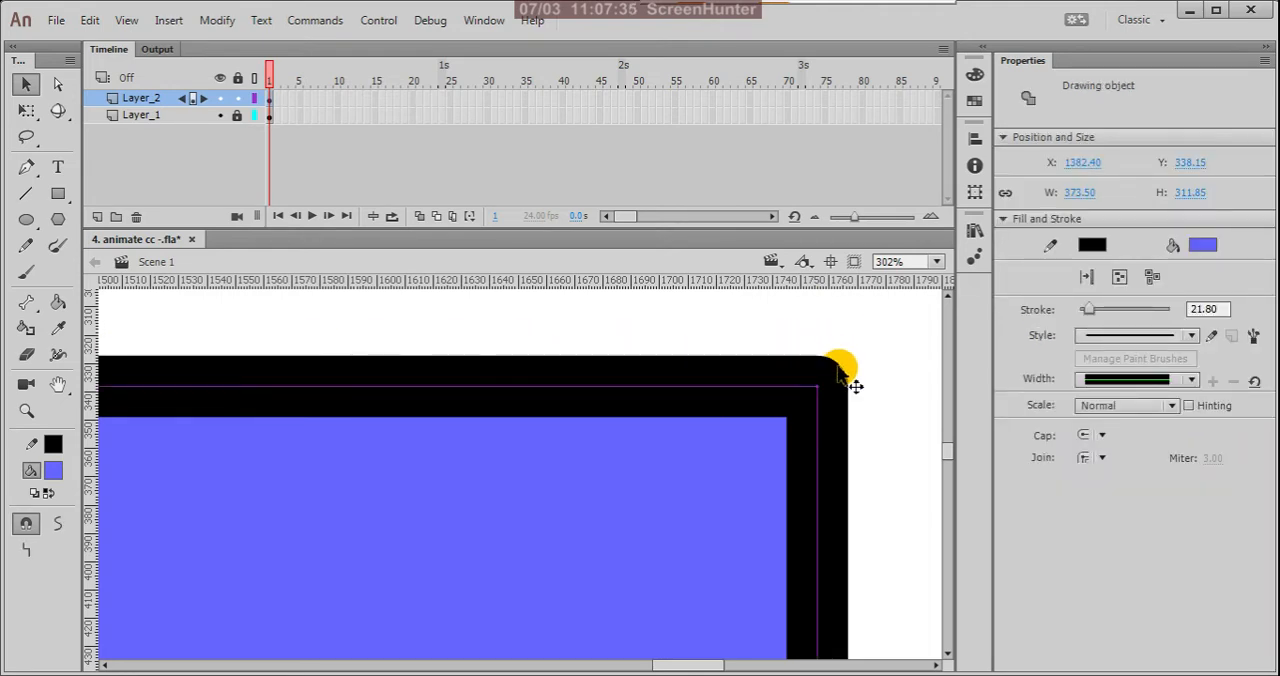
scroll(822, 352, down, 5)
scroll(440, 515, down, 2)
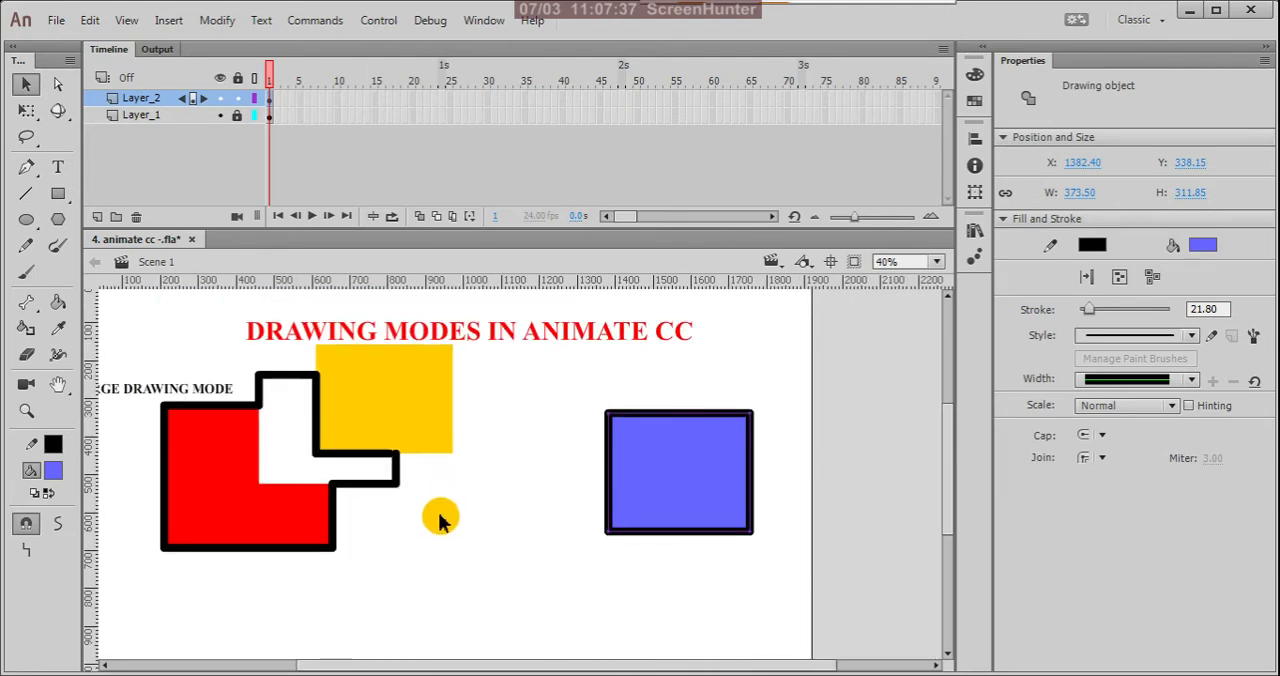
Step: Select the vertical outline segment beside the red area and, separately, the red fill to compare how merged shapes are selected
click(437, 517)
scroll(330, 549, up, 5)
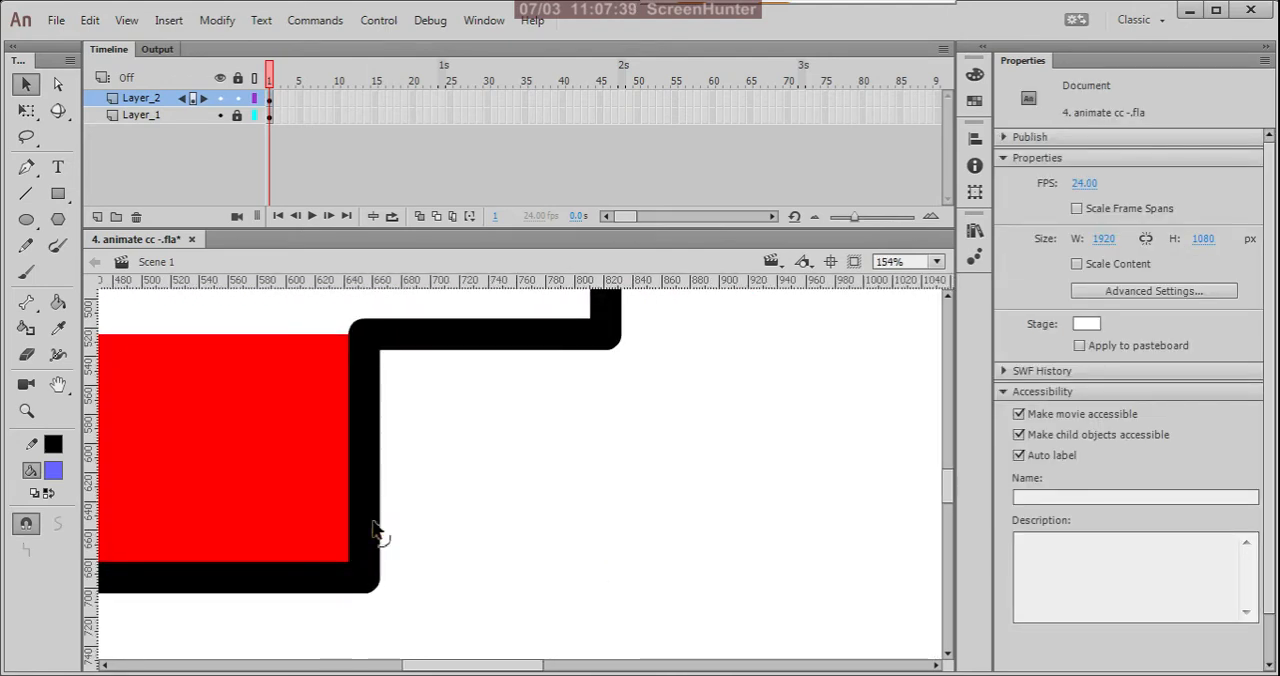
click(376, 533)
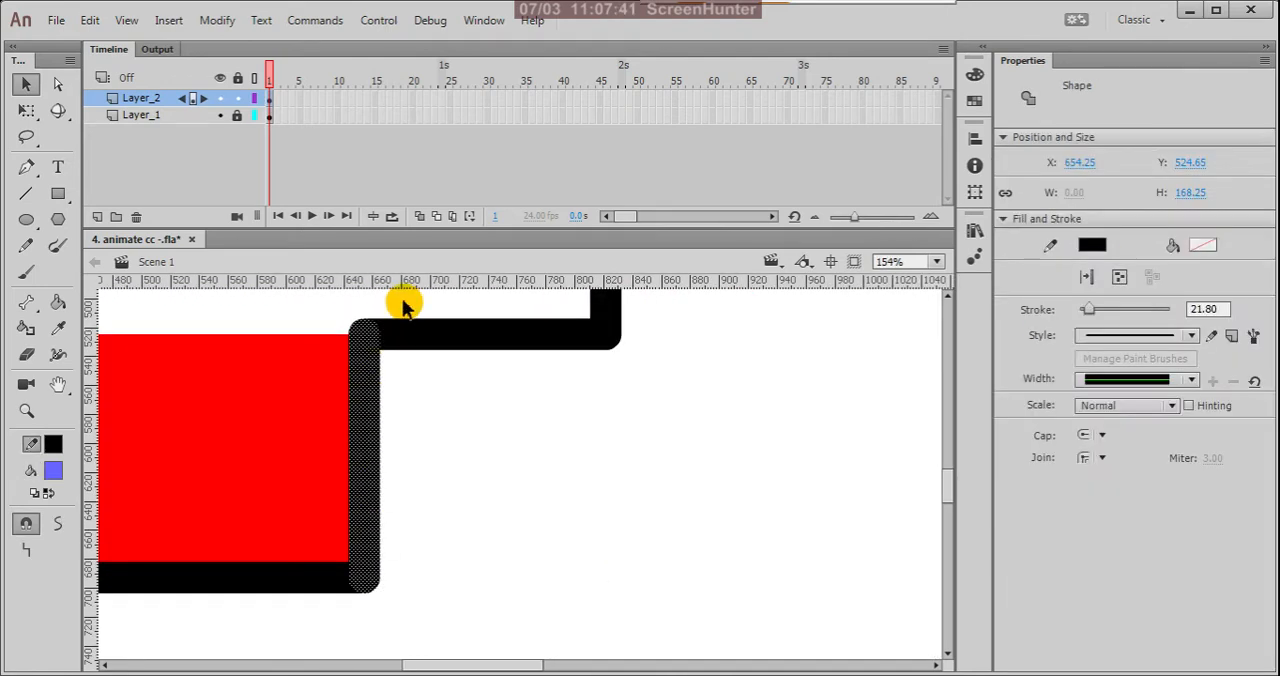
click(403, 451)
click(364, 403)
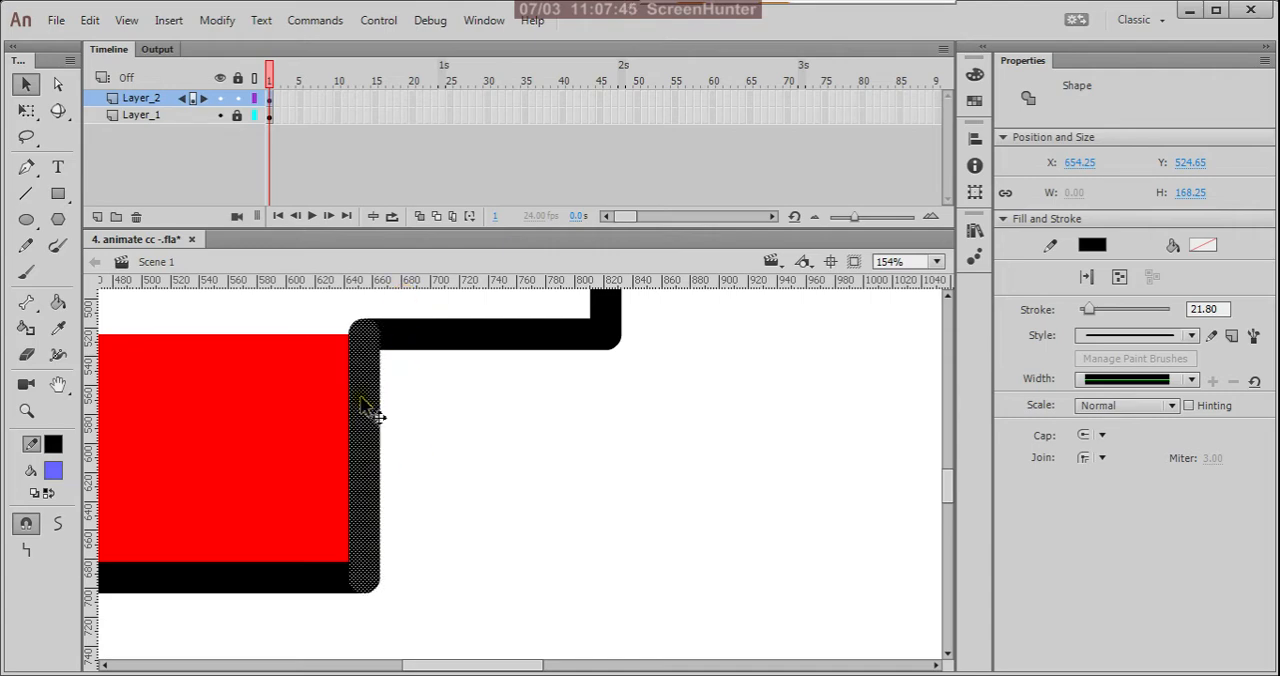
click(335, 428)
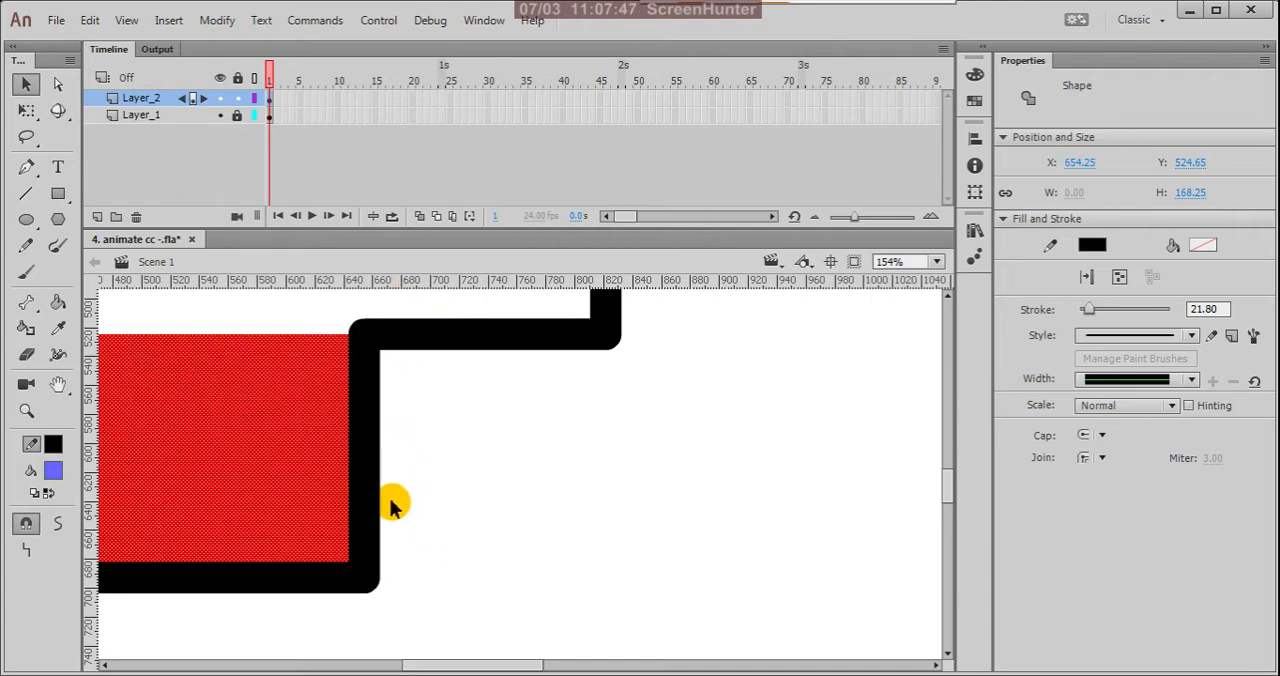
scroll(391, 503, down, 3)
scroll(398, 512, down, 3)
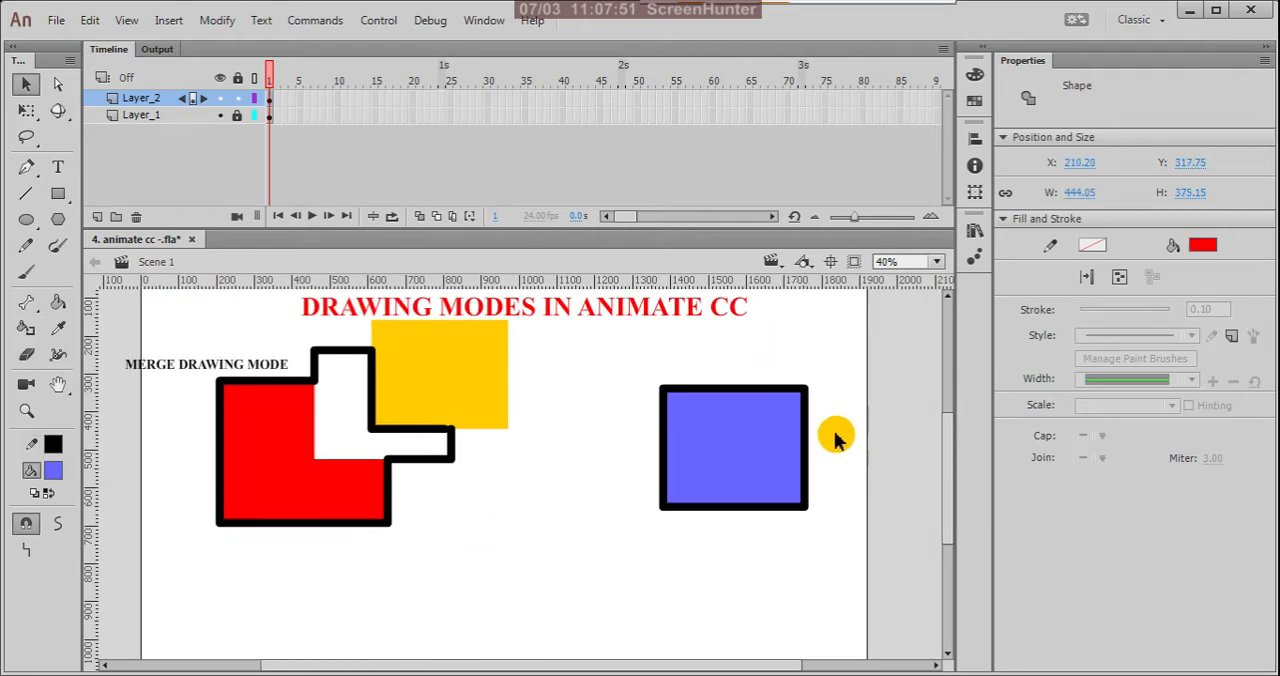
Step: Select the blue rectangle by its outline and move fill and outline as one object to about X 1382, Y 385
scroll(833, 440, up, 4)
click(765, 468)
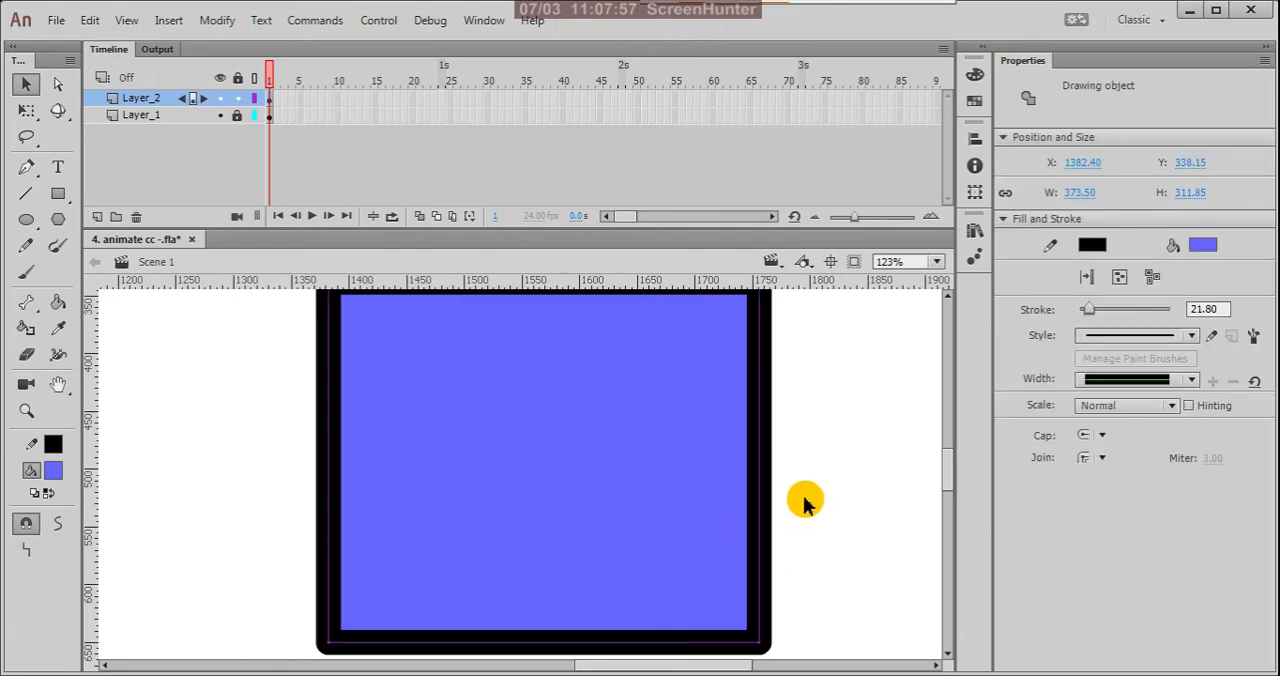
scroll(810, 495, down, 2)
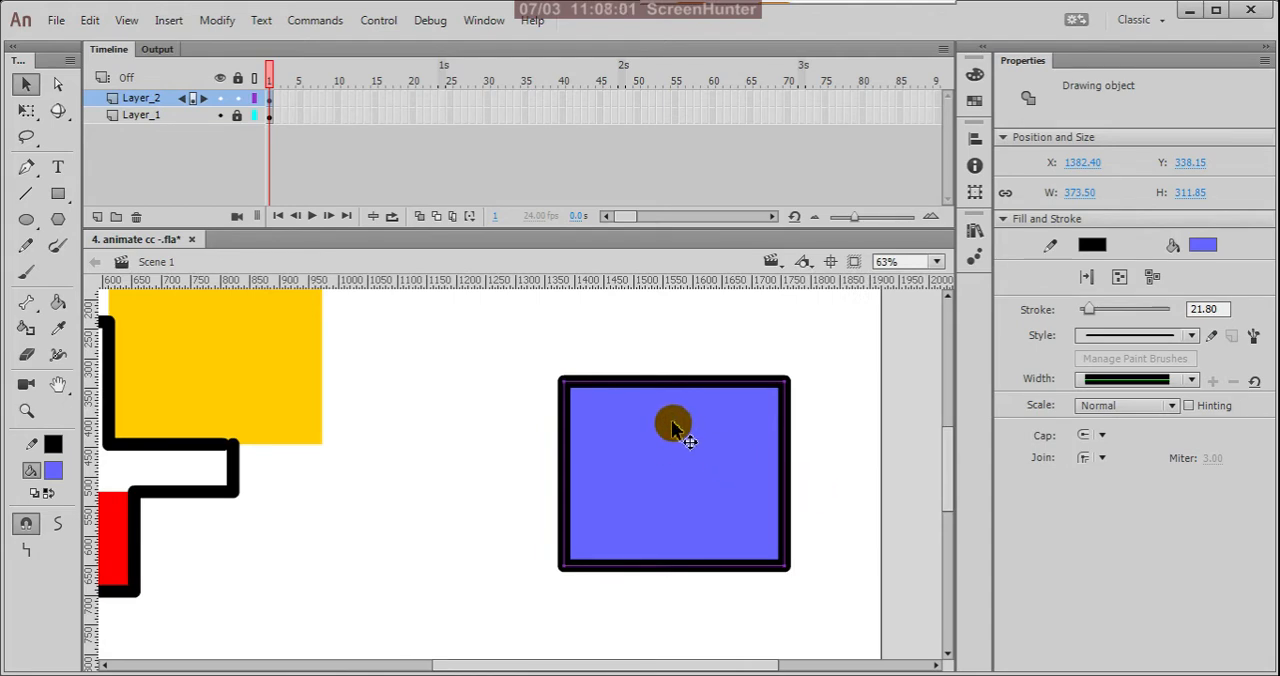
drag(659, 471, 694, 485)
click(709, 345)
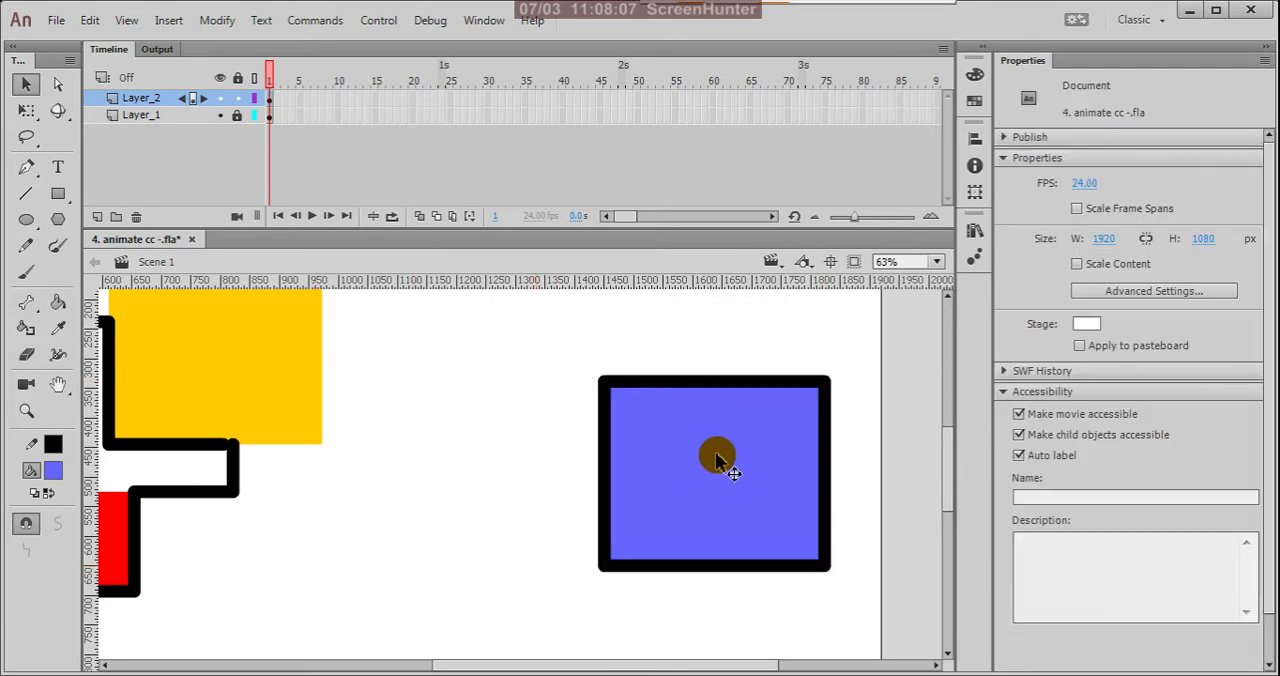
key(ctrl+minus)
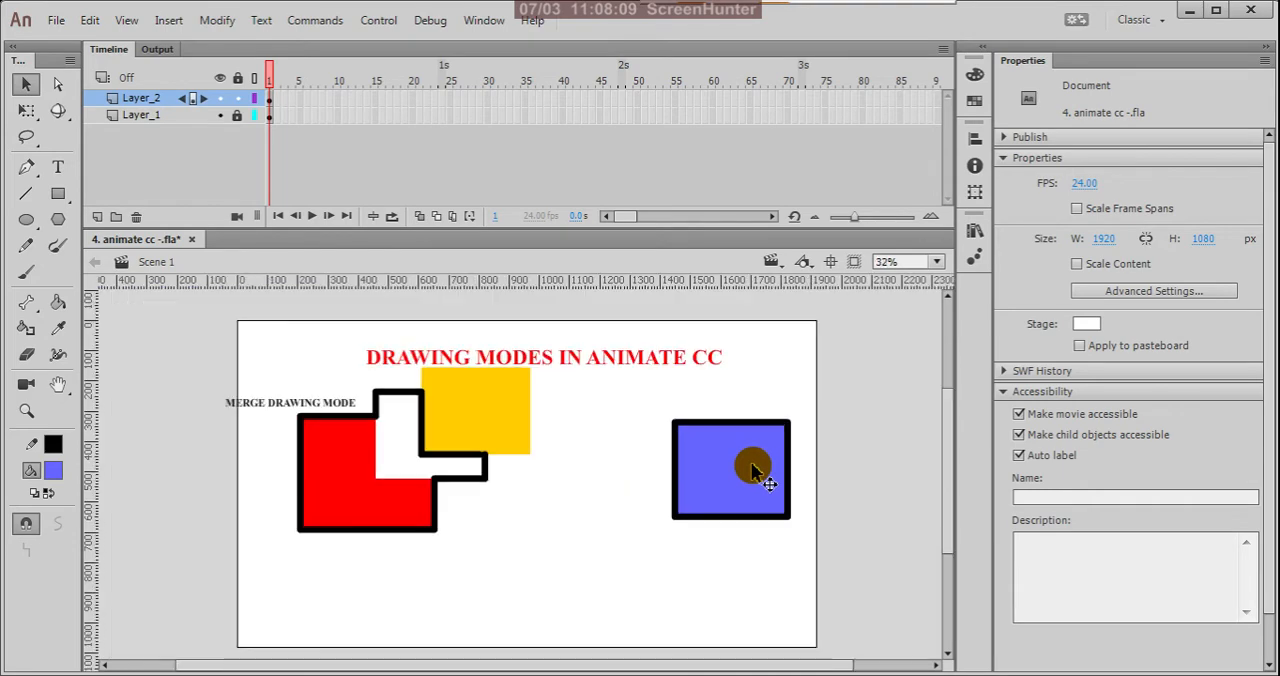
click(729, 507)
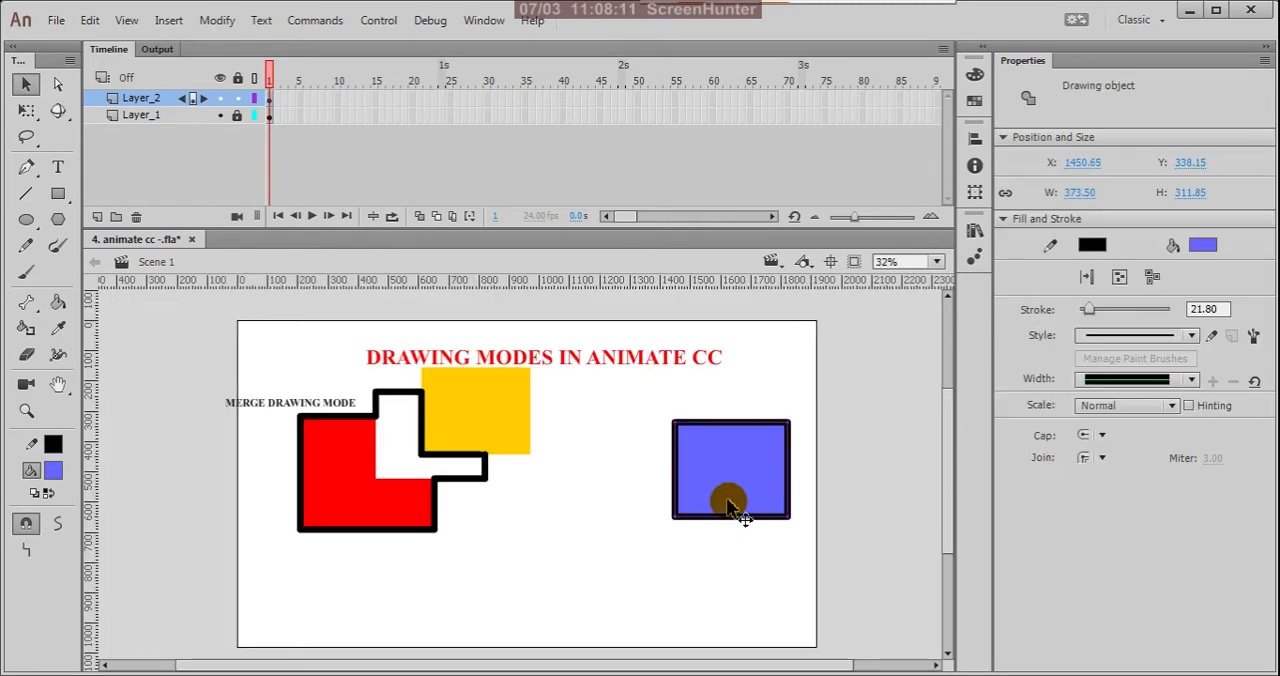
drag(729, 497, 708, 511)
click(691, 587)
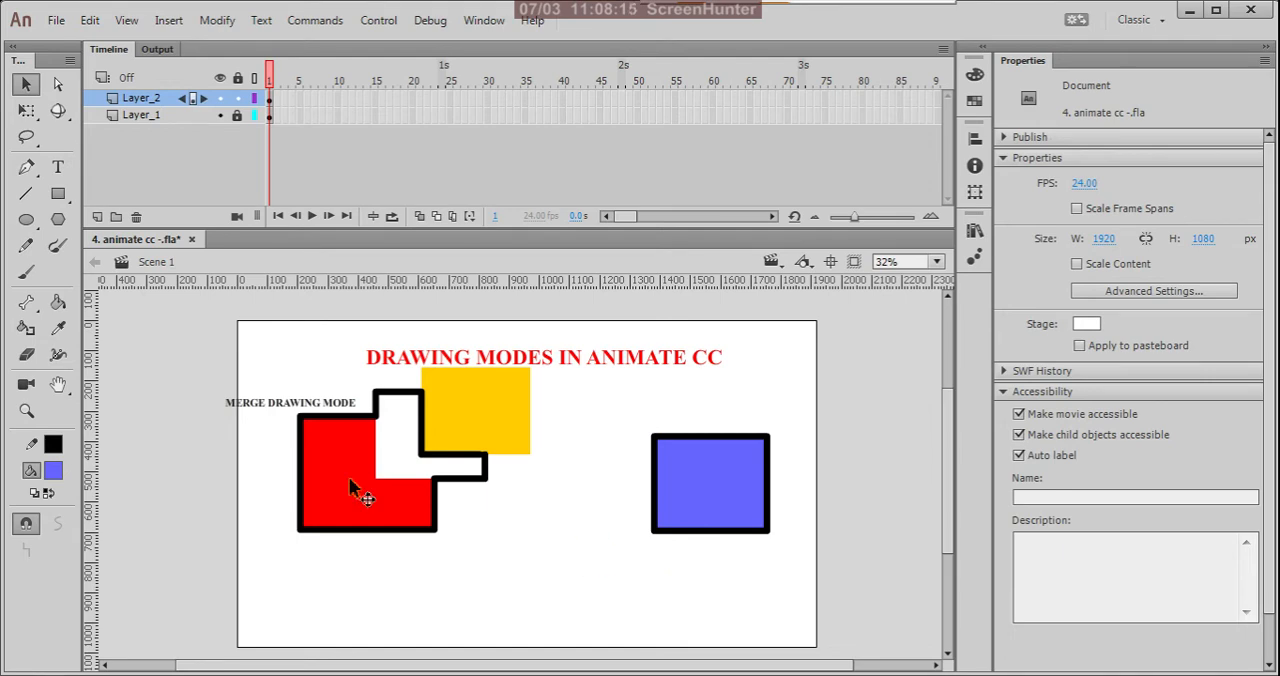
Step: Draw a black-outlined rectangle about 338 by 273 px with fill #66CC00 overlapping the blue rectangle's upper-right corner
click(54, 471)
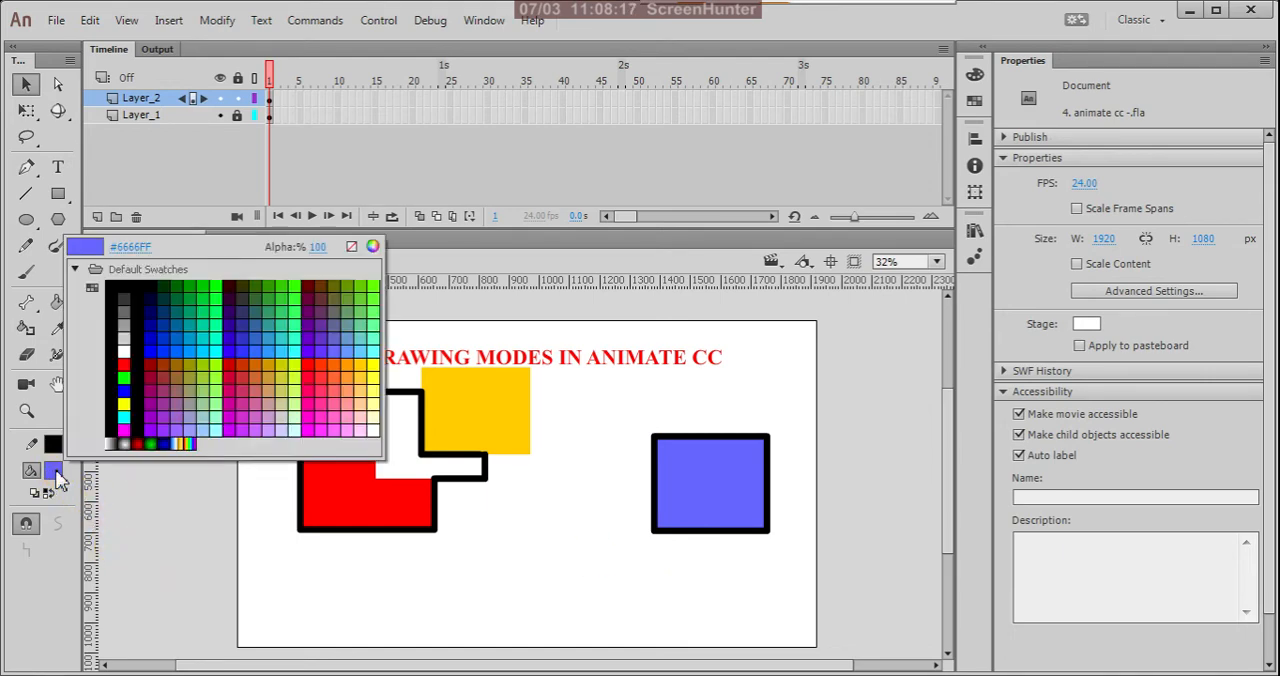
click(360, 288)
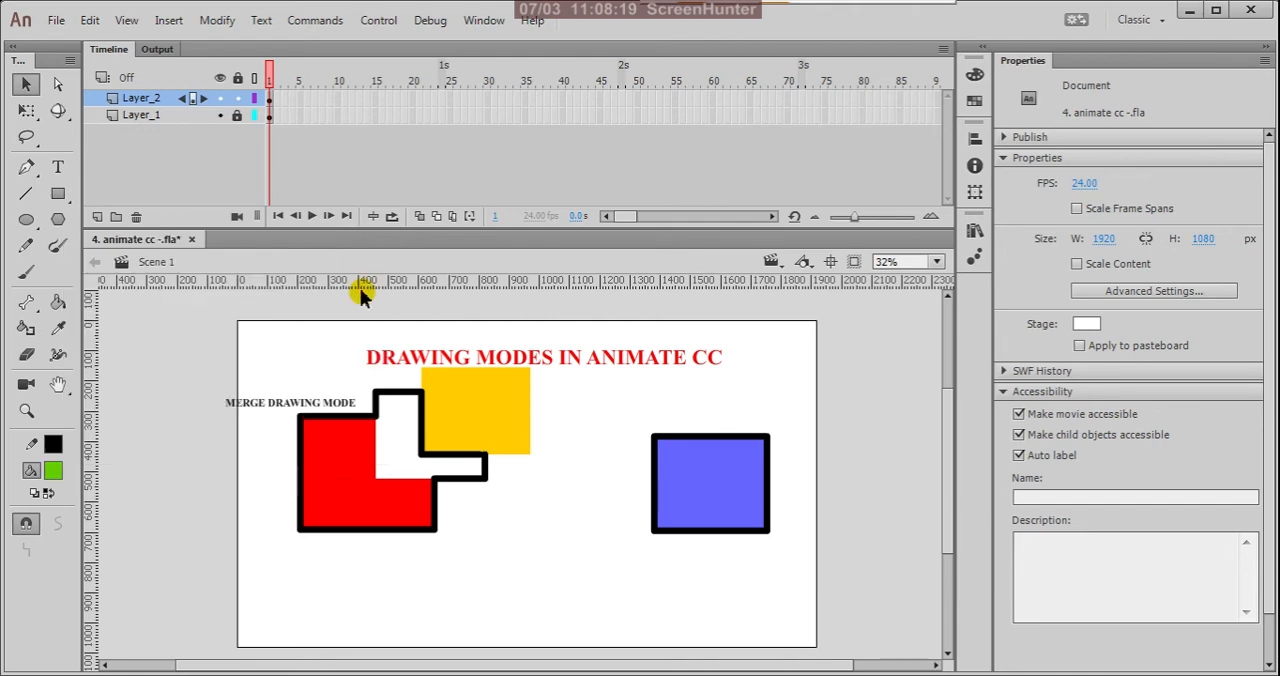
click(58, 193)
mouse_move(707, 394)
mouse_down()
mouse_move(771, 465)
mouse_move(822, 485)
mouse_move(811, 482)
mouse_up()
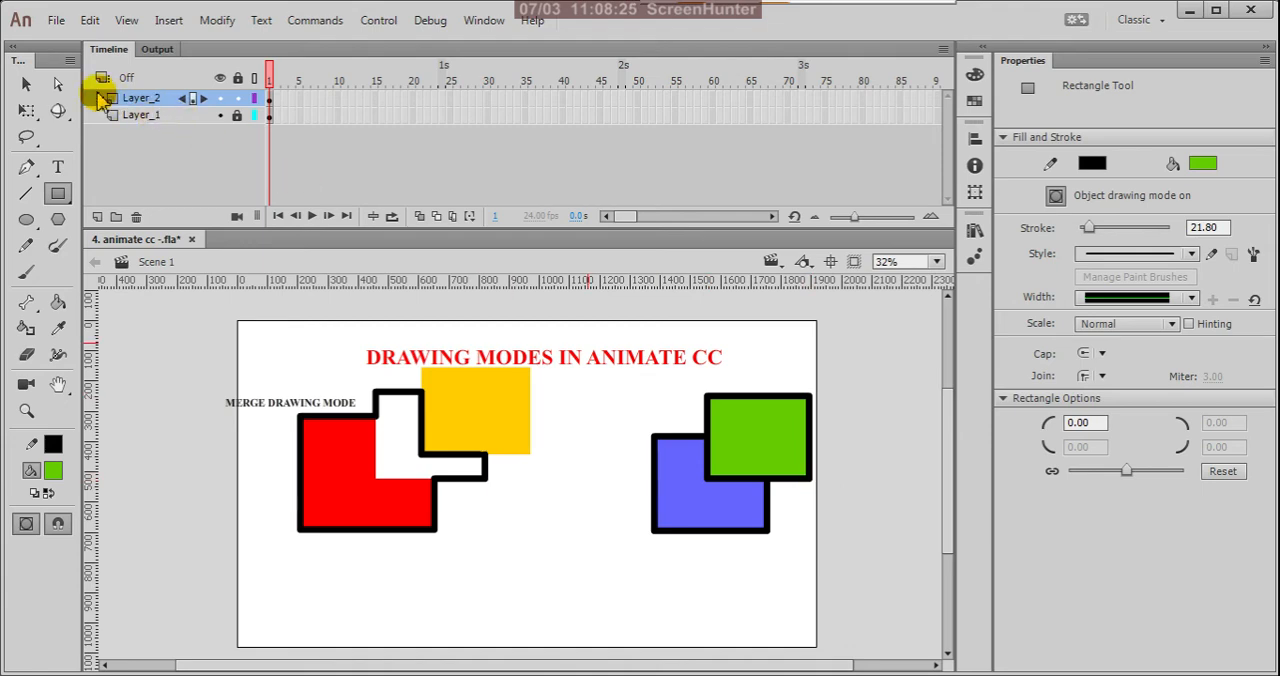
click(25, 88)
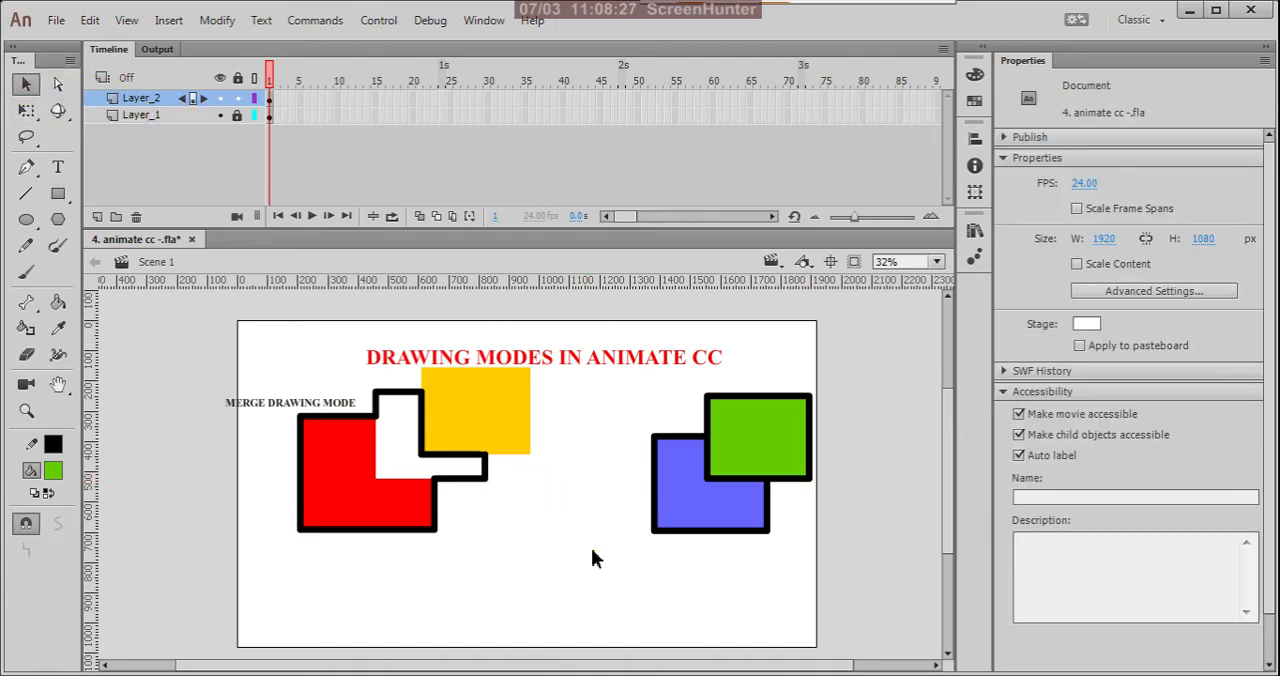
Step: Move the blue rectangle to about X 1371, Y 369 and the green one slightly up against the stage's right edge
click(733, 519)
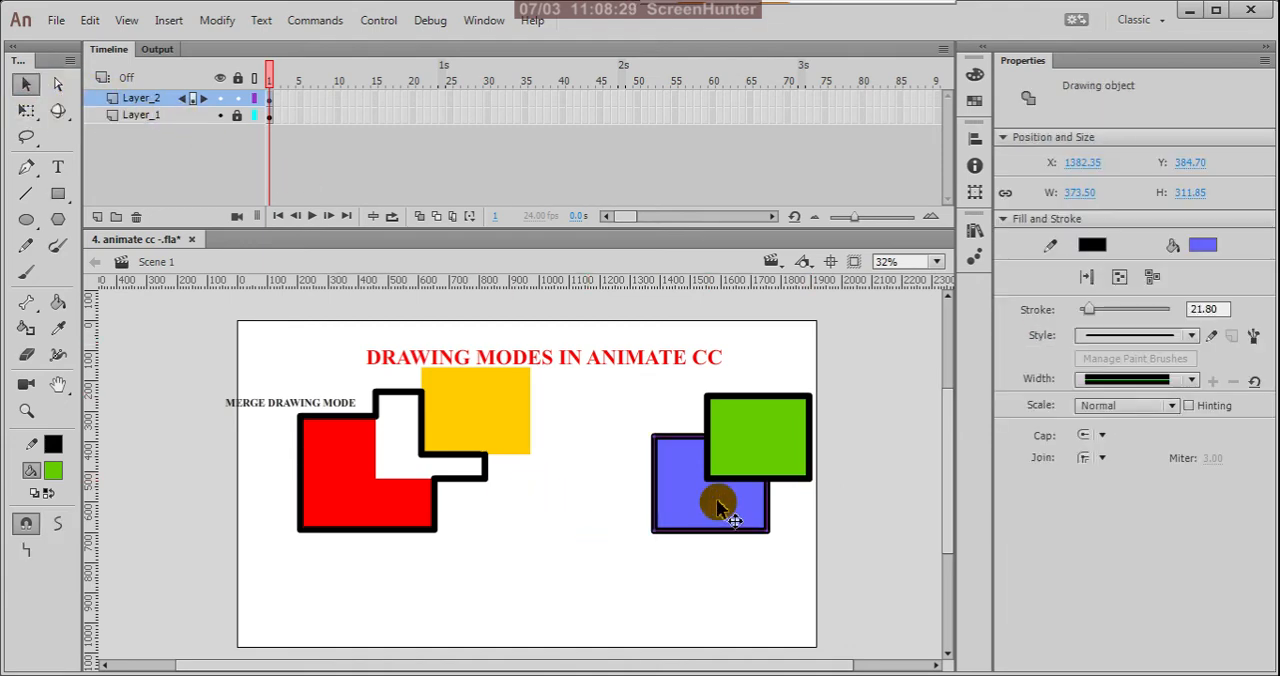
mouse_move(716, 499)
mouse_down()
mouse_move(624, 578)
mouse_move(712, 505)
mouse_up()
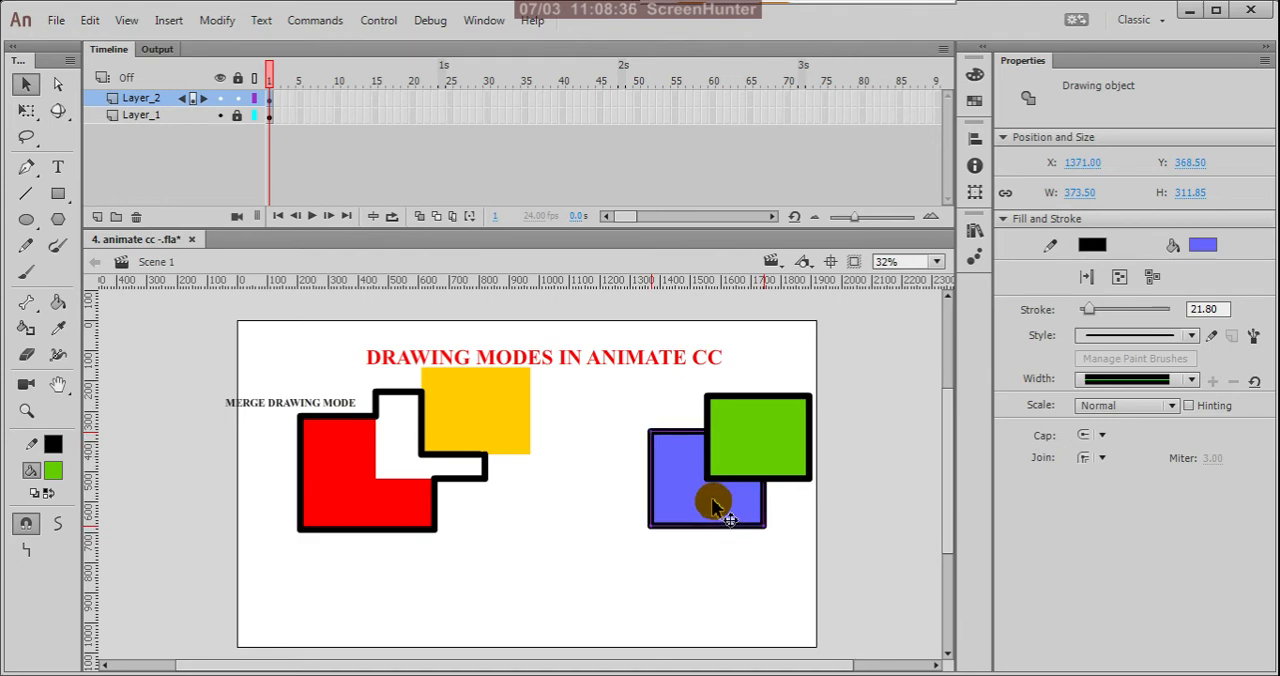
click(760, 434)
mouse_move(757, 435)
mouse_down()
mouse_move(818, 400)
mouse_move(764, 432)
mouse_up()
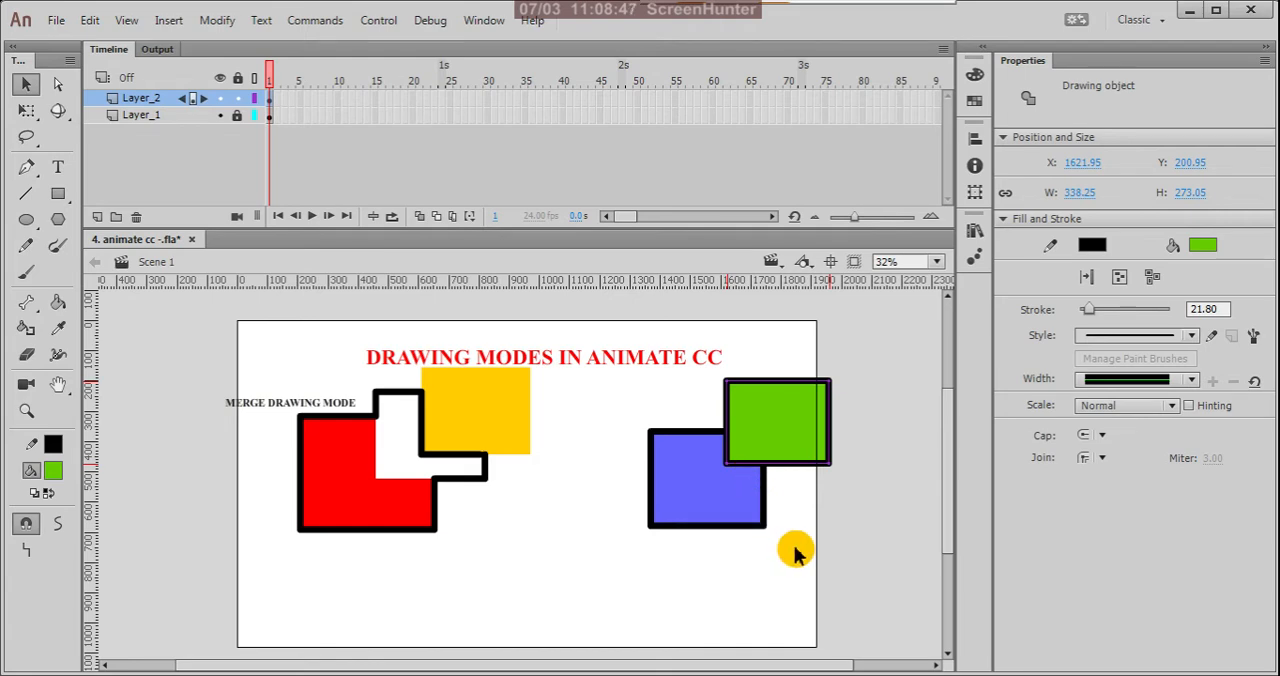
drag(794, 440, 775, 442)
click(812, 480)
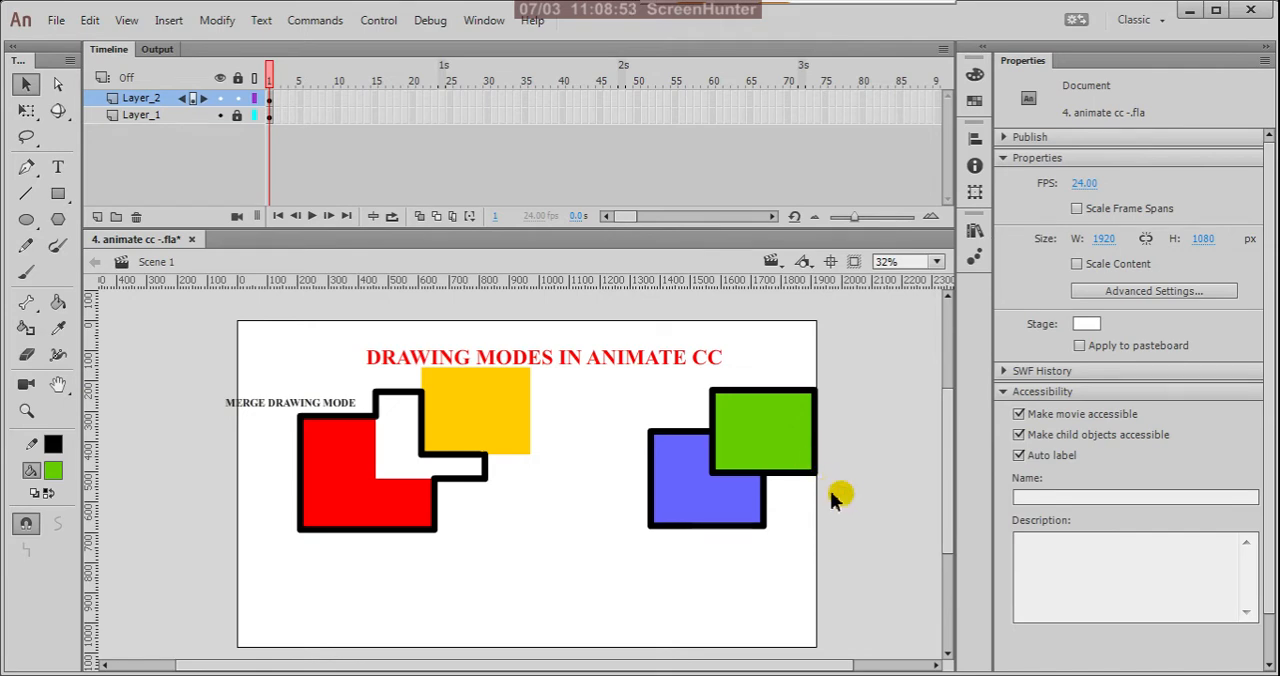
Step: Lower the blue rectangle to about X 1349, Y 406 and move both overlapping rectangles together toward the merged shapes
mouse_move(718, 510)
mouse_down()
mouse_move(700, 500)
mouse_move(646, 548)
mouse_move(671, 512)
mouse_move(690, 512)
mouse_up()
key(ctrl+minus)
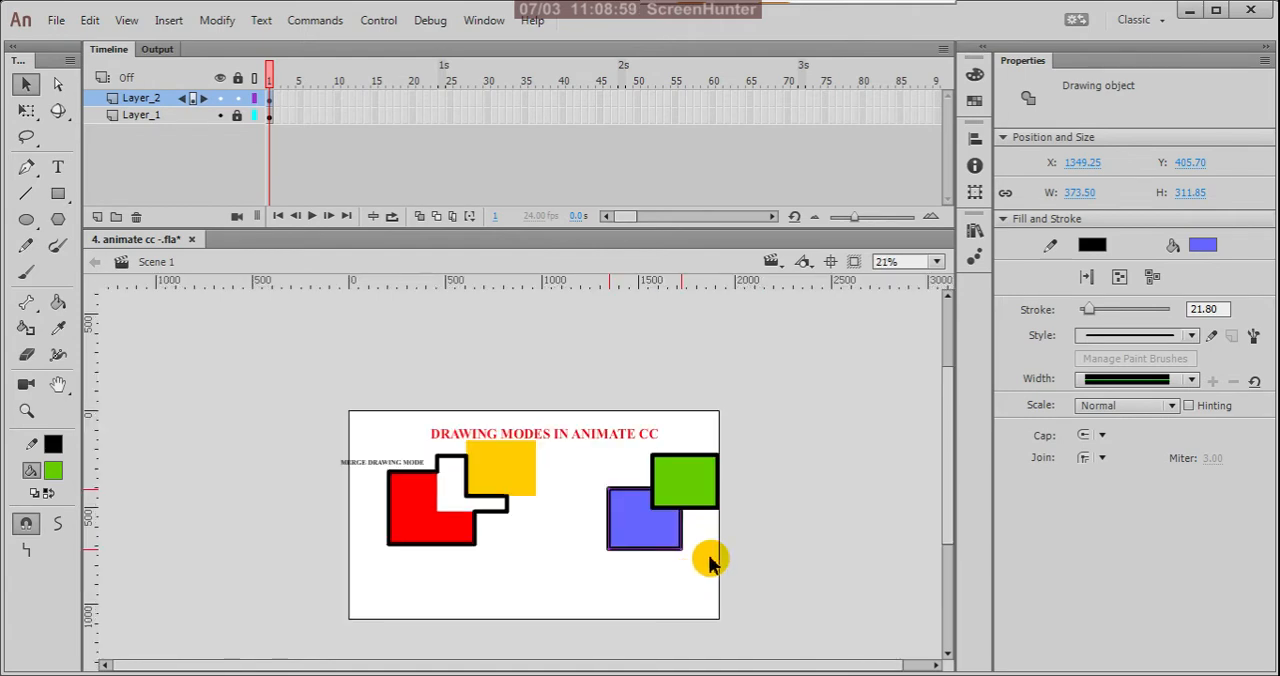
drag(750, 462, 665, 560)
drag(636, 540, 592, 541)
click(472, 610)
Step: Duplicate the MERGE DRAWING MODE label to about X 1525, Y 553 beside the overlapping blue and green rectangles
click(378, 463)
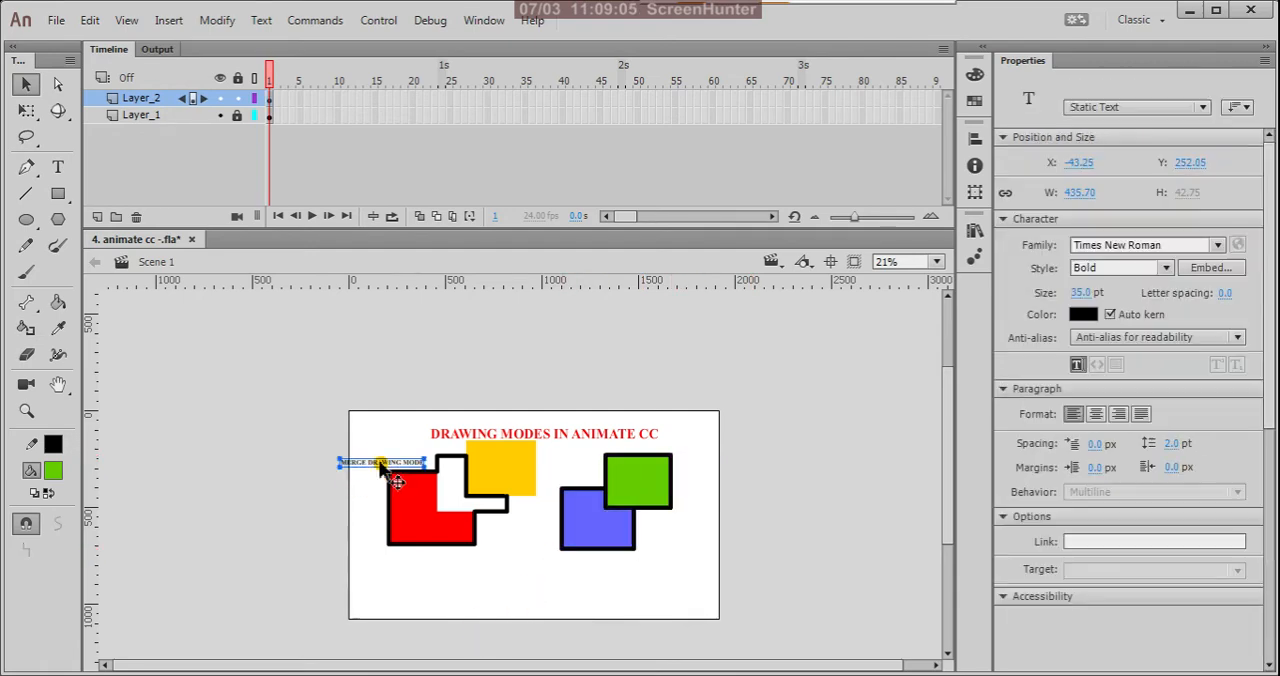
mouse_move(380, 466)
mouse_down()
mouse_move(368, 462)
mouse_move(730, 482)
mouse_move(717, 471)
mouse_move(683, 527)
mouse_up()
scroll(663, 533, up, 3)
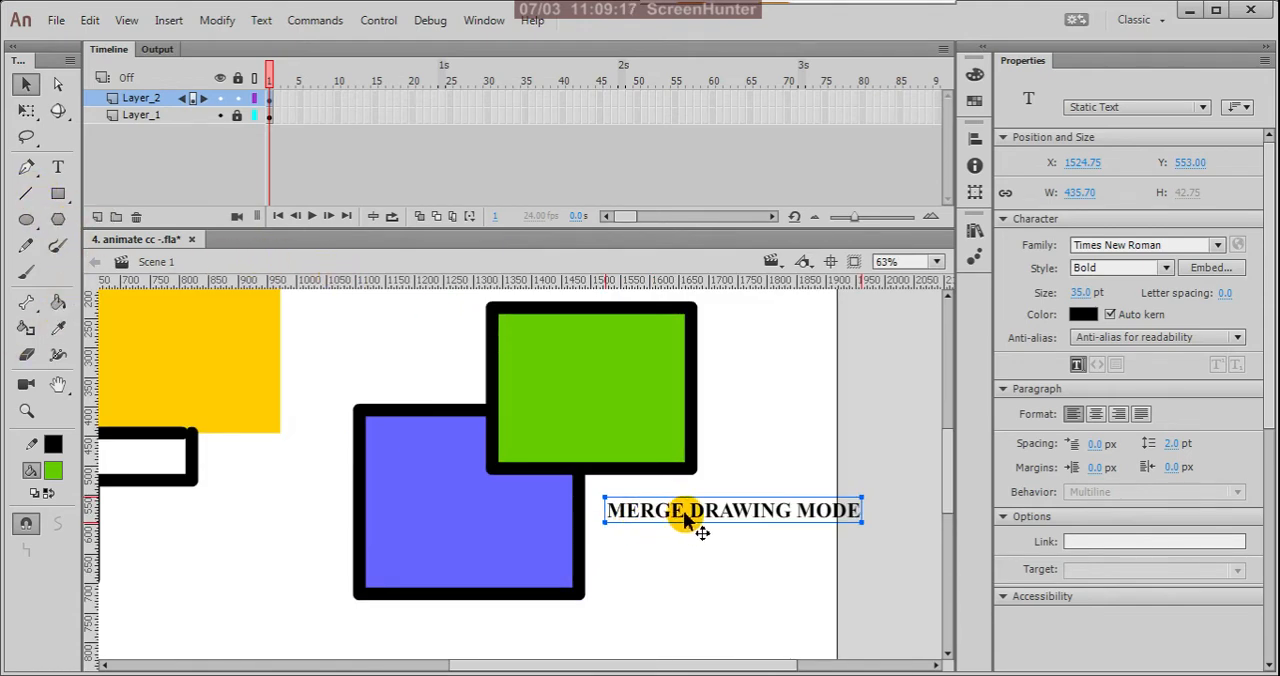
Step: Replace the word MERGE with OBJECT in the copied label so it reads OBJECT DRAWING MODE, and deselect it
click(57, 167)
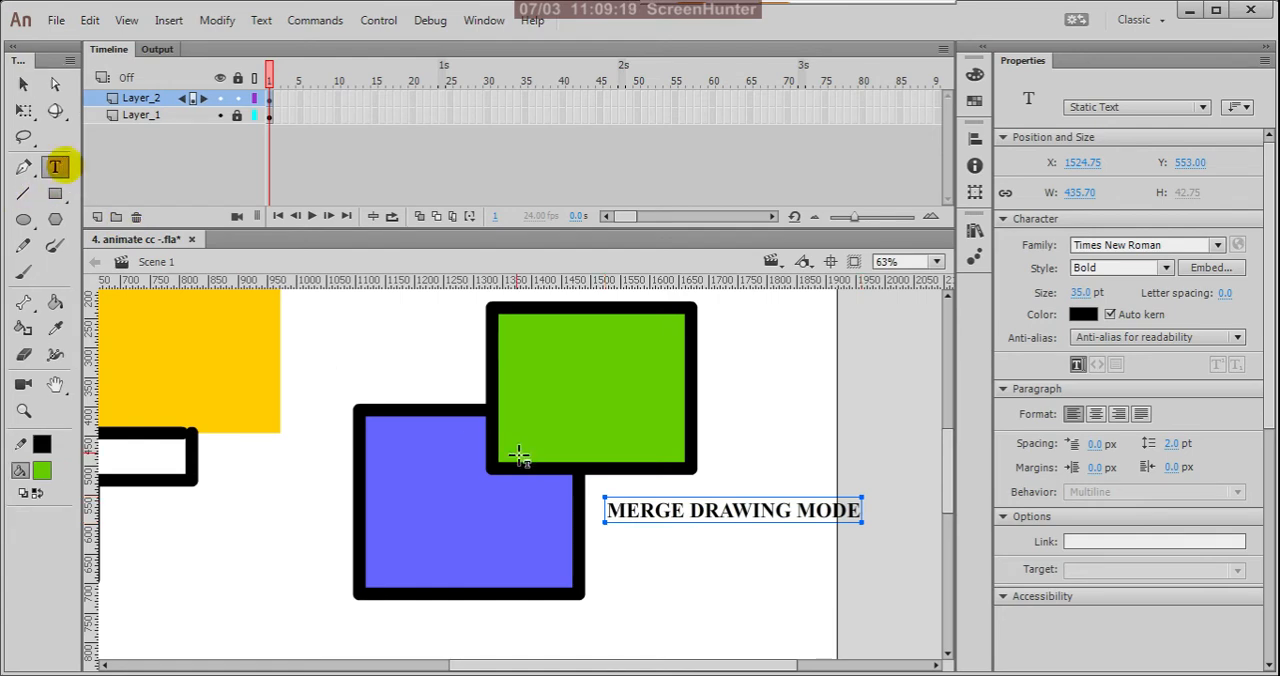
drag(685, 512, 607, 518)
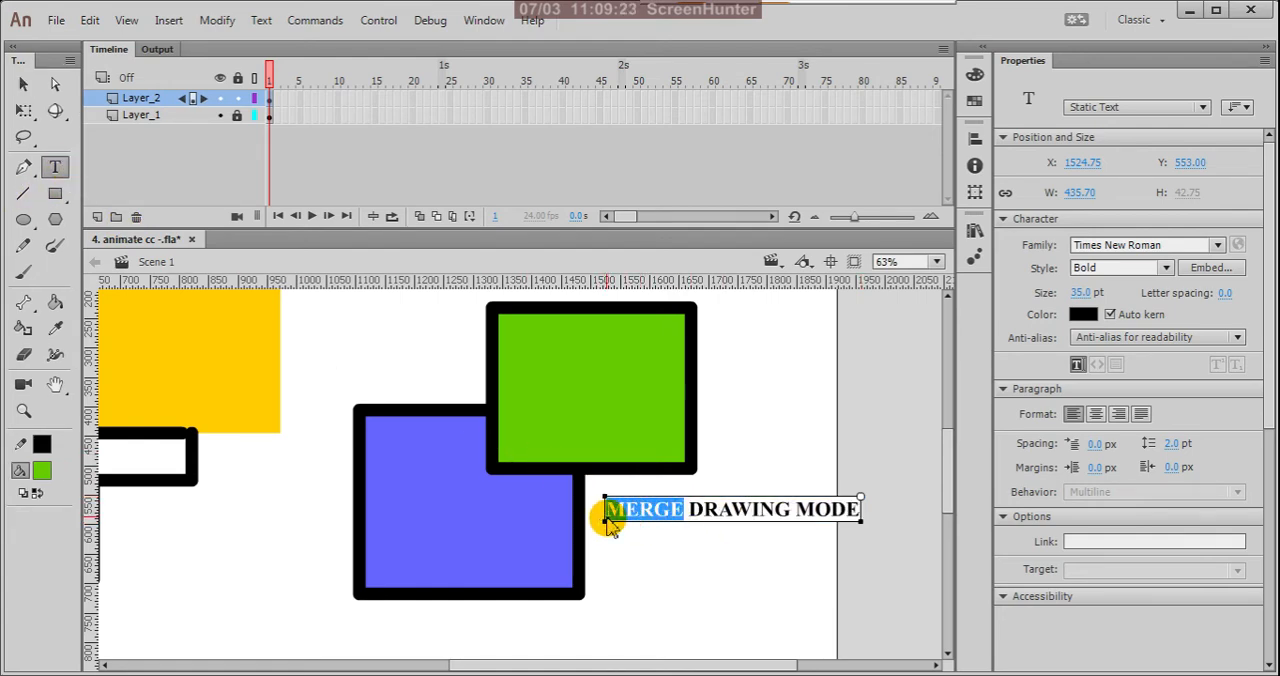
text(OBJE)
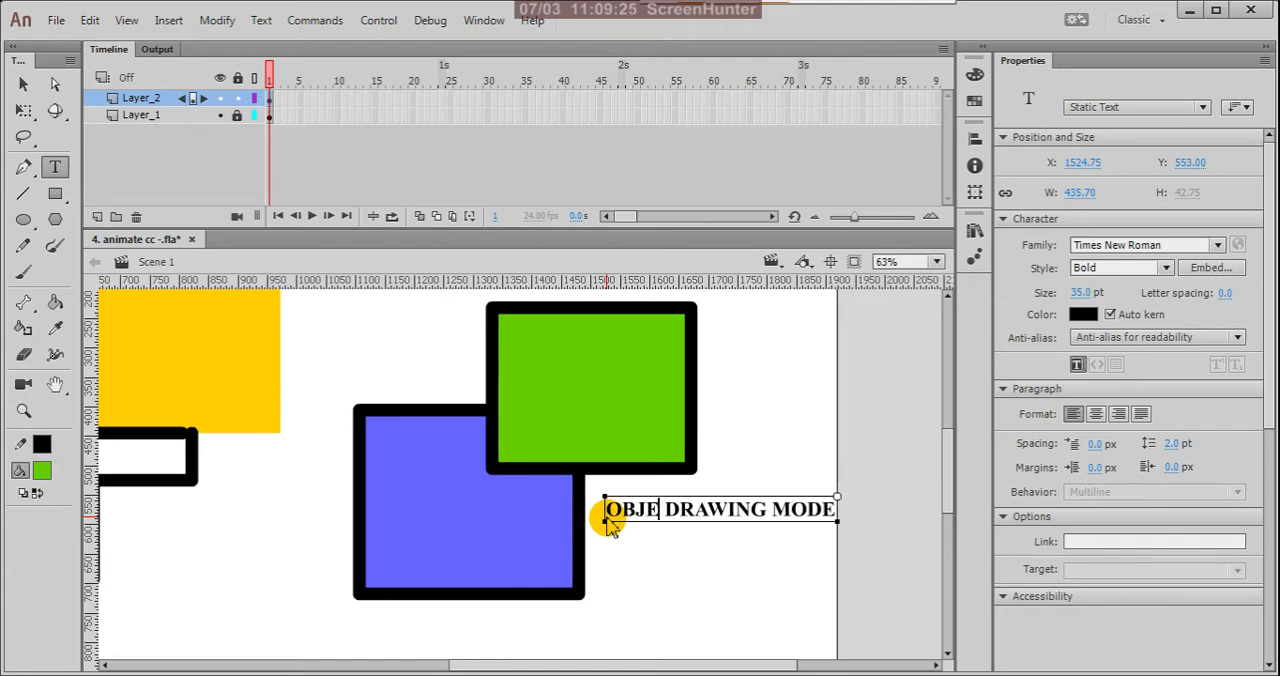
text(CT)
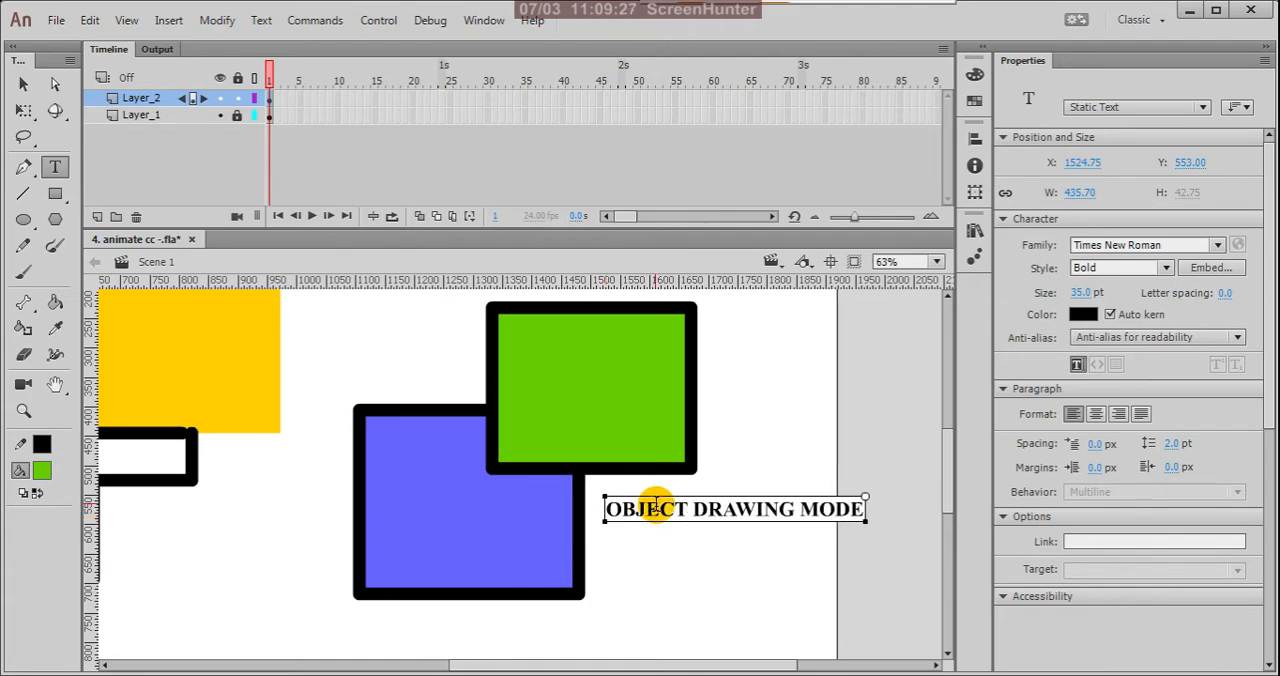
click(24, 84)
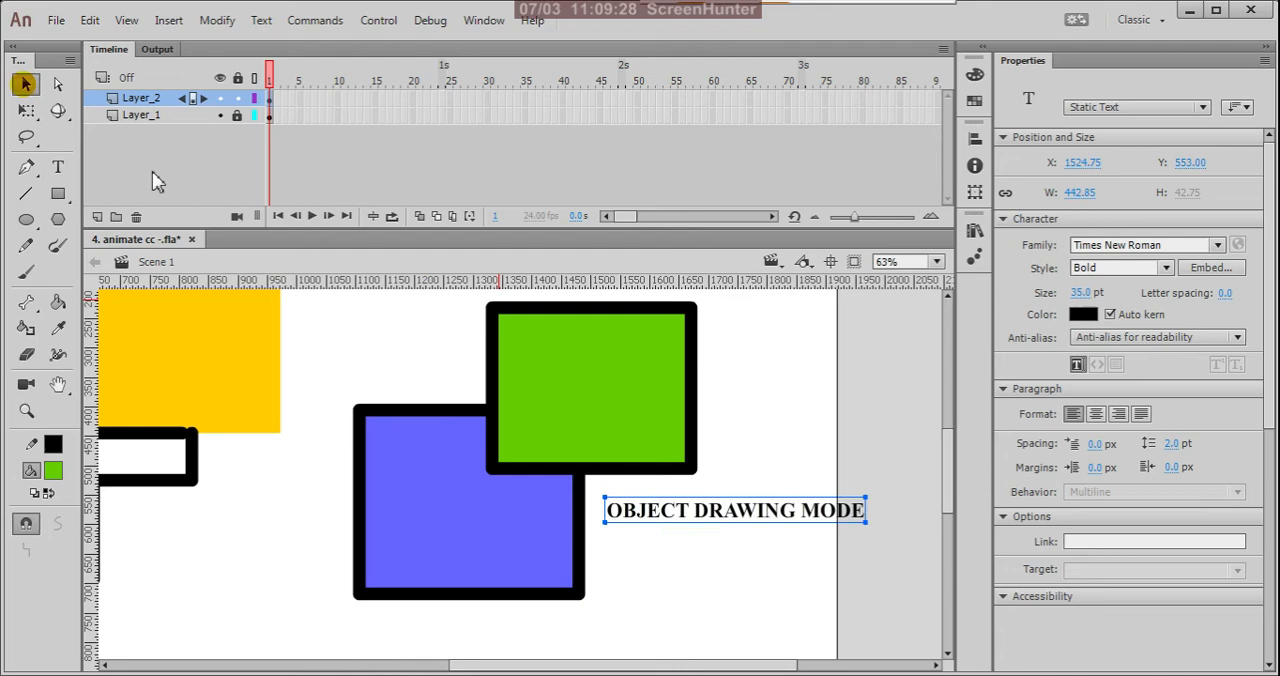
click(820, 405)
key(ctrl+minus)
key(ctrl+minus)
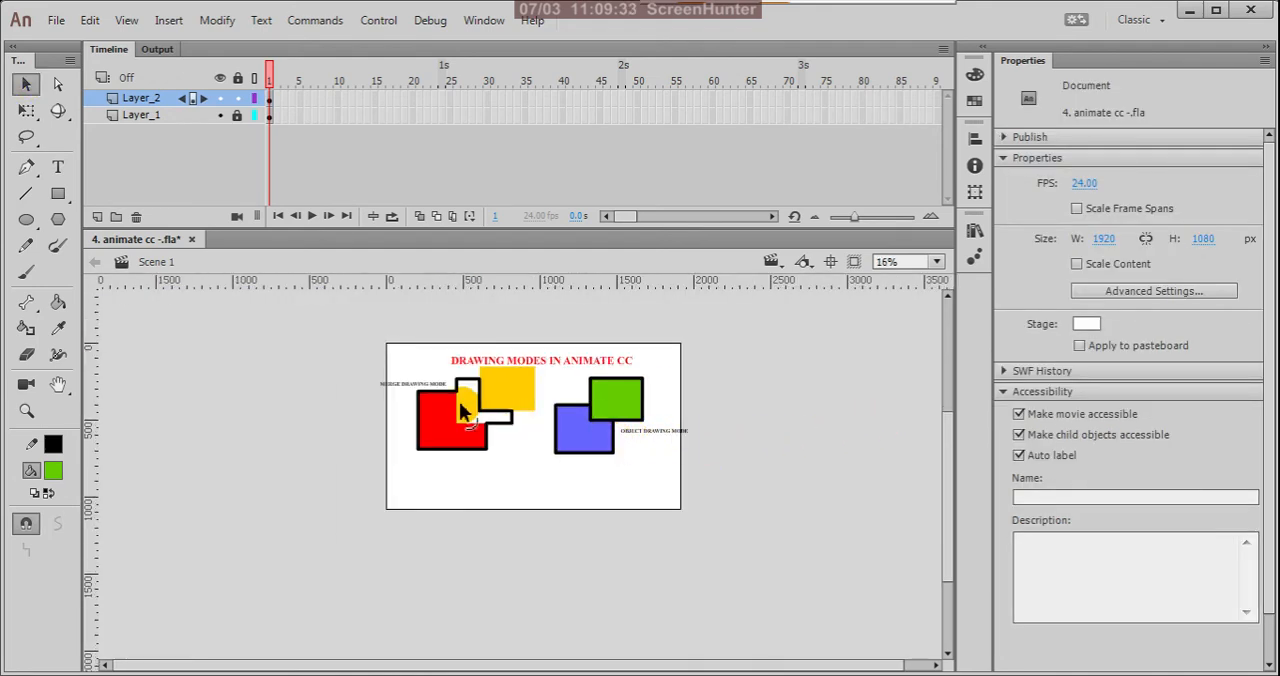
Step: Move the green rectangle slightly to about X 1361, Y 241, keeping it overlapping the blue one
key(ctrl+equal)
key(ctrl+equal)
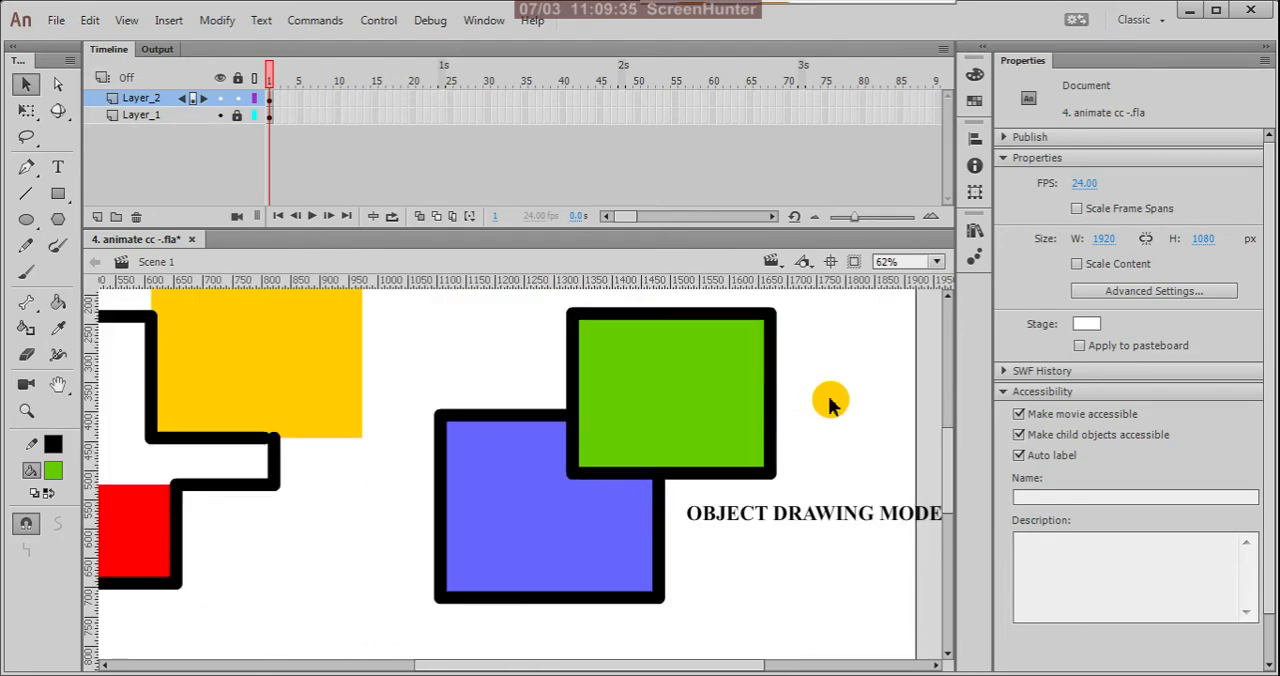
key(ctrl+minus)
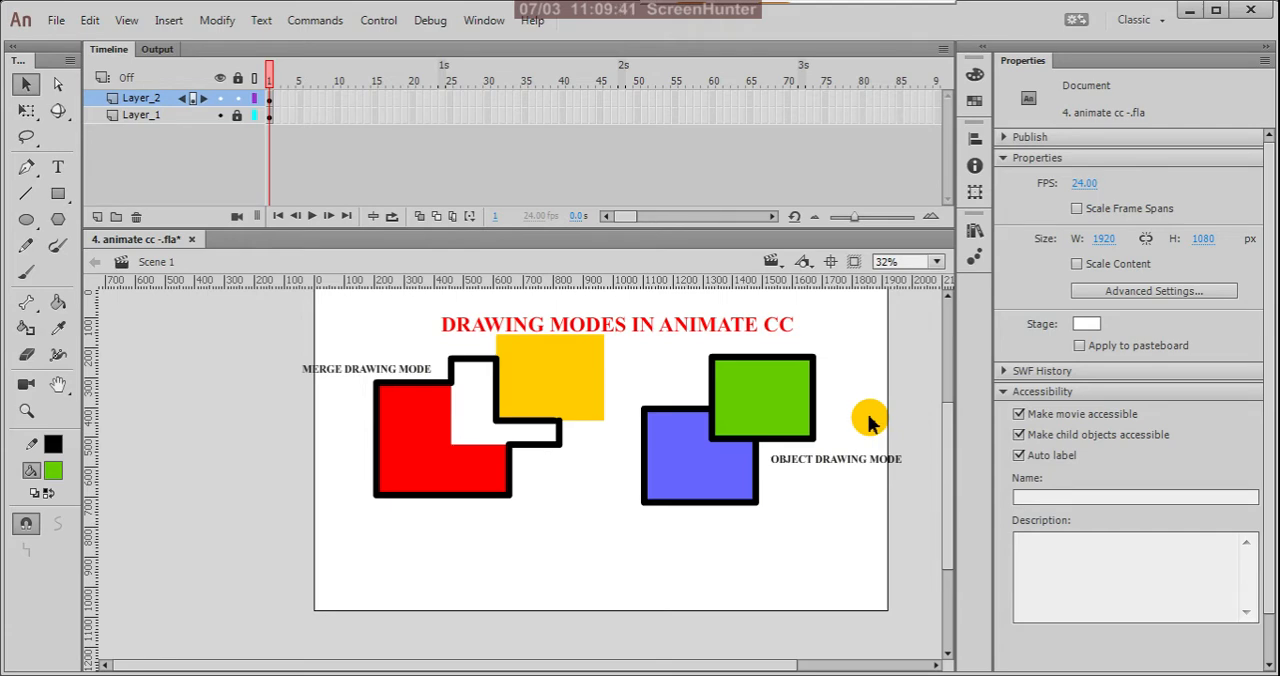
click(778, 402)
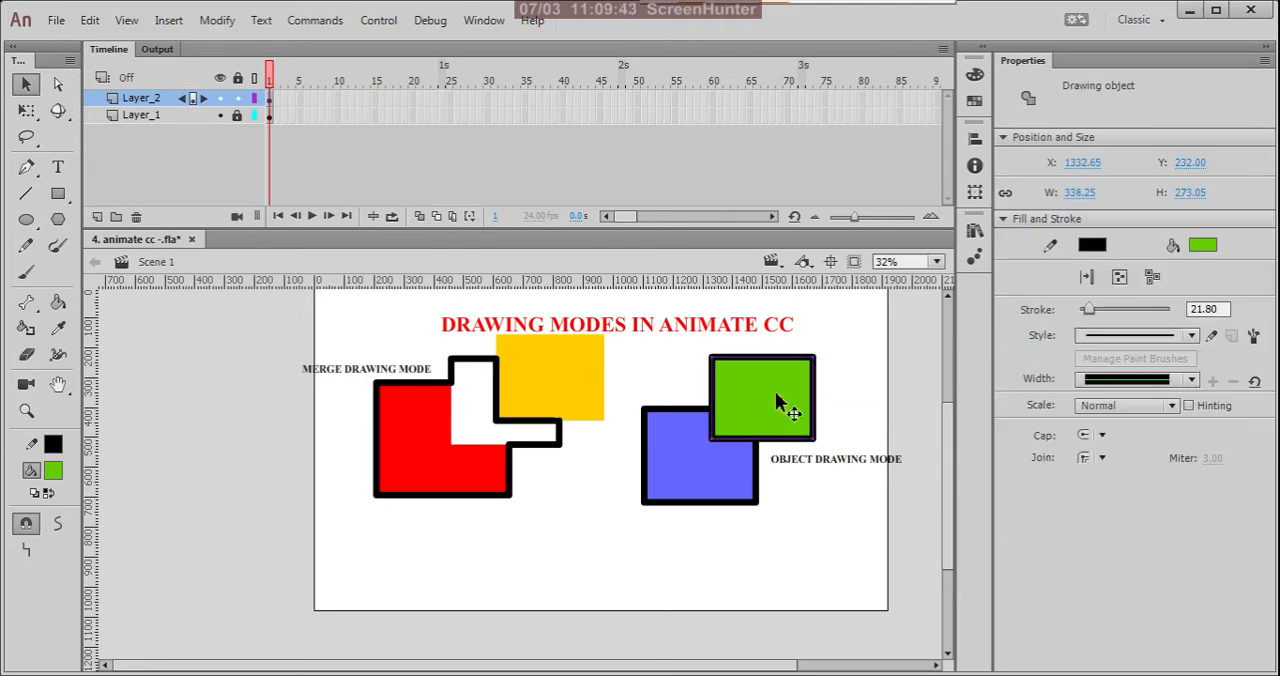
mouse_move(760, 398)
mouse_down()
mouse_move(837, 388)
mouse_move(765, 403)
mouse_up()
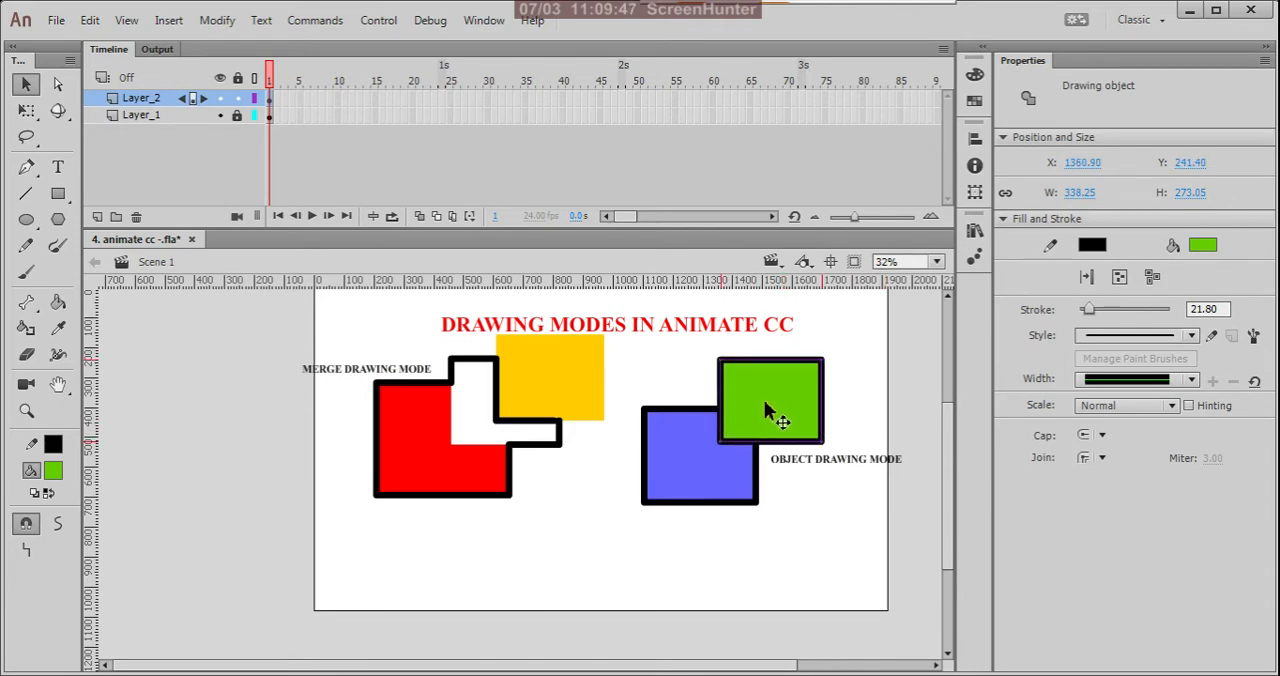
Step: Select the blue and green rectangles together and break them apart into plain shapes
scroll(762, 393, up, 3)
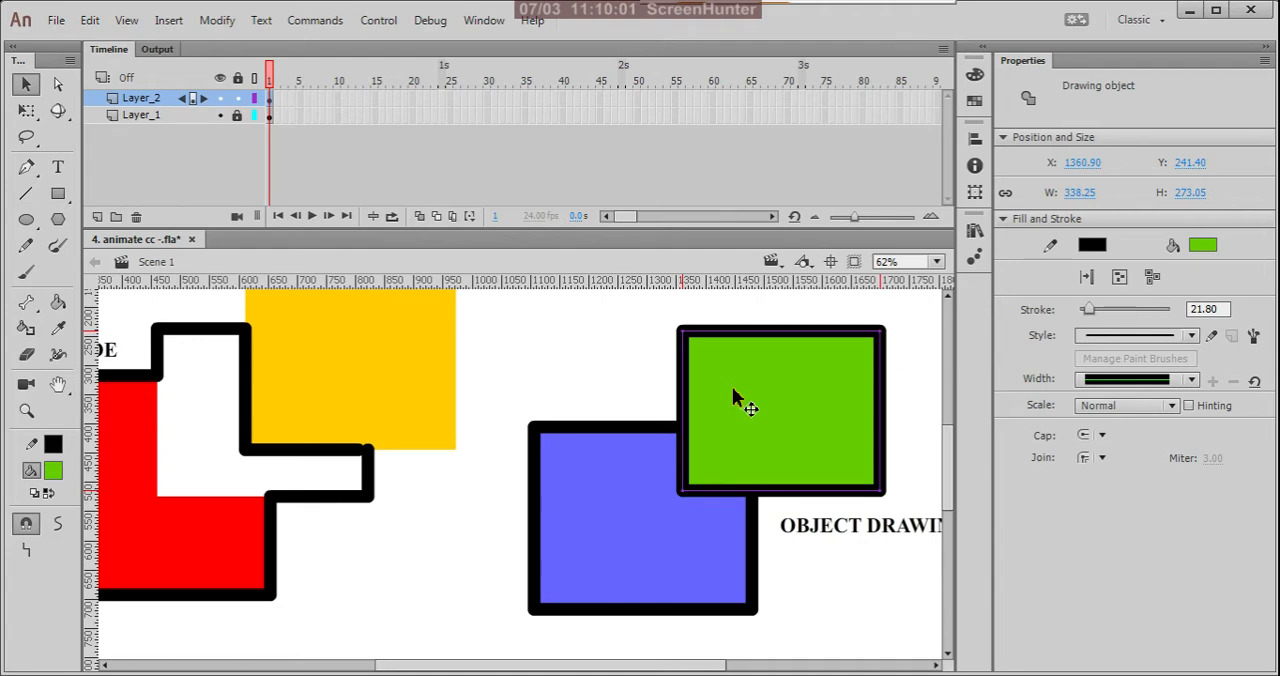
click(628, 487)
click(575, 322)
click(760, 388)
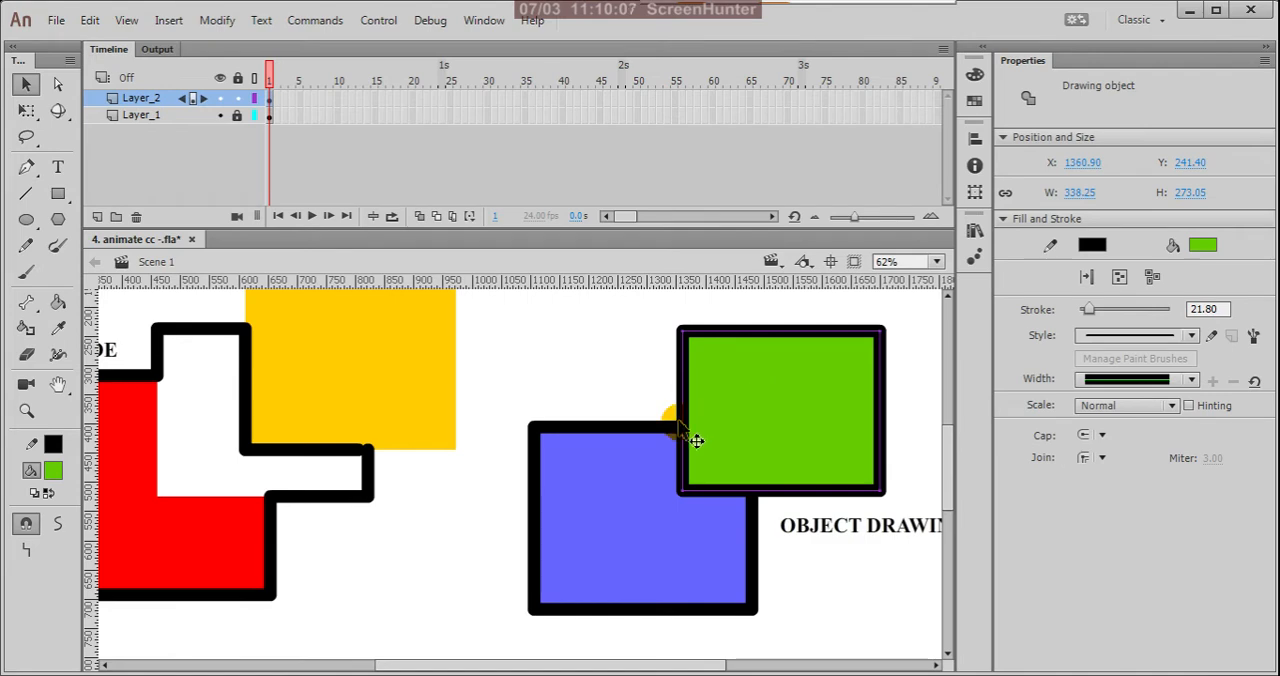
shift+click(626, 493)
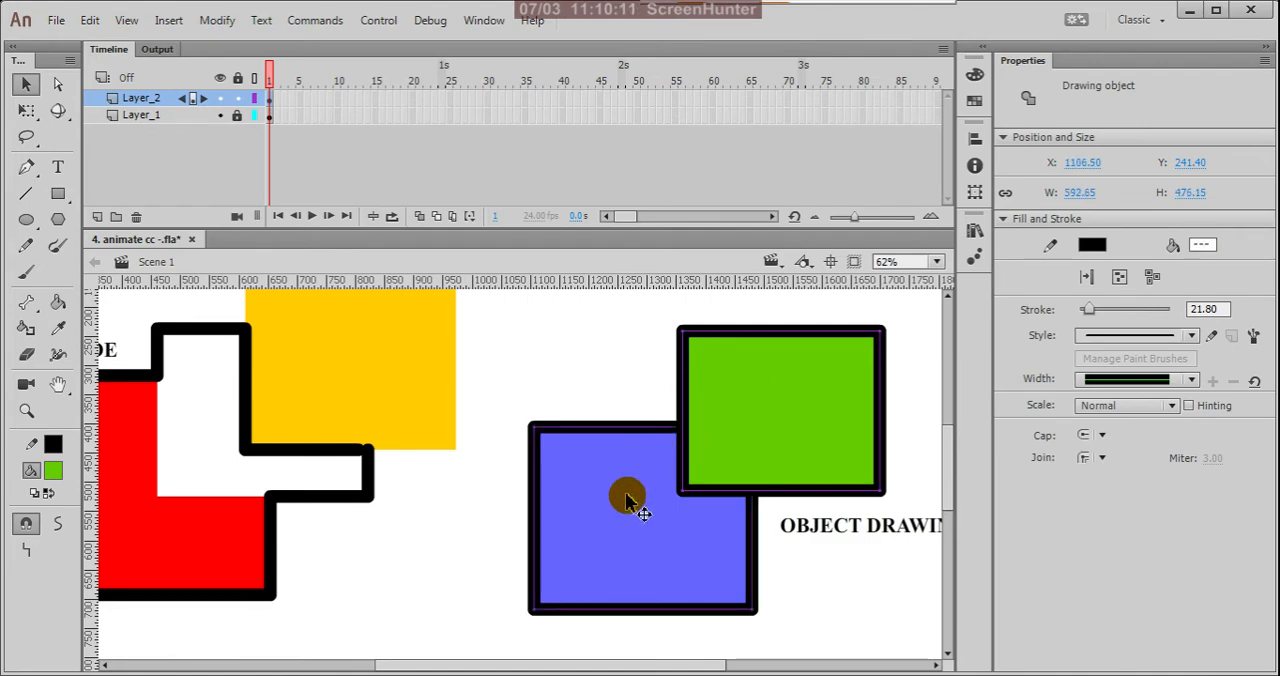
key(ctrl+b)
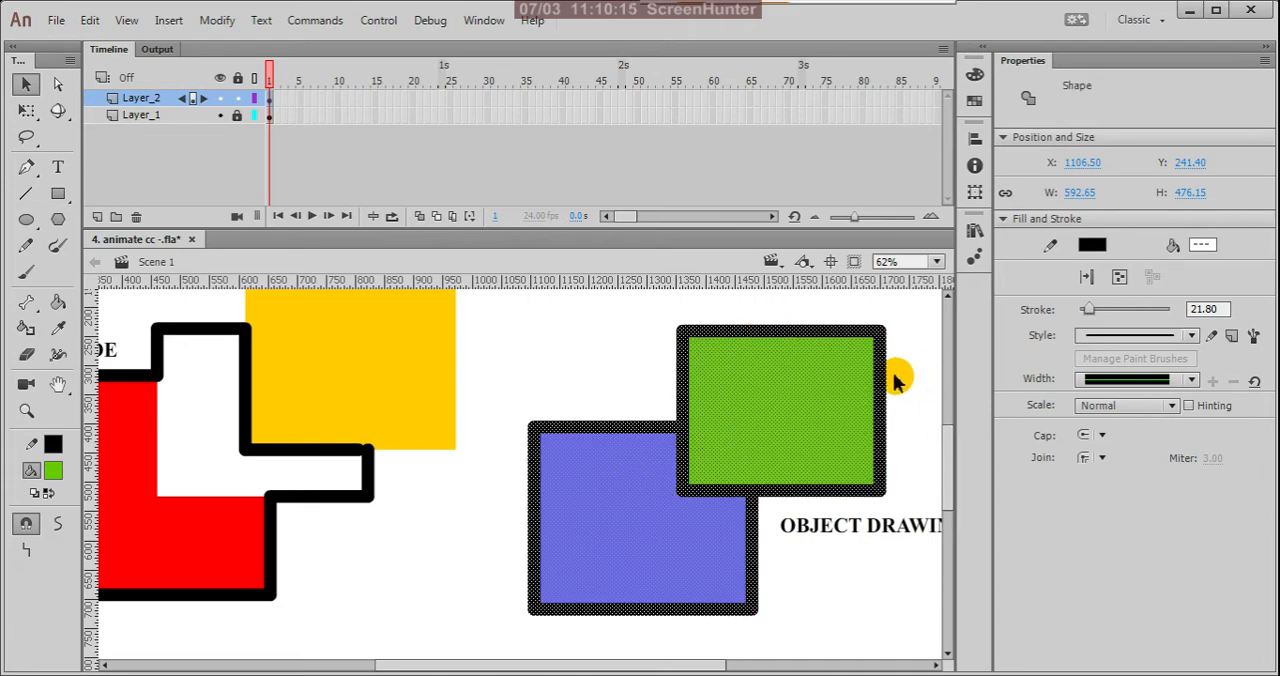
scroll(893, 377, up, 1)
scroll(894, 409, down, 1)
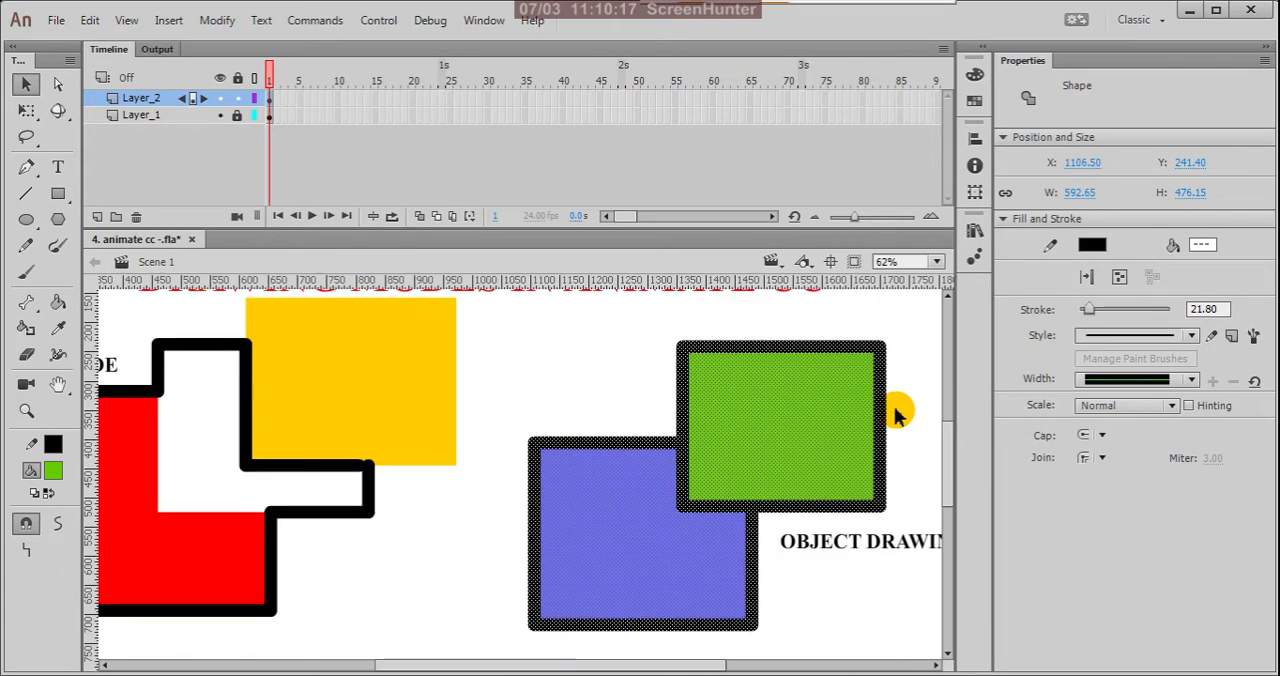
scroll(697, 455, up, 1)
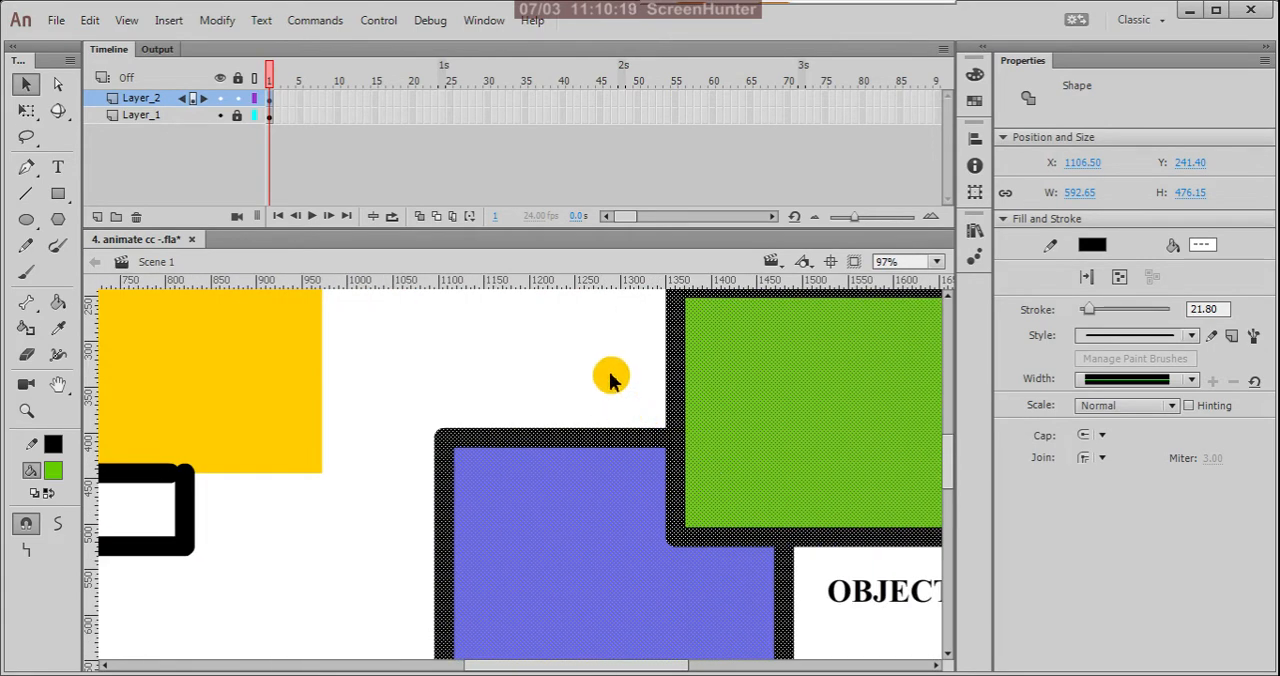
scroll(720, 358, down, 2)
Step: Pull the blue fill out of its outline to about X 1014, Y 506, and undo both the move and the break-apart
click(676, 482)
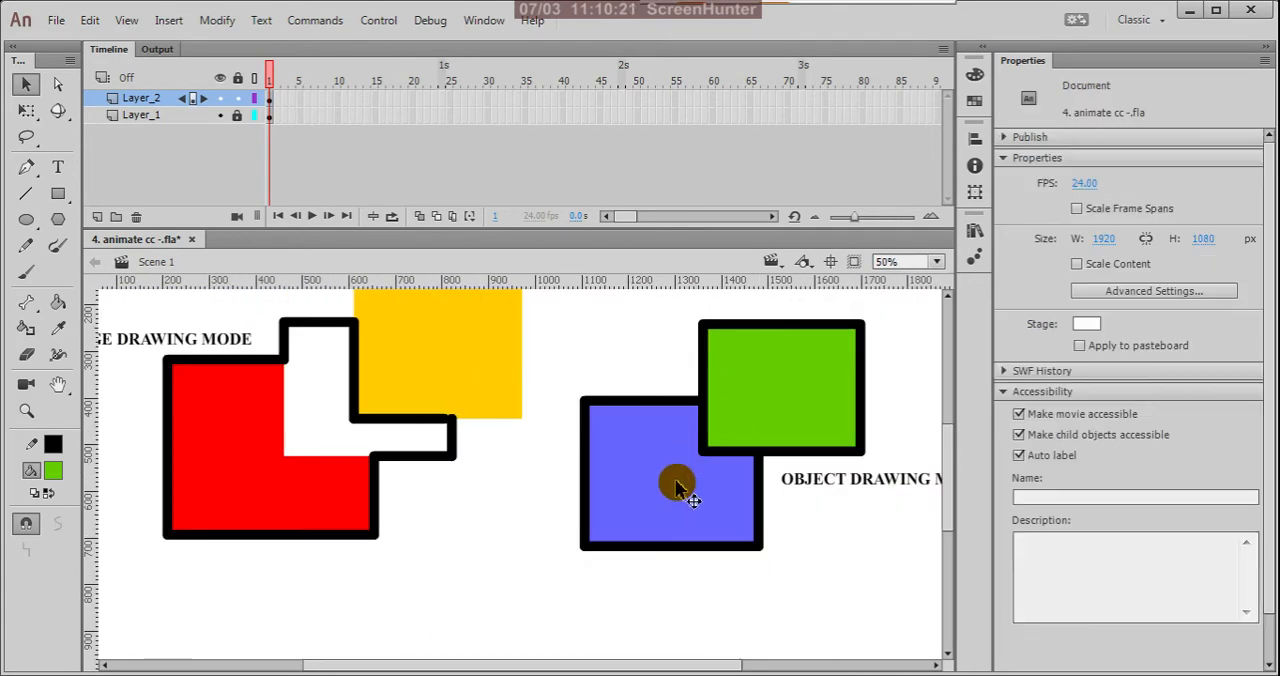
drag(676, 484, 631, 532)
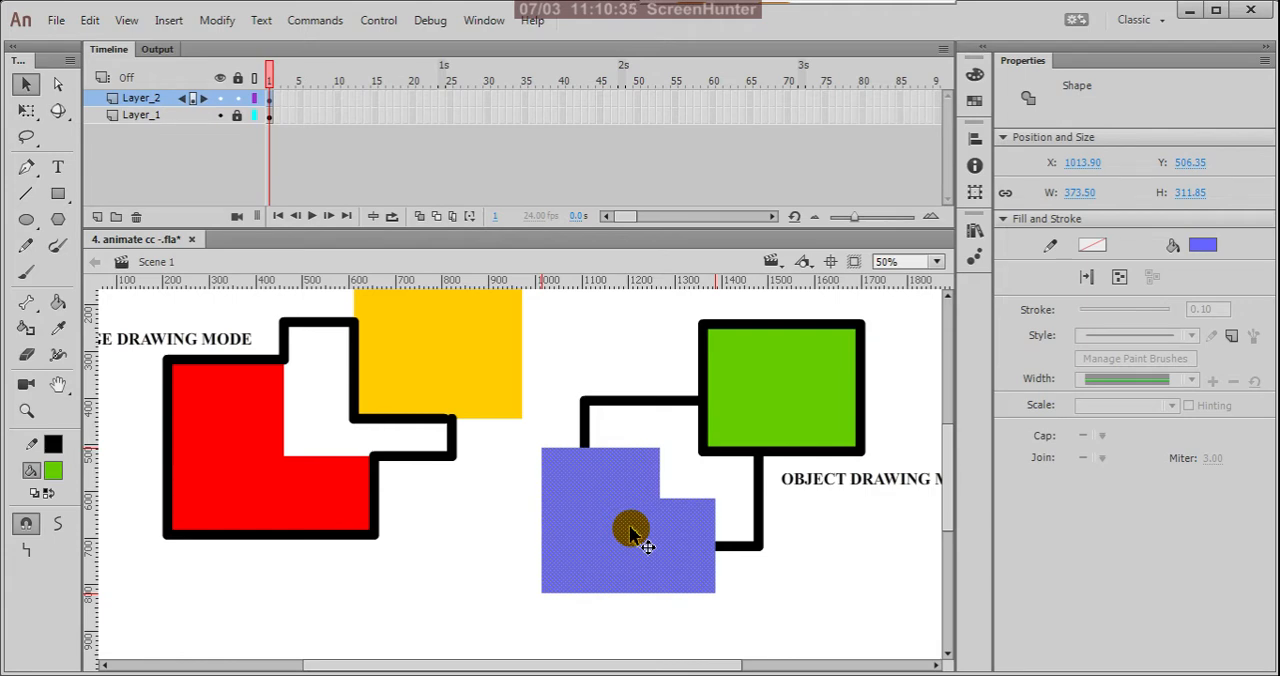
key(ctrl+z)
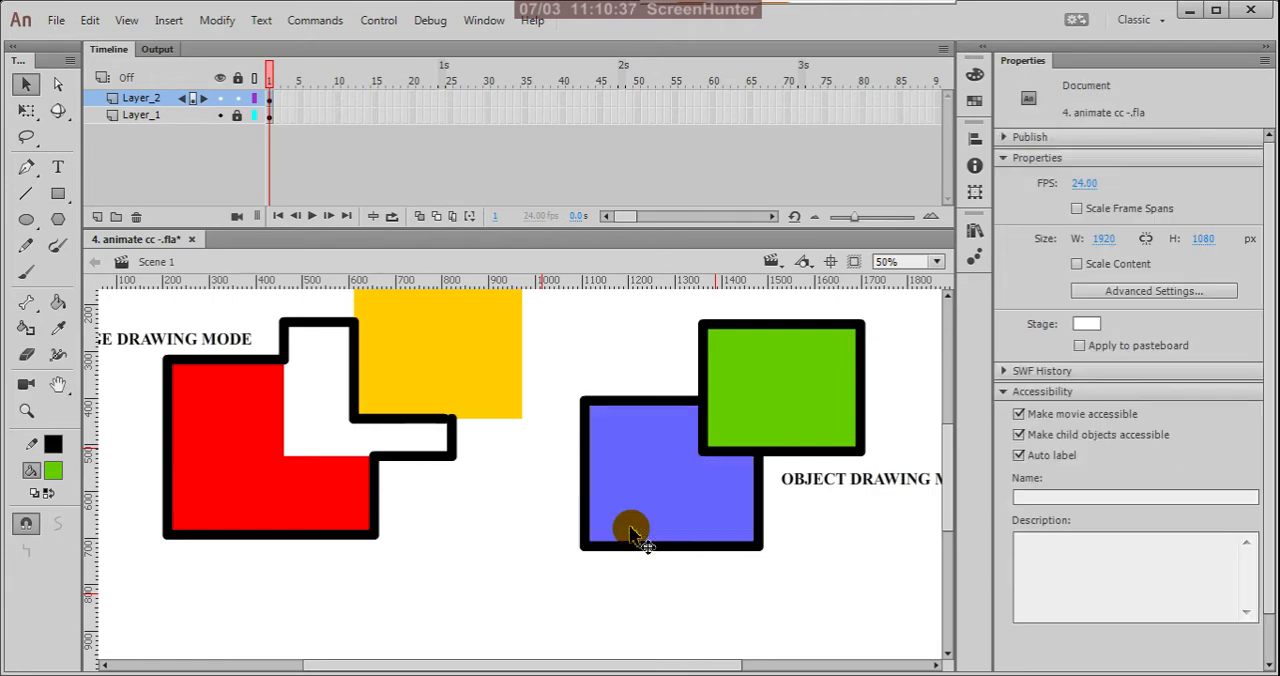
click(632, 535)
click(632, 535)
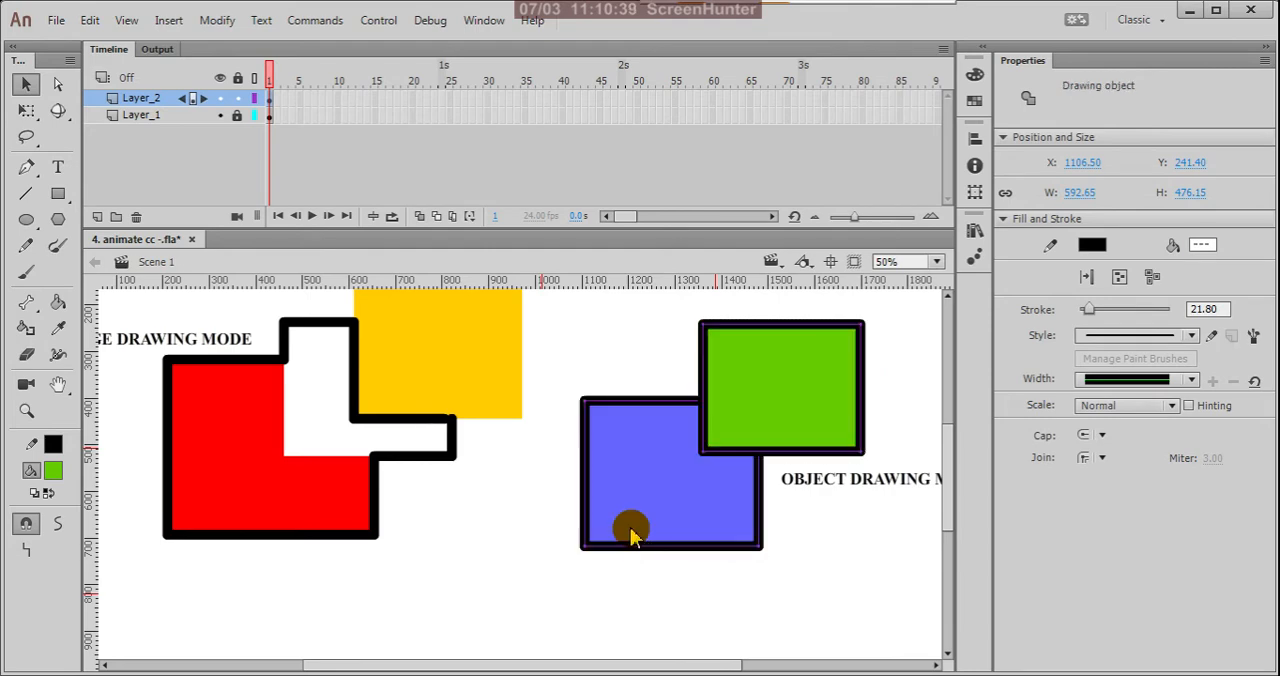
Step: Select the blue and green rectangles in turn to check whether each is a separate drawing object
click(790, 577)
click(697, 505)
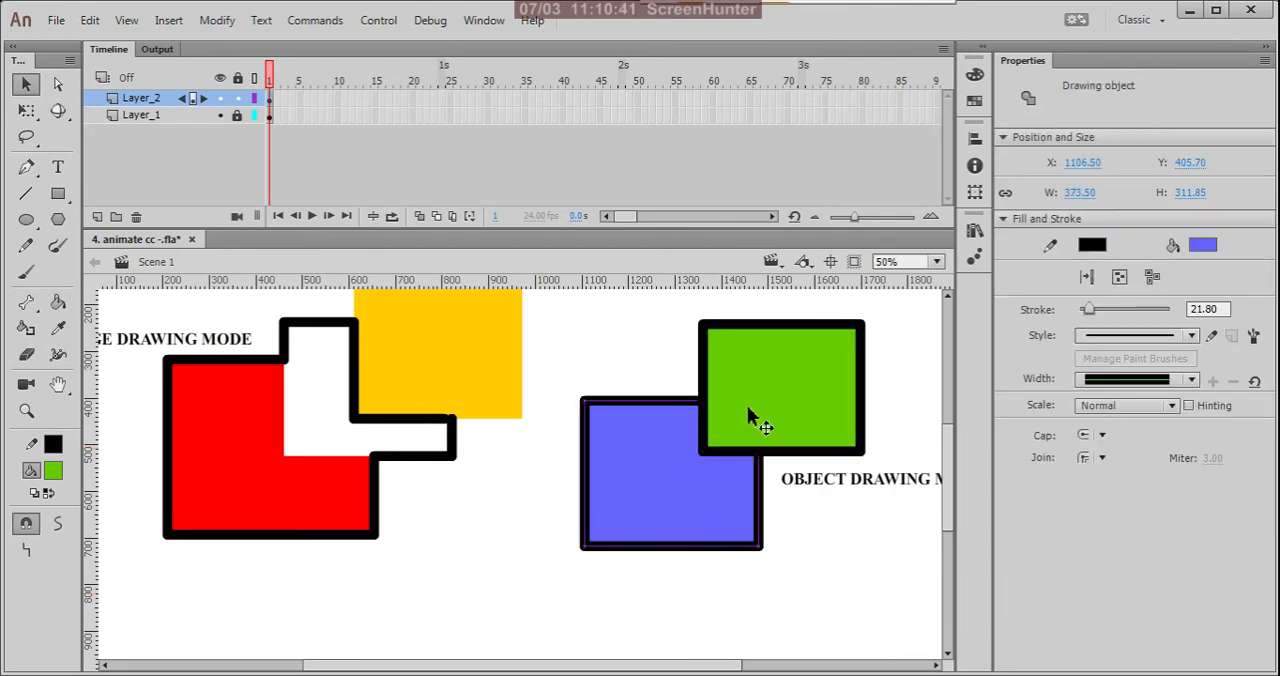
click(749, 404)
click(682, 489)
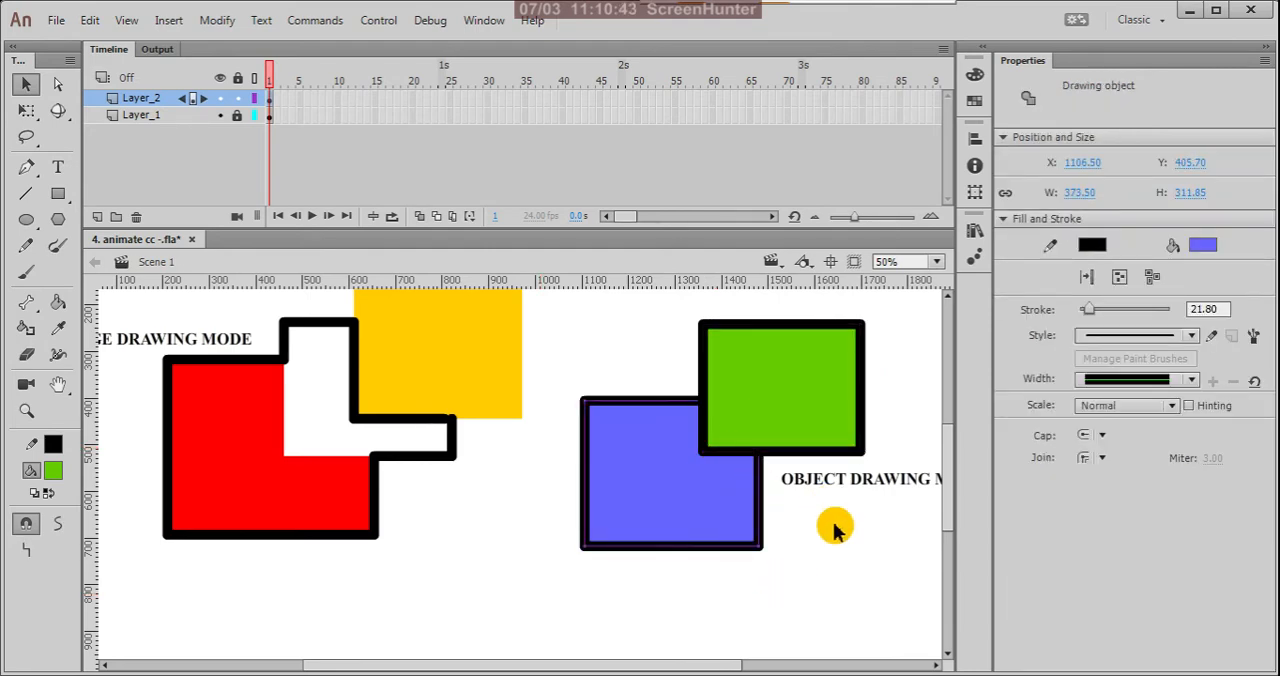
scroll(835, 525, down, 1)
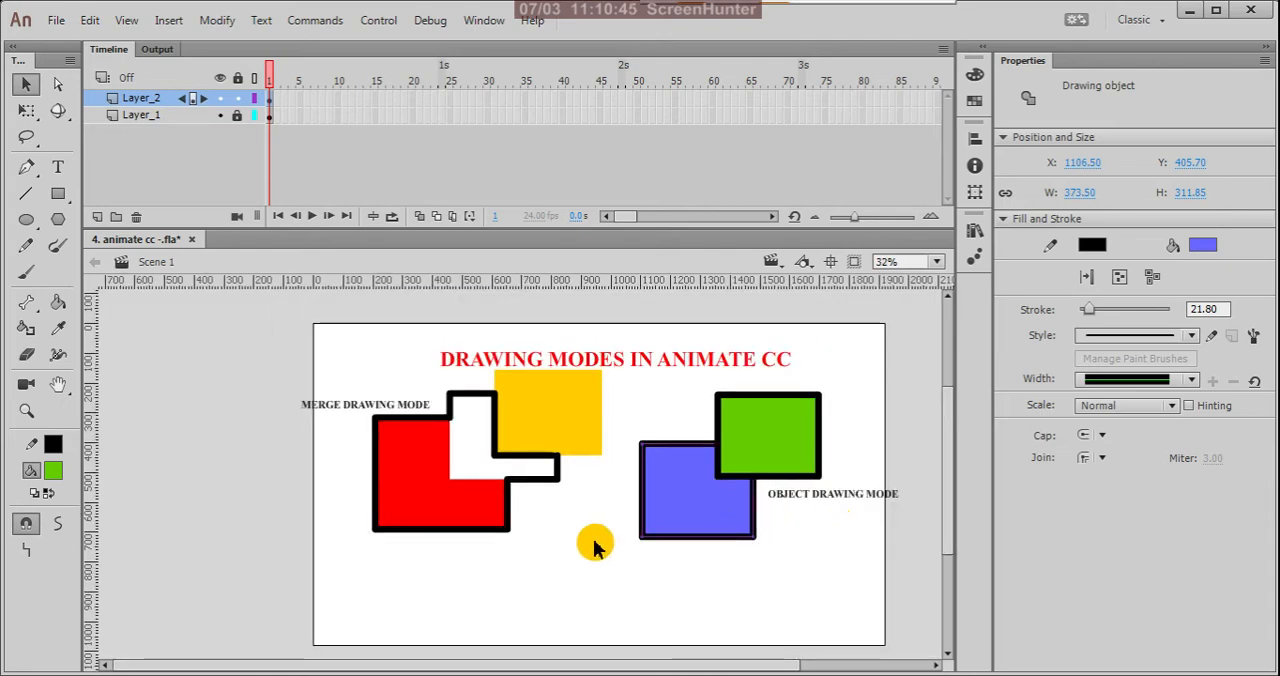
scroll(738, 453, down, 1)
scroll(378, 527, up, 1)
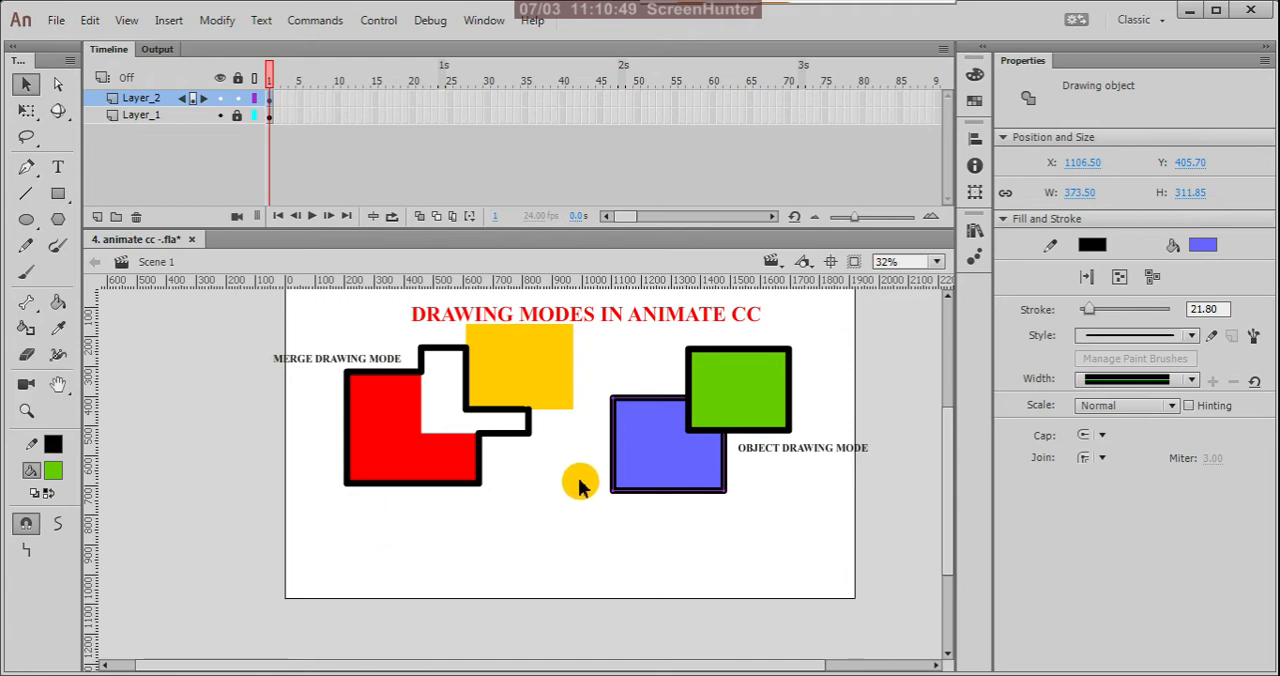
scroll(760, 508, down, 1)
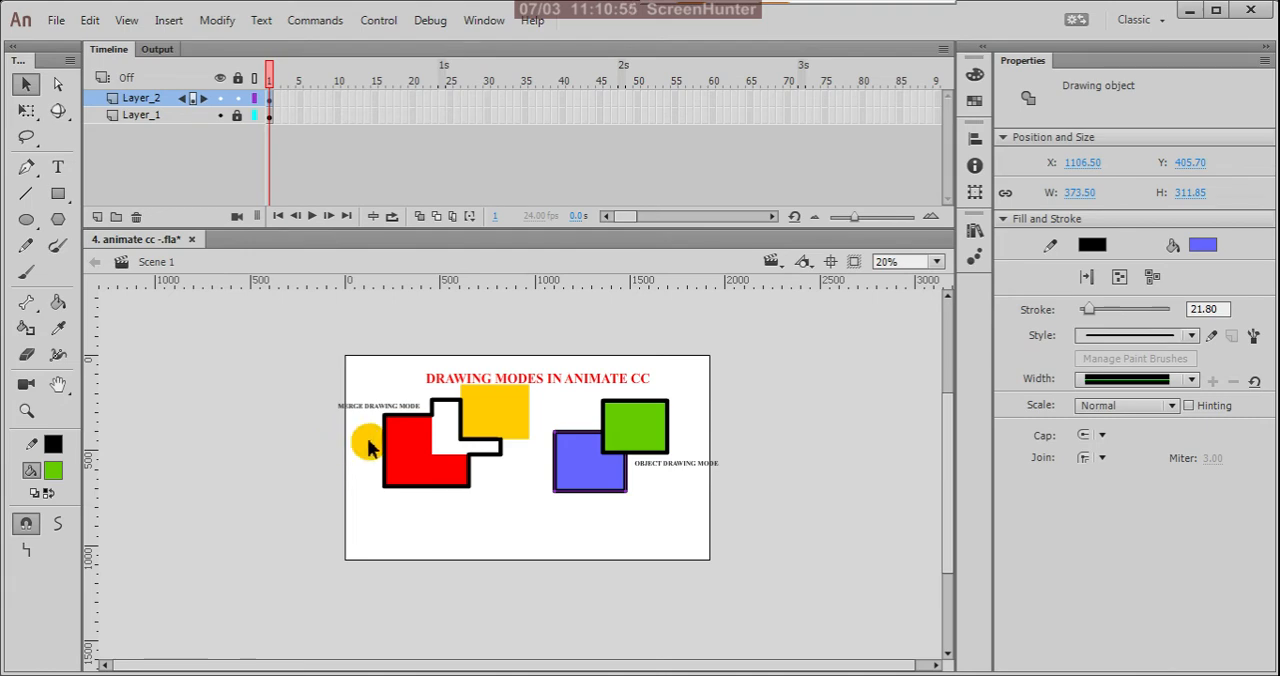
drag(370, 447, 408, 416)
scroll(410, 420, up, 1)
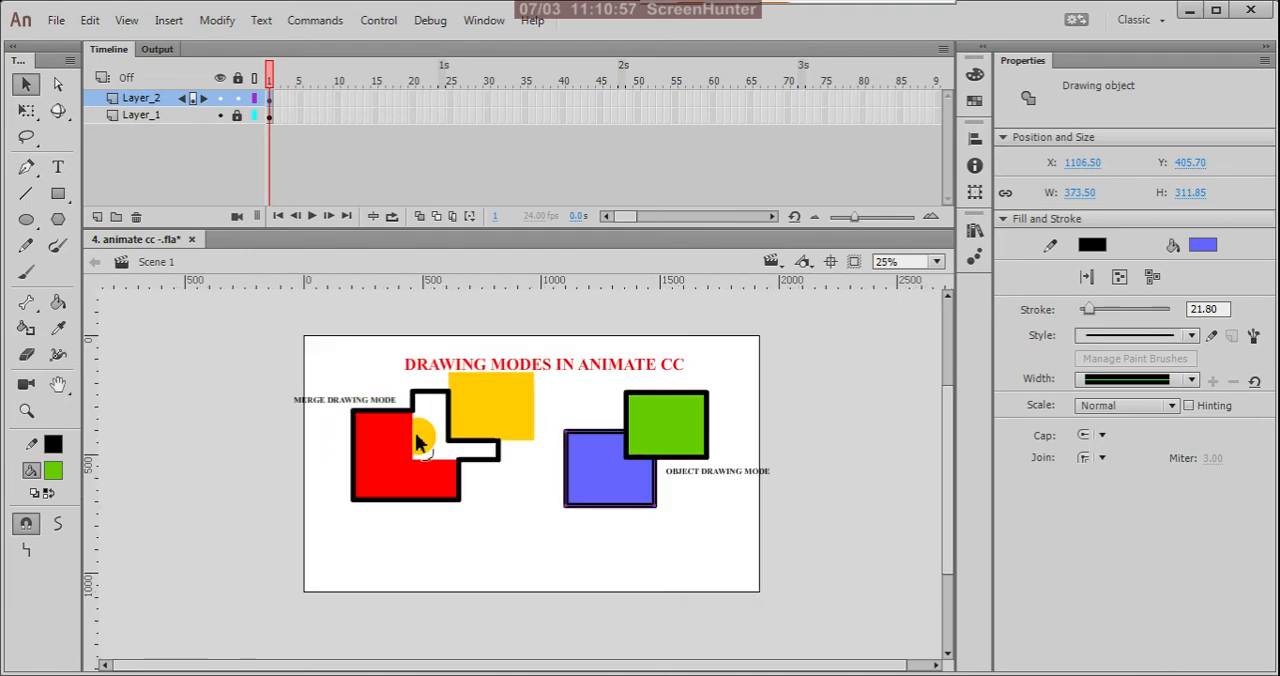
Step: Lock Layer_2, add a new layer above it, and hide Layer_2 to leave only the title on the stage
click(238, 98)
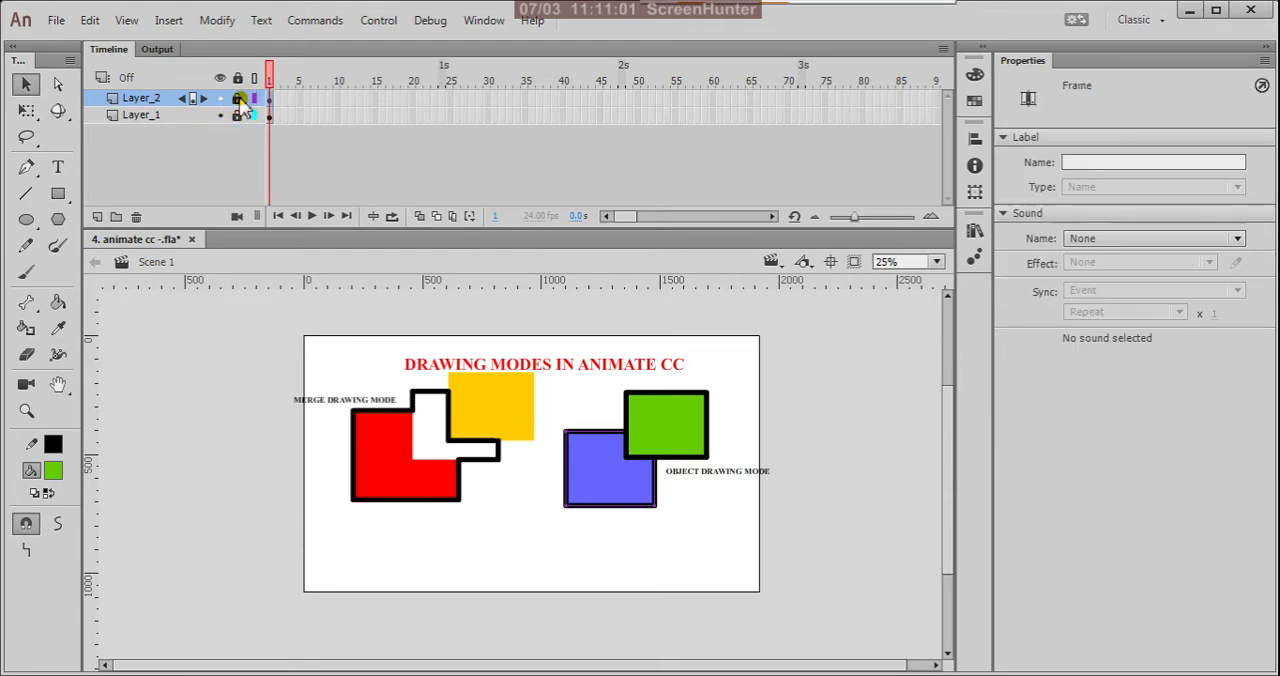
click(97, 216)
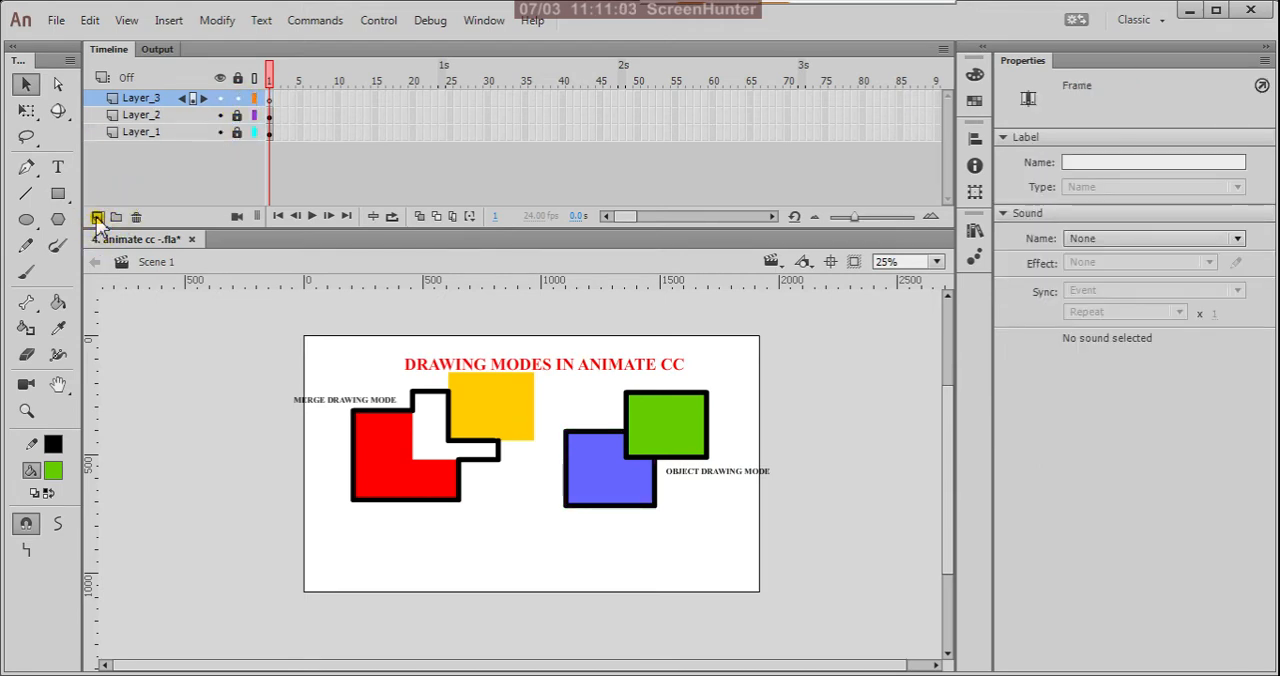
click(220, 115)
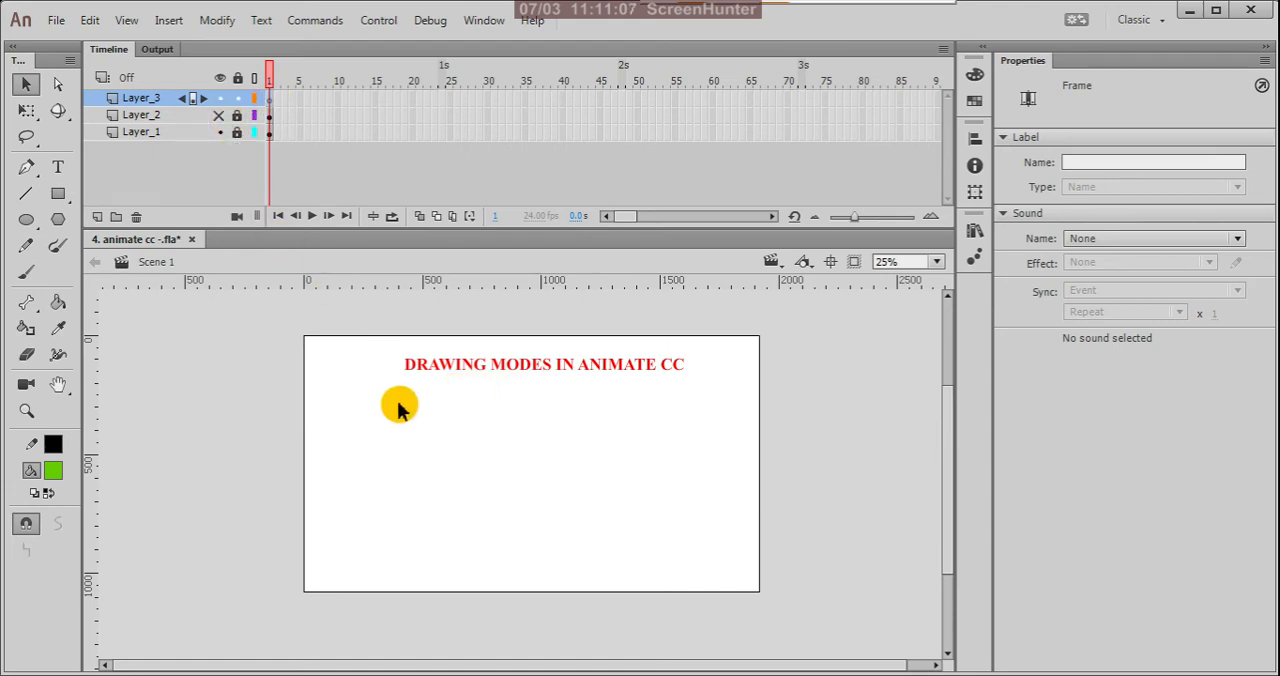
Step: Draw a small black-outlined green oval below the title near the stage's left edge, and undo it
scroll(394, 410, up, 2)
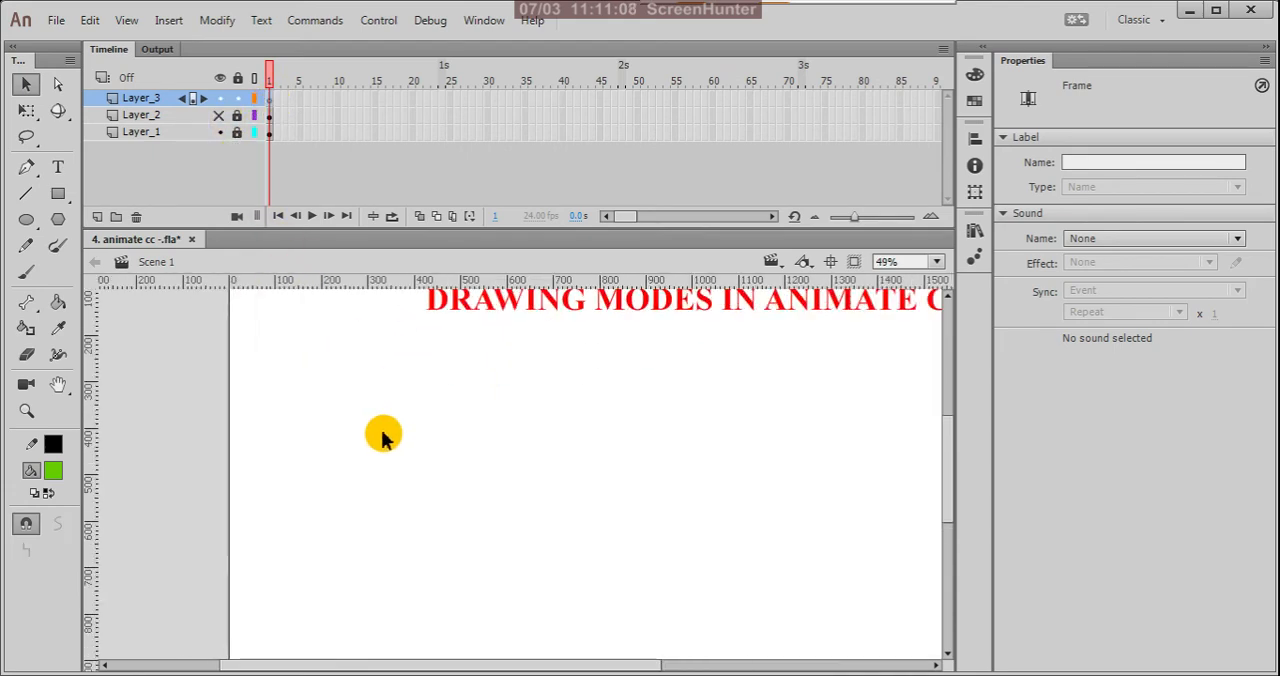
click(27, 218)
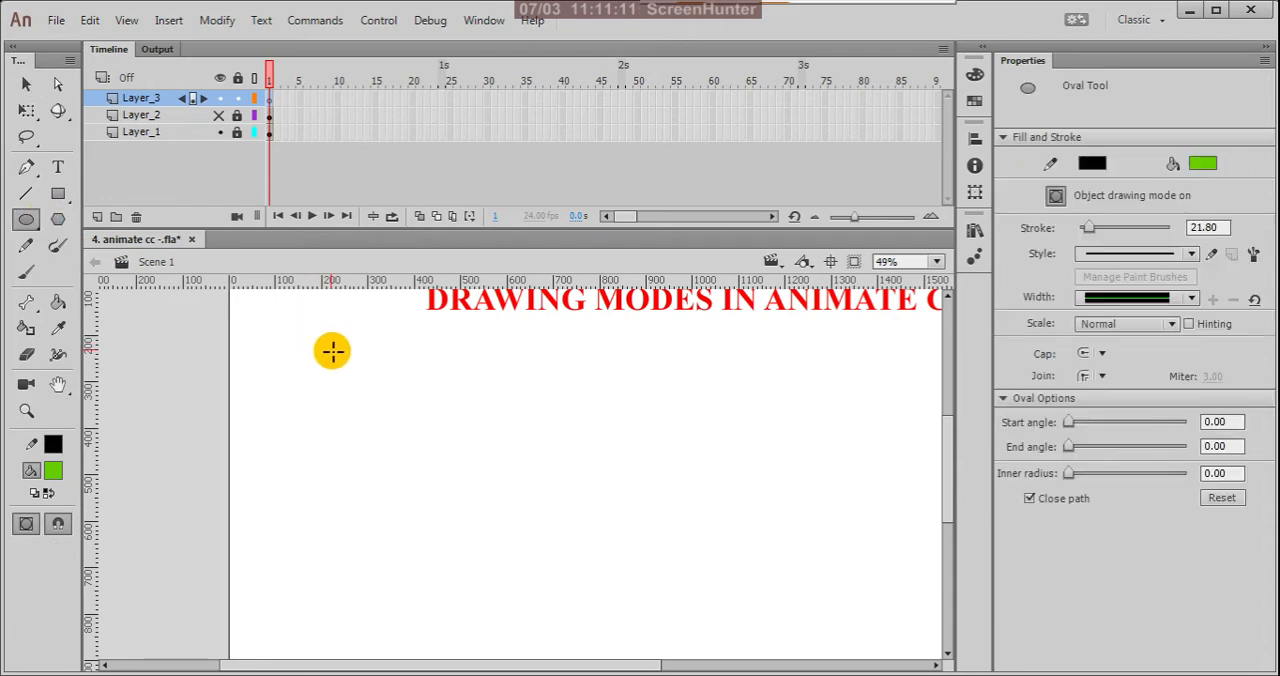
drag(332, 350, 364, 396)
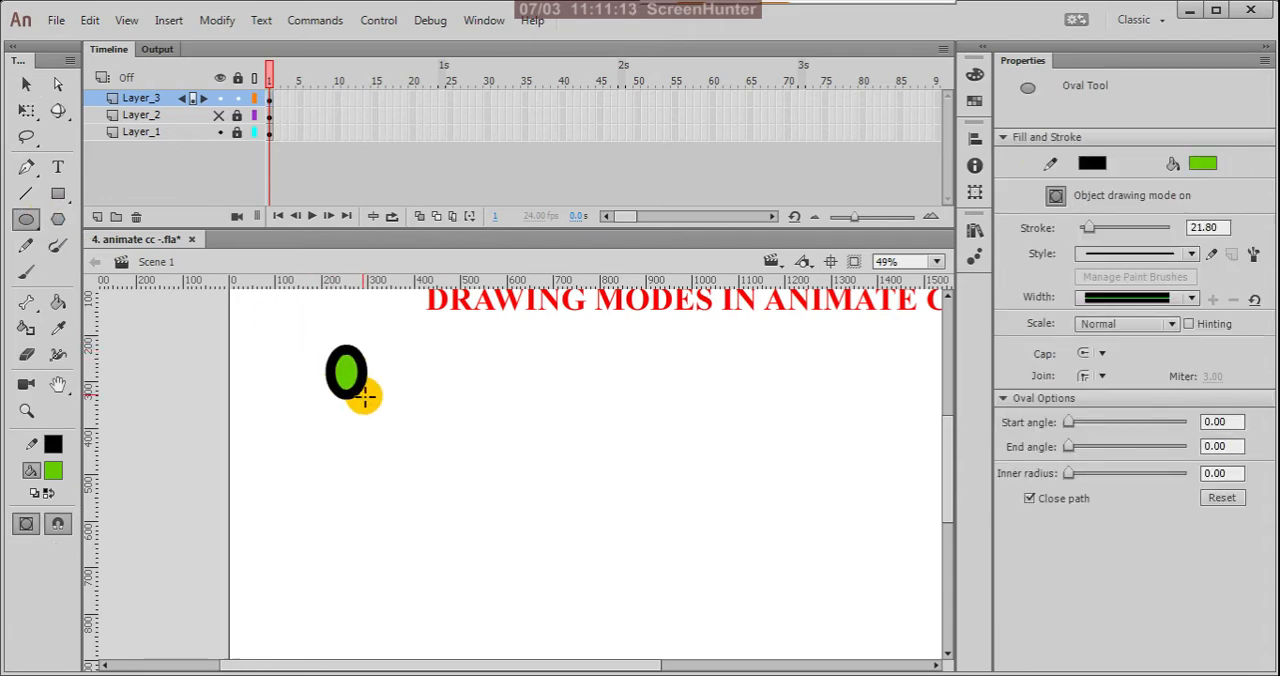
key(ctrl+z)
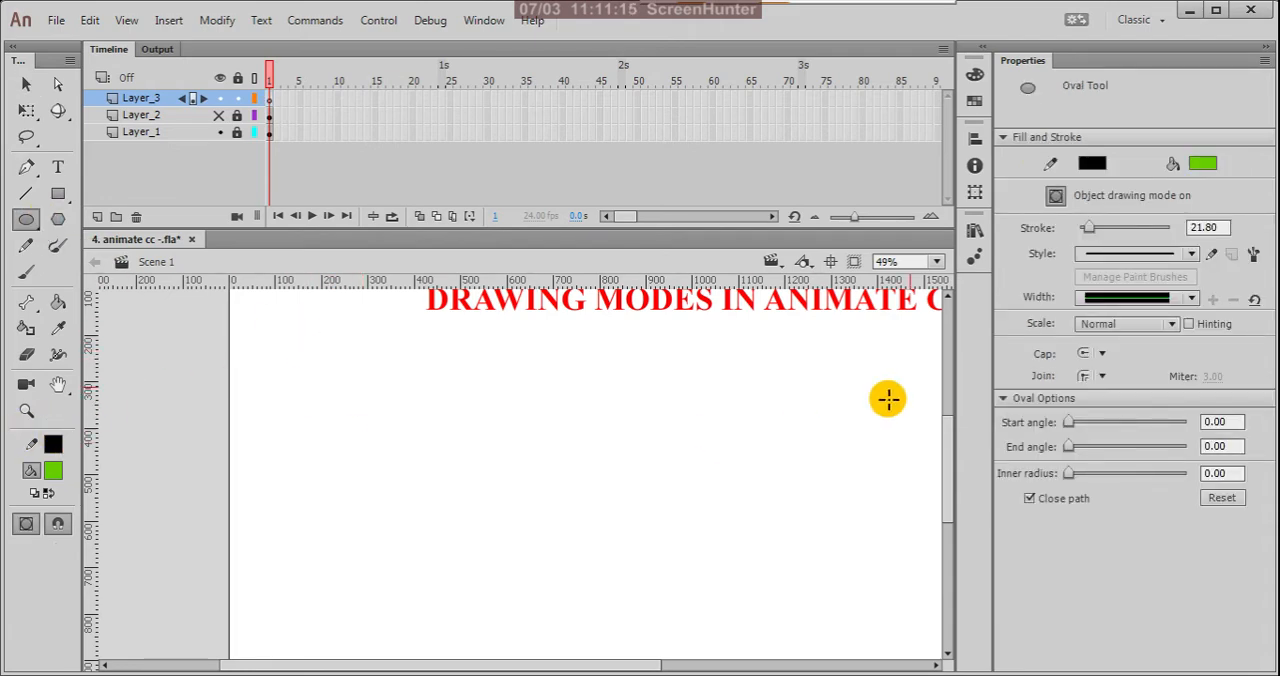
Step: Set the Oval tool's stroke to 1 and its fill colour to light pink
click(1210, 227)
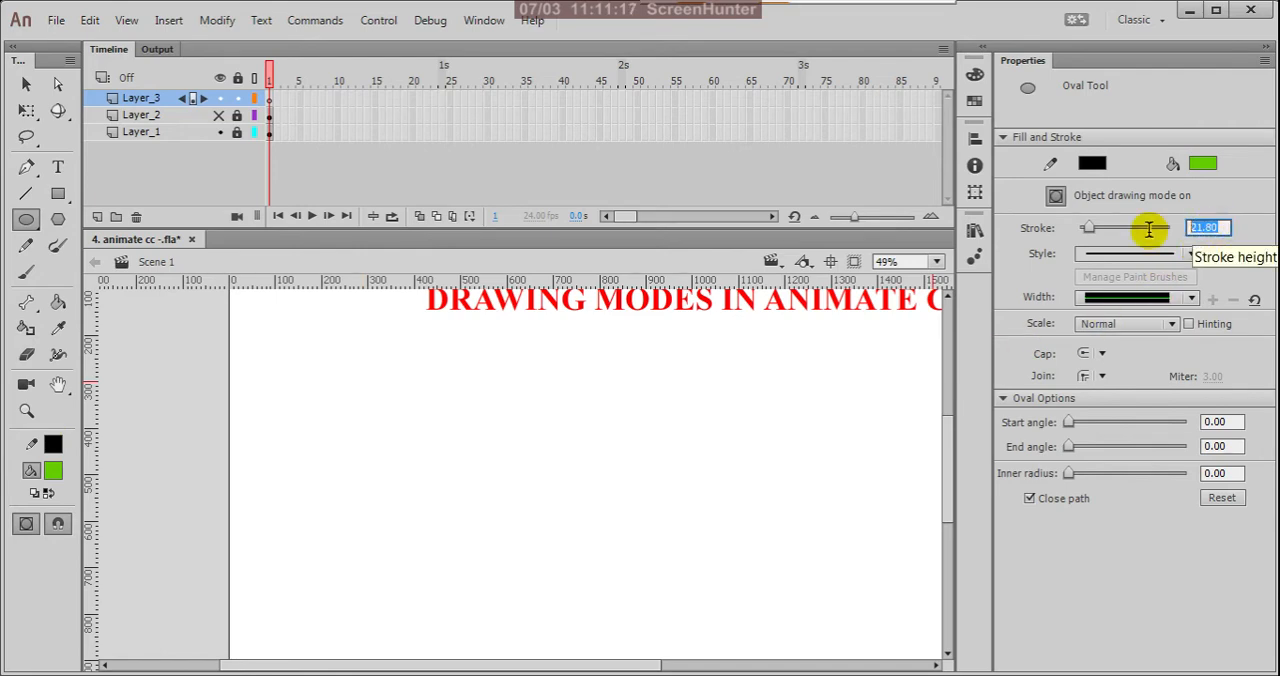
text(1)
key(Return)
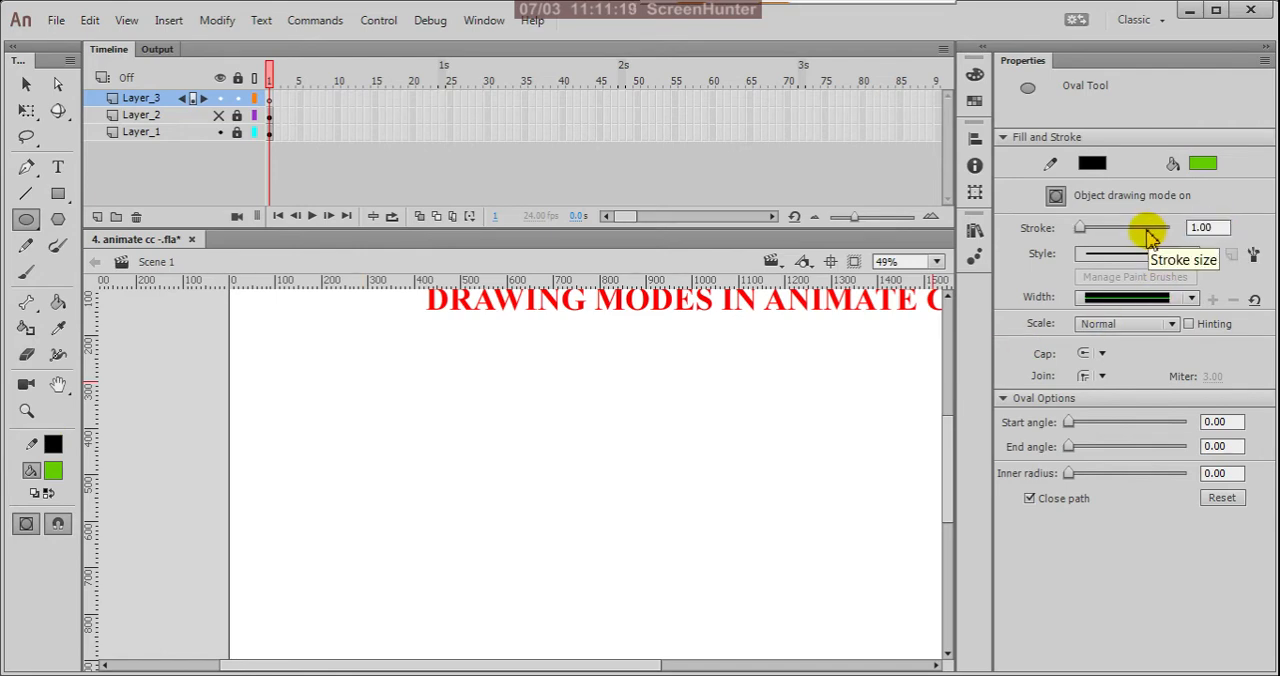
click(53, 471)
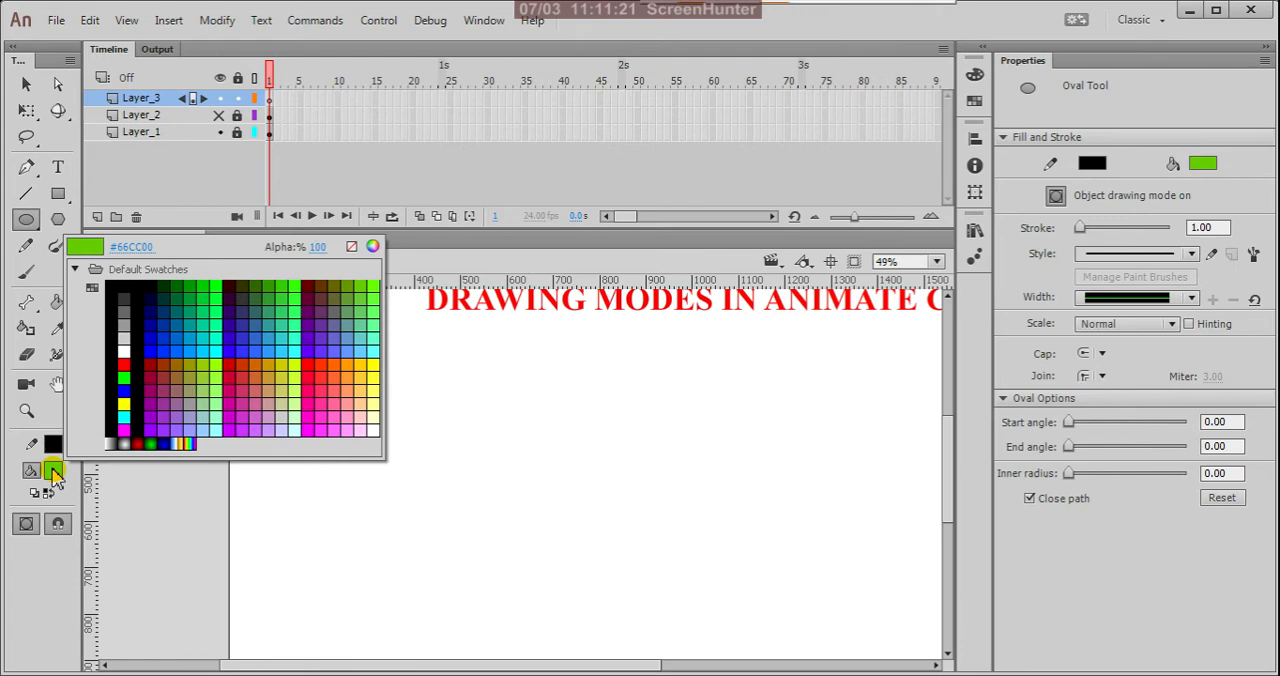
click(364, 411)
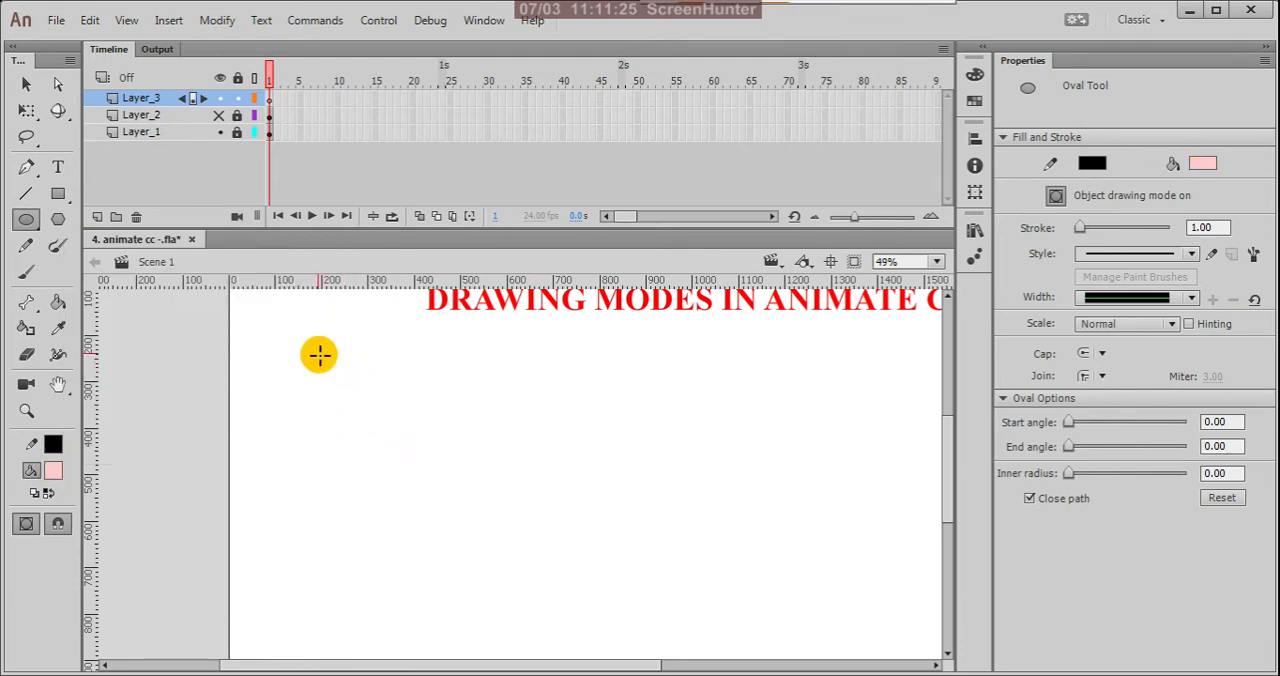
Step: Draw a pink circle head, a tall body rectangle below it and a narrow leg about 47 by 313 px as drawing objects
drag(319, 354, 375, 412)
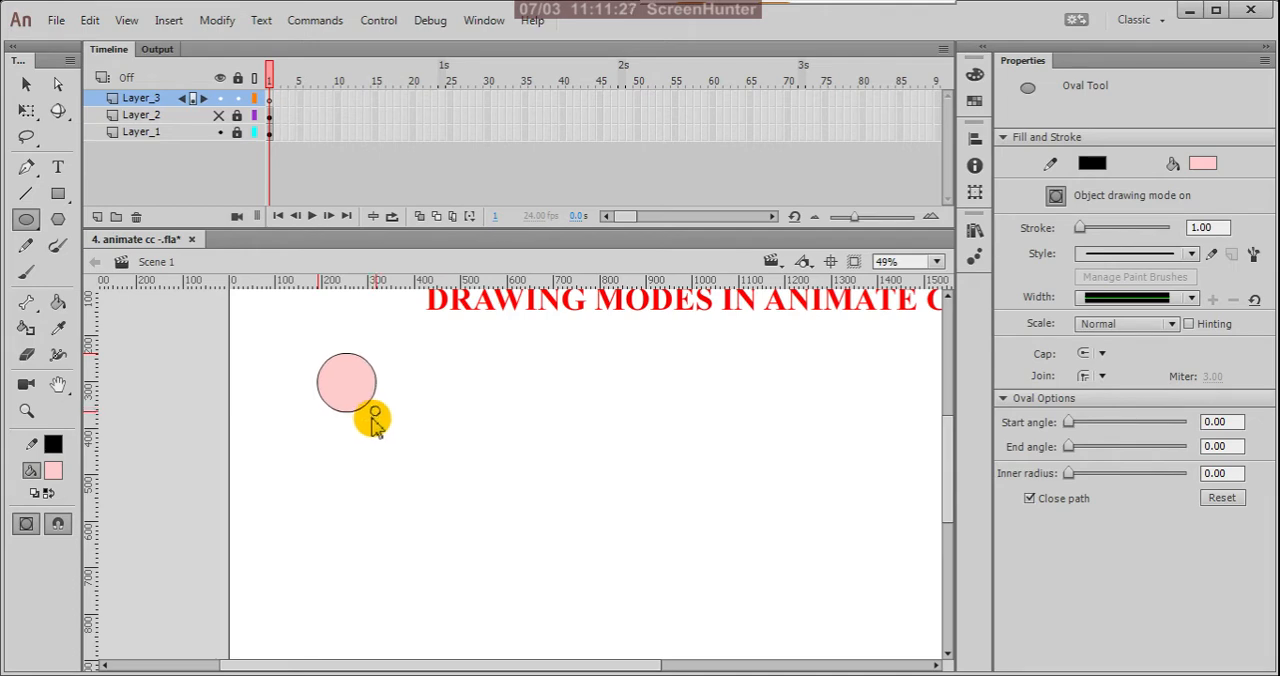
click(57, 195)
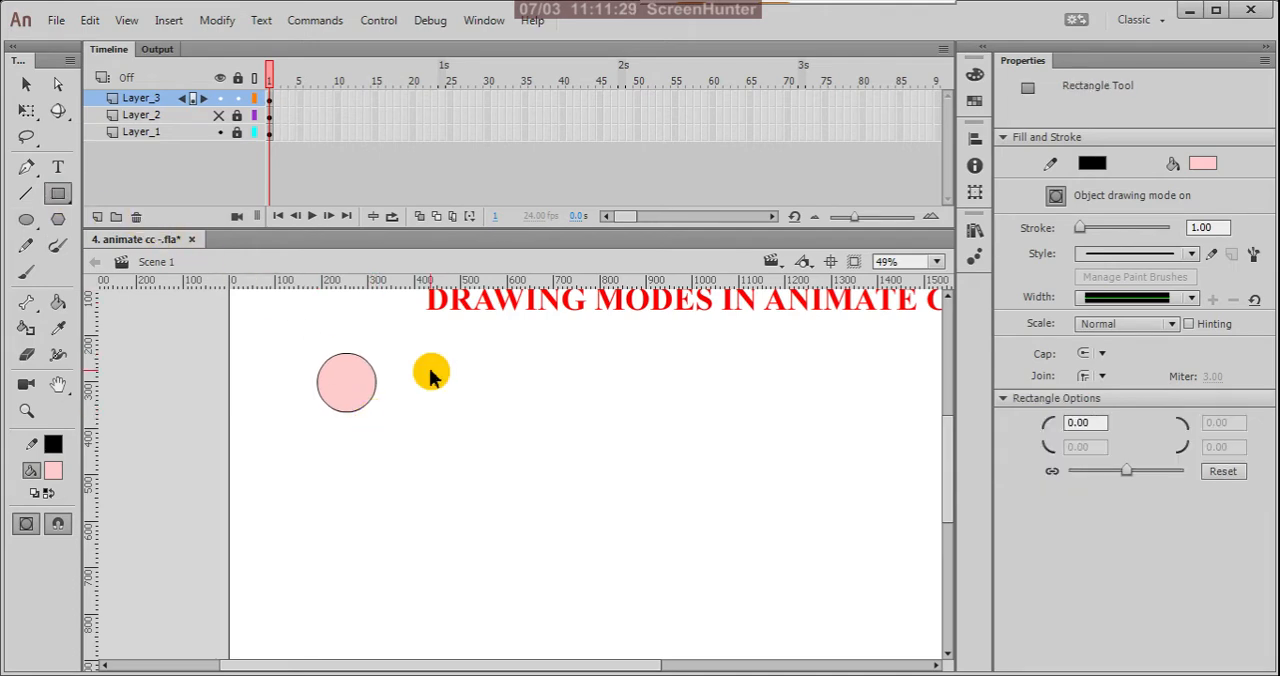
scroll(432, 376, down, 1)
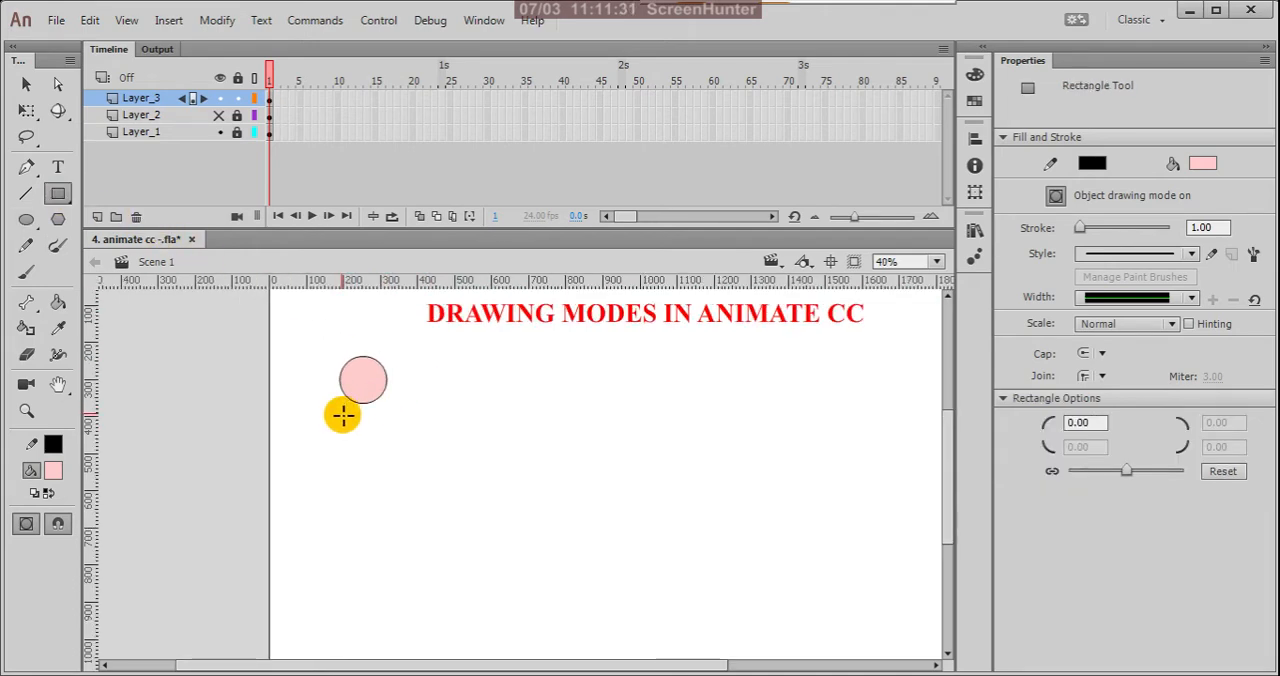
mouse_move(341, 413)
mouse_down()
mouse_move(377, 486)
mouse_move(386, 551)
mouse_move(382, 529)
mouse_up()
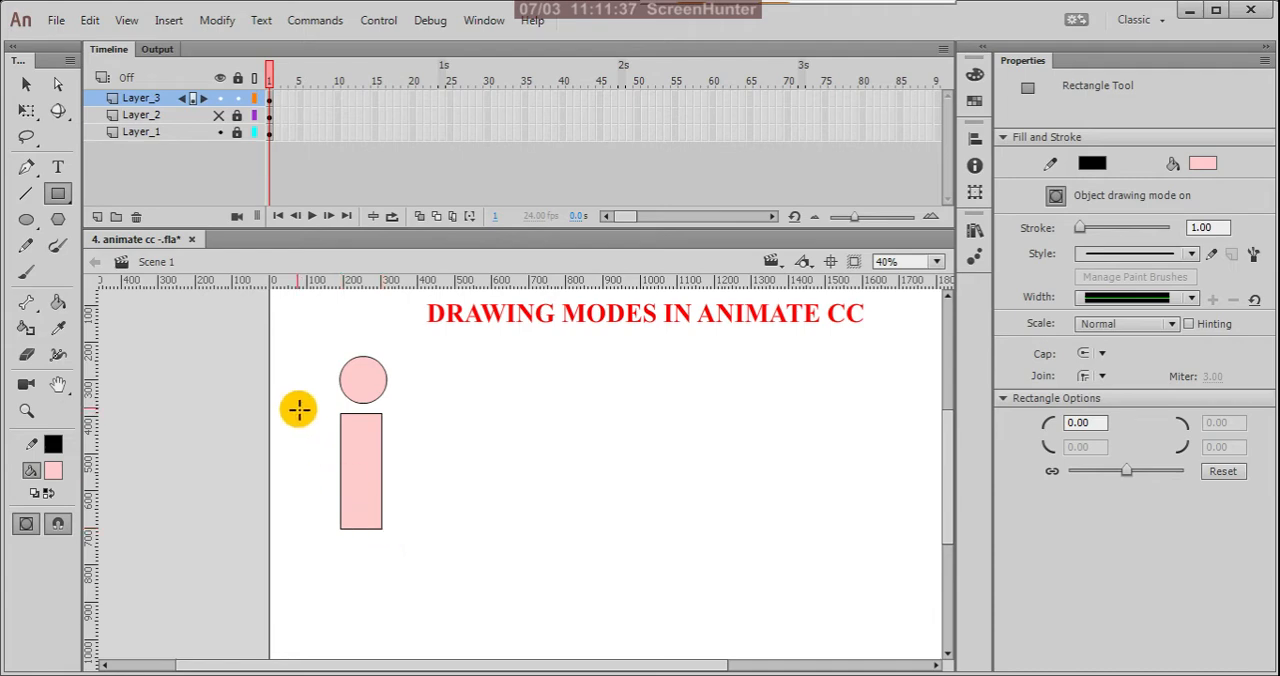
key(ctrl+minus)
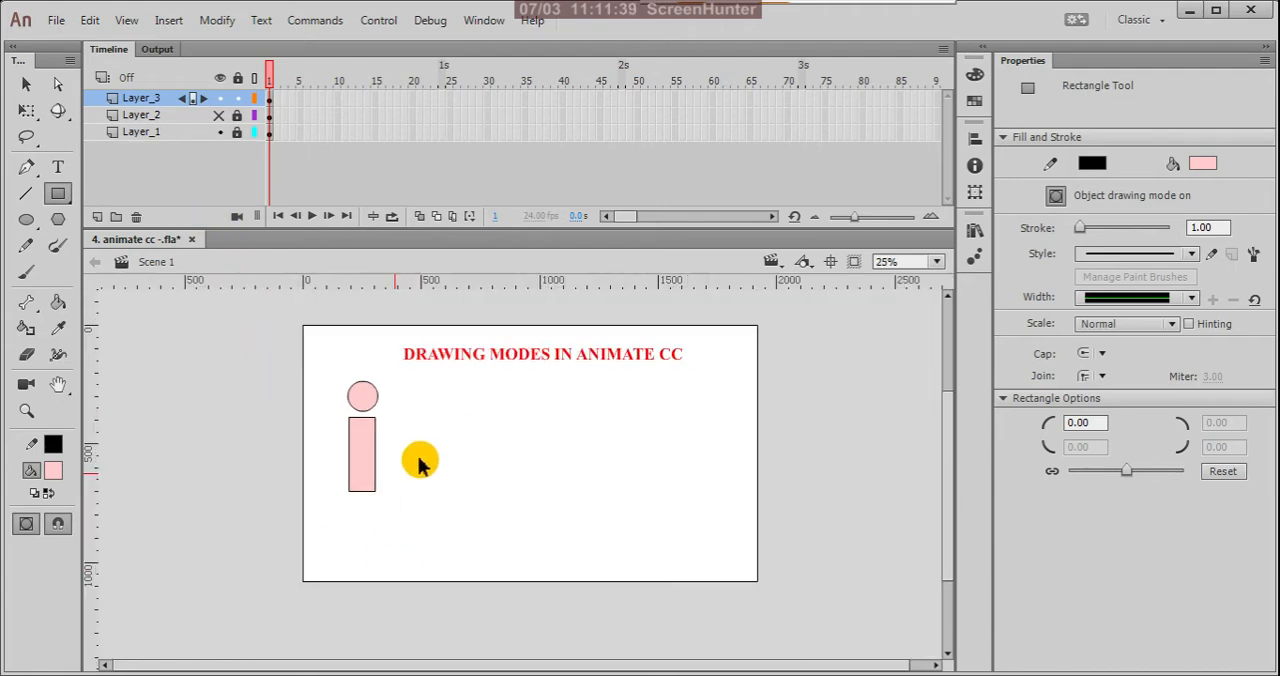
drag(360, 502, 370, 578)
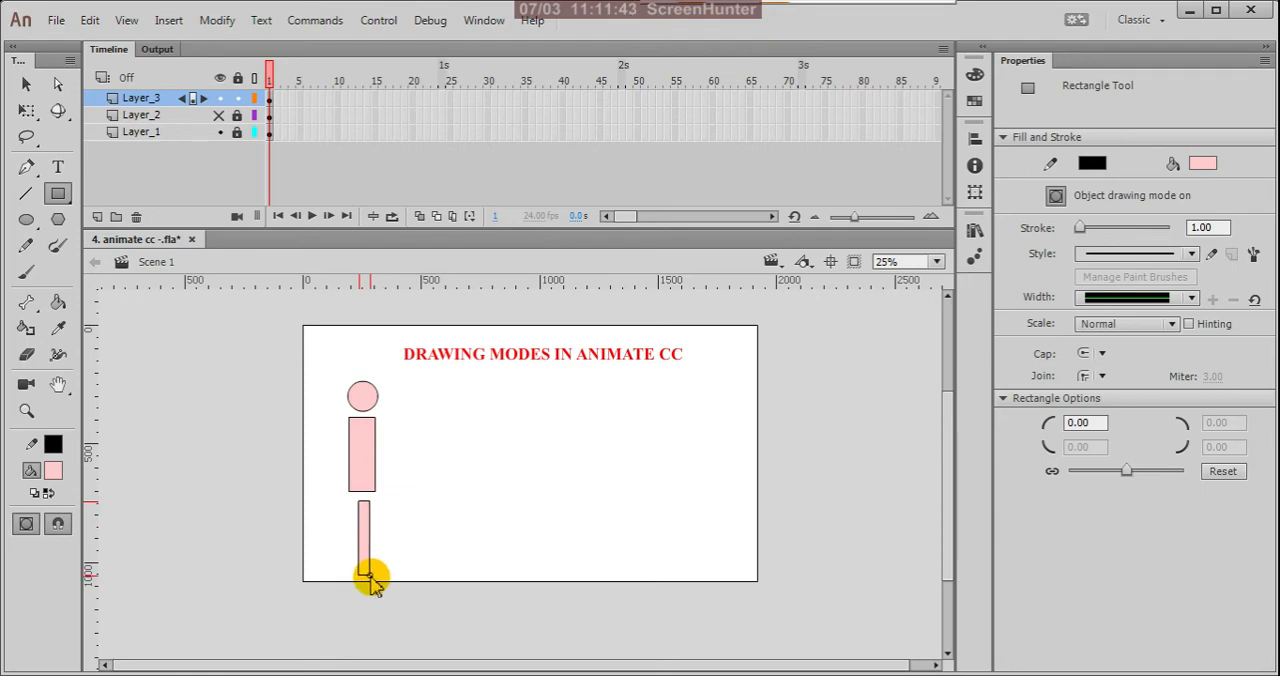
Step: Select the head, body and leg drawing objects together and delete them from the stage
click(26, 84)
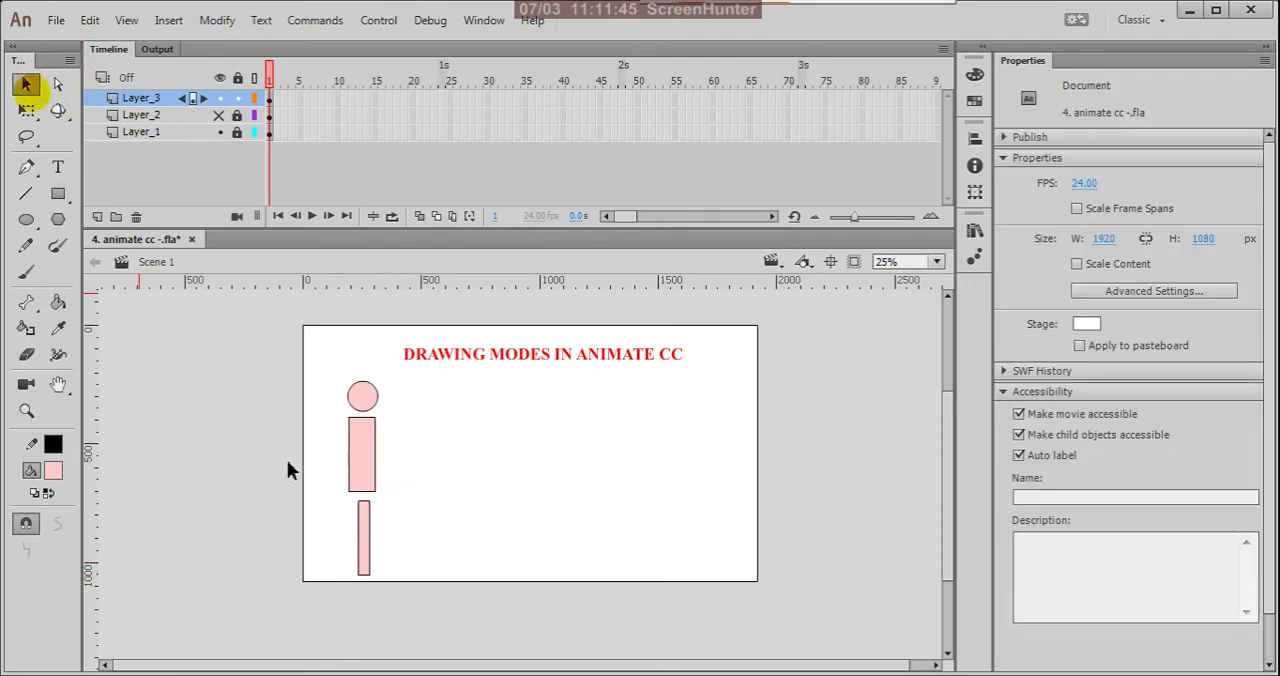
scroll(320, 515, up, 2)
drag(363, 494, 430, 630)
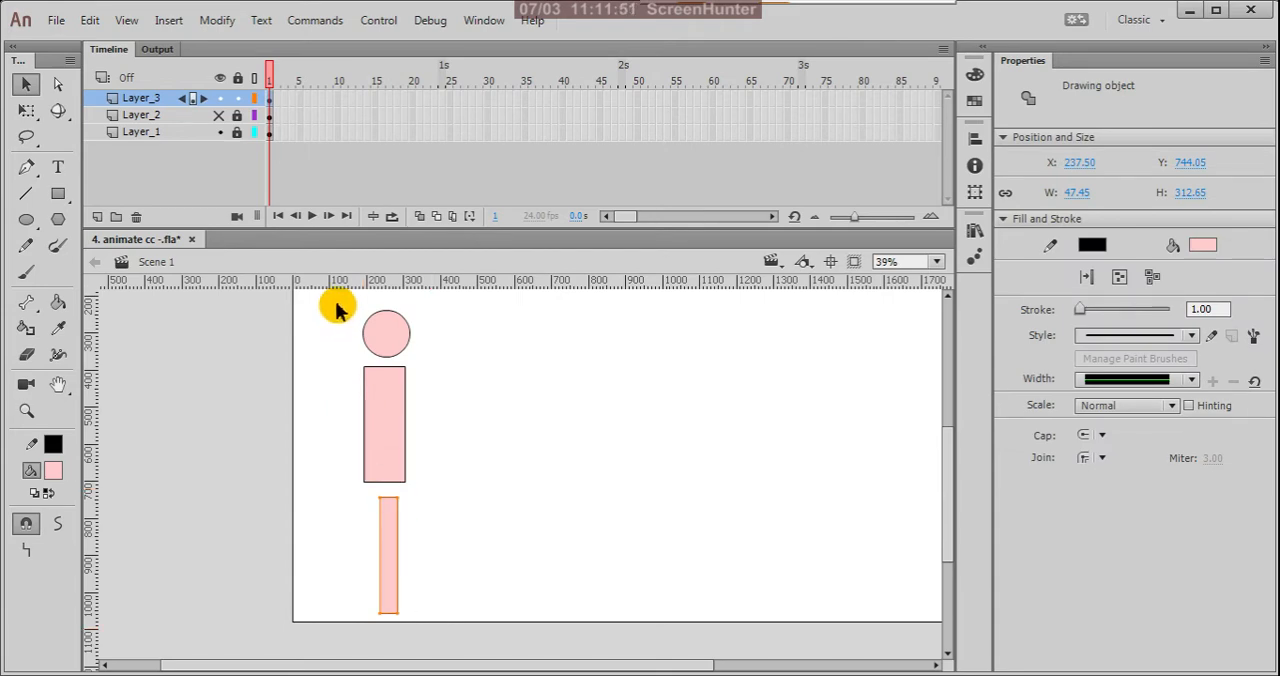
drag(336, 311, 478, 632)
key(Delete)
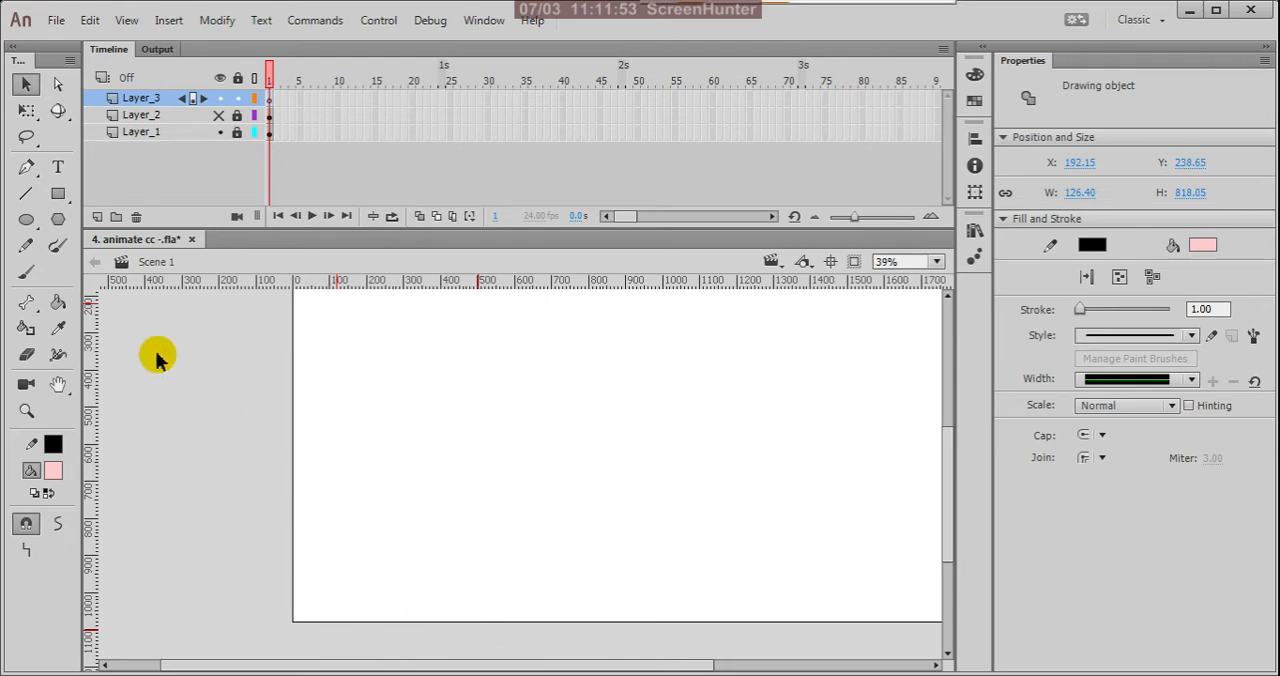
Step: Turn off object drawing mode for the Rectangle tool, and draw and undo a small pink square below the title
click(58, 194)
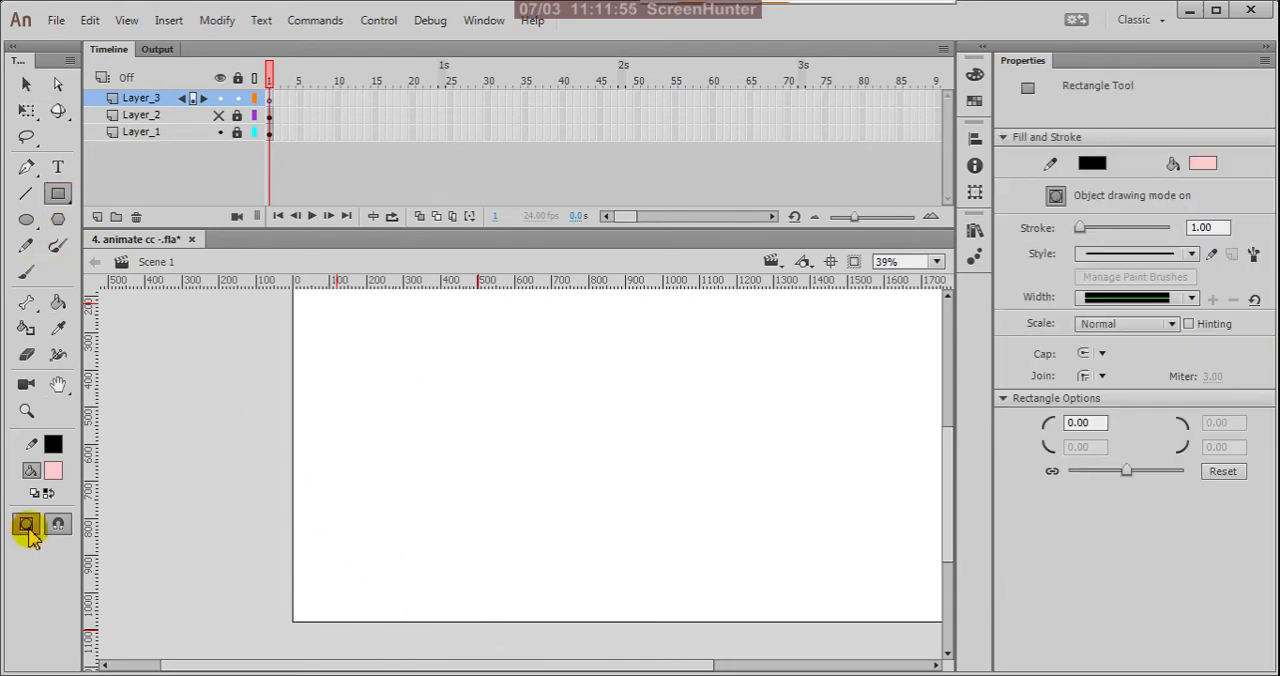
click(27, 527)
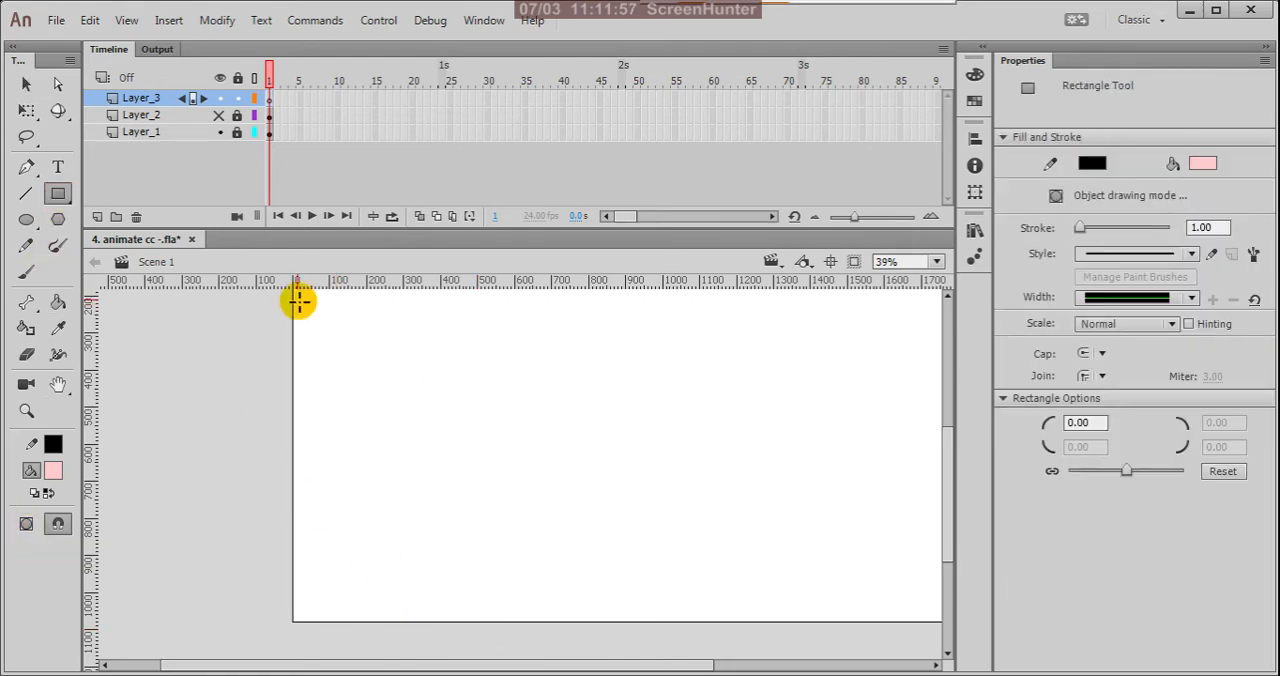
scroll(559, 588, down, 2)
scroll(399, 441, up, 1)
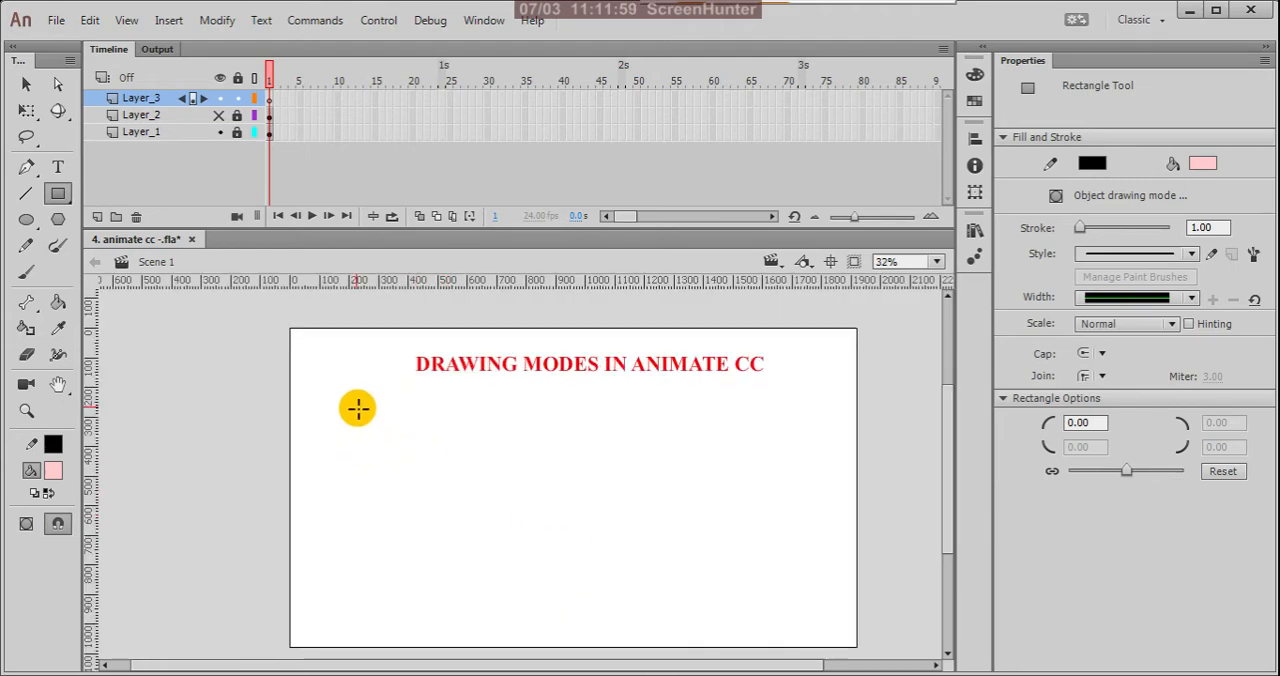
drag(349, 399, 380, 430)
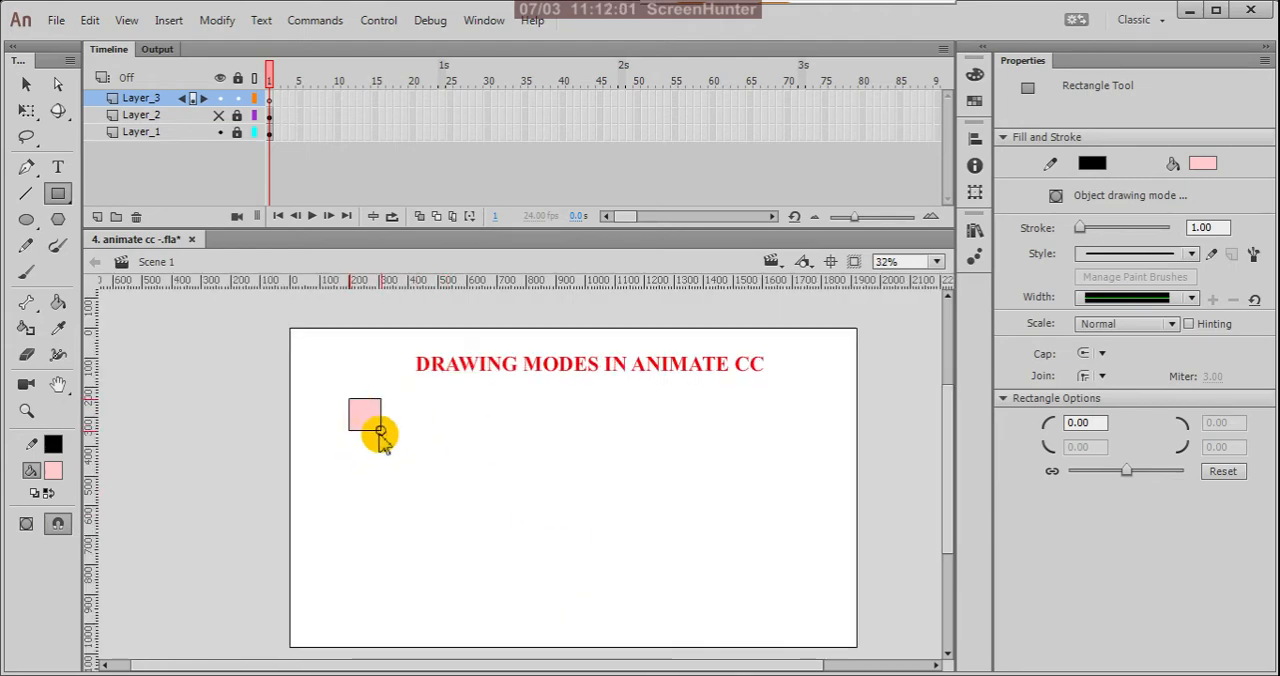
key(ctrl+z)
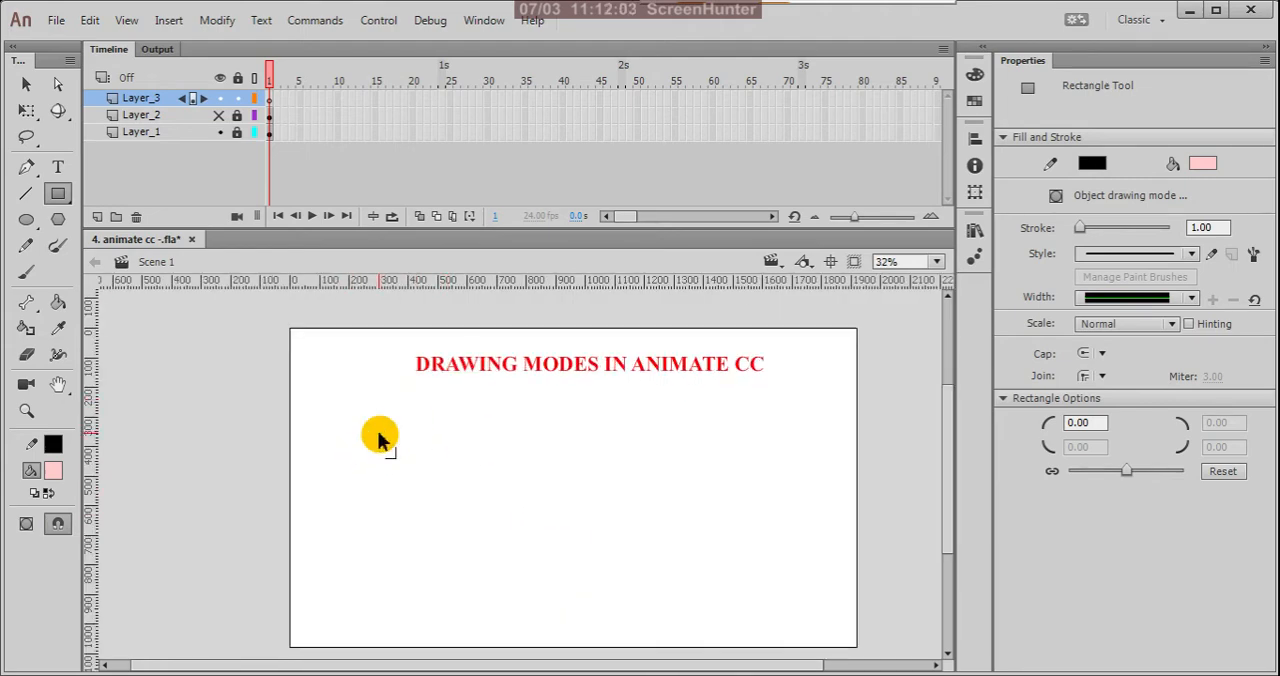
Step: Draw a pink circle head near the stage's left edge and a tall body rectangle just below it in merge mode
click(26, 219)
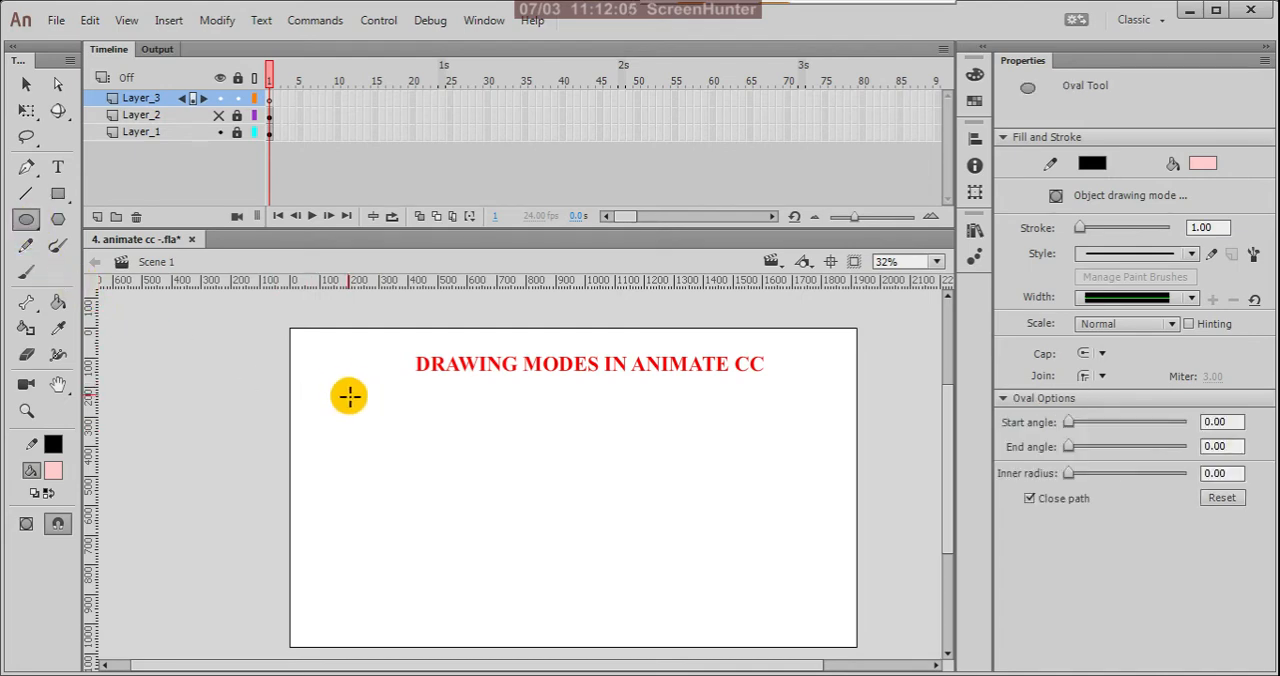
drag(352, 389, 390, 426)
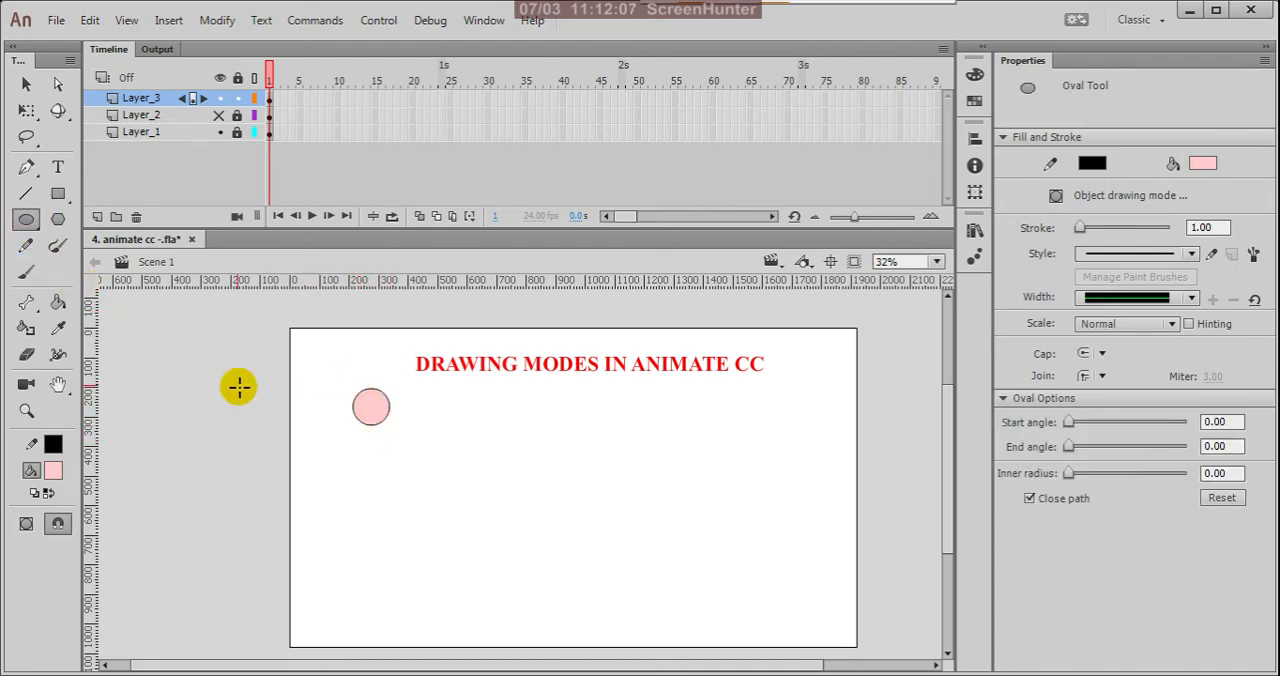
click(58, 195)
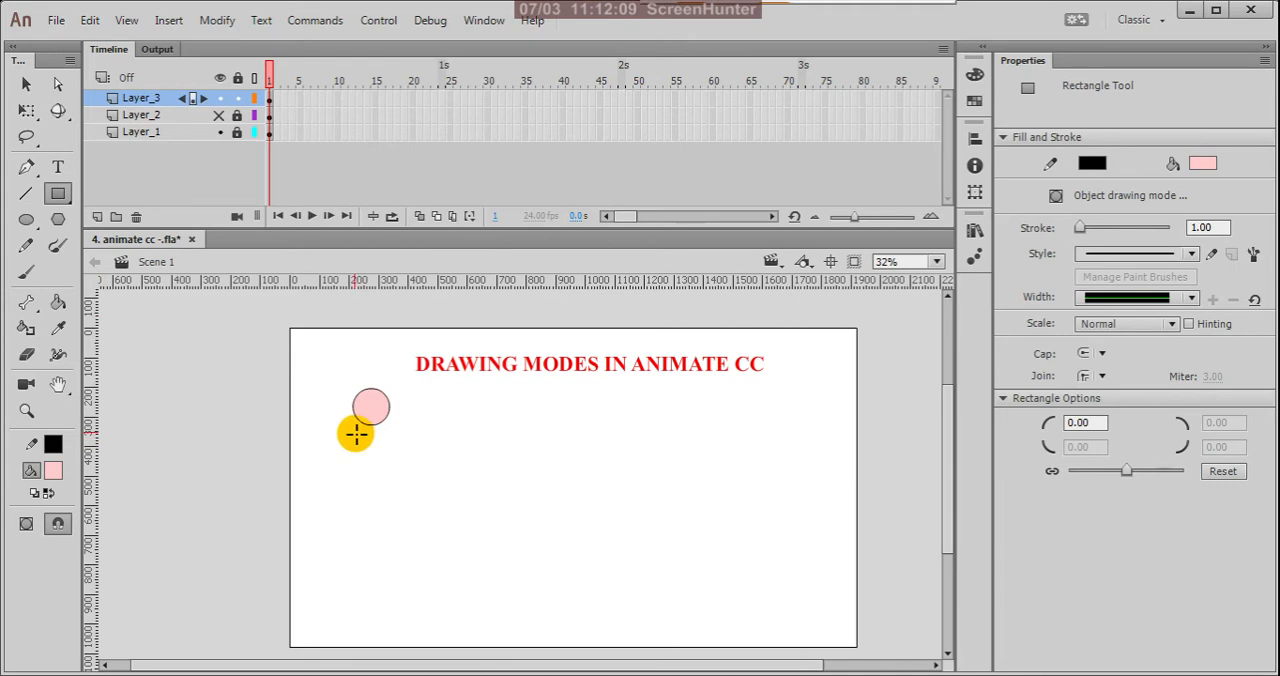
mouse_move(354, 432)
mouse_down()
mouse_move(383, 479)
mouse_move(394, 540)
mouse_move(392, 517)
mouse_up()
Step: Draw a narrow leg rectangle down from the body's lower left corner and a small square foot at its base
scroll(410, 440, down, 1)
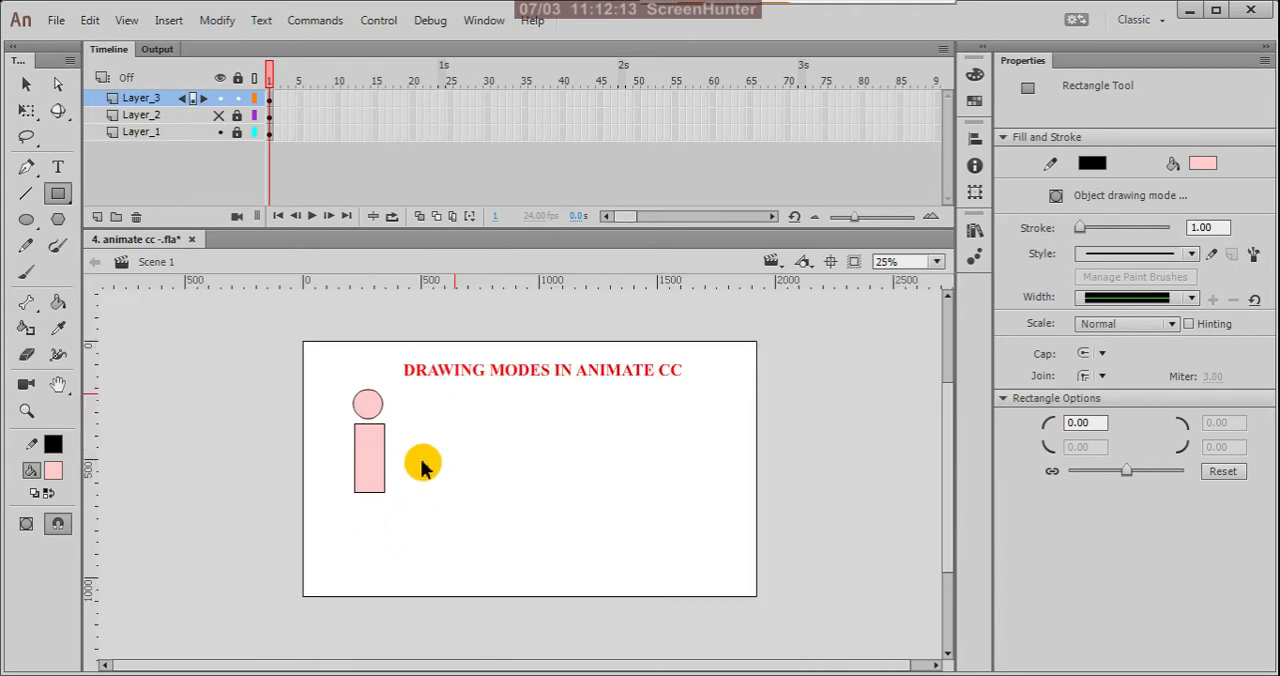
scroll(375, 531, up, 1)
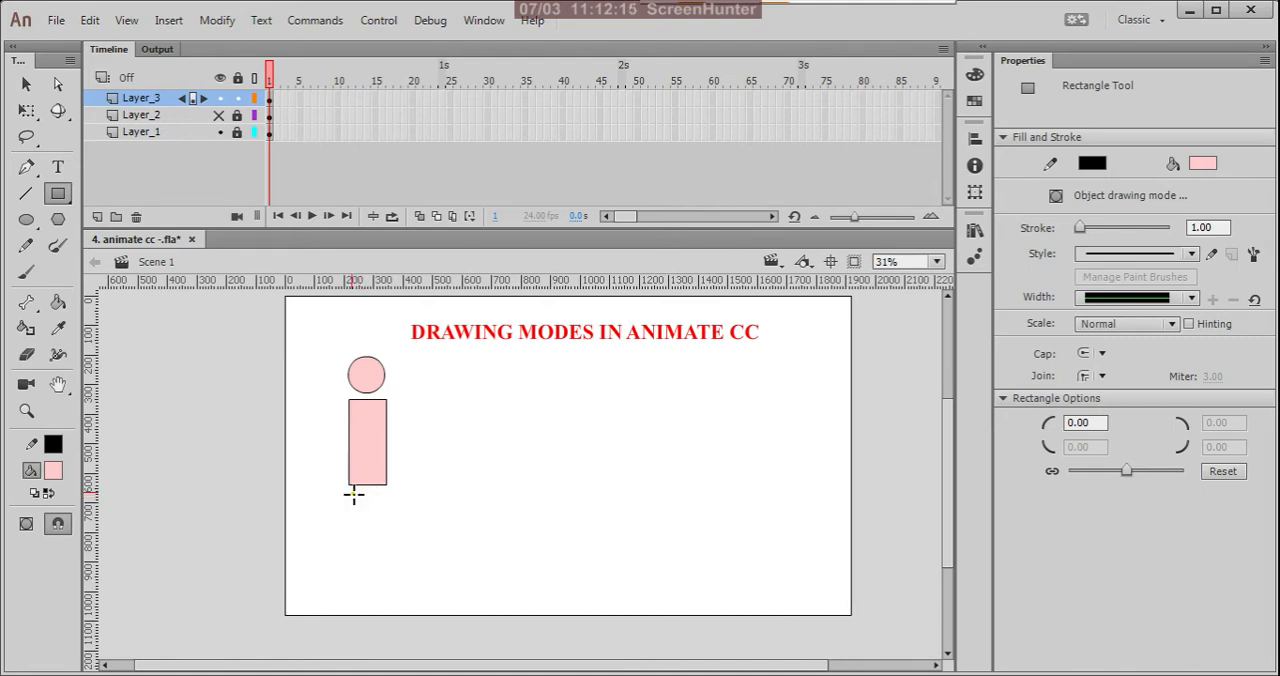
mouse_move(349, 484)
mouse_down()
mouse_move(372, 578)
mouse_move(361, 581)
mouse_up()
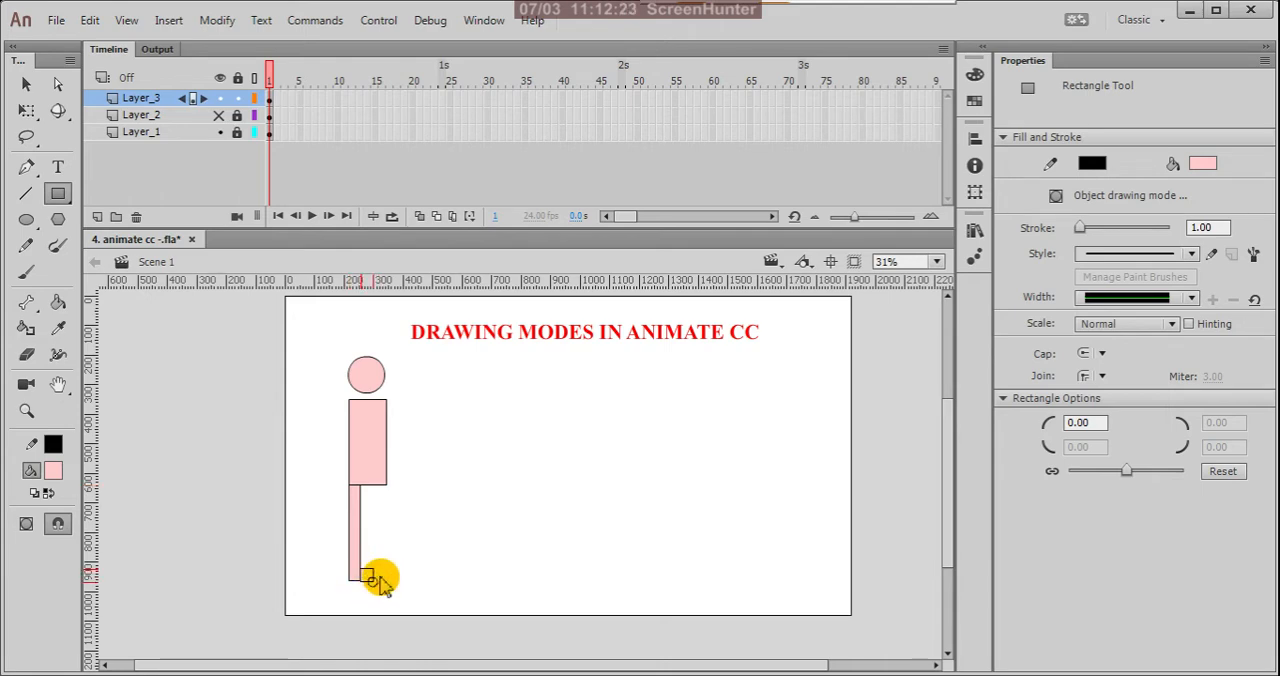
drag(380, 578, 374, 582)
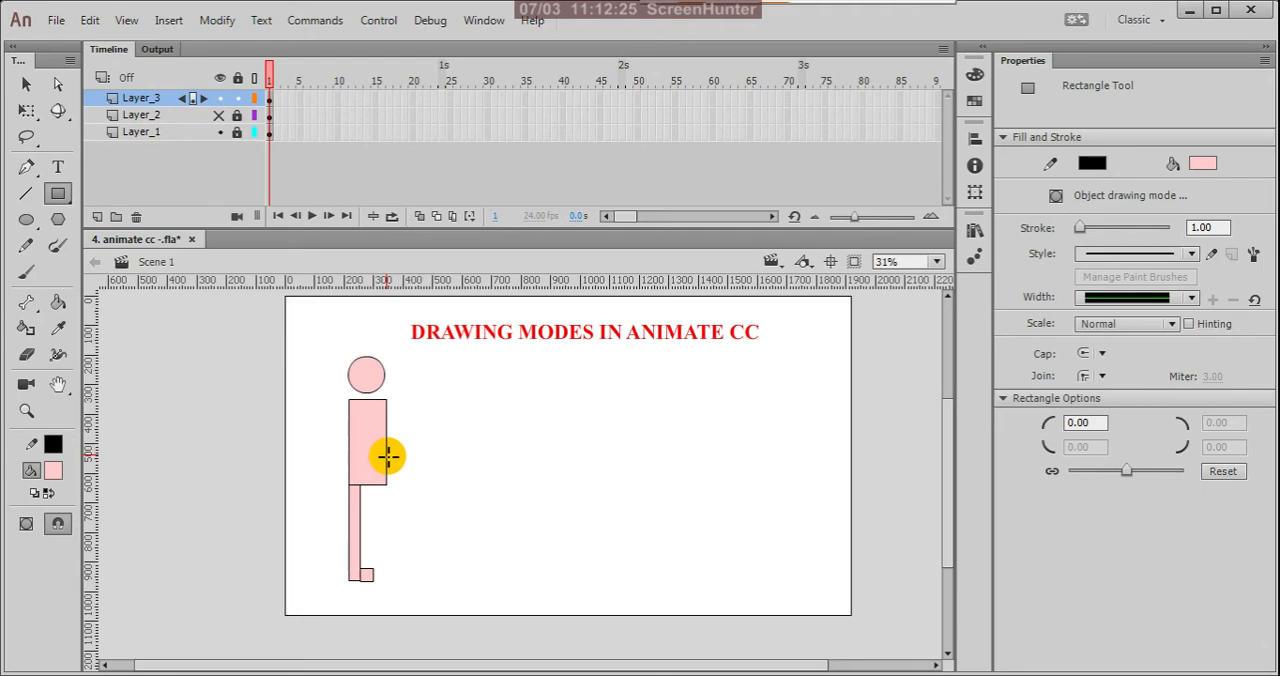
Step: Draw a wide rectangle extending over the body's right edge as an arm, and undo it
scroll(371, 437, up, 2)
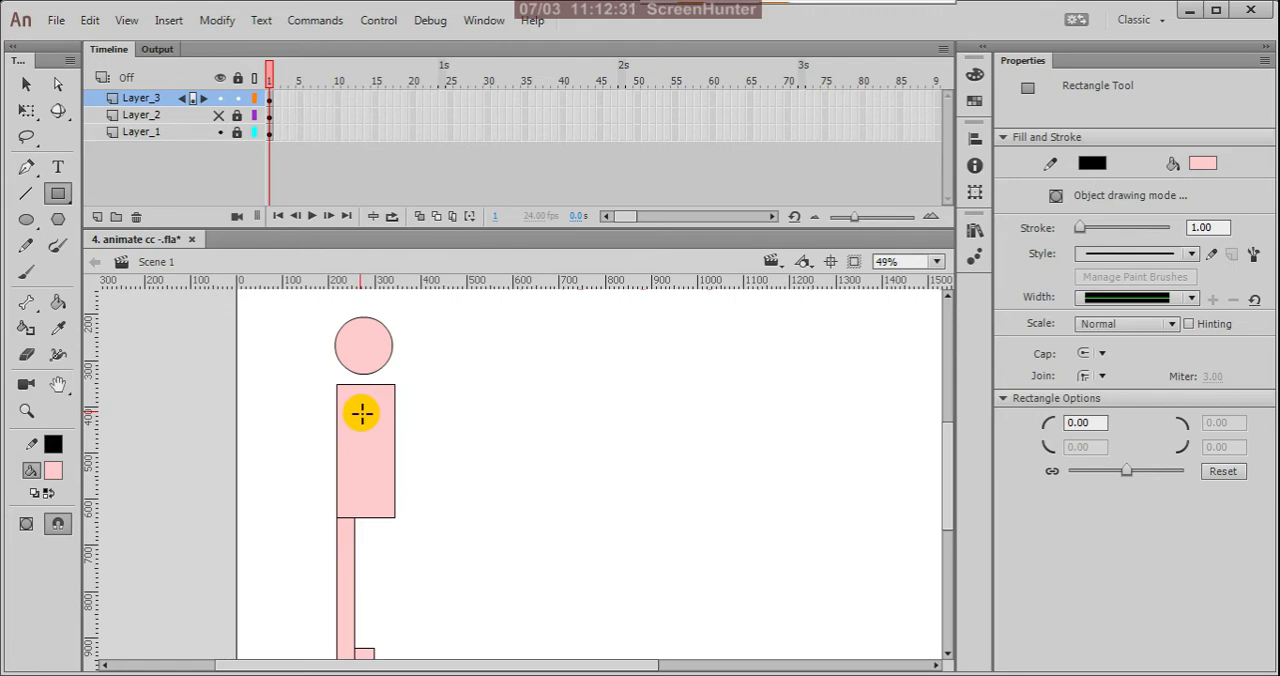
drag(359, 412, 438, 458)
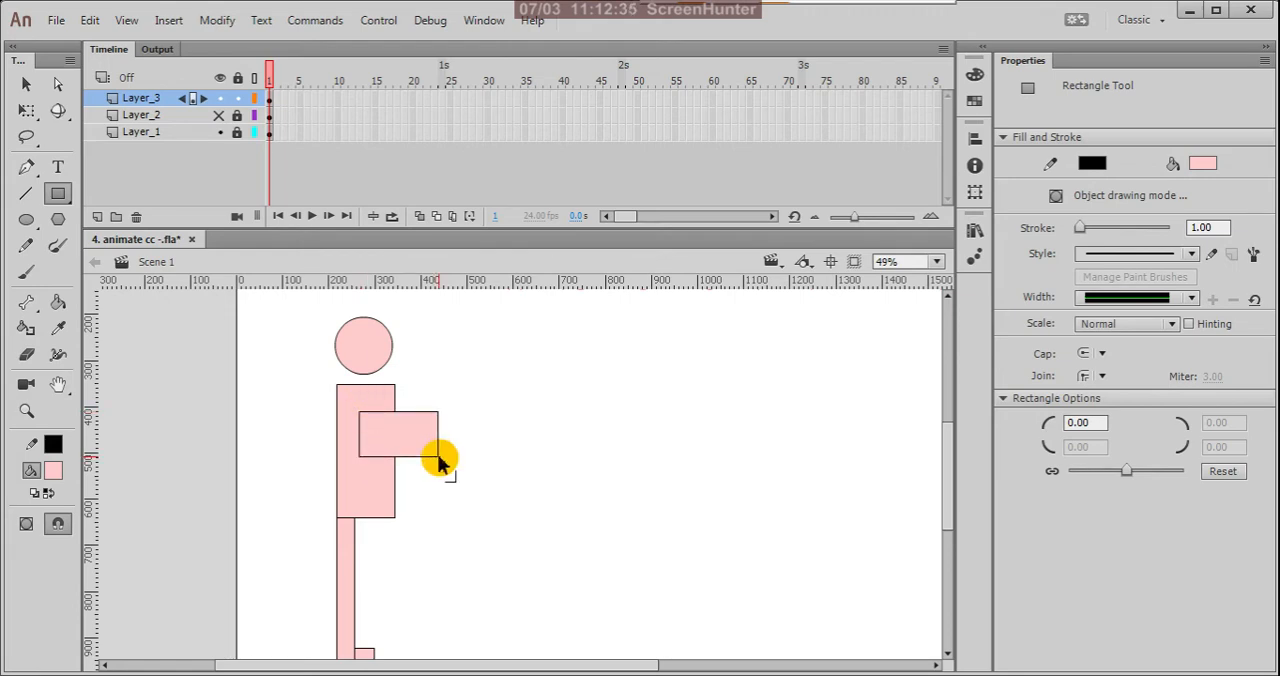
key(ctrl+z)
Step: Draw a narrow arm with a square hand beside the body, about 63 by 254 px overall, and move both onto the body at X 250, Y 380
drag(448, 426, 477, 542)
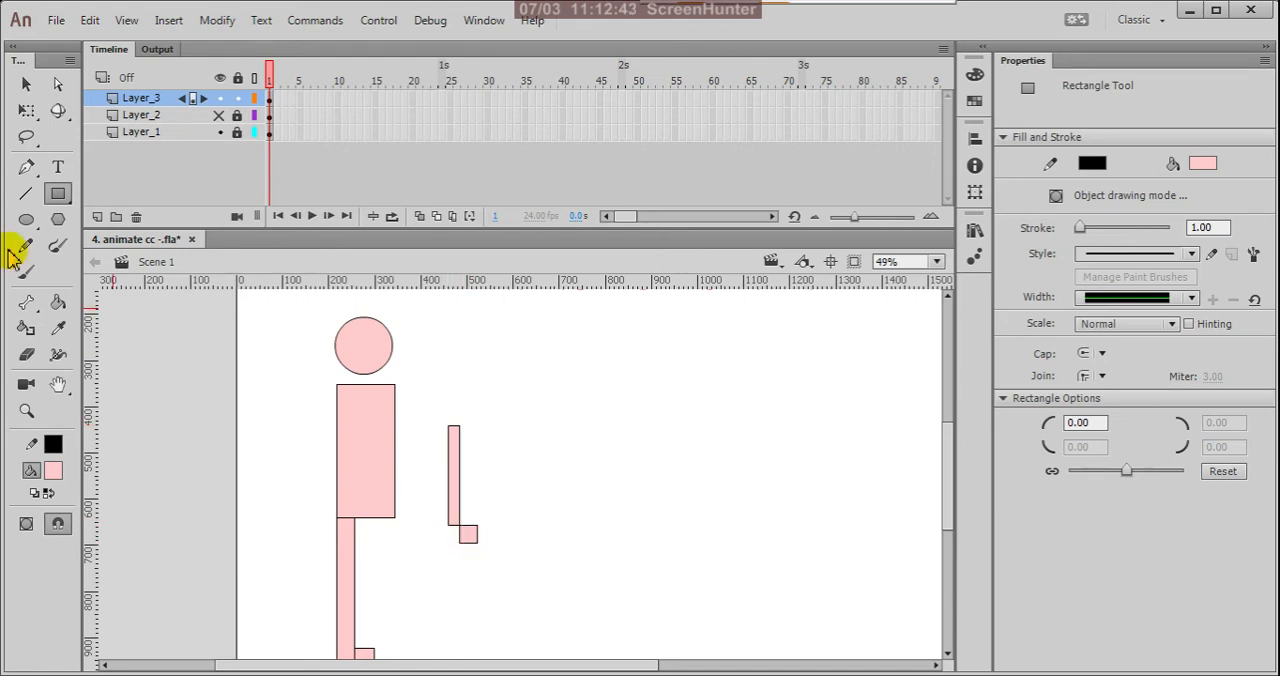
click(26, 84)
drag(414, 388, 510, 585)
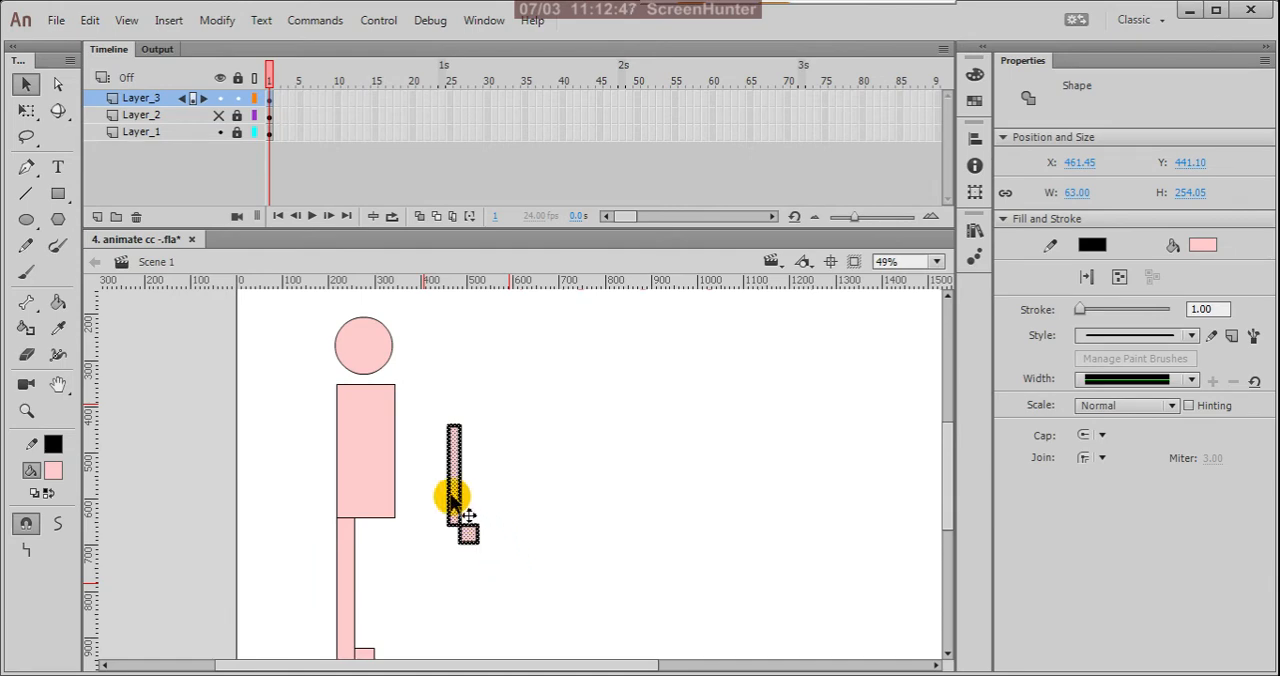
drag(460, 476, 358, 449)
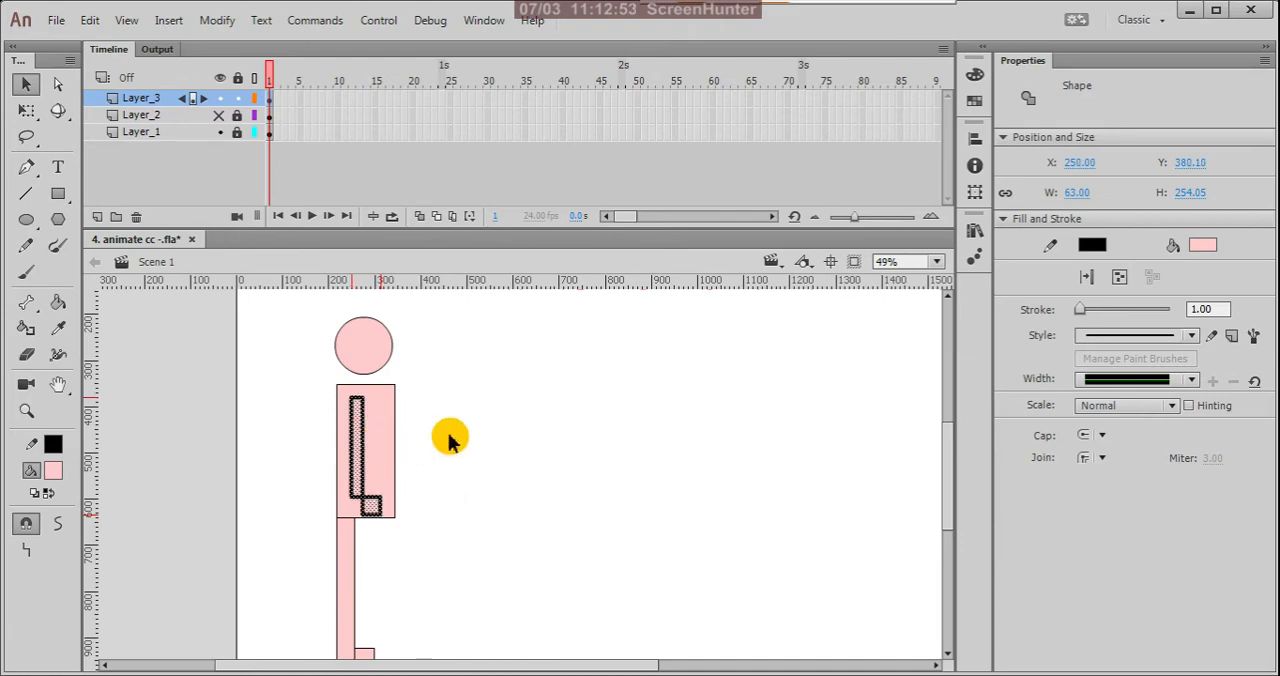
click(556, 440)
scroll(450, 390, down, 3)
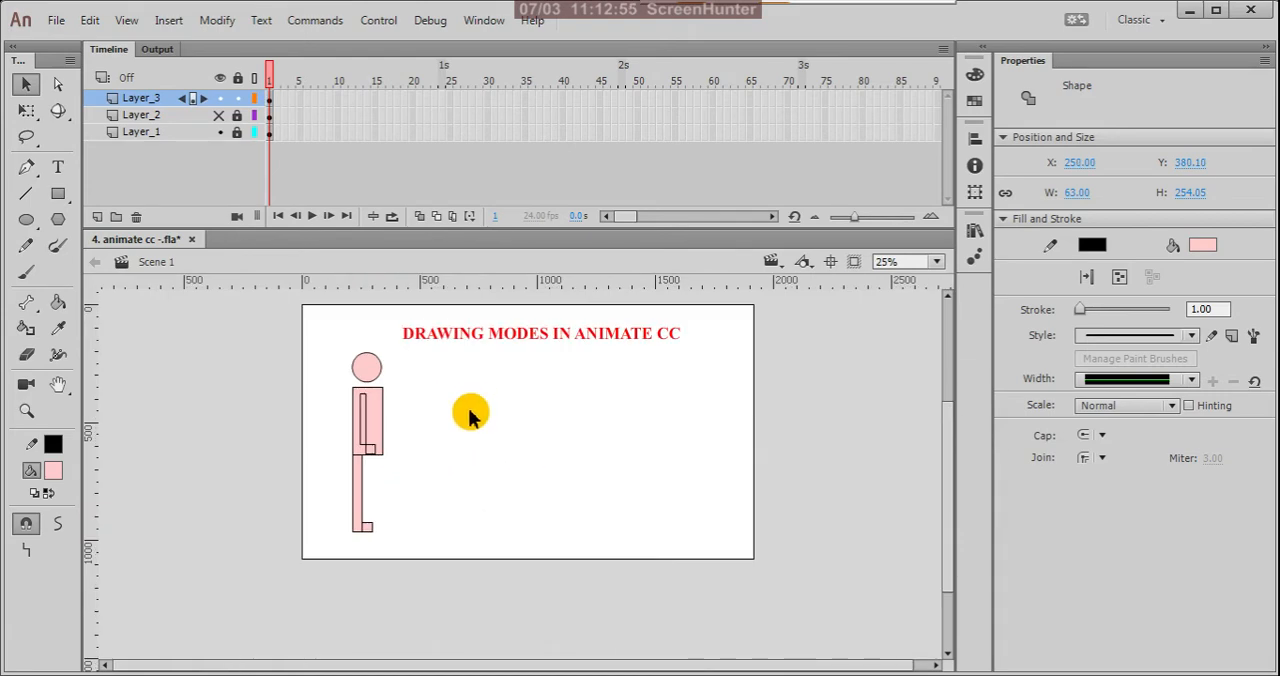
scroll(357, 417, up, 4)
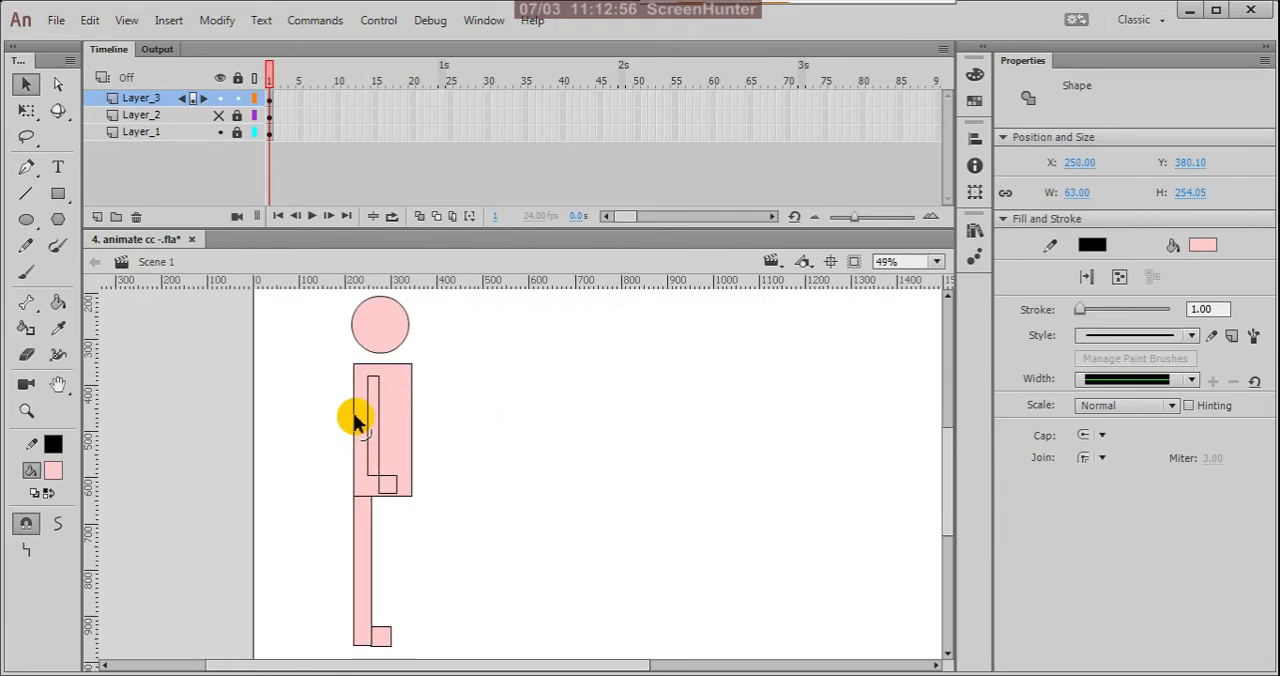
click(516, 440)
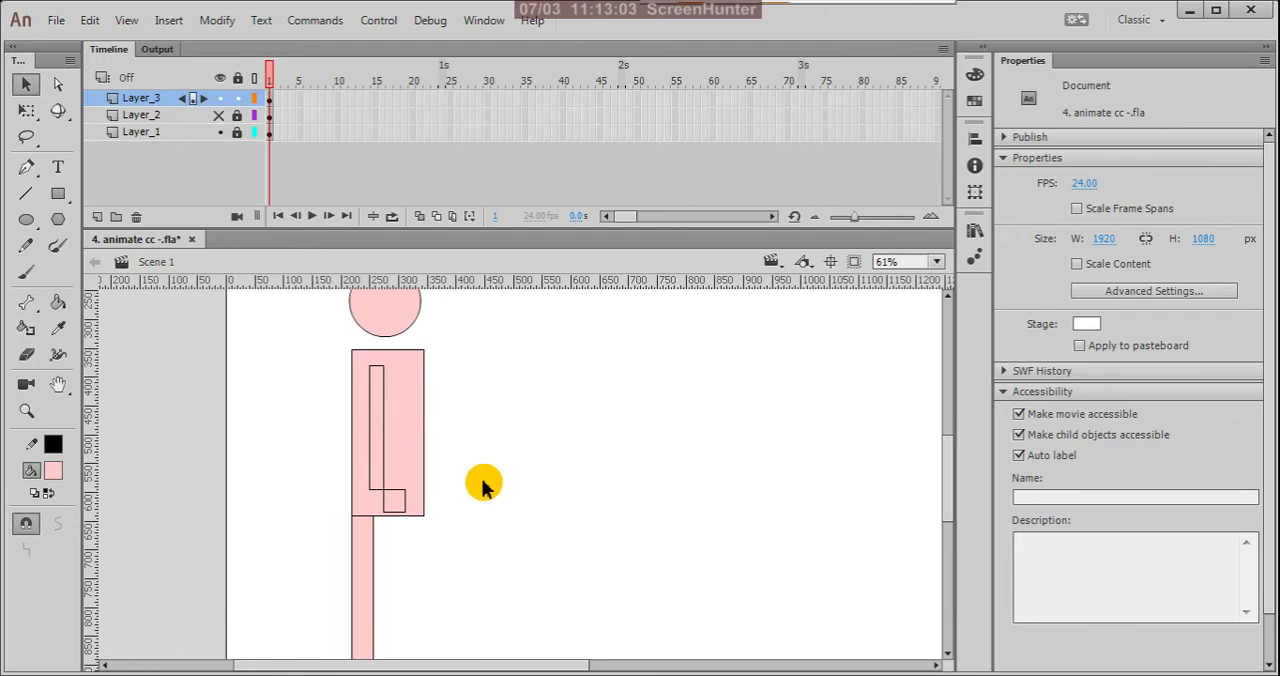
scroll(485, 486, down, 1)
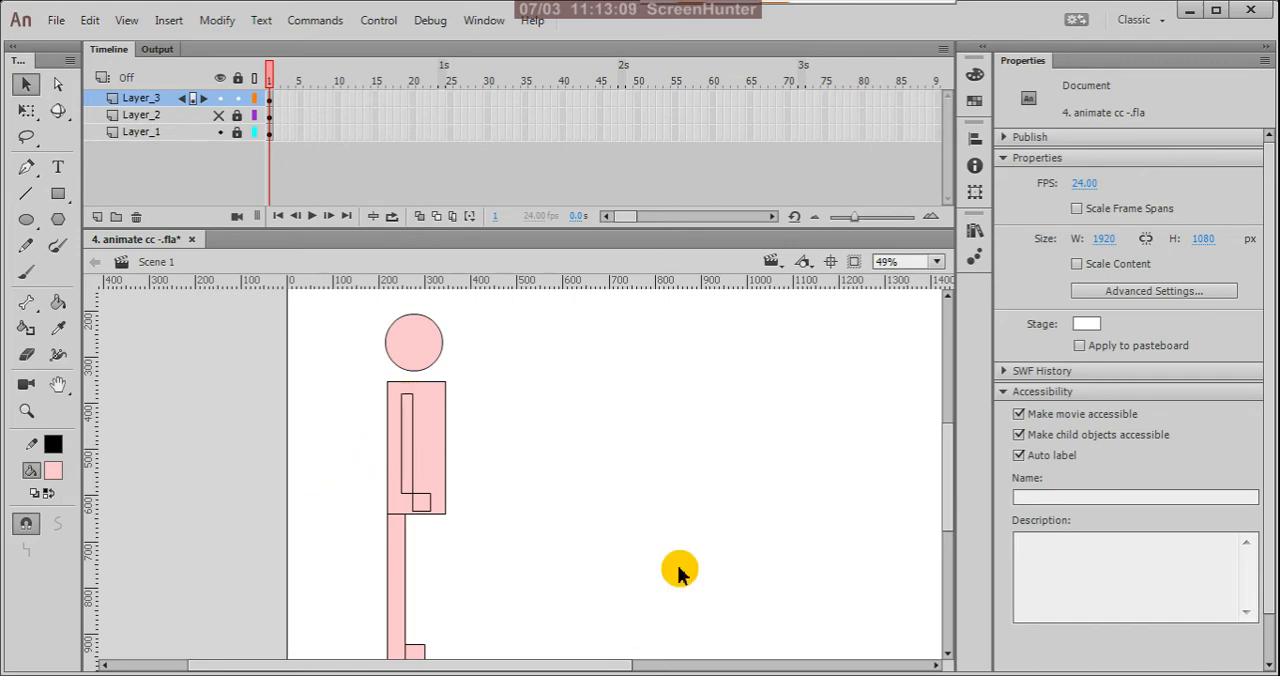
scroll(402, 460, up, 2)
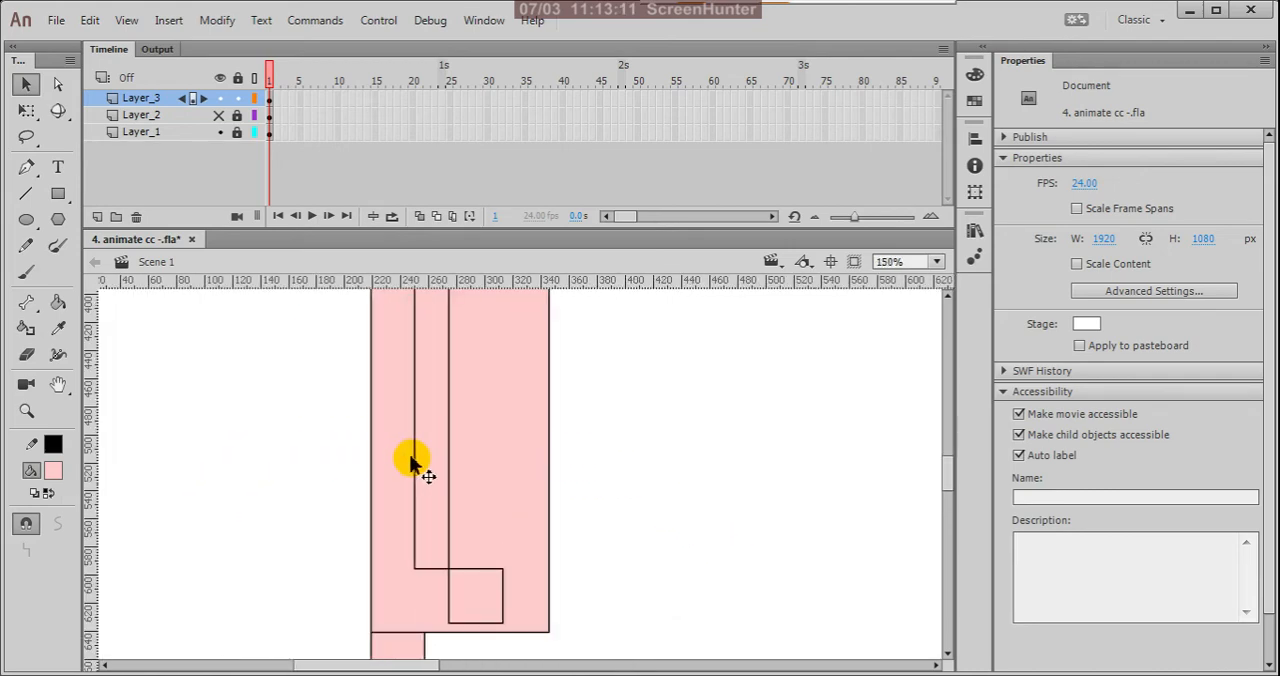
Step: Select the fills and outlines of the merge-mode arm and hand, and rotate them clockwise about the shoulder, out past the body's left edge
click(415, 457)
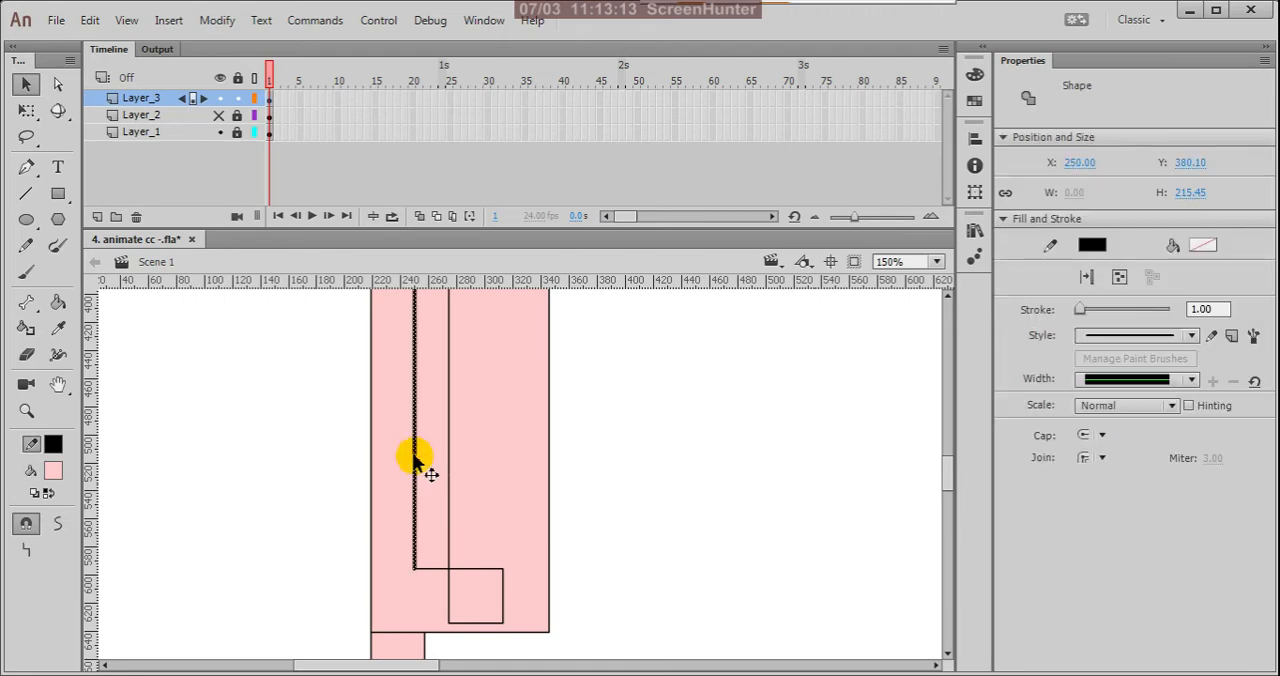
shift+click(447, 479)
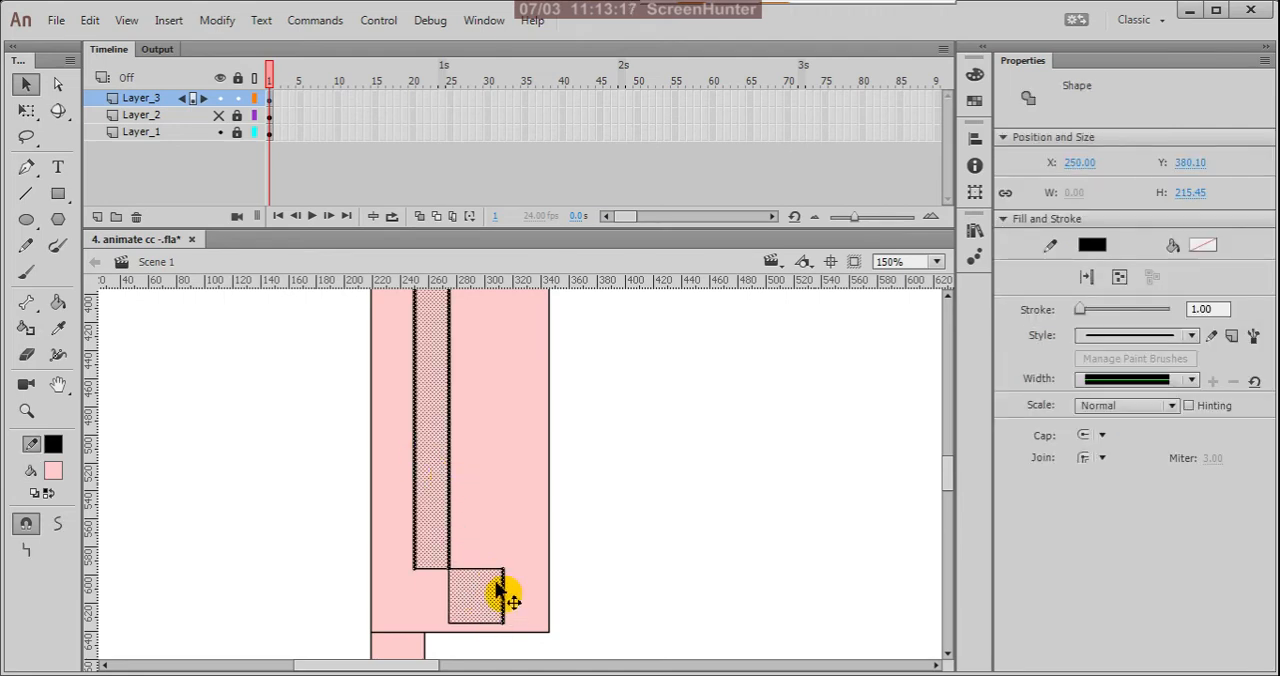
shift+click(502, 572)
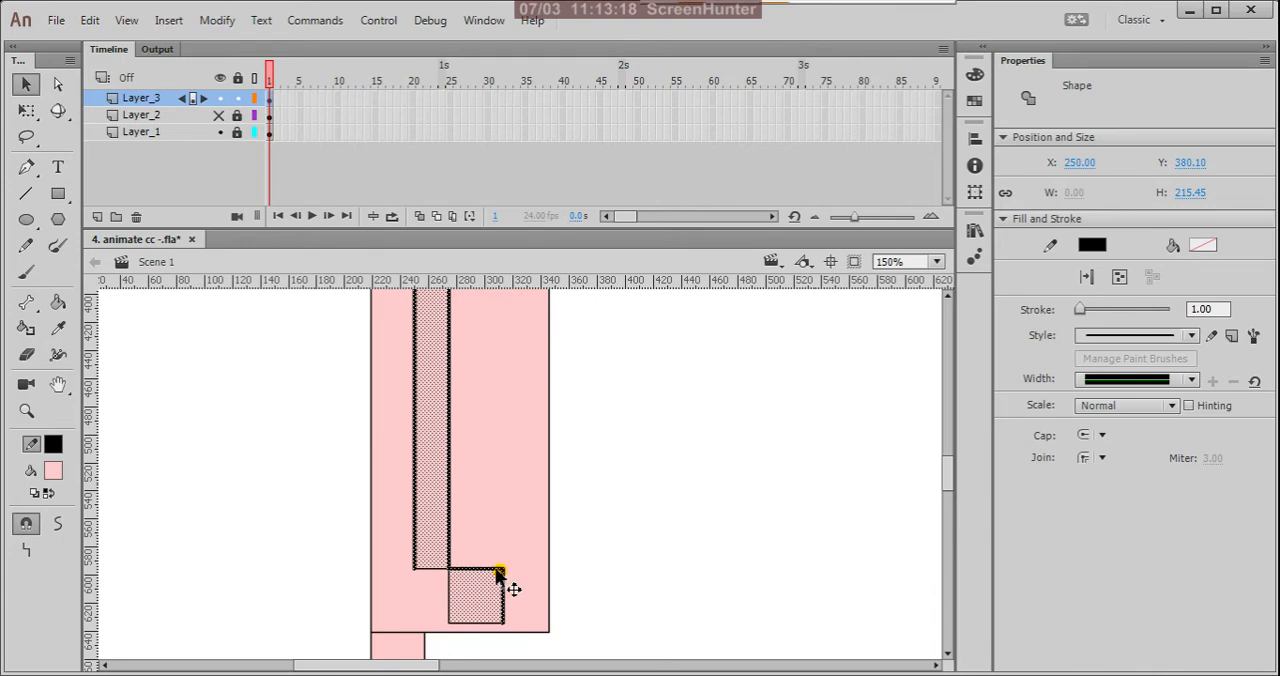
shift+click(449, 606)
shift+click(475, 624)
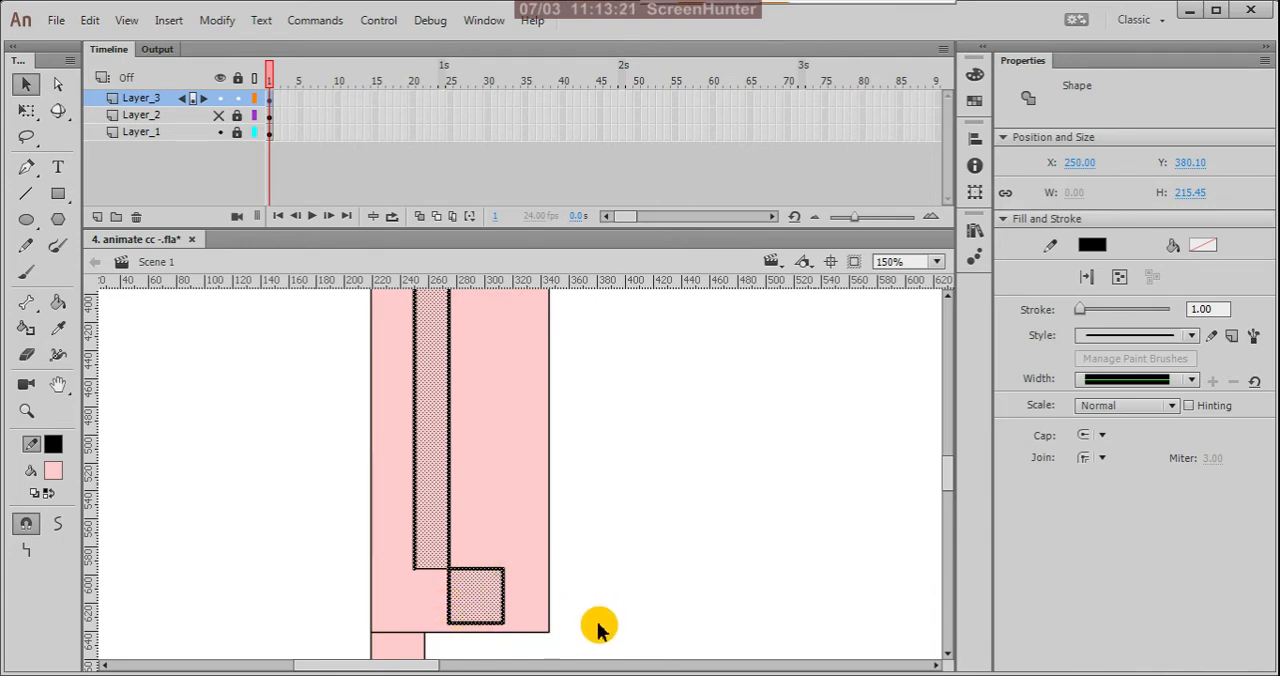
shift+click(437, 570)
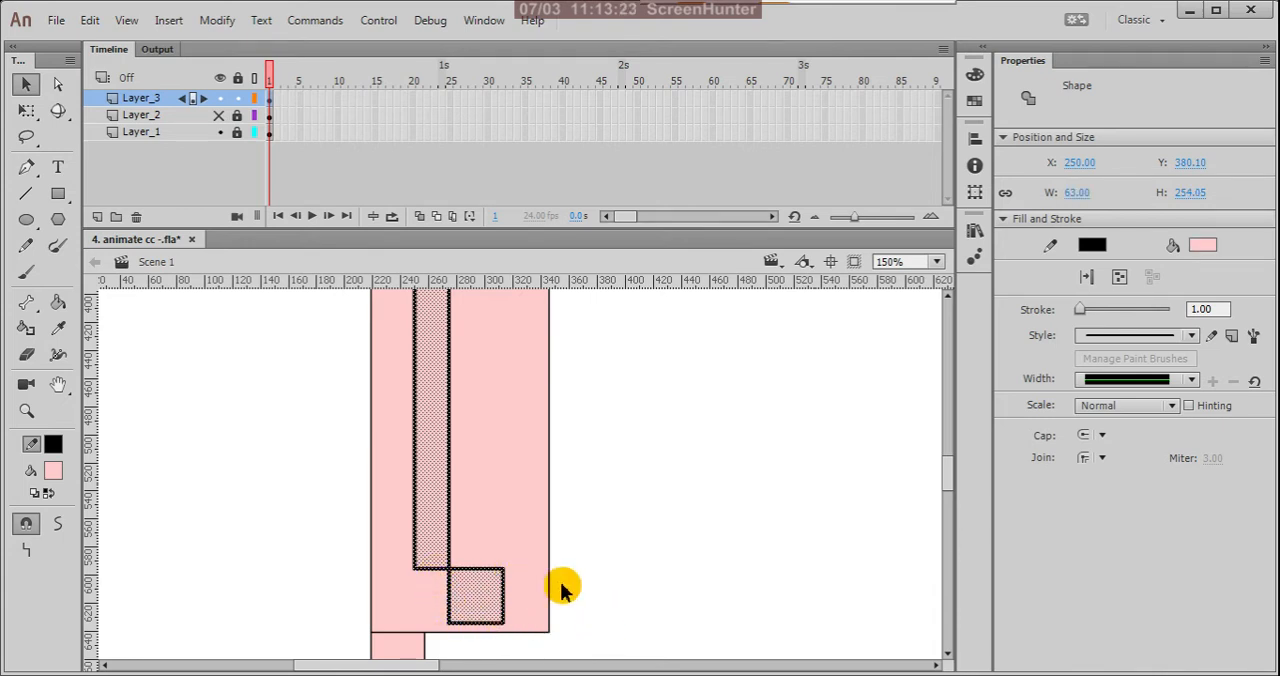
scroll(565, 598, down, 3)
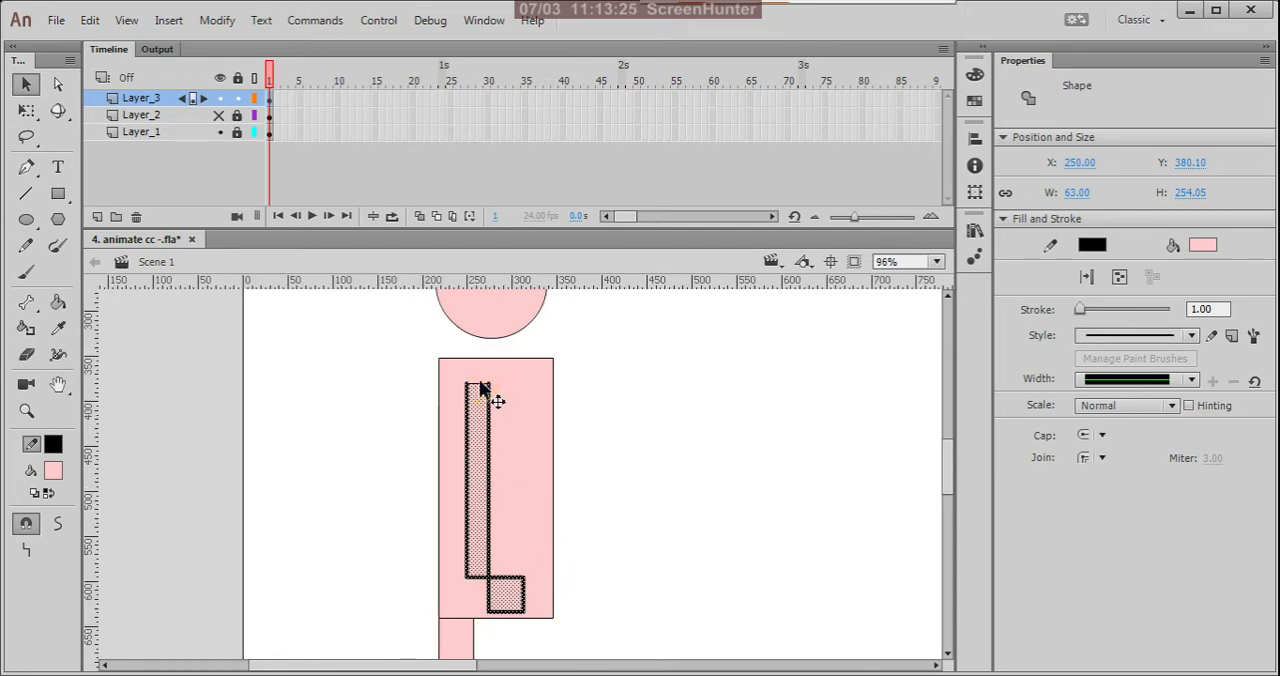
key(q)
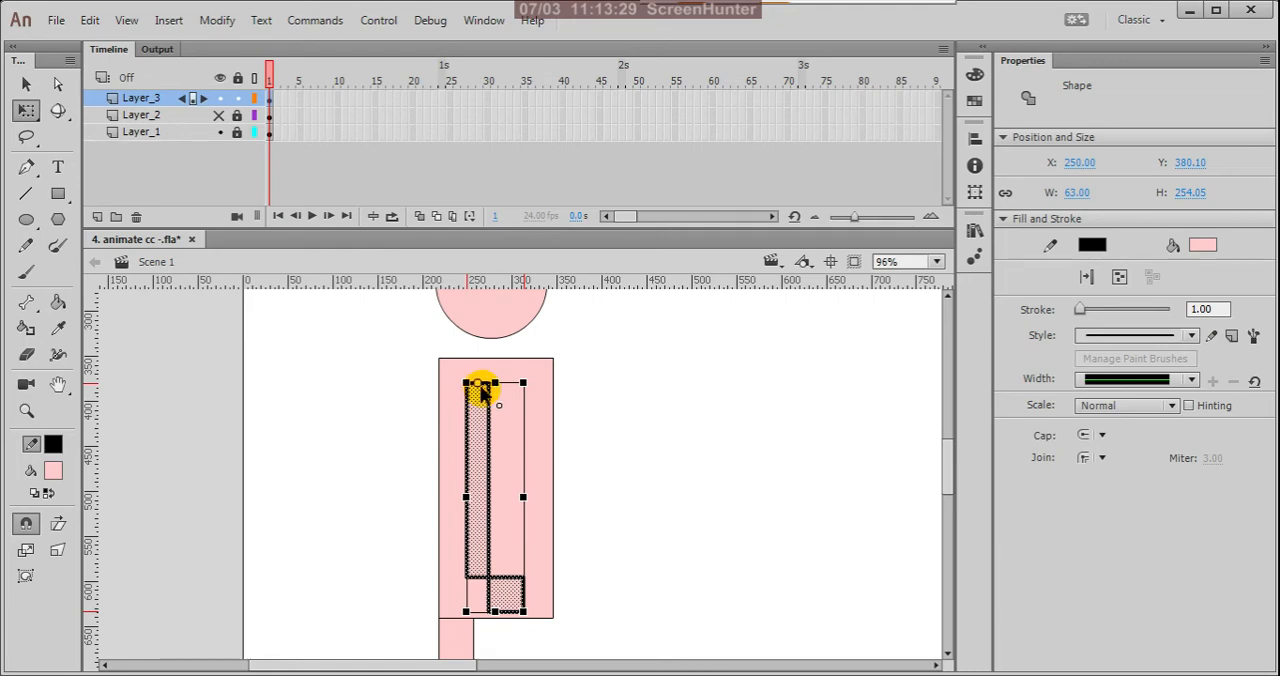
drag(529, 622, 320, 520)
click(666, 530)
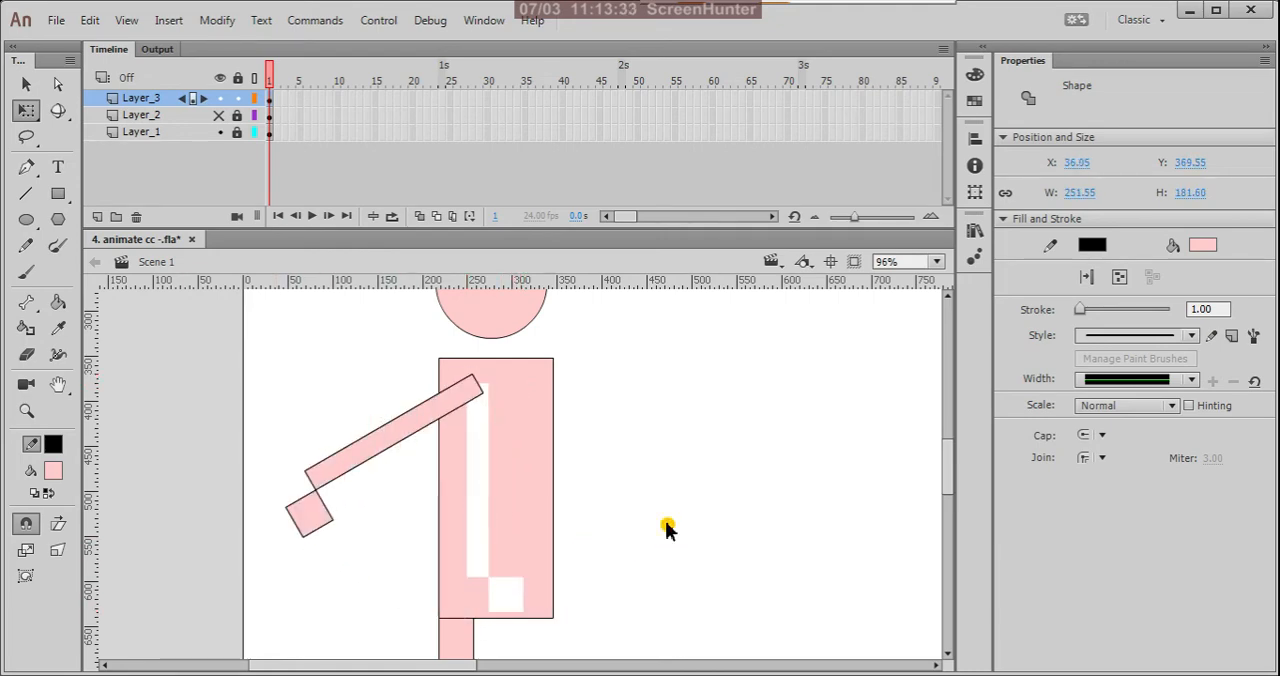
scroll(651, 500, down, 4)
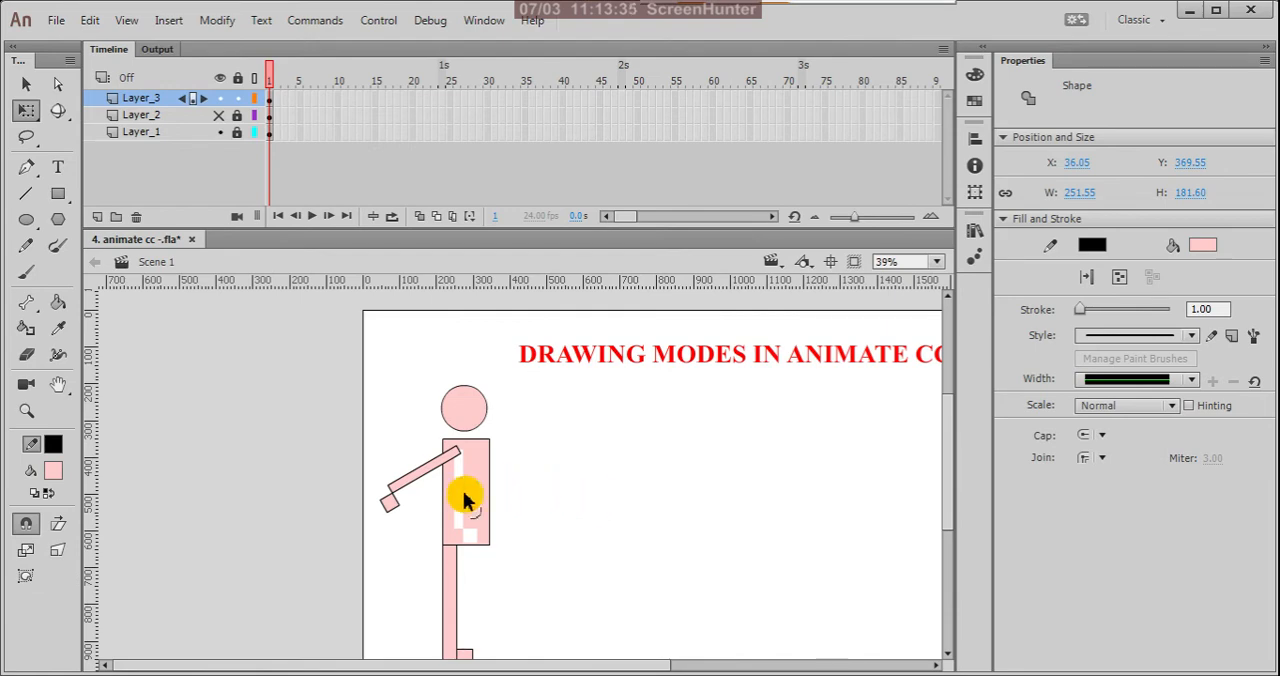
scroll(450, 495, up, 3)
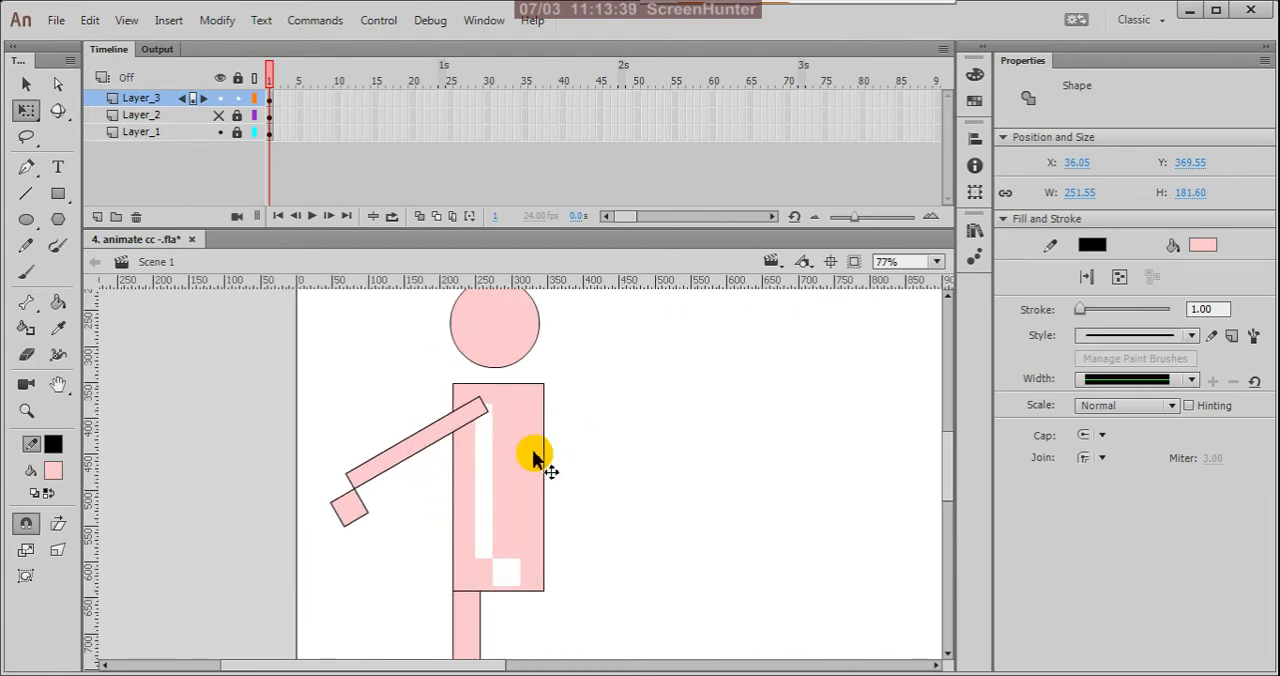
Step: Move the rotated arm's fill down out of its outline, and undo both this move and the arm's rotation
click(466, 420)
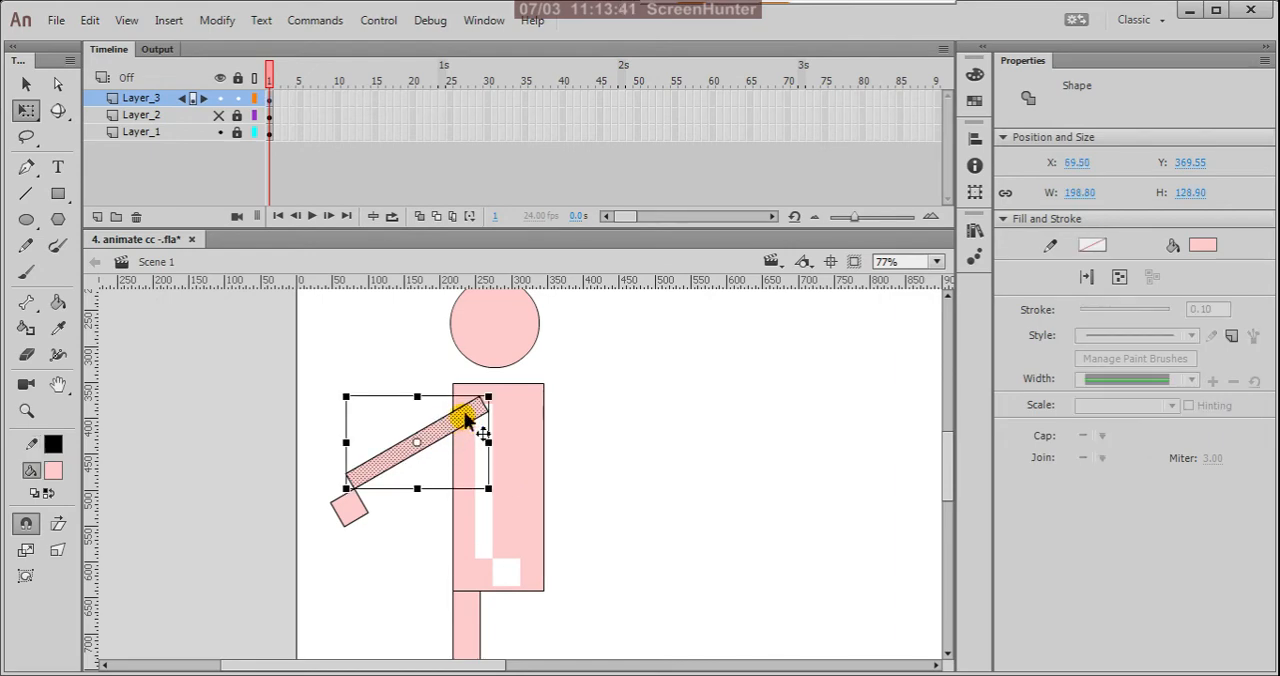
drag(474, 428, 449, 505)
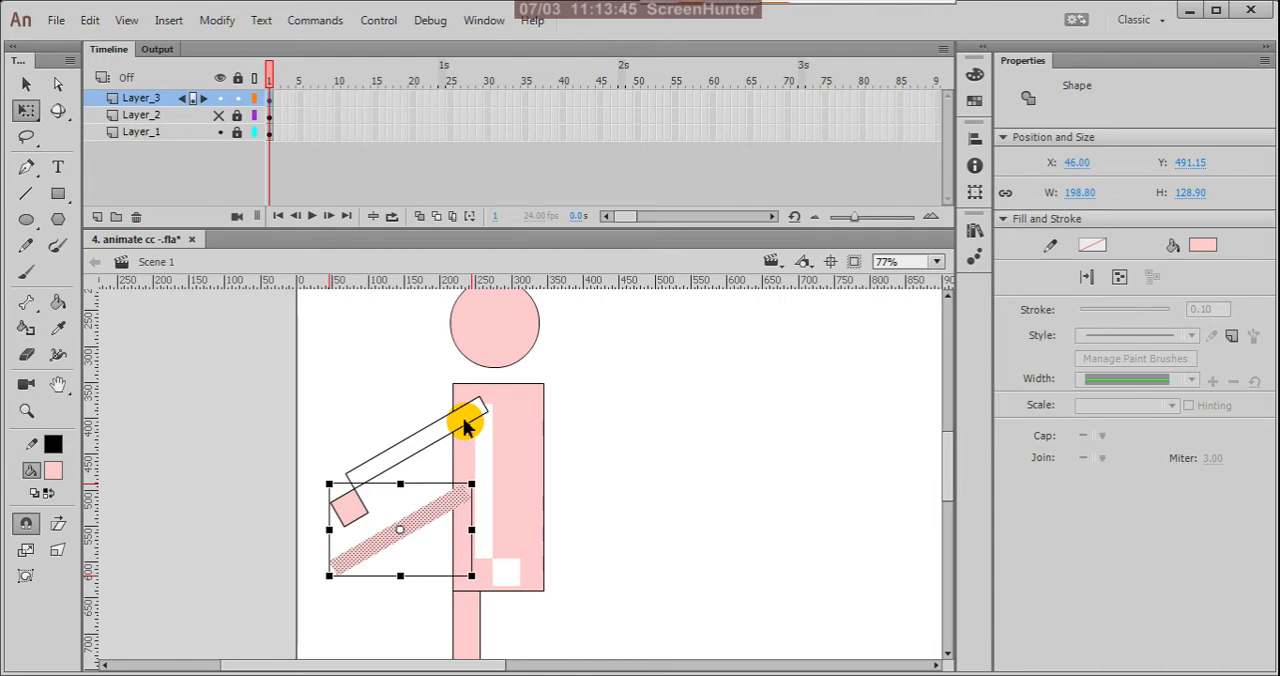
key(ctrl+z)
key(ctrl+z)
key(ctrl+z)
key(ctrl+z)
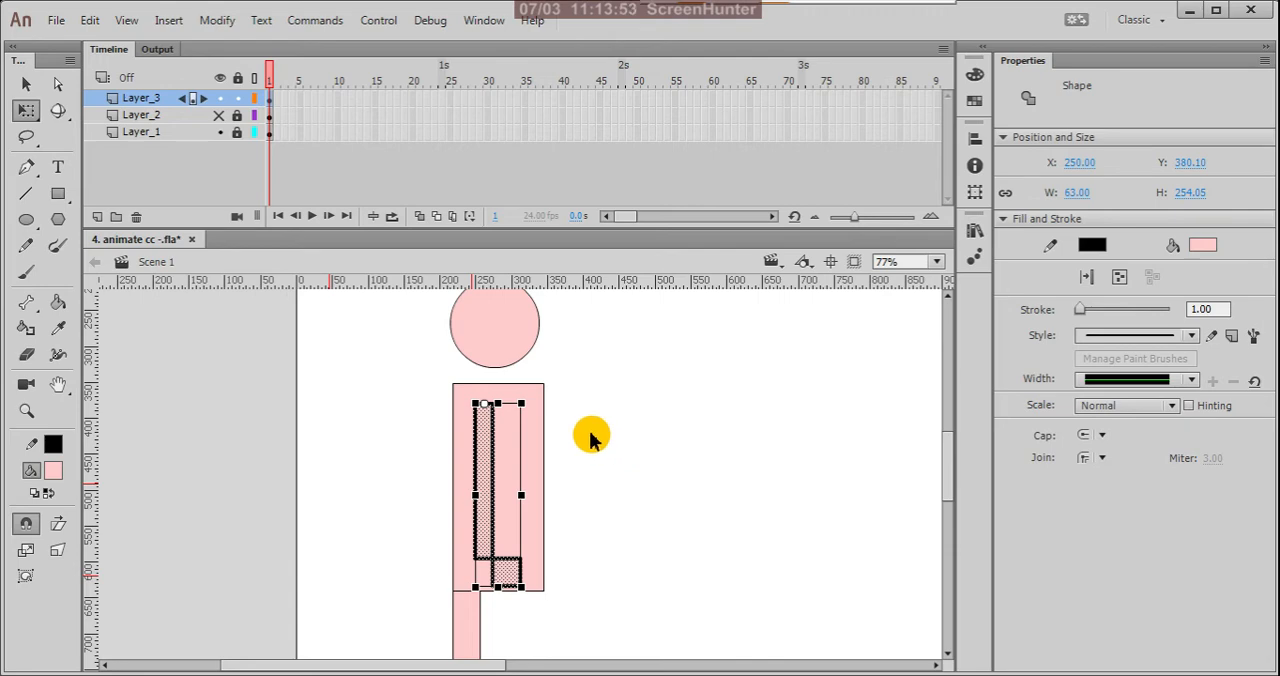
click(392, 378)
Step: Turn on object drawing mode for the Oval tool and draw a pink circle head to the right of the first figure
scroll(503, 522, down, 4)
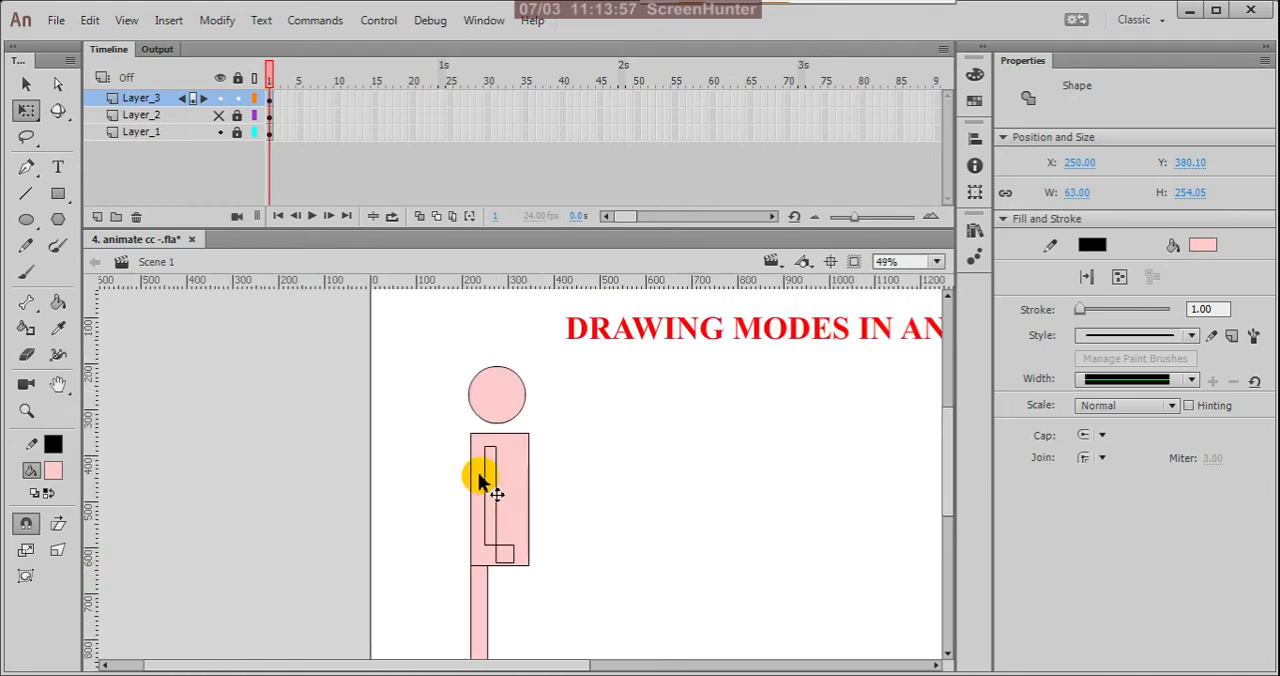
click(29, 220)
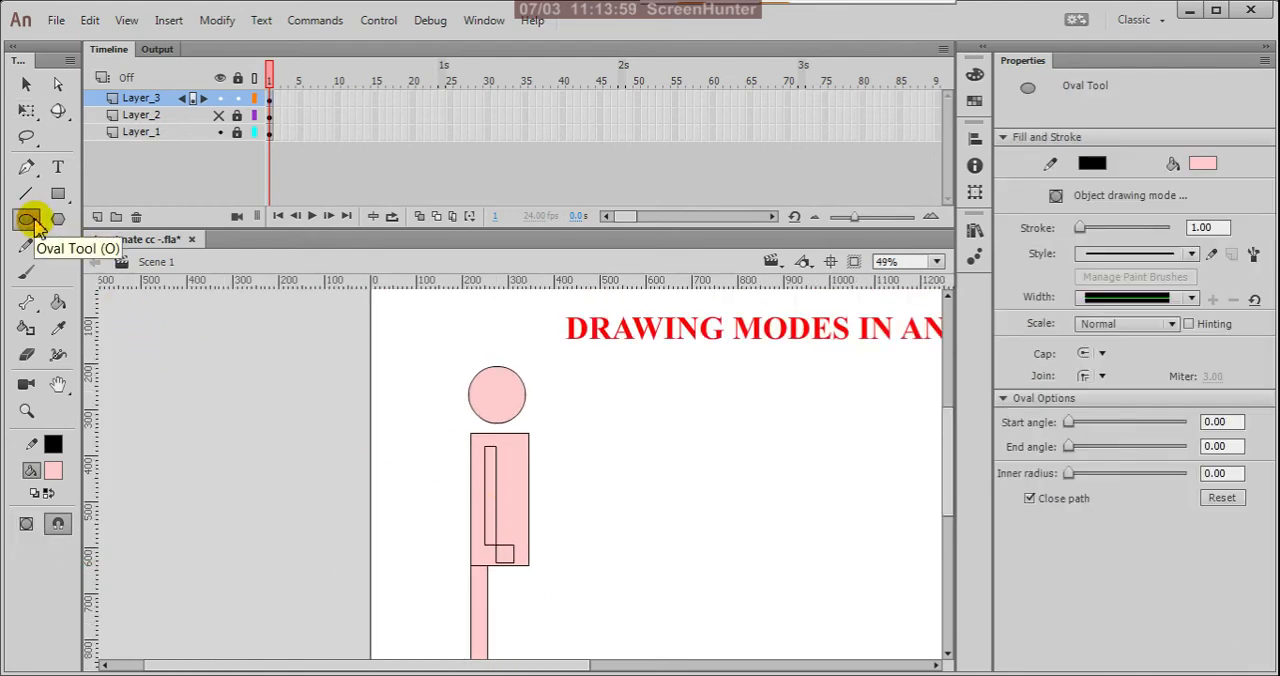
click(25, 526)
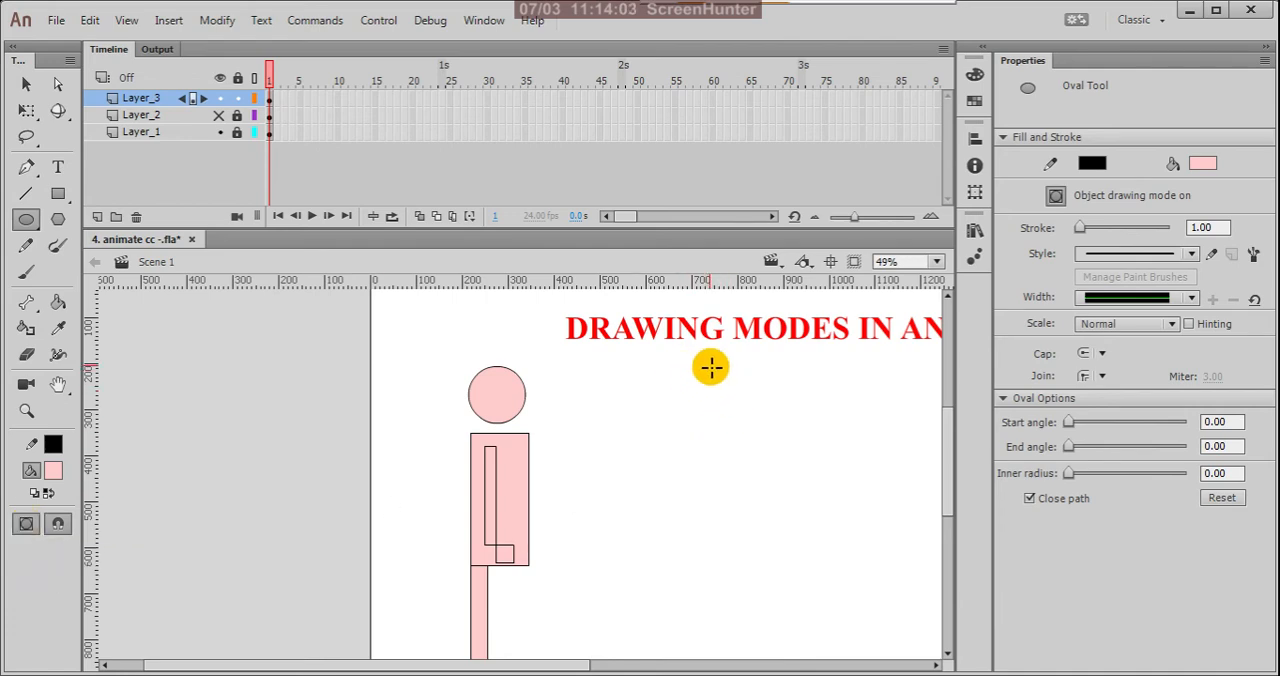
drag(713, 366, 757, 414)
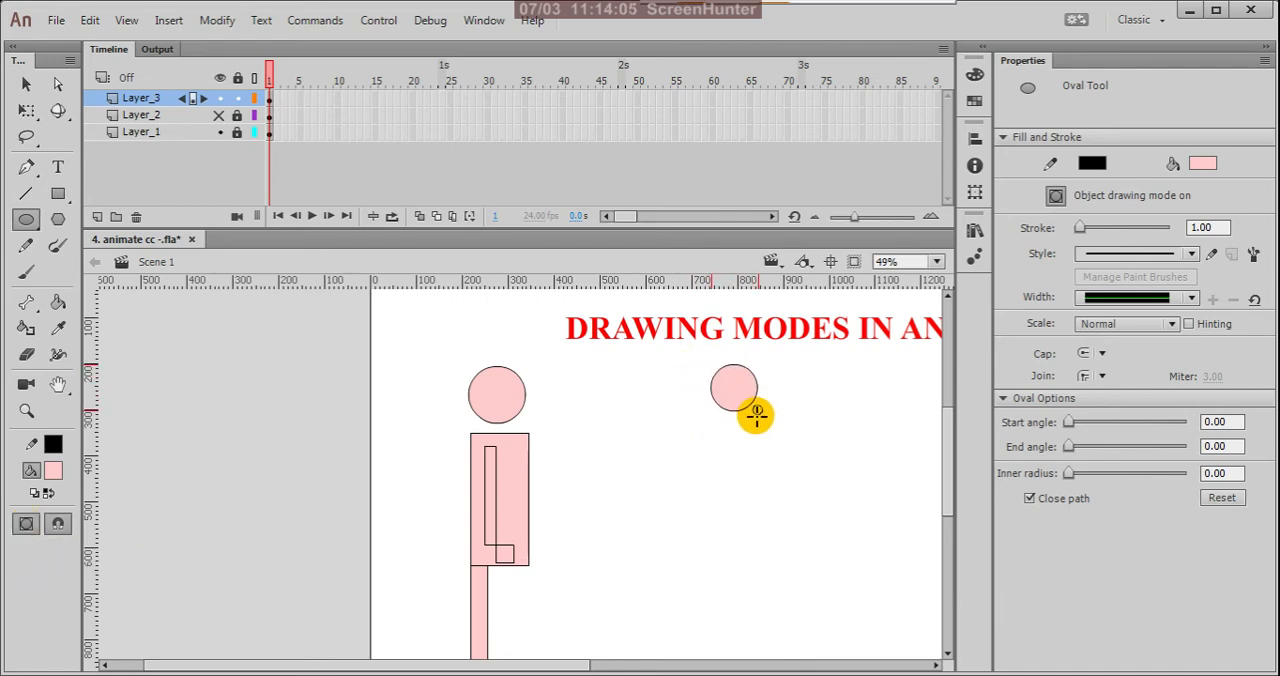
Step: Draw a body rectangle about 137 by 276 px below the second head and shift it left to about X 733
click(58, 193)
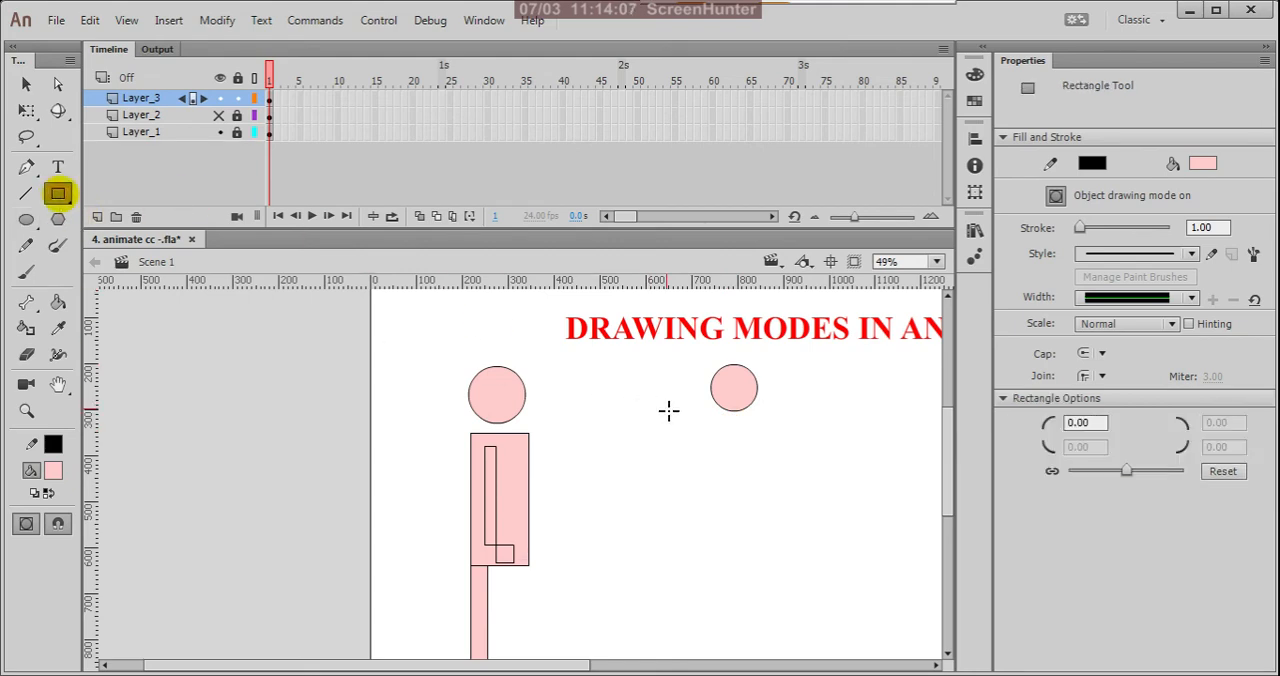
drag(722, 430, 785, 558)
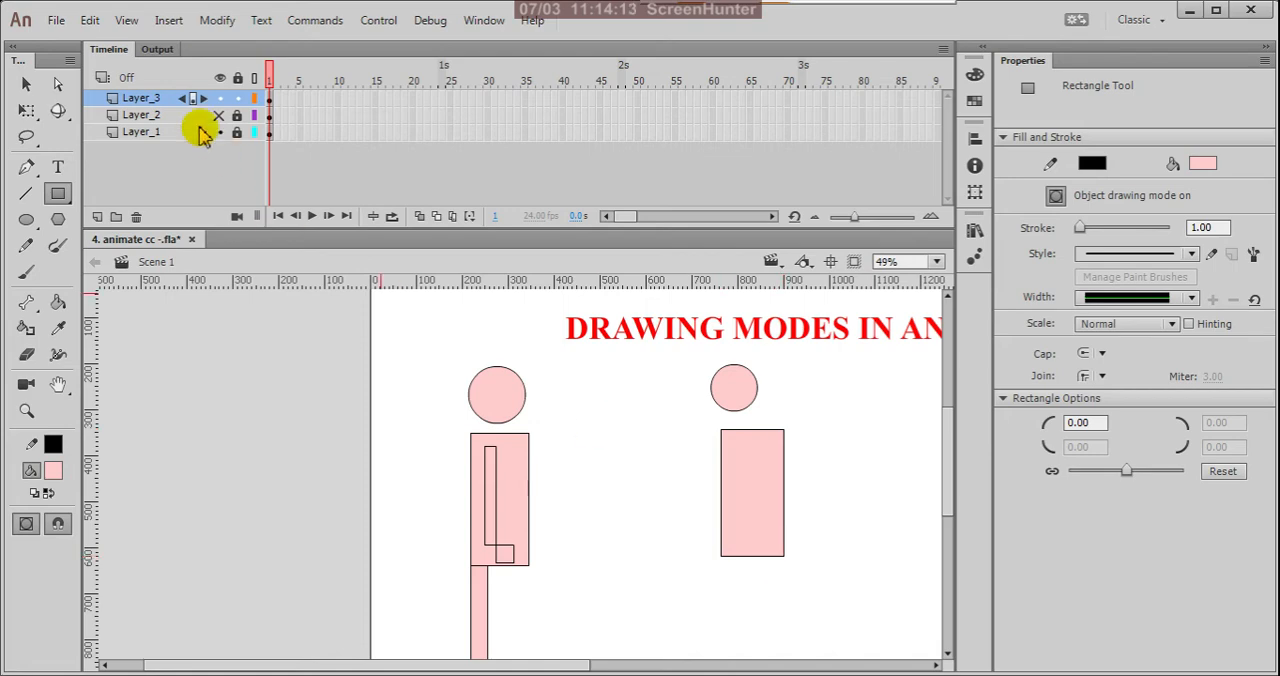
click(26, 84)
click(756, 488)
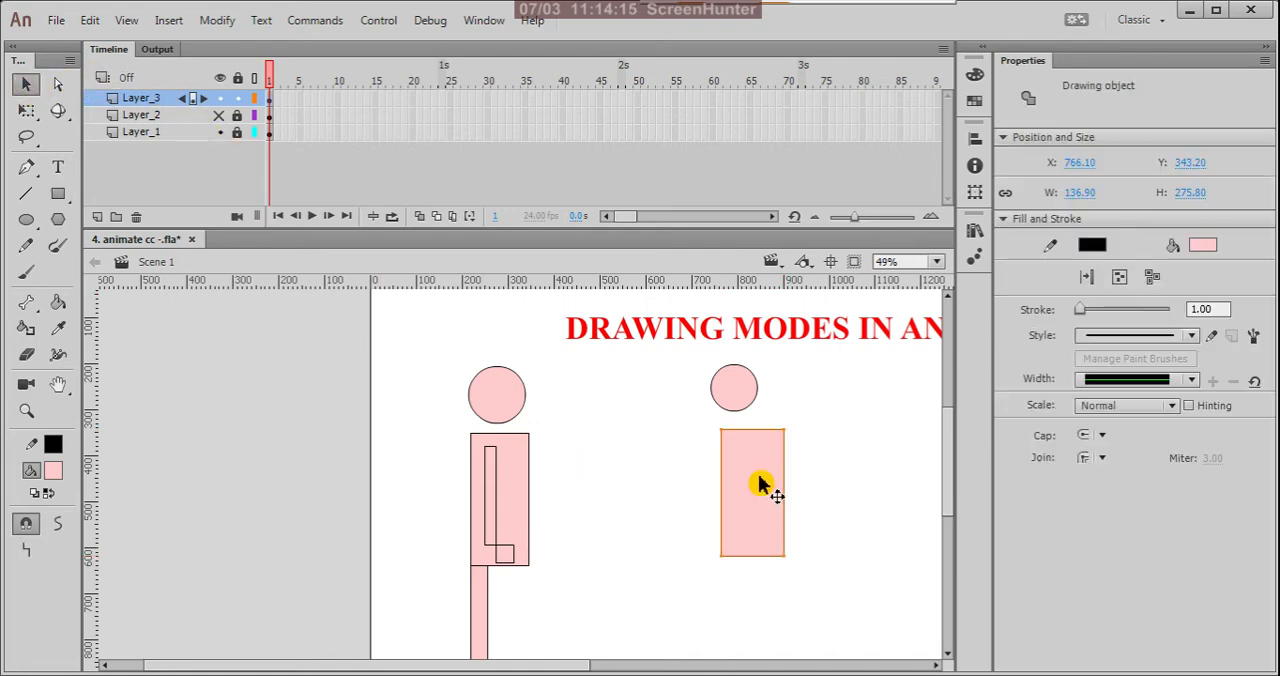
drag(751, 480, 733, 481)
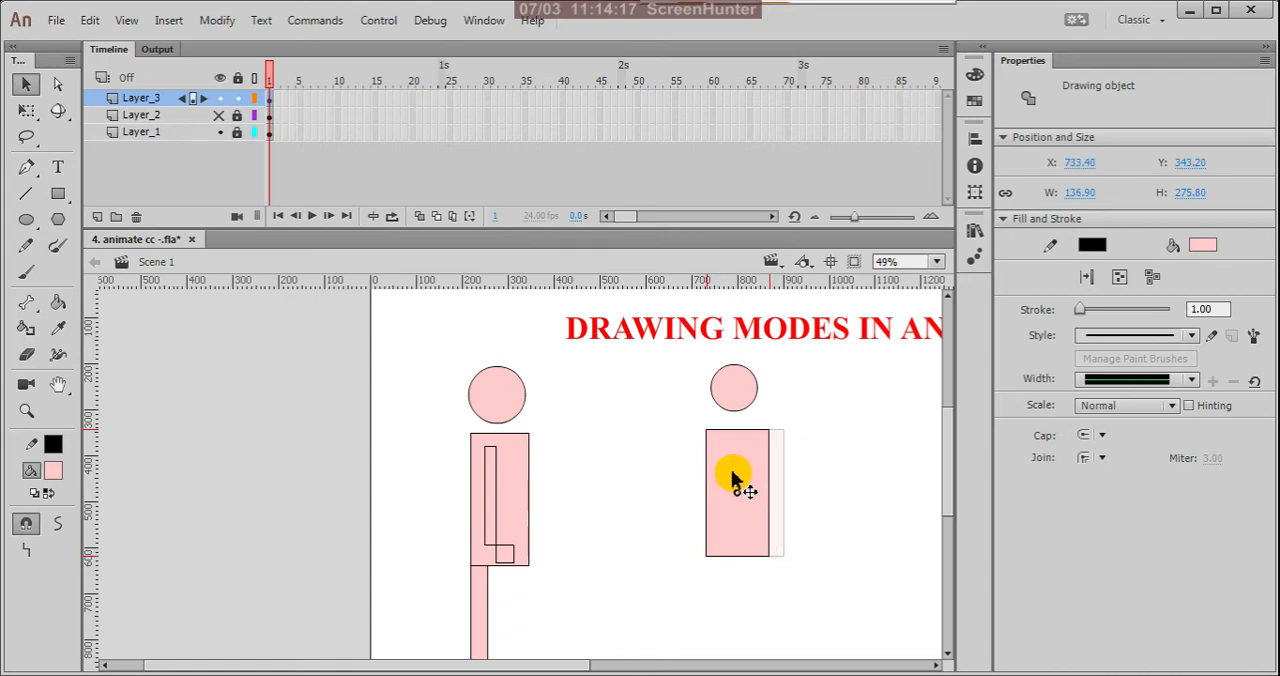
Step: Draw a narrow leg with a square foot below the second body, and an arm with a square hand on it, about 63 by 242 px overall
scroll(749, 400, down, 1)
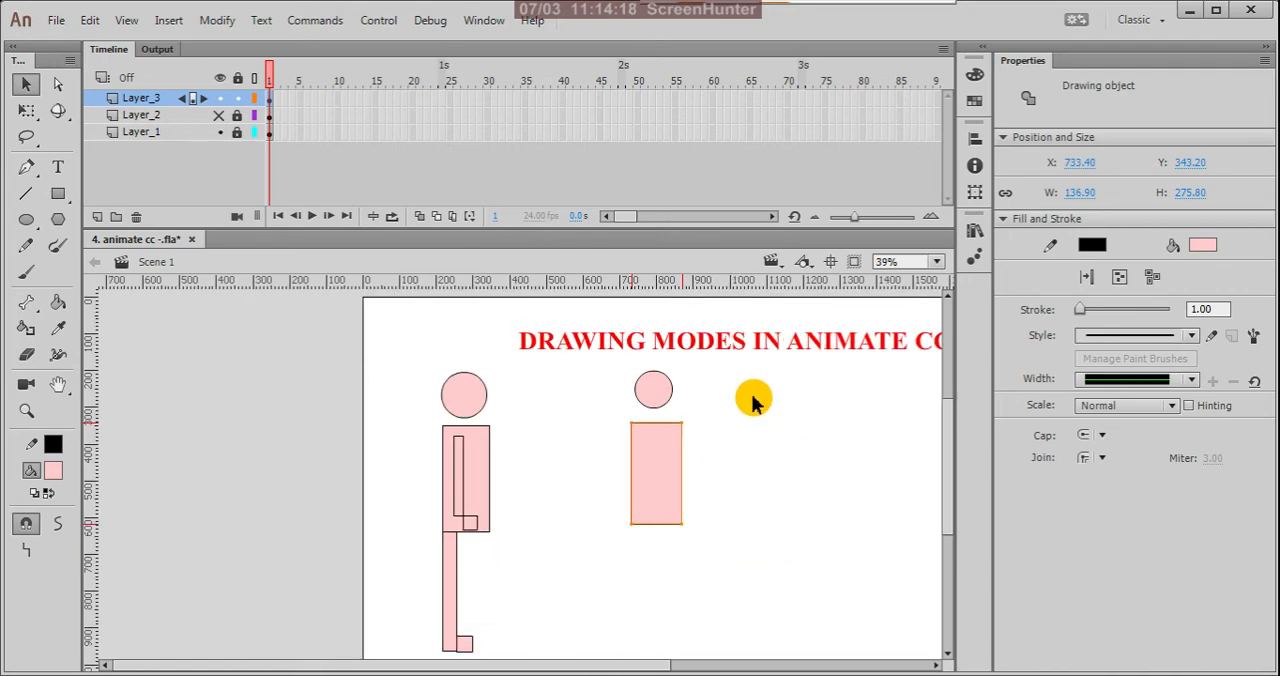
click(58, 194)
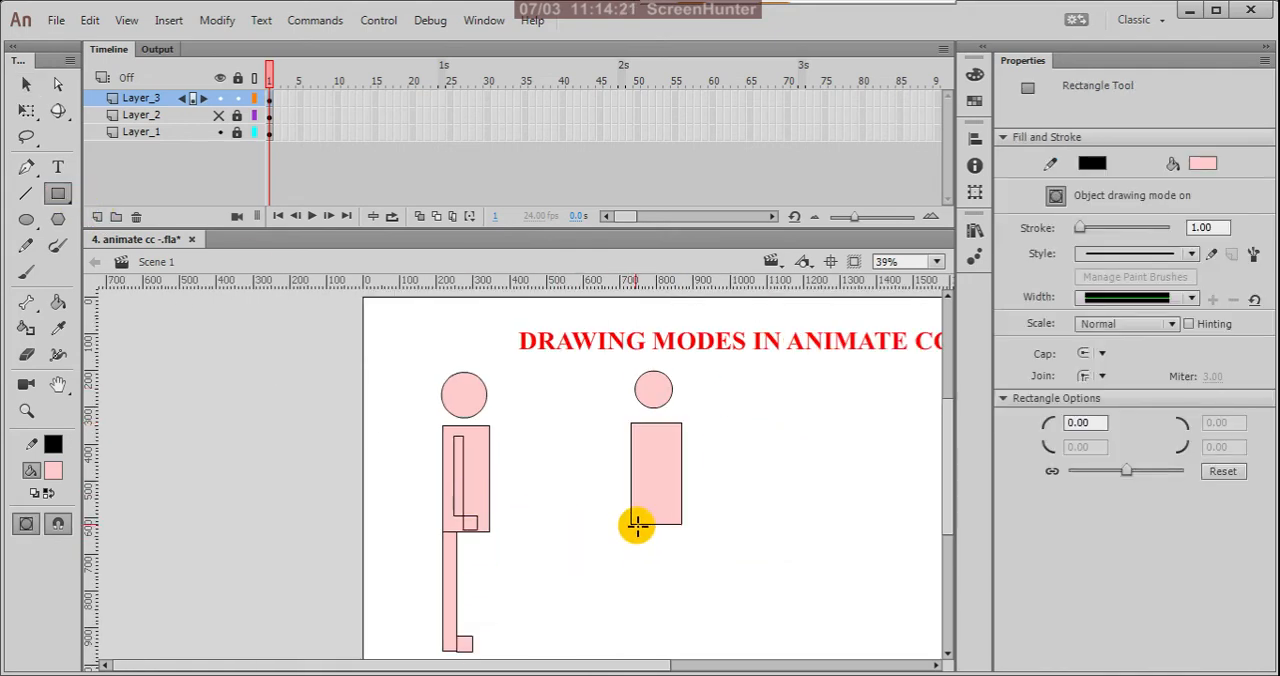
mouse_move(631, 523)
mouse_down()
mouse_move(646, 640)
mouse_move(666, 651)
mouse_move(688, 634)
mouse_move(661, 631)
mouse_up()
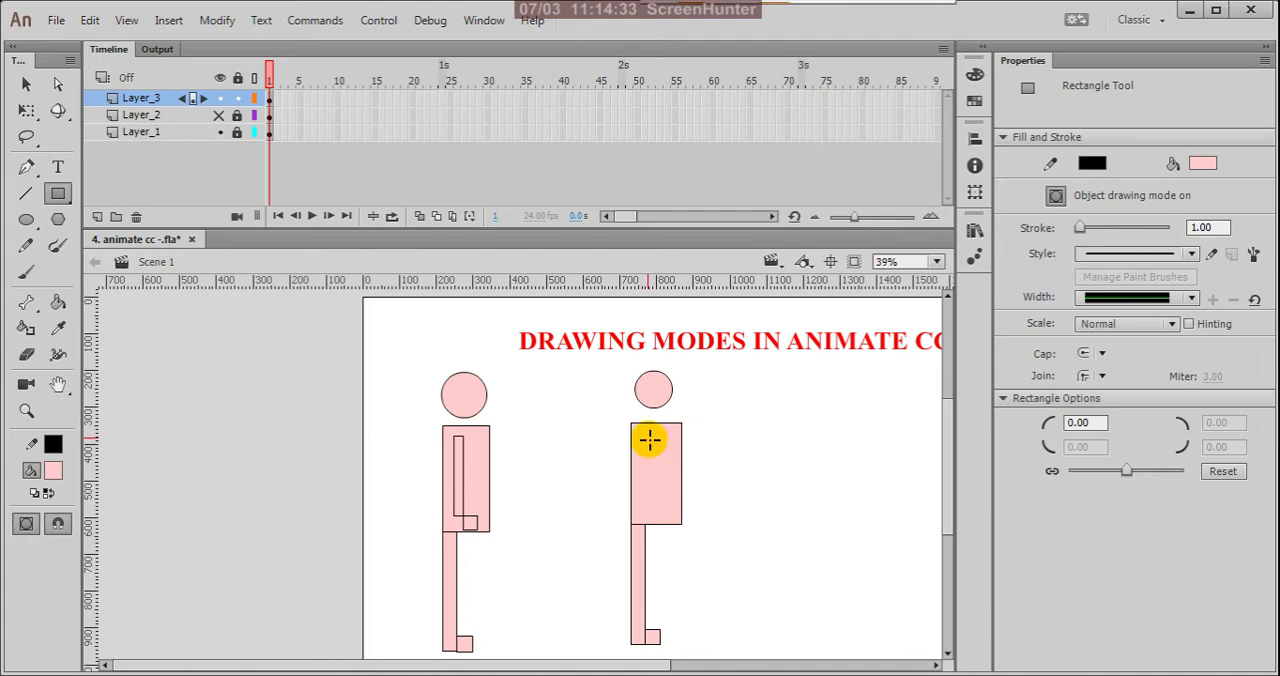
drag(647, 434, 659, 515)
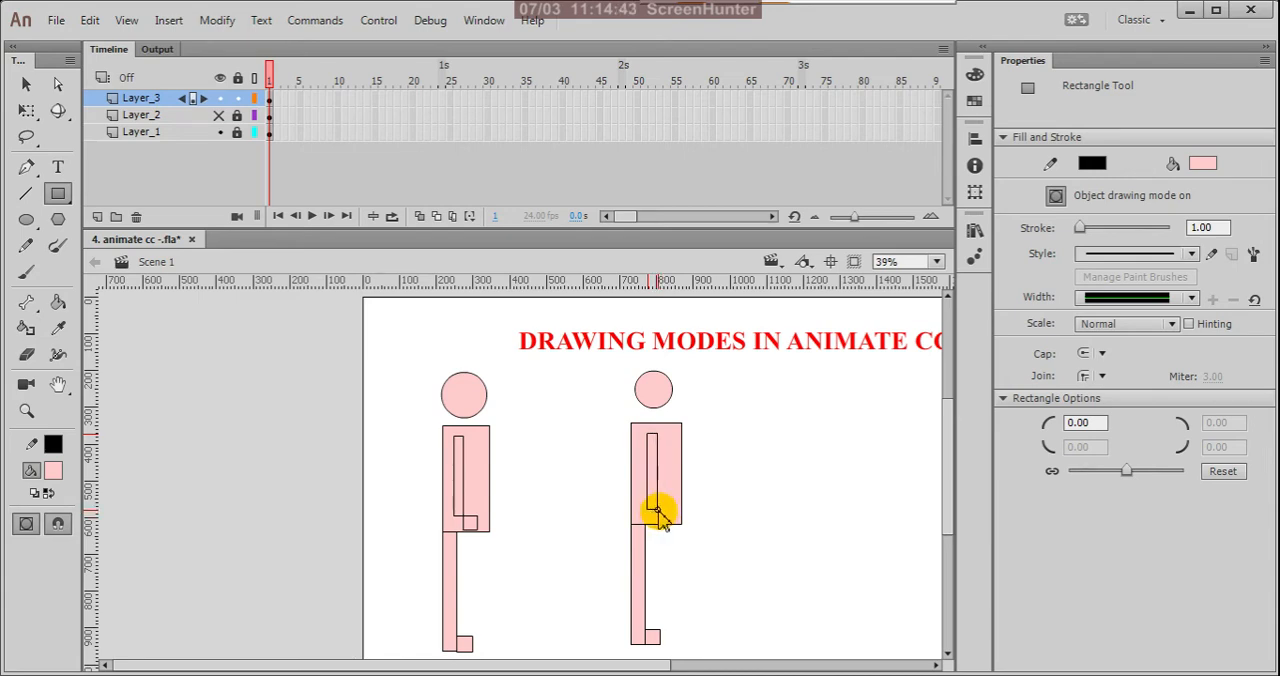
drag(657, 509, 669, 522)
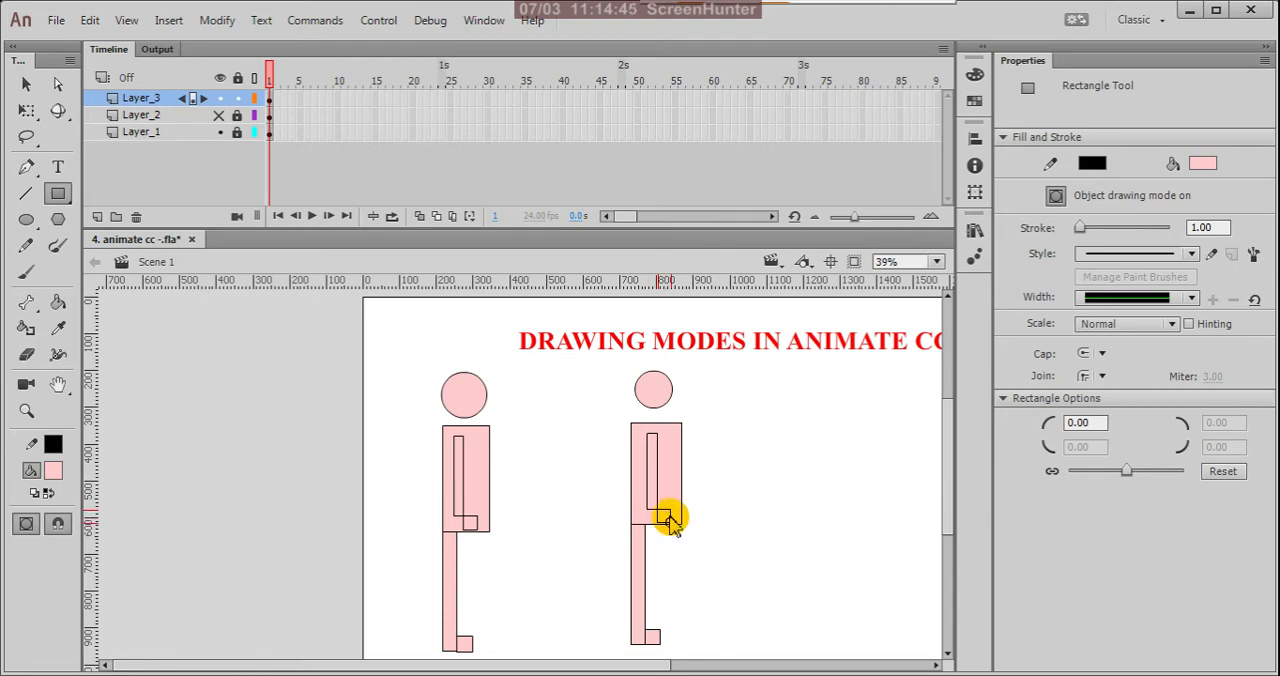
Step: Rotate the second figure's arm and hand together clockwise about the arm's upper left corner, out past the body's left edge
click(26, 84)
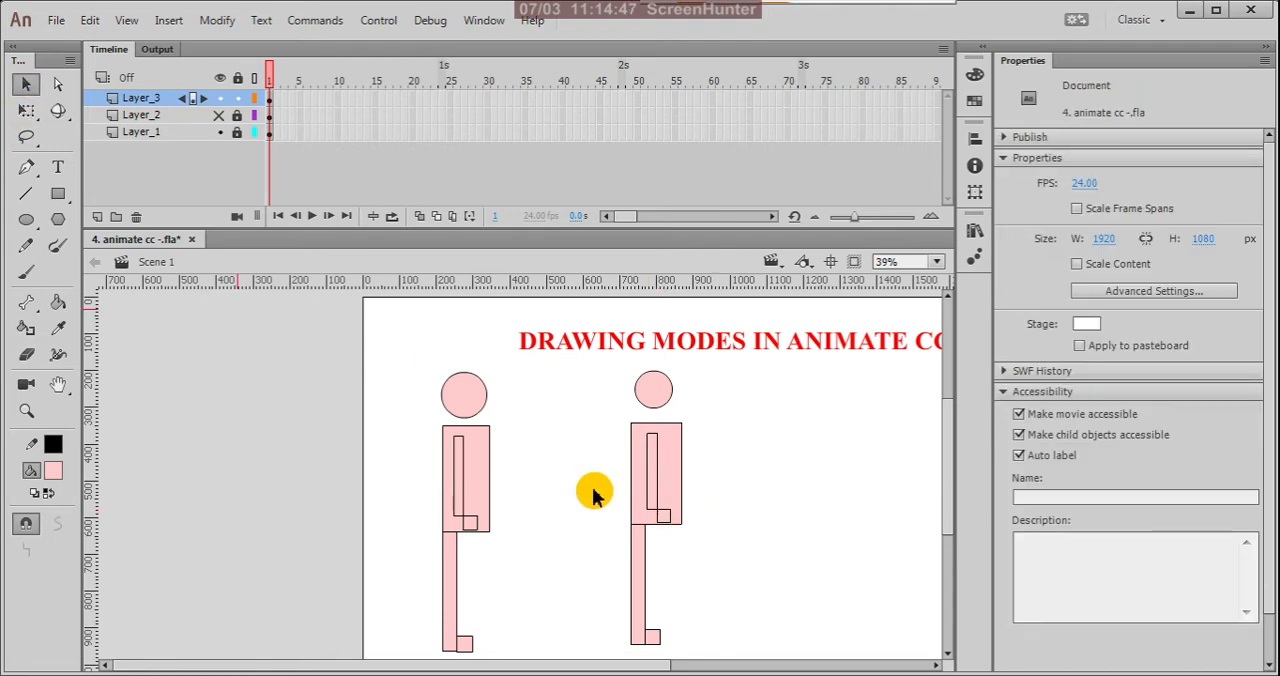
scroll(654, 490, up, 2)
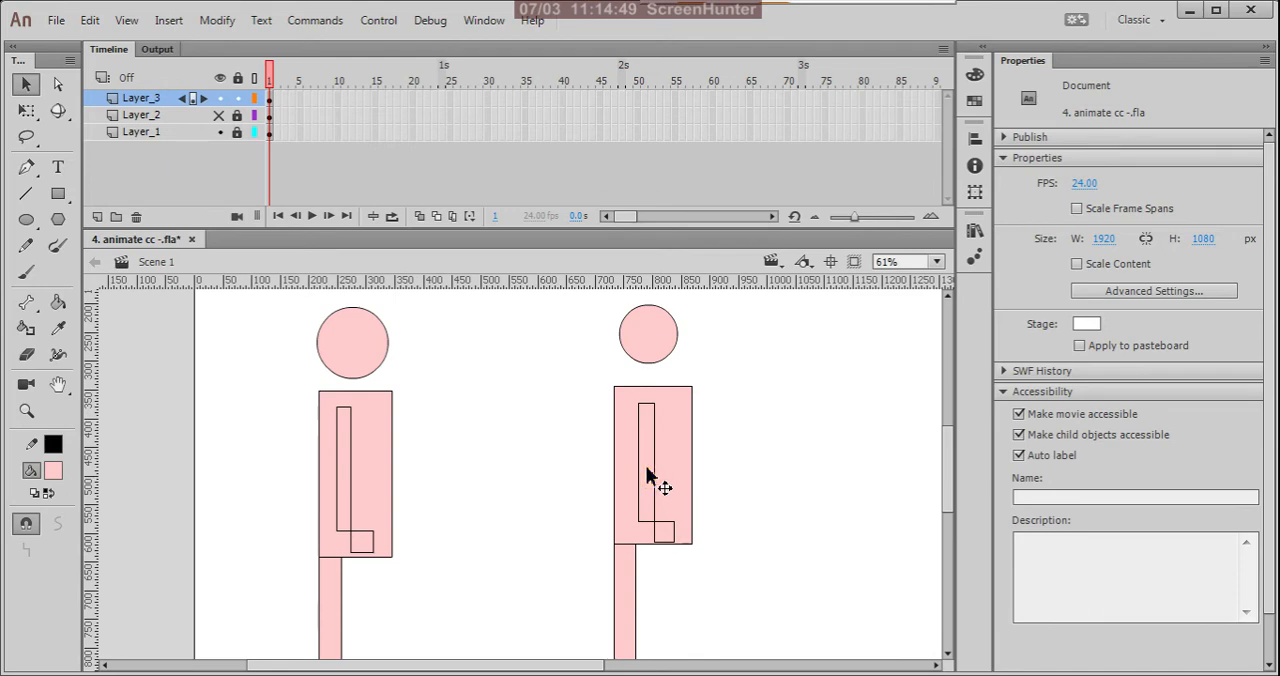
click(647, 478)
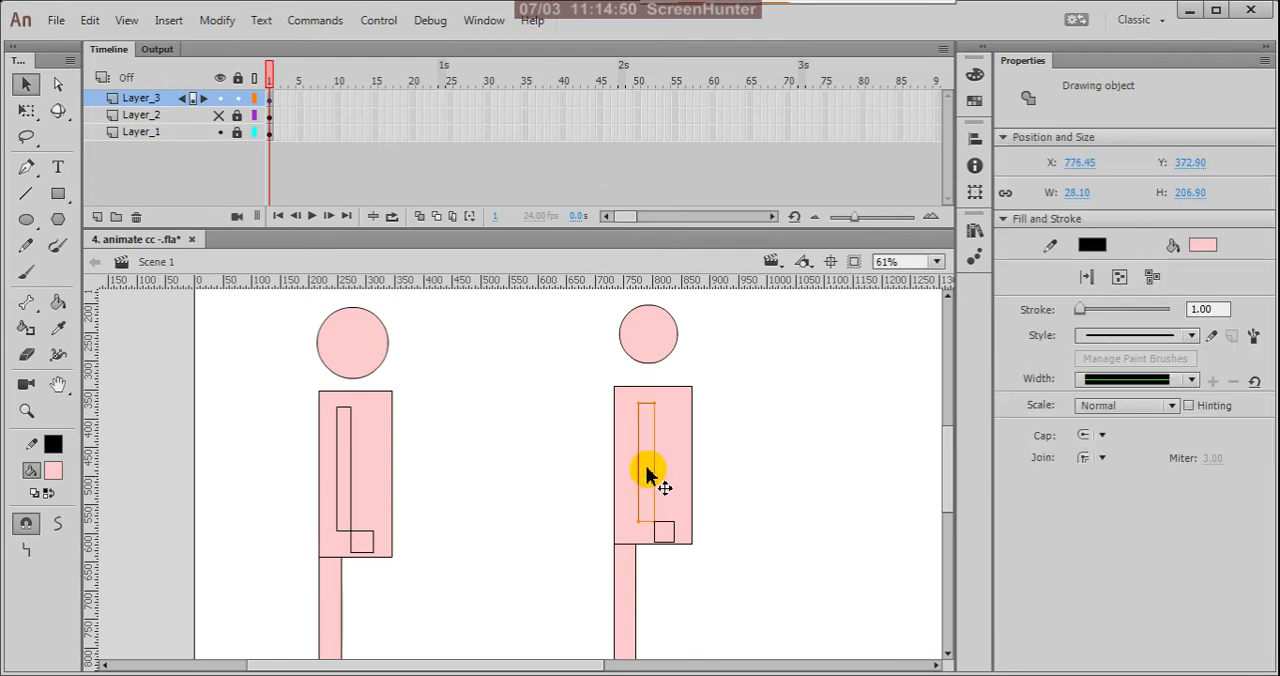
shift+click(670, 540)
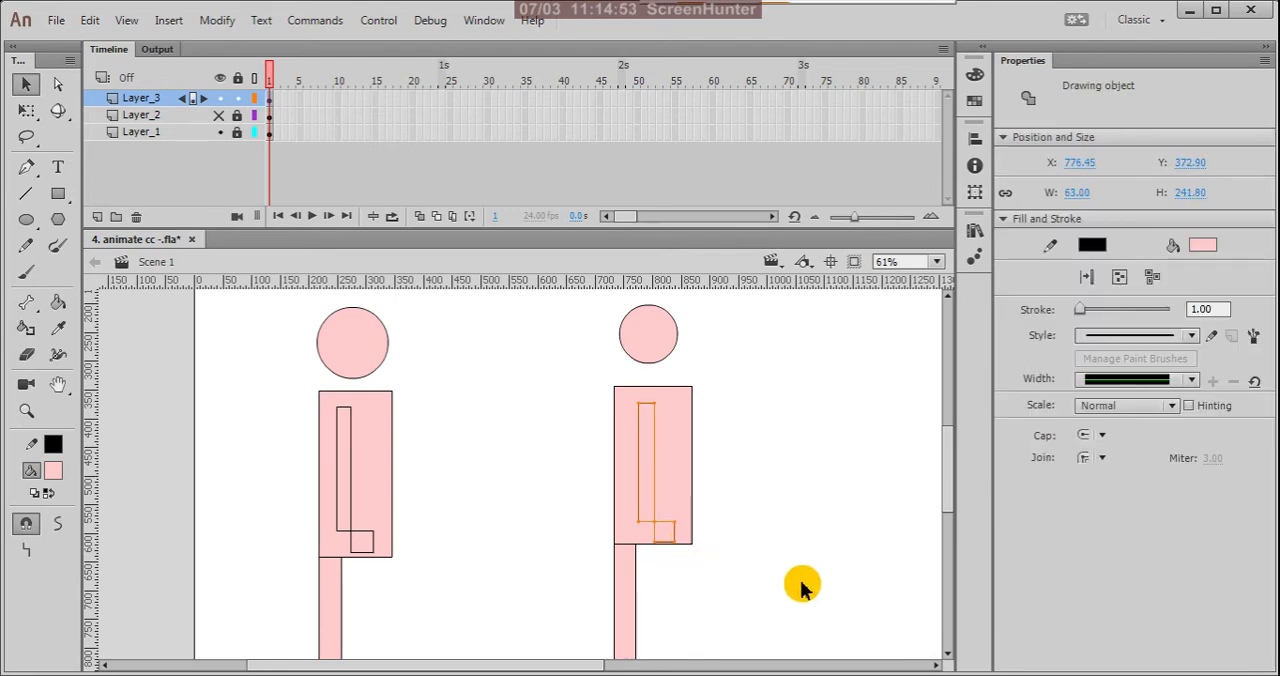
key(q)
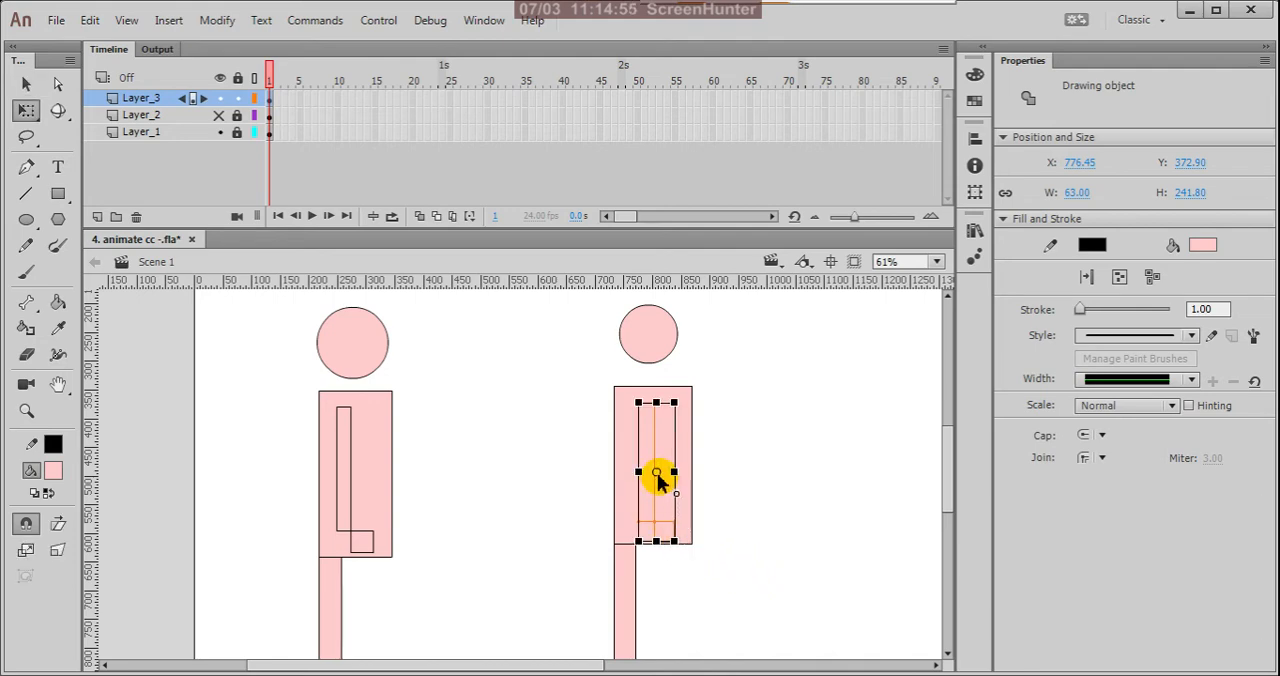
drag(656, 472, 638, 402)
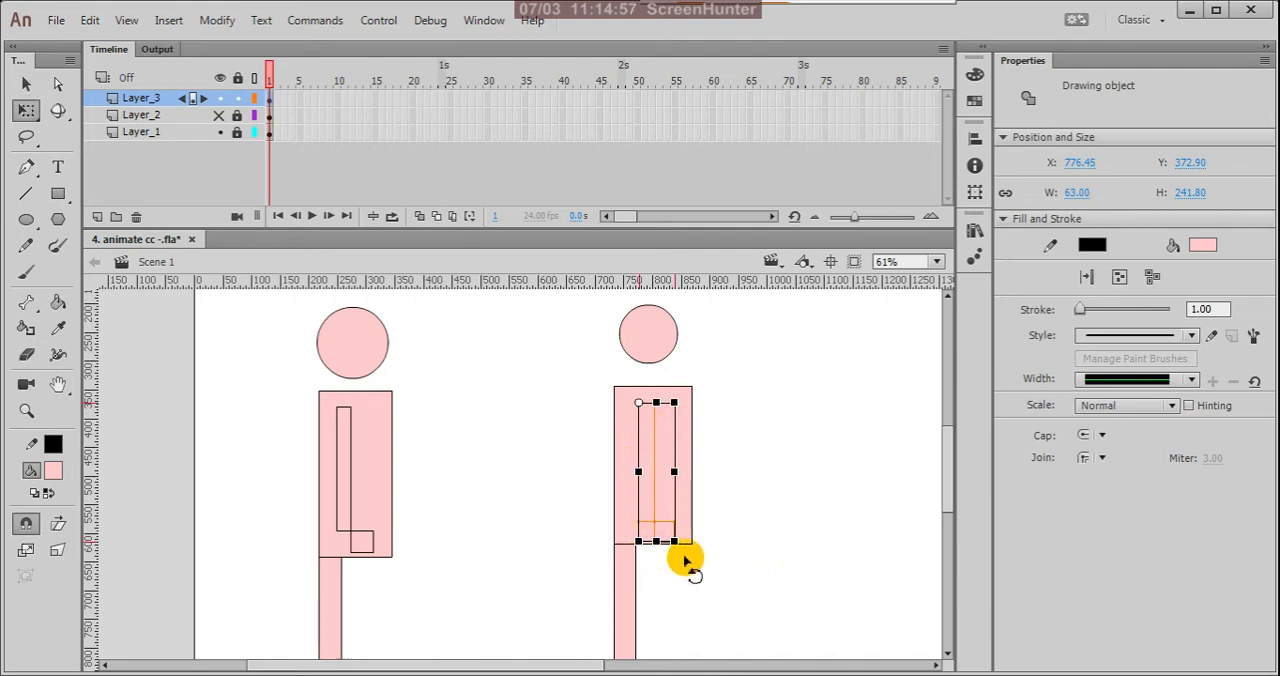
drag(684, 561, 579, 515)
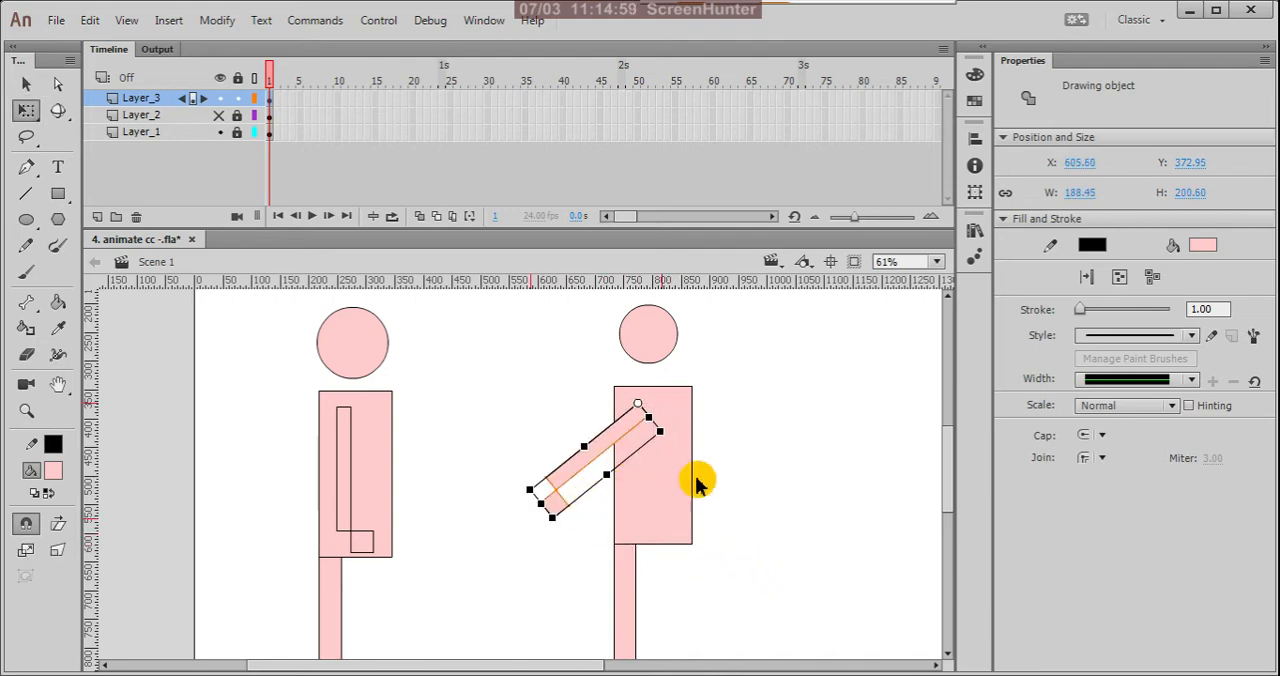
click(741, 476)
key(ctrl+minus)
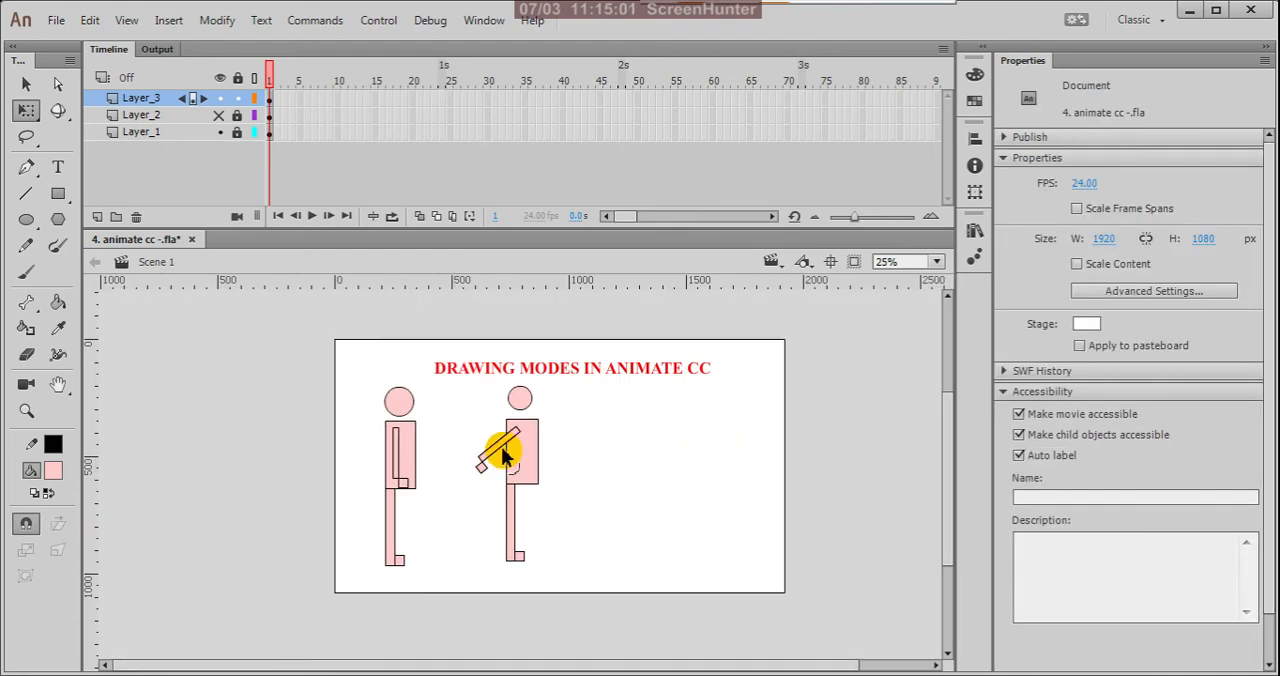
Step: Try skewing the first figure's arm fill and moving it out to the left of the body, undoing each change
scroll(503, 455, up, 2)
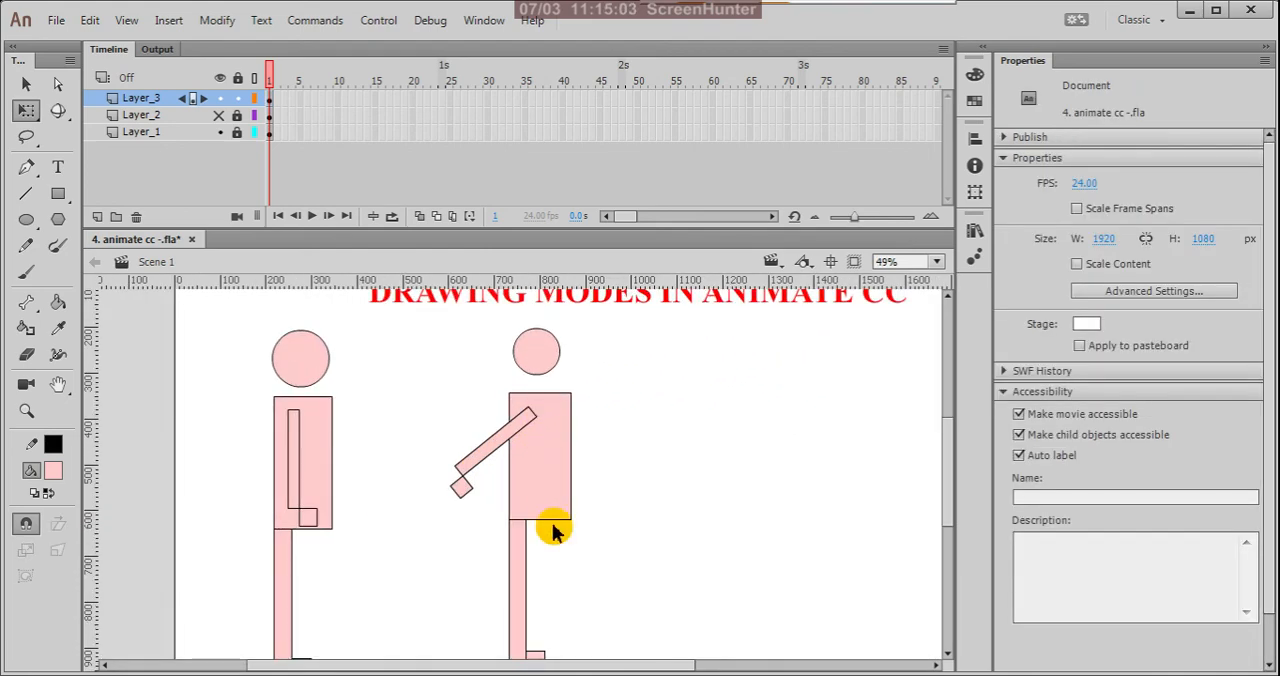
click(295, 472)
drag(295, 460, 294, 424)
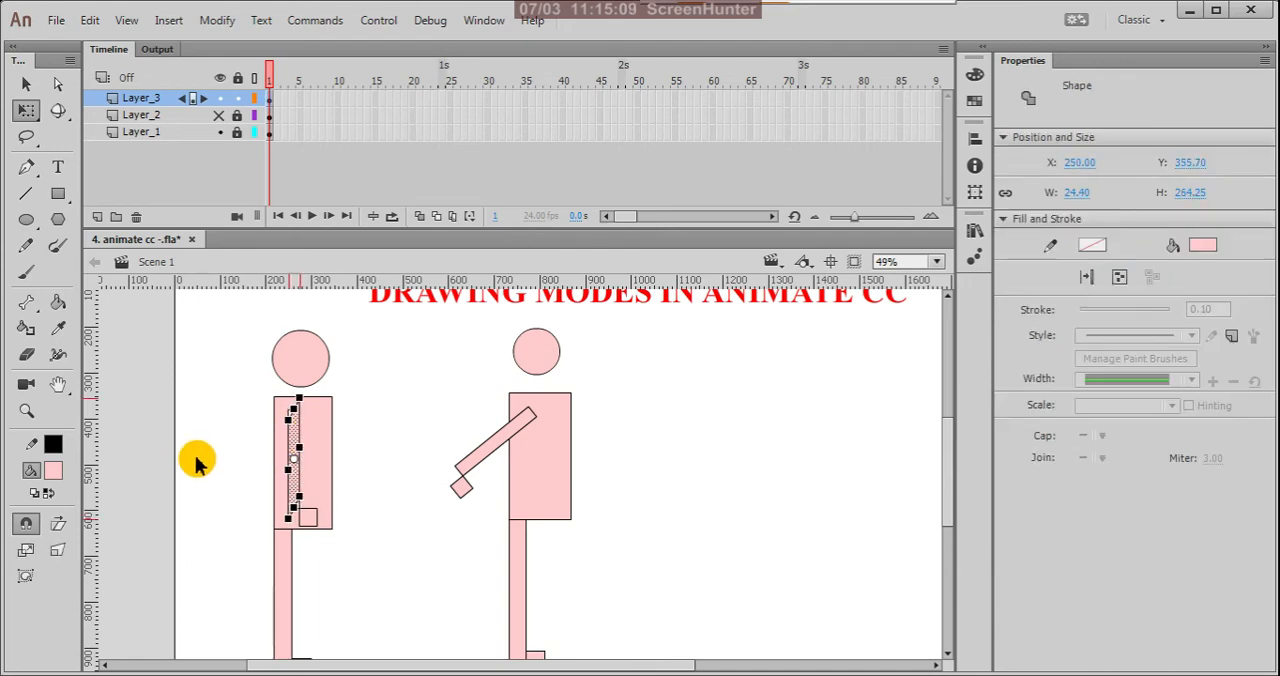
key(ctrl+z)
key(v)
drag(295, 455, 214, 475)
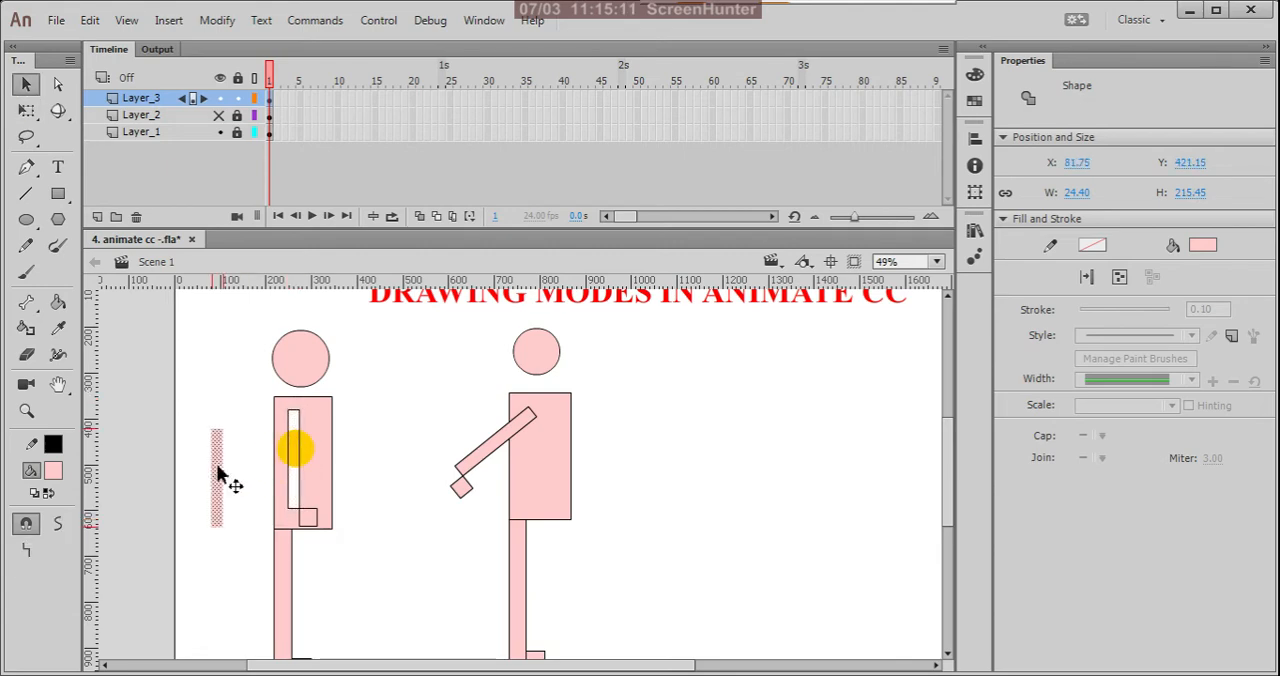
key(ctrl+z)
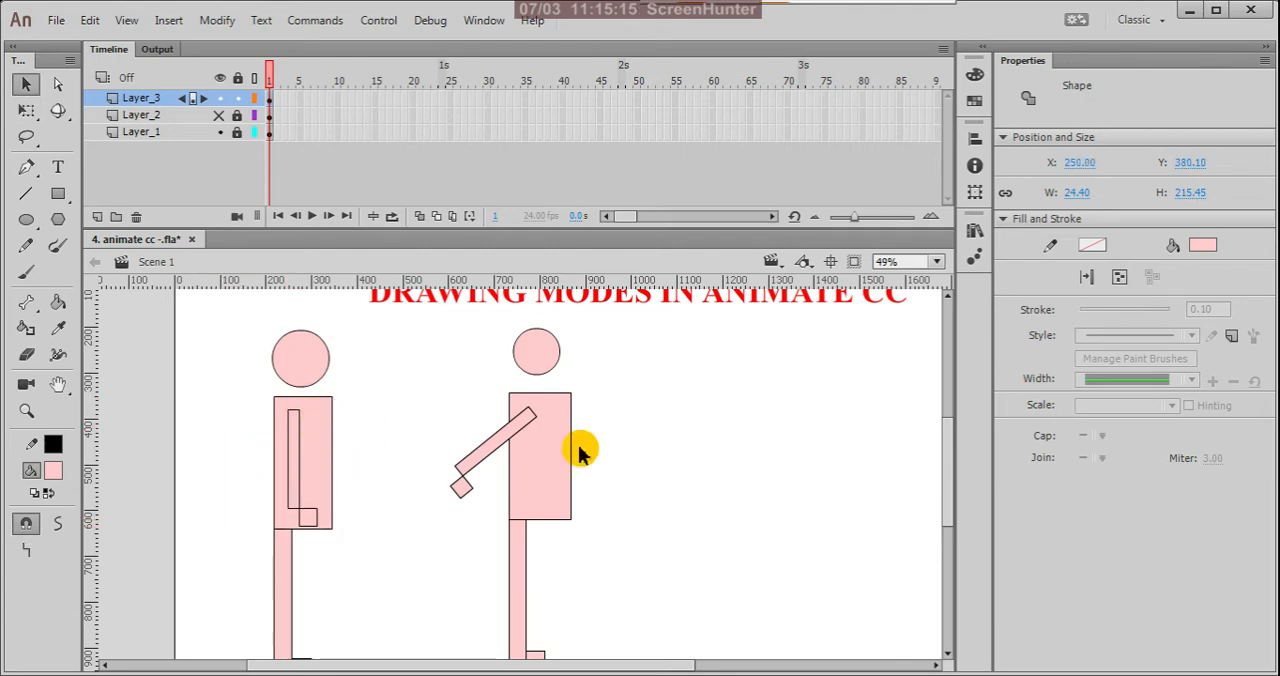
key(ctrl+minus)
click(648, 447)
key(ctrl+equal)
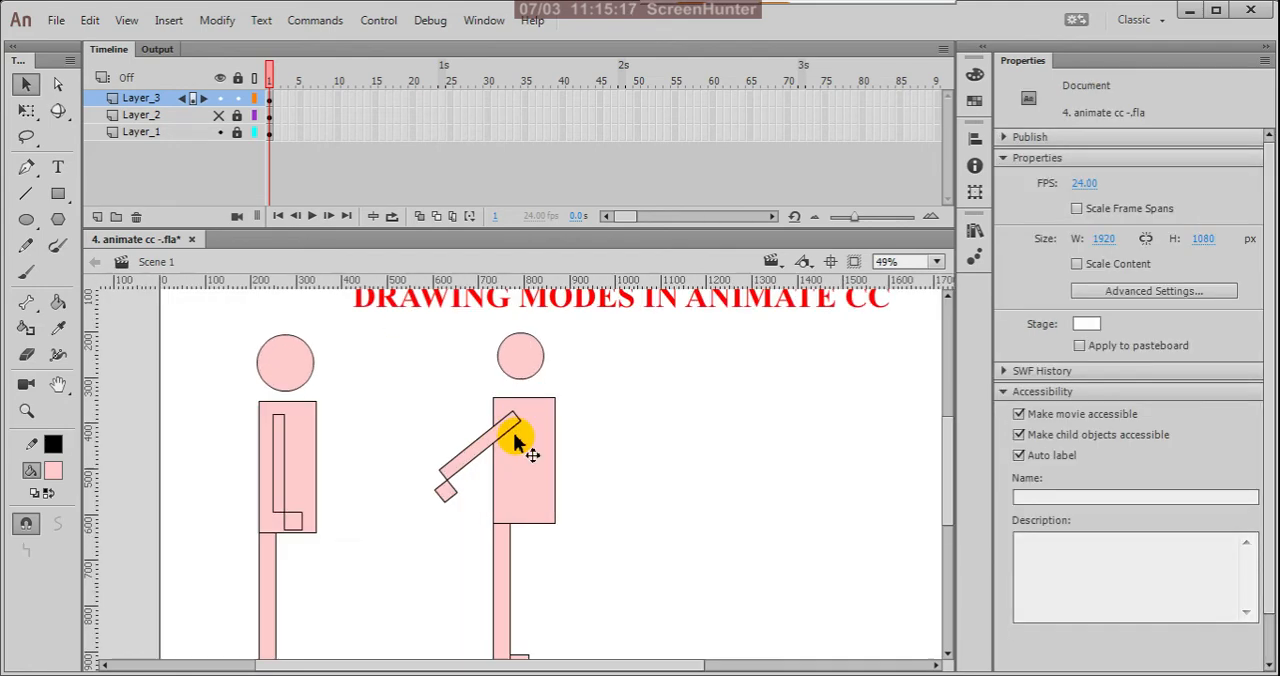
scroll(667, 464, down, 2)
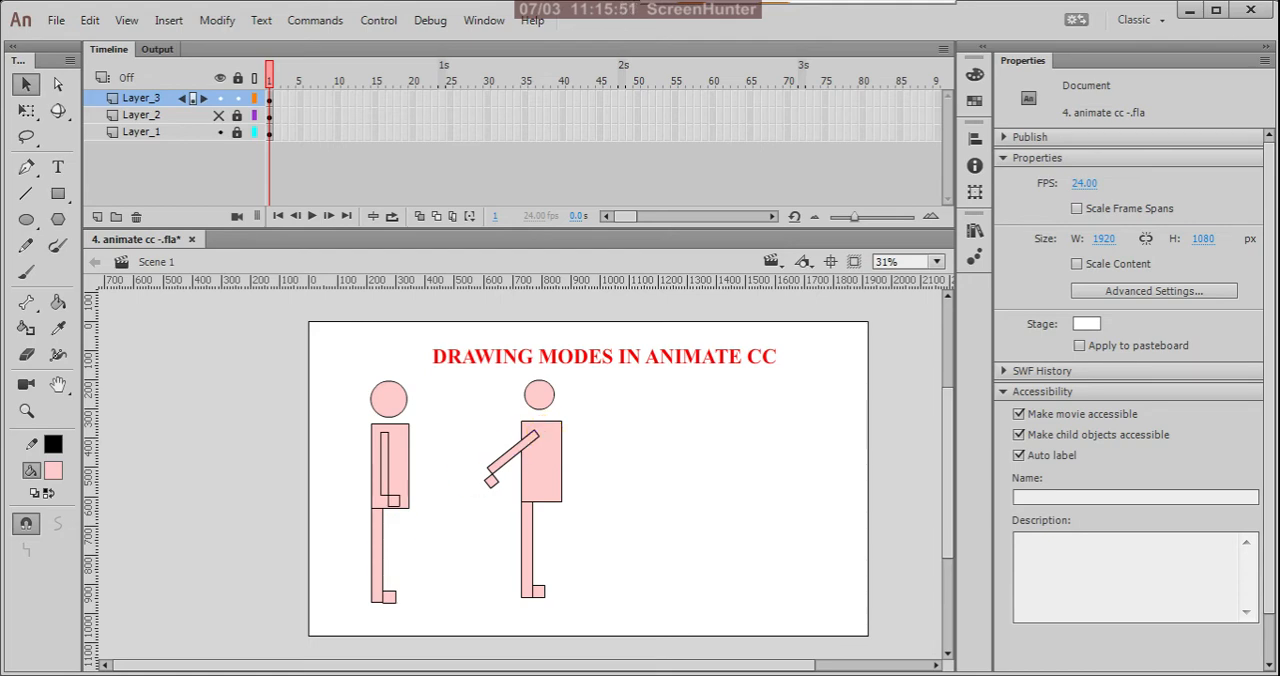
Step: Draw a closed four-line outline about 621 by 431 px beyond the second figure with the Line tool in object drawing mode
click(26, 193)
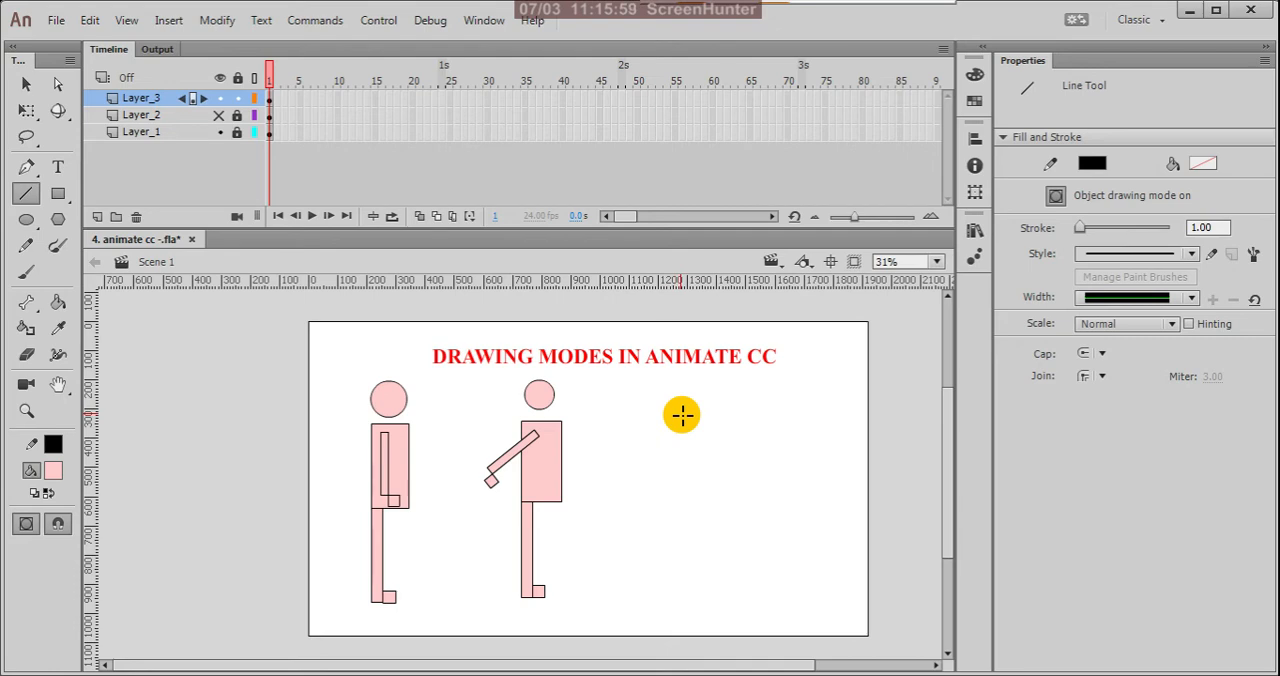
drag(681, 414, 760, 538)
drag(760, 538, 798, 426)
drag(798, 426, 682, 413)
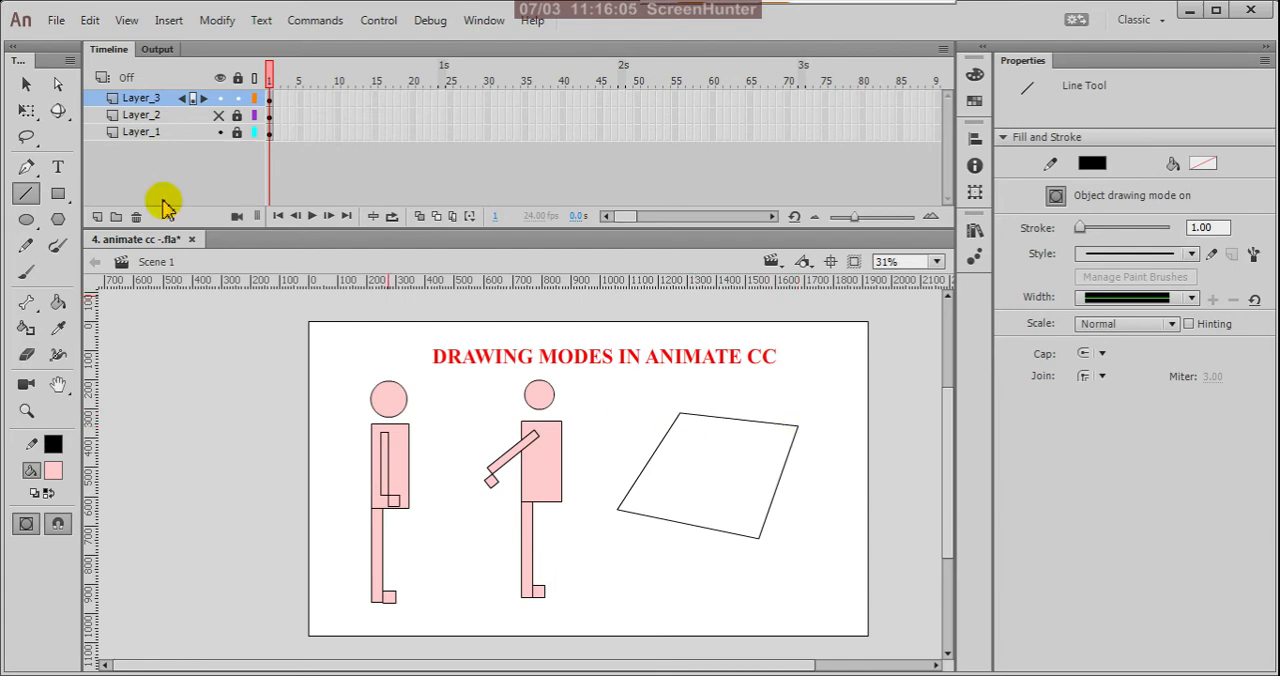
Step: Try to fill the four-line outline with red, checking the Paint Bucket and setting the fill colour on all selected lines
click(24, 82)
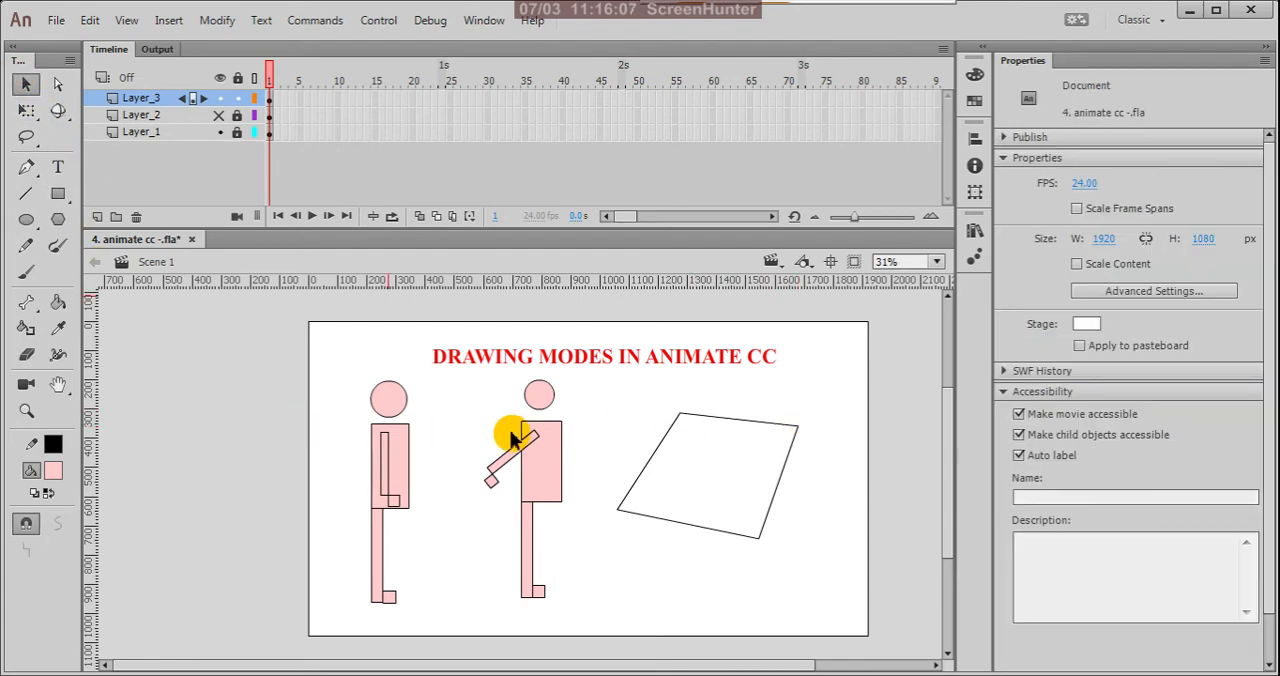
key(k)
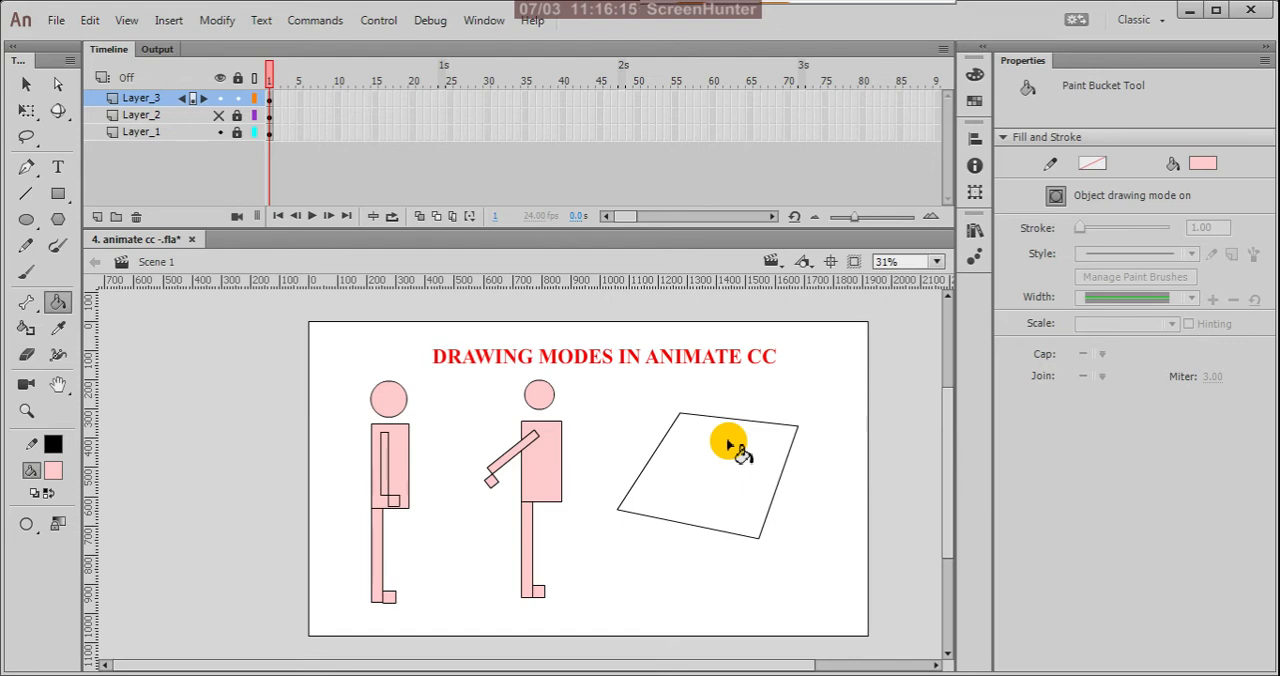
click(24, 86)
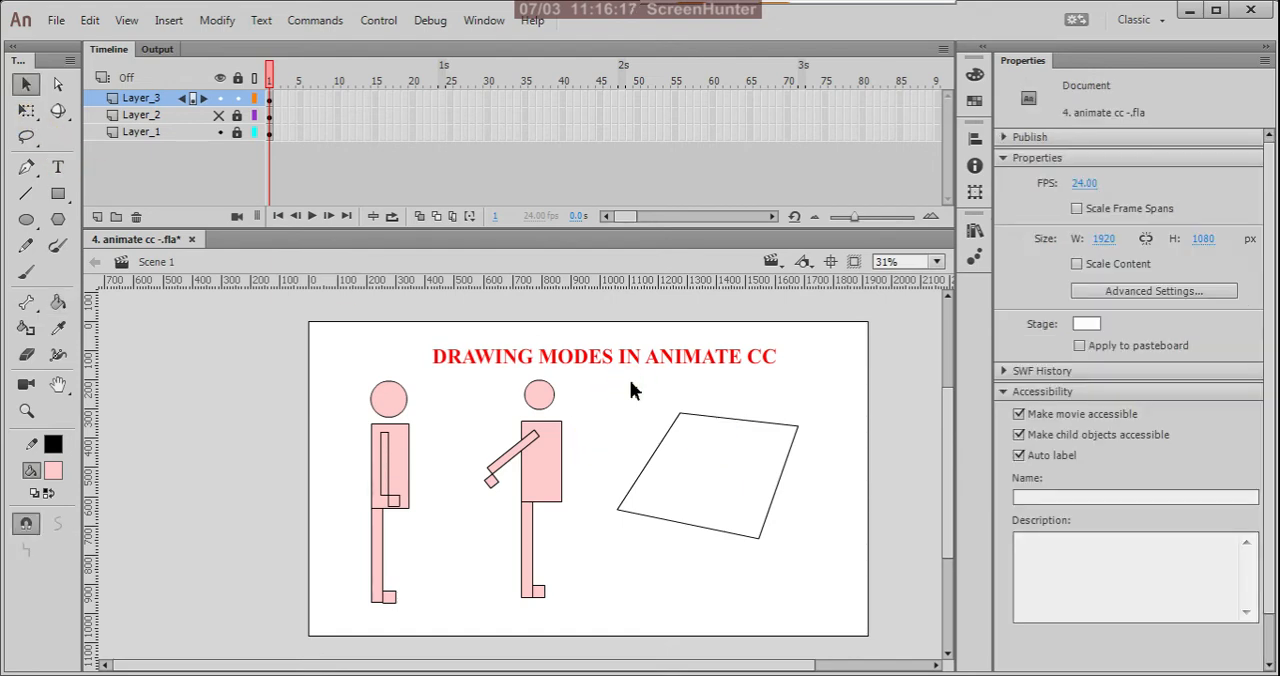
drag(630, 390, 838, 558)
click(51, 472)
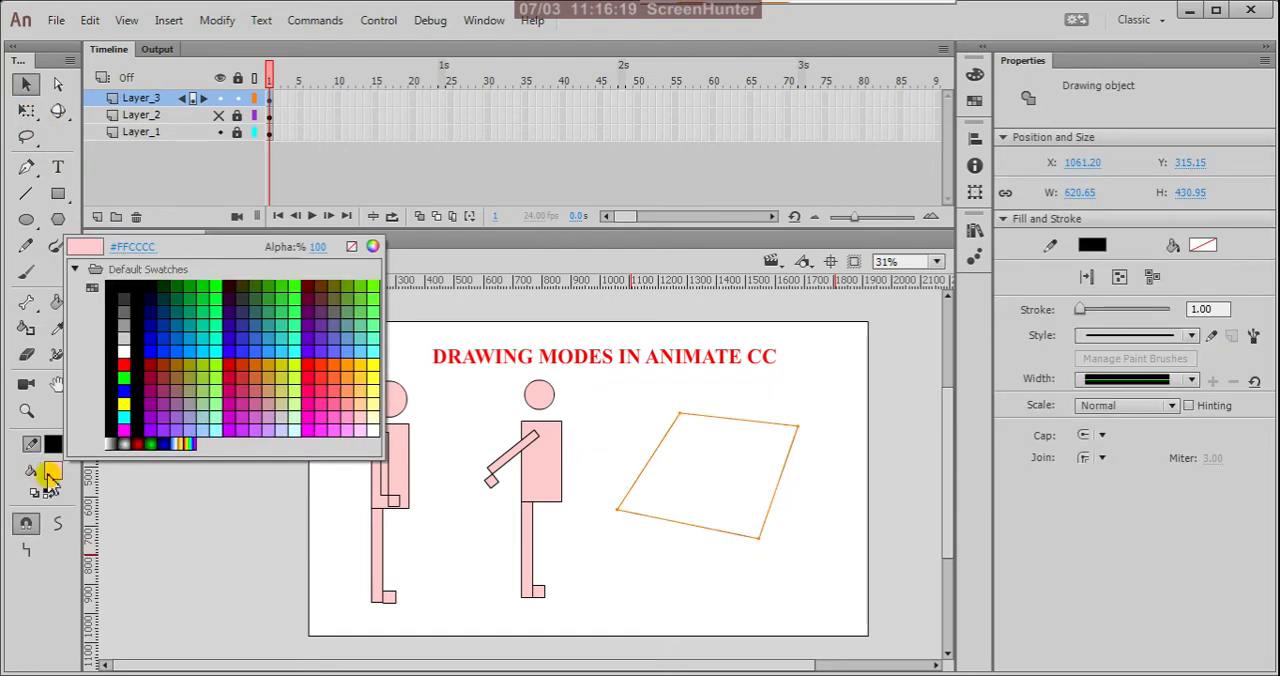
click(308, 368)
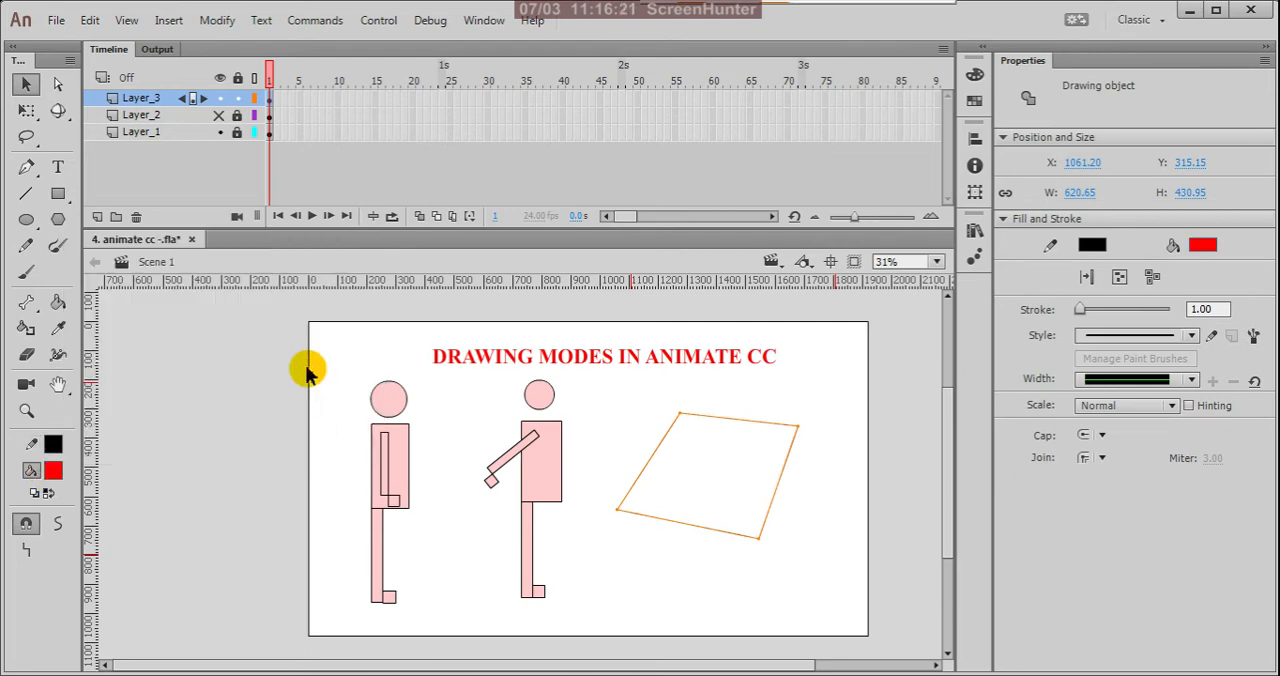
click(320, 417)
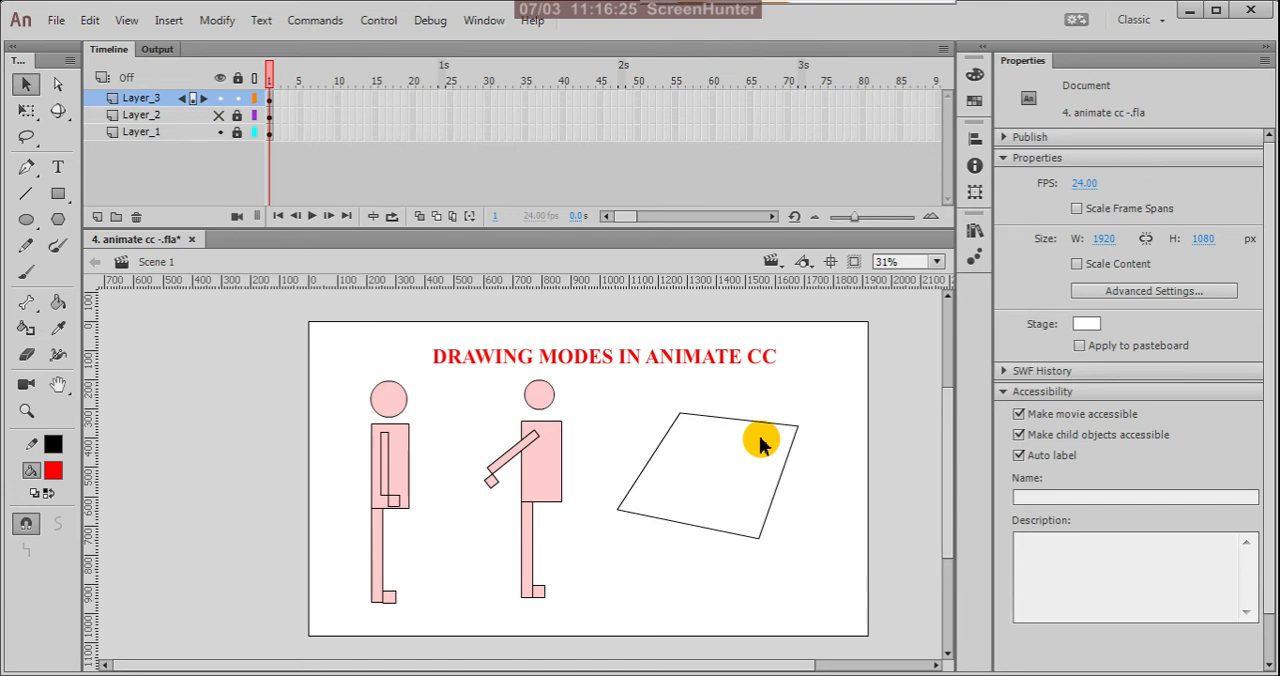
Step: Select the outline's four sides one at a time to examine whether each line is a separate drawing object
click(697, 535)
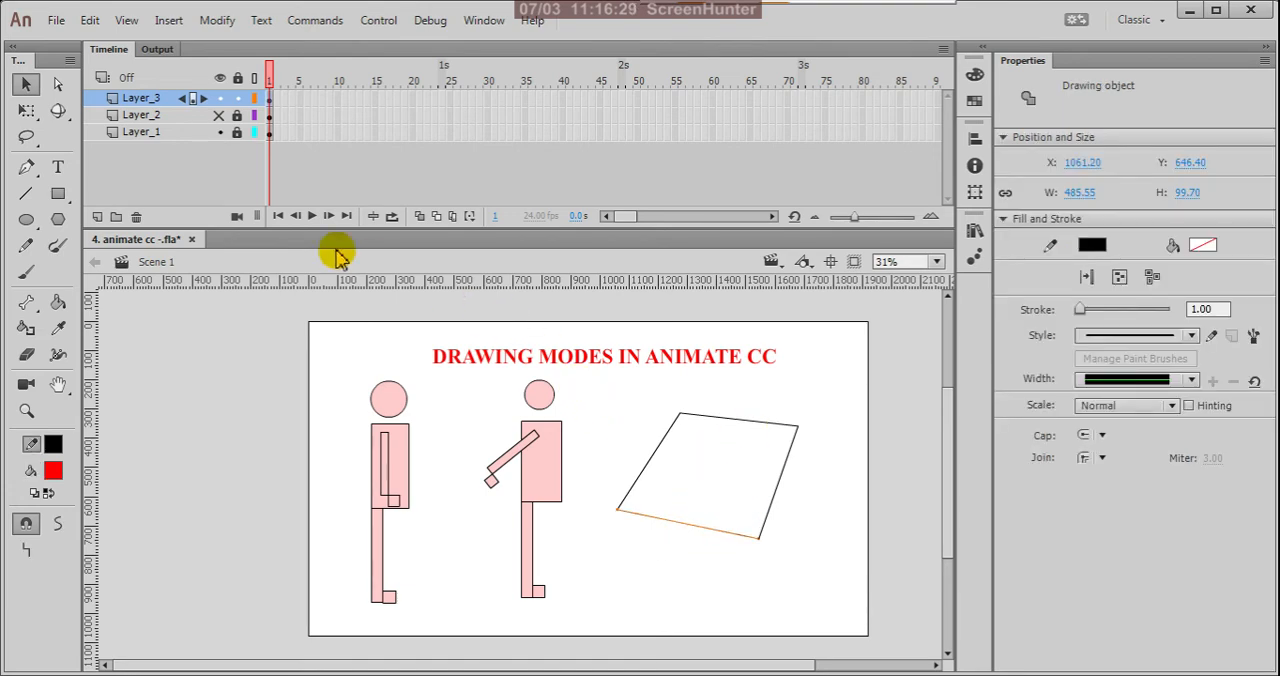
click(776, 495)
click(761, 423)
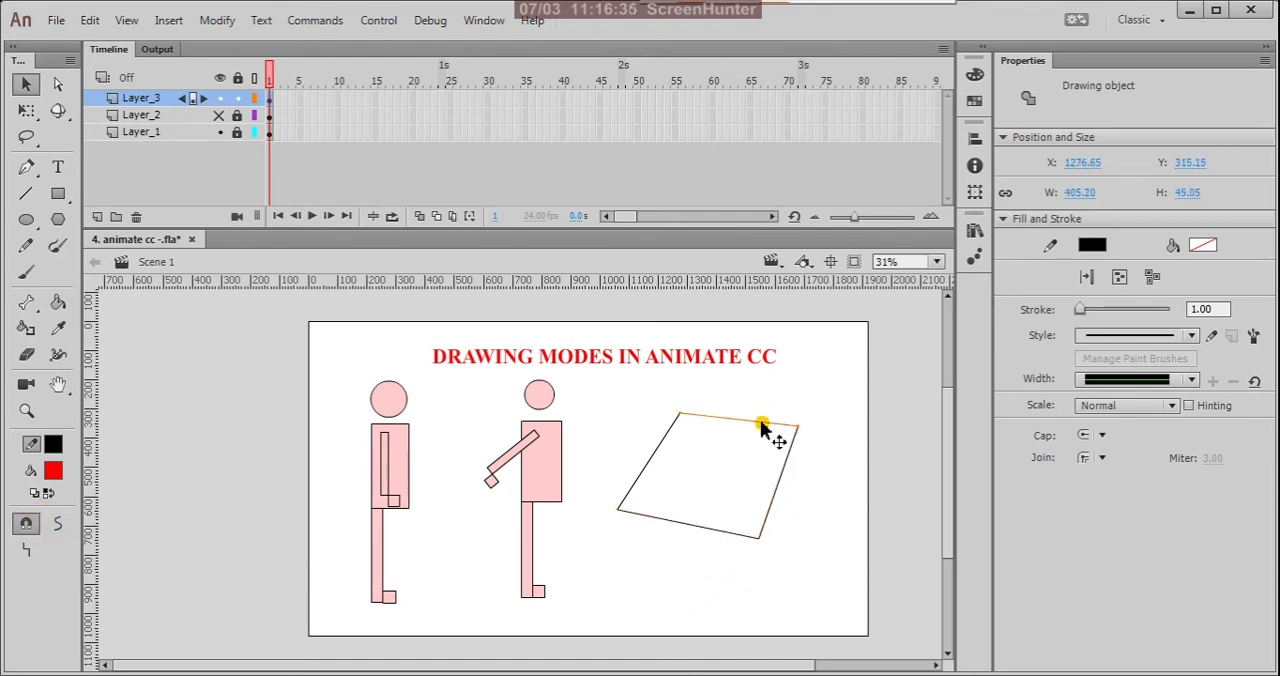
click(660, 453)
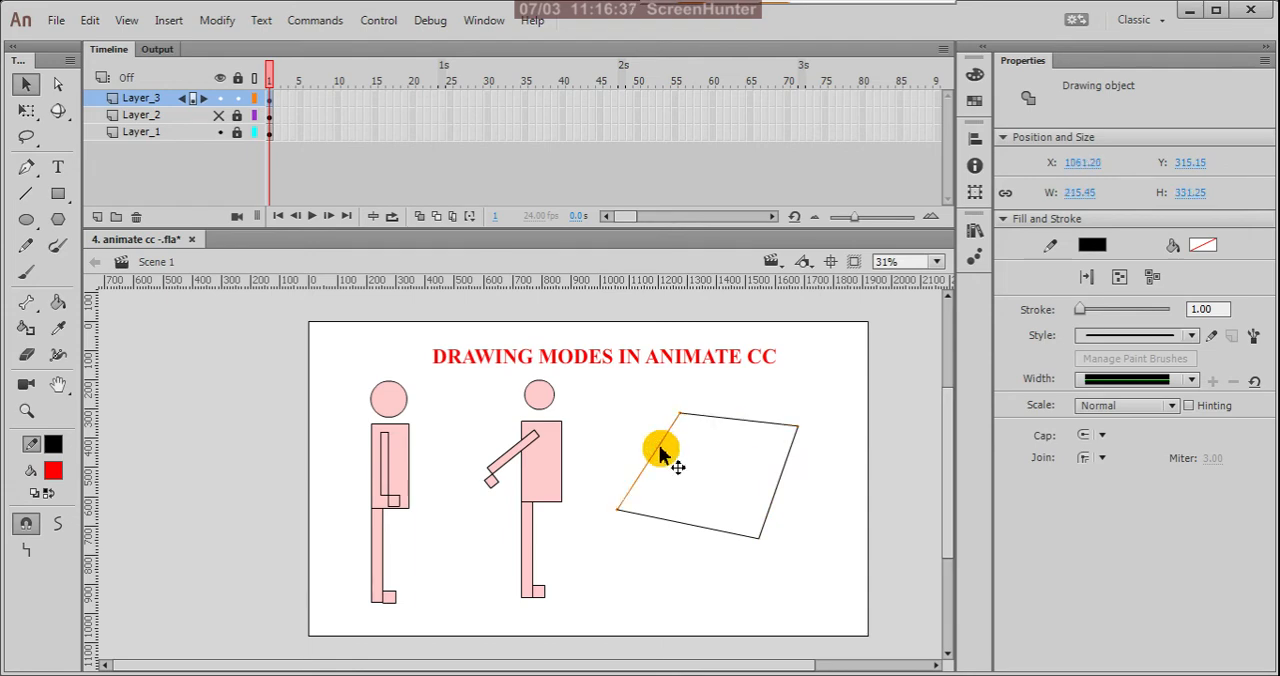
click(740, 425)
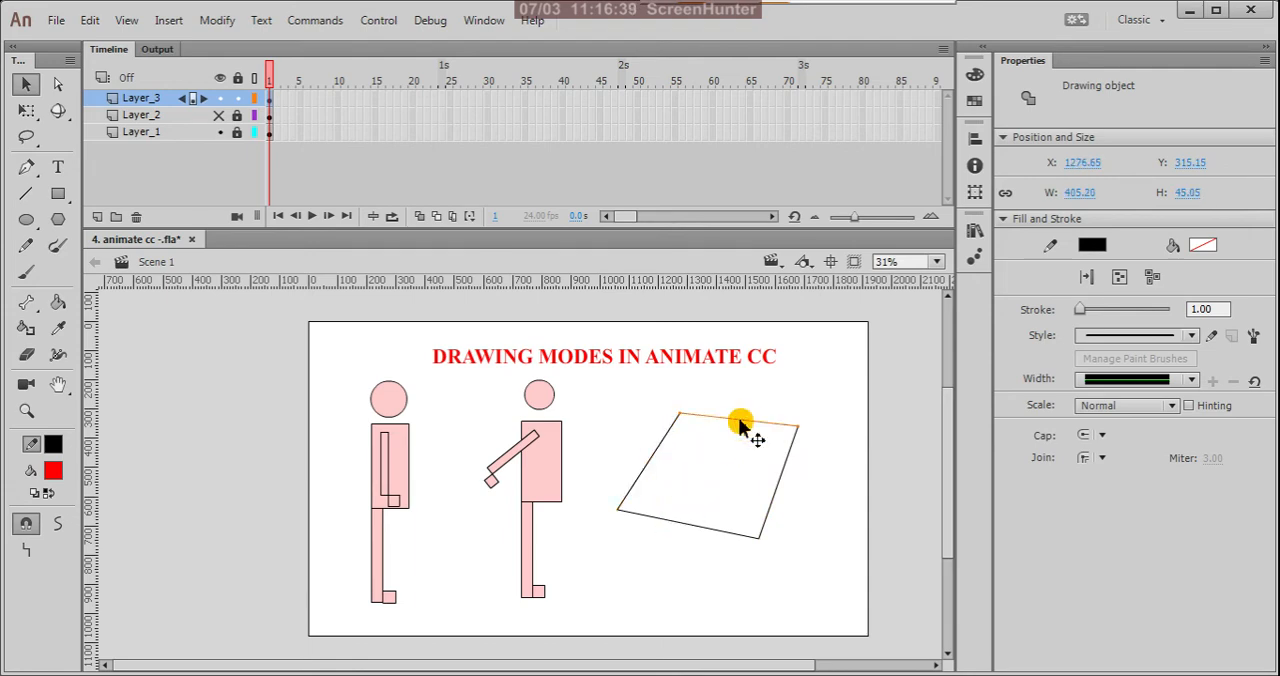
click(777, 491)
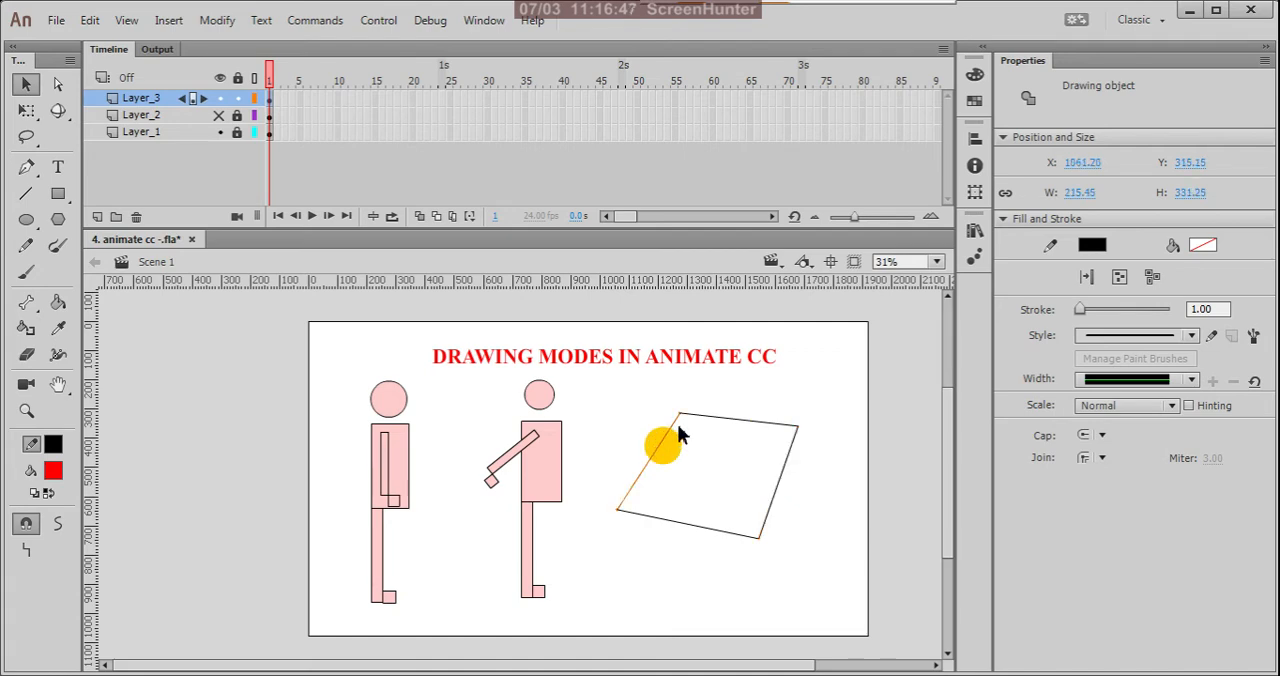
click(718, 421)
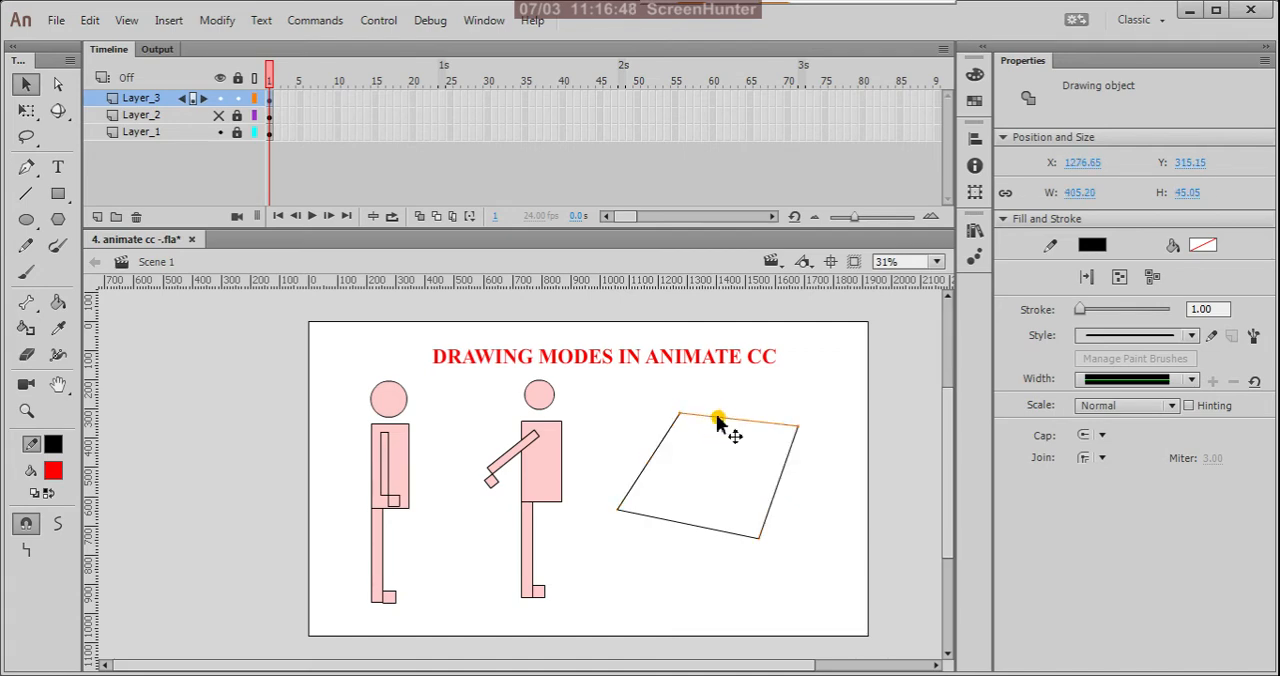
click(702, 527)
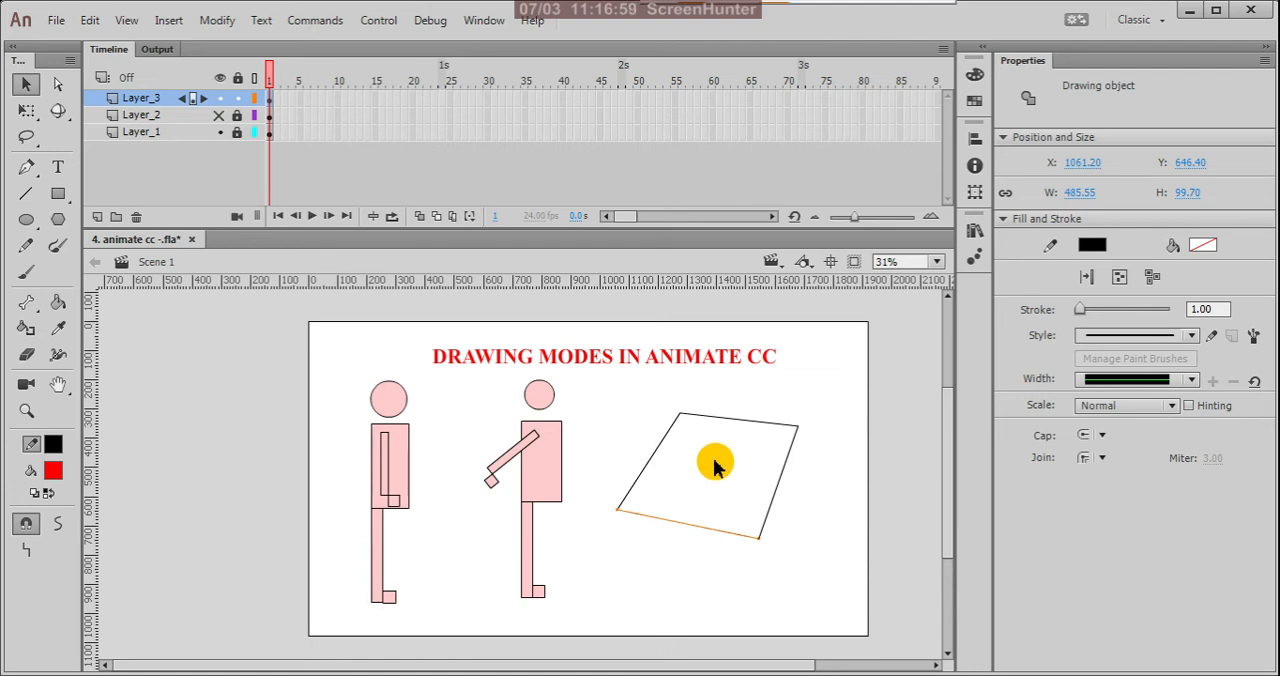
Step: Move each of the outline's four lines outward so they separate at the corners, the lower one to about Y 708
click(779, 497)
drag(780, 499, 811, 499)
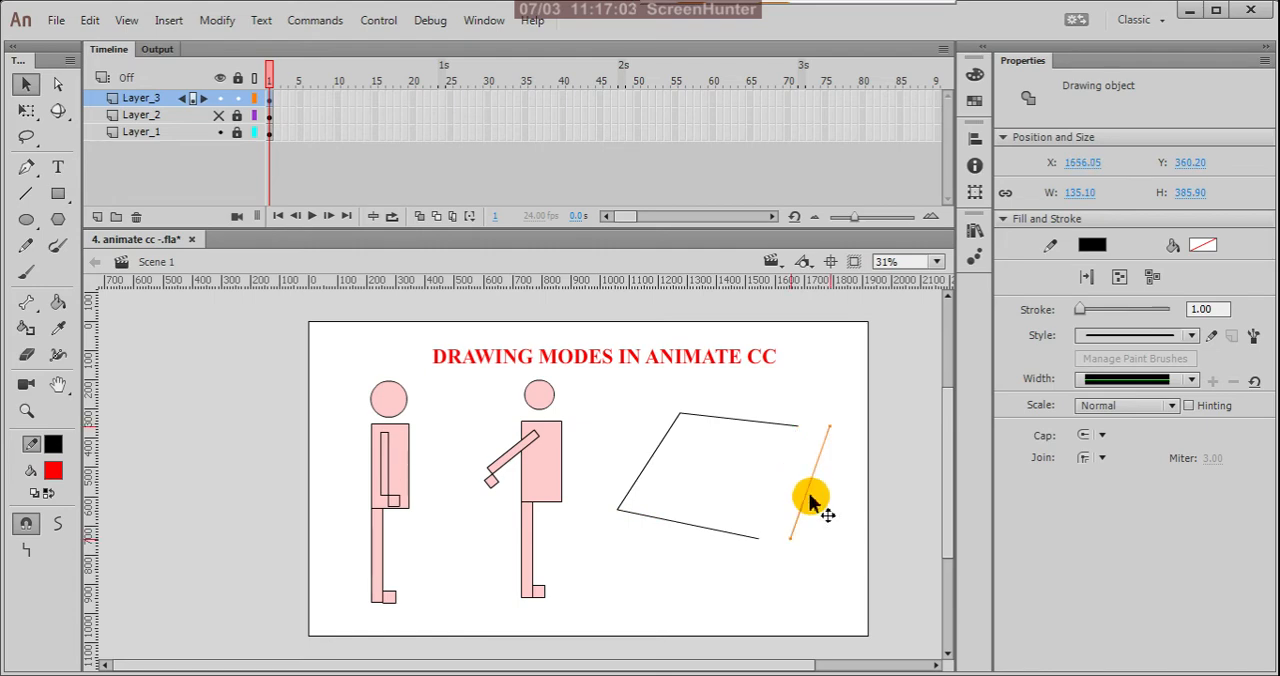
click(763, 426)
drag(763, 426, 784, 409)
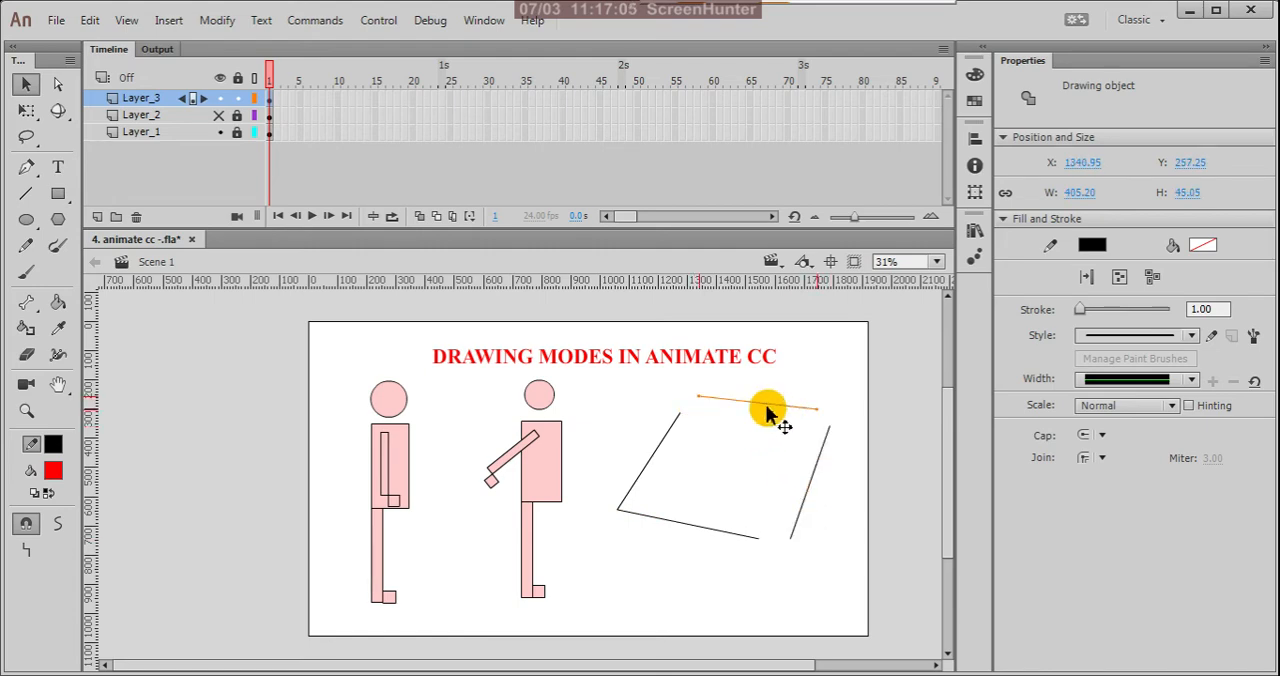
click(664, 440)
drag(668, 448, 646, 428)
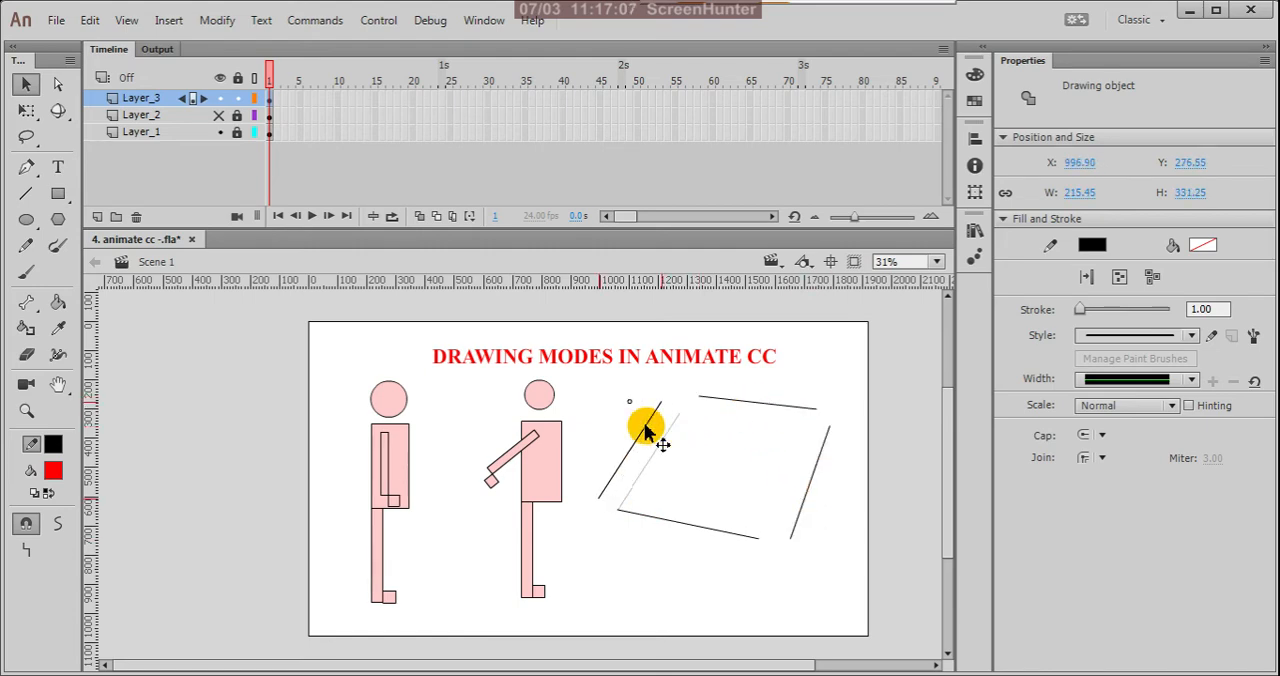
click(700, 537)
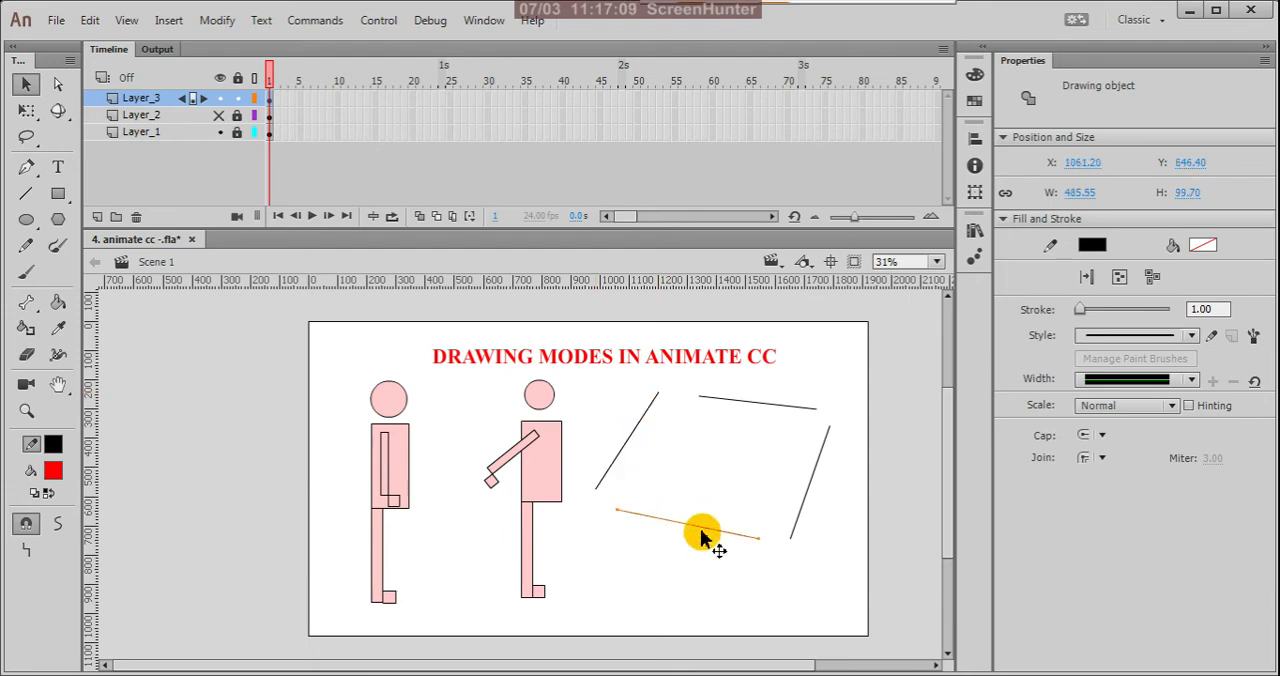
drag(706, 534, 700, 548)
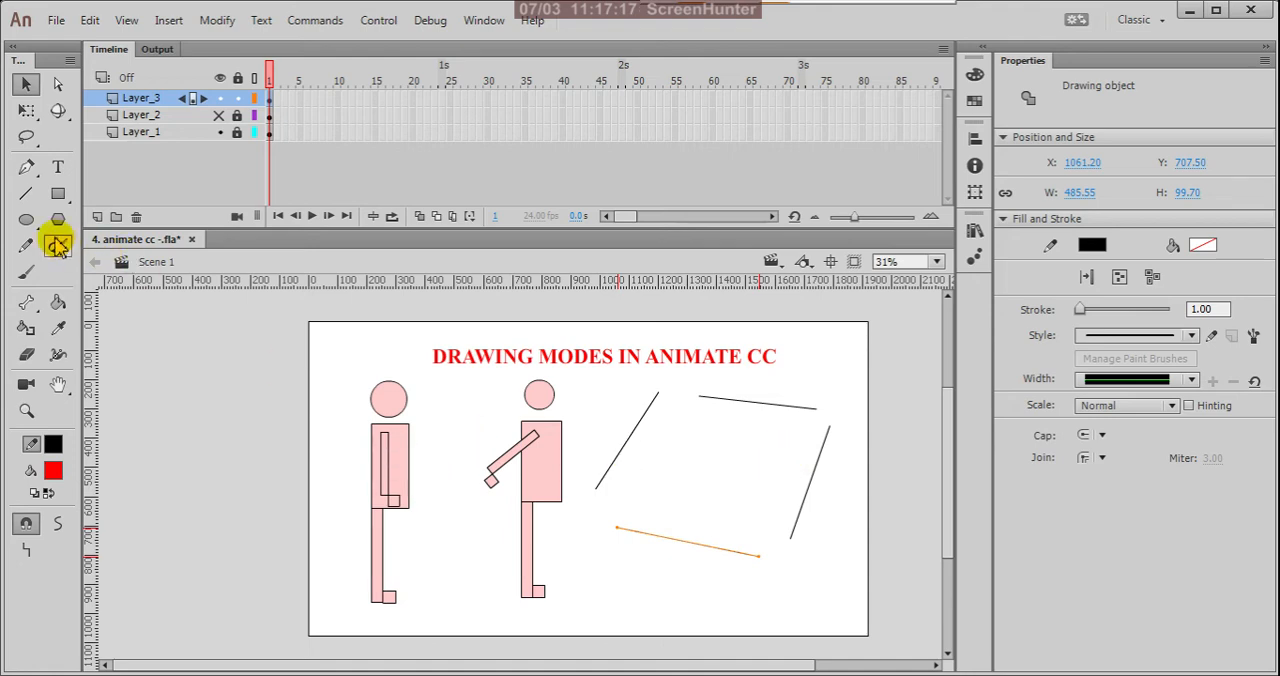
Step: Turn off object drawing for the Line tool and draw a closed four-sided outline about 431 by 437 px beside the stage
click(27, 199)
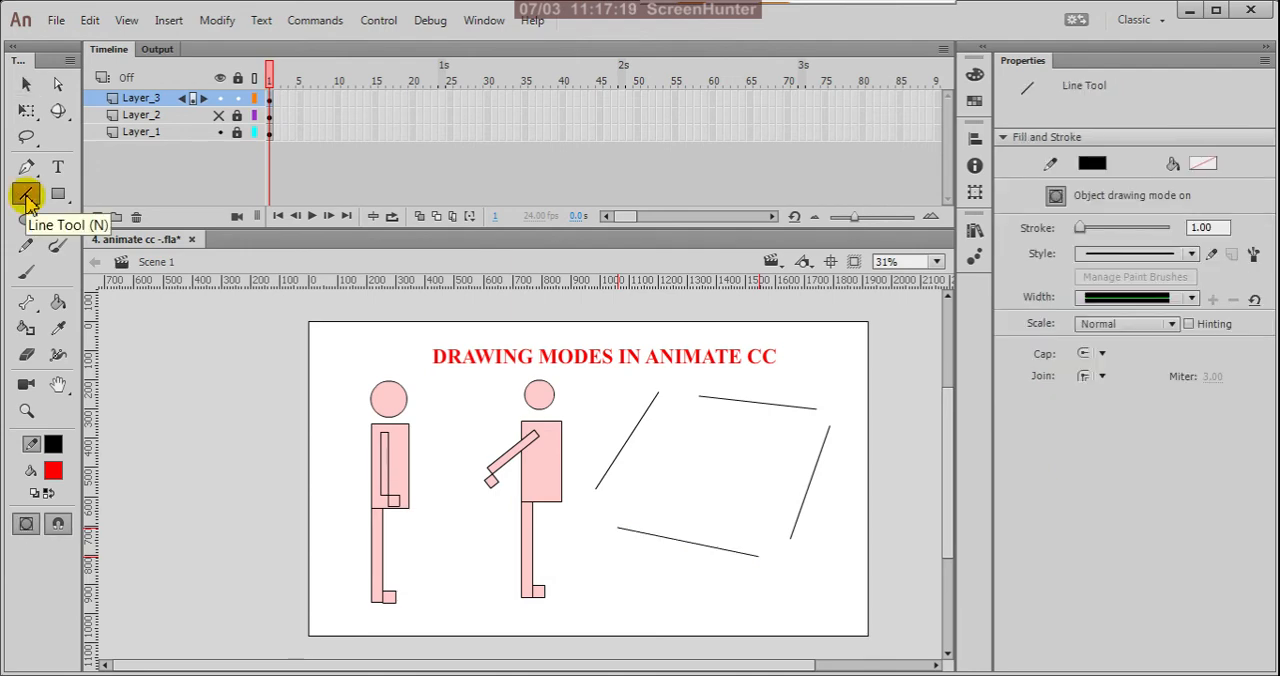
click(26, 524)
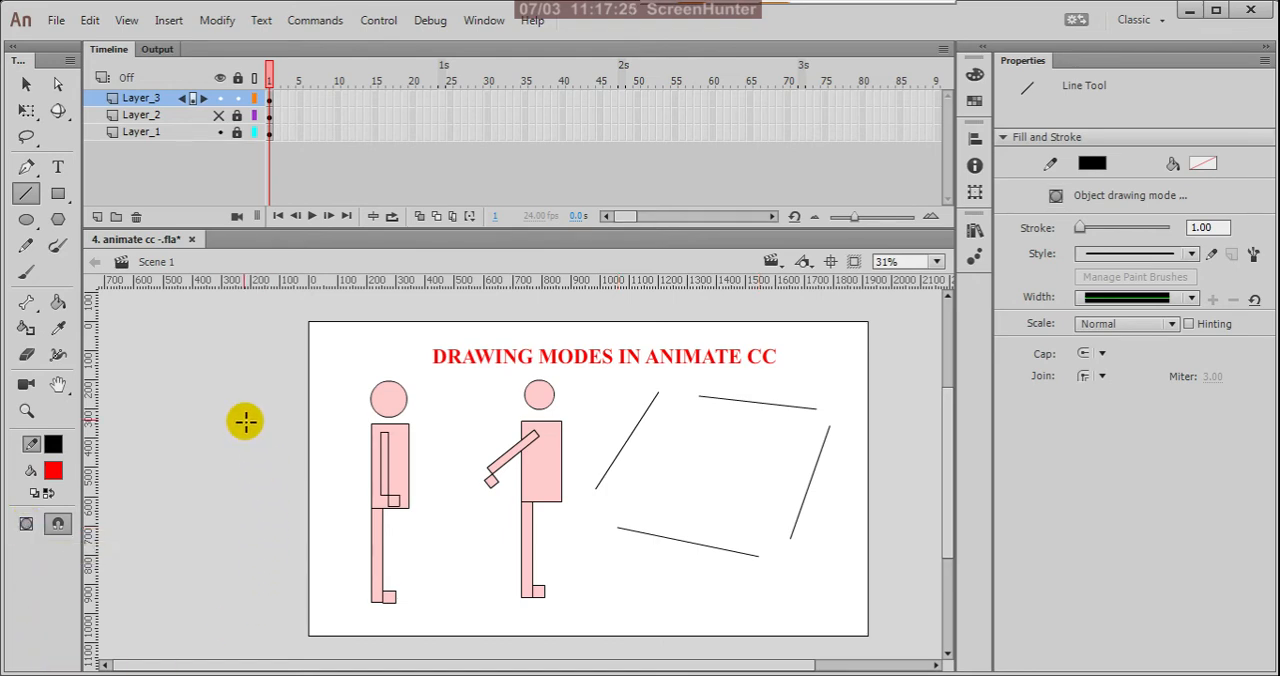
mouse_move(236, 367)
mouse_down()
mouse_move(176, 458)
mouse_move(240, 494)
mouse_move(300, 413)
mouse_move(237, 368)
mouse_up()
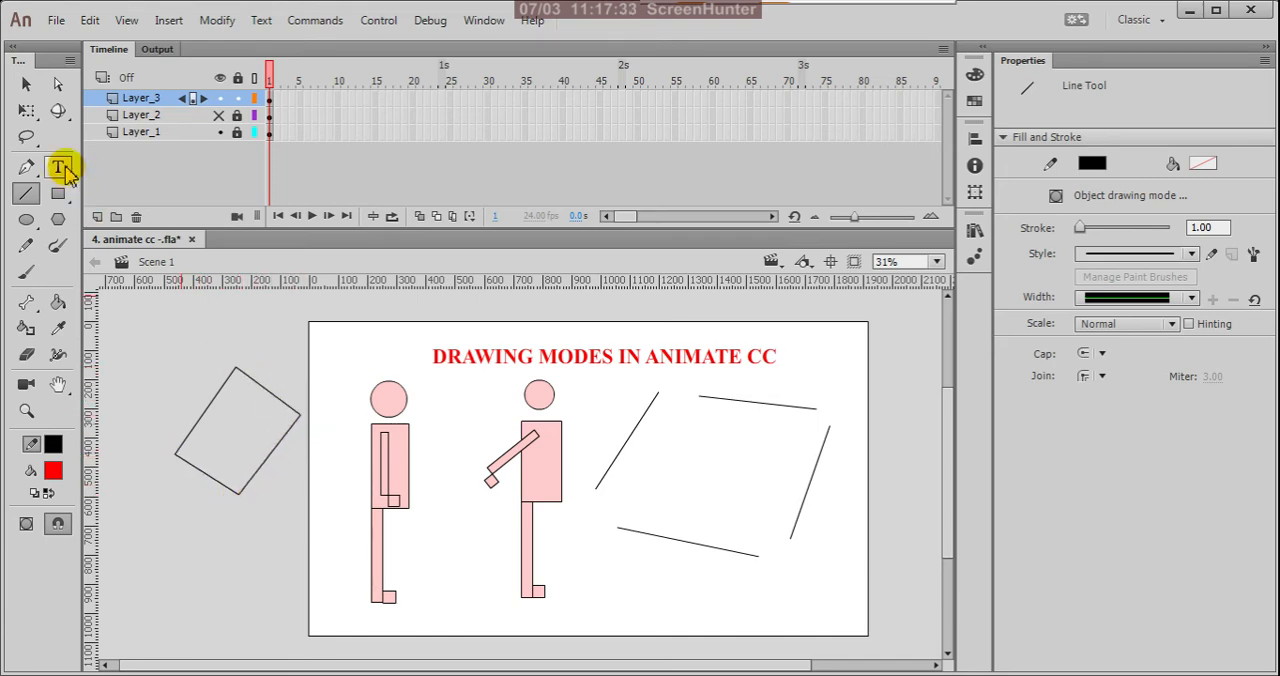
Step: Select the merge-mode outline beside the stage, choose red as the fill colour and fill its interior with the Paint Bucket
click(27, 86)
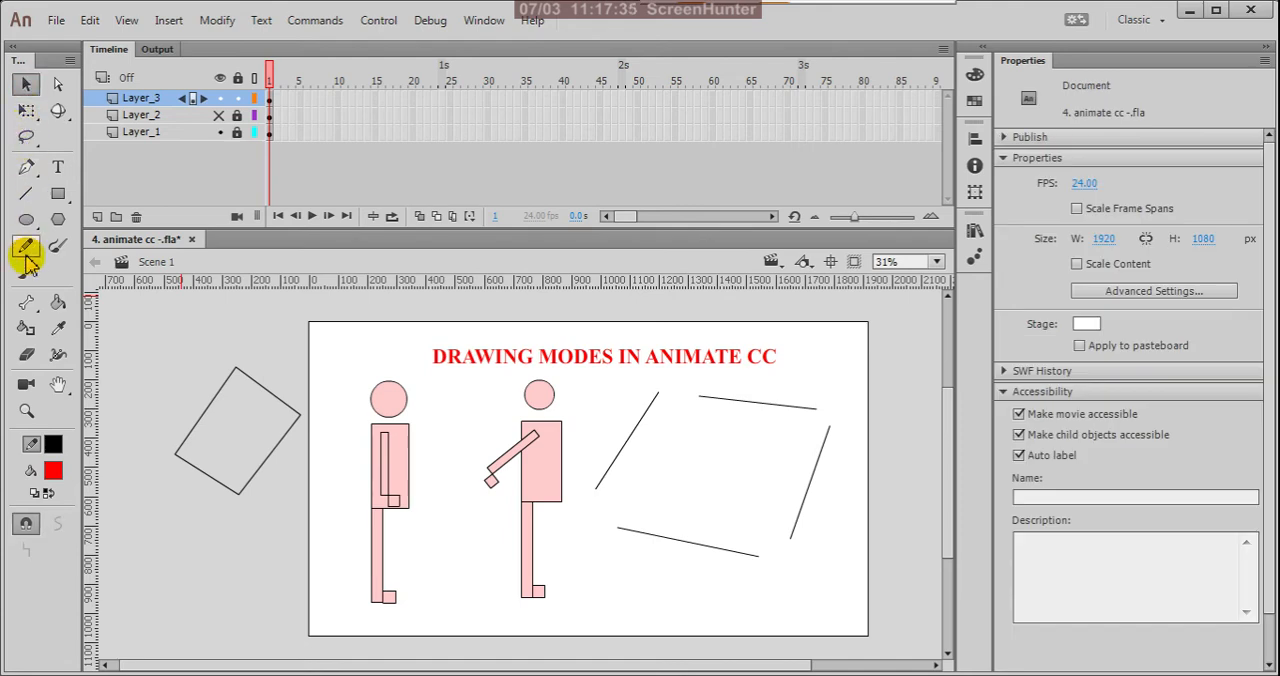
mouse_move(145, 340)
mouse_down()
mouse_move(269, 531)
mouse_move(318, 558)
mouse_up()
click(46, 477)
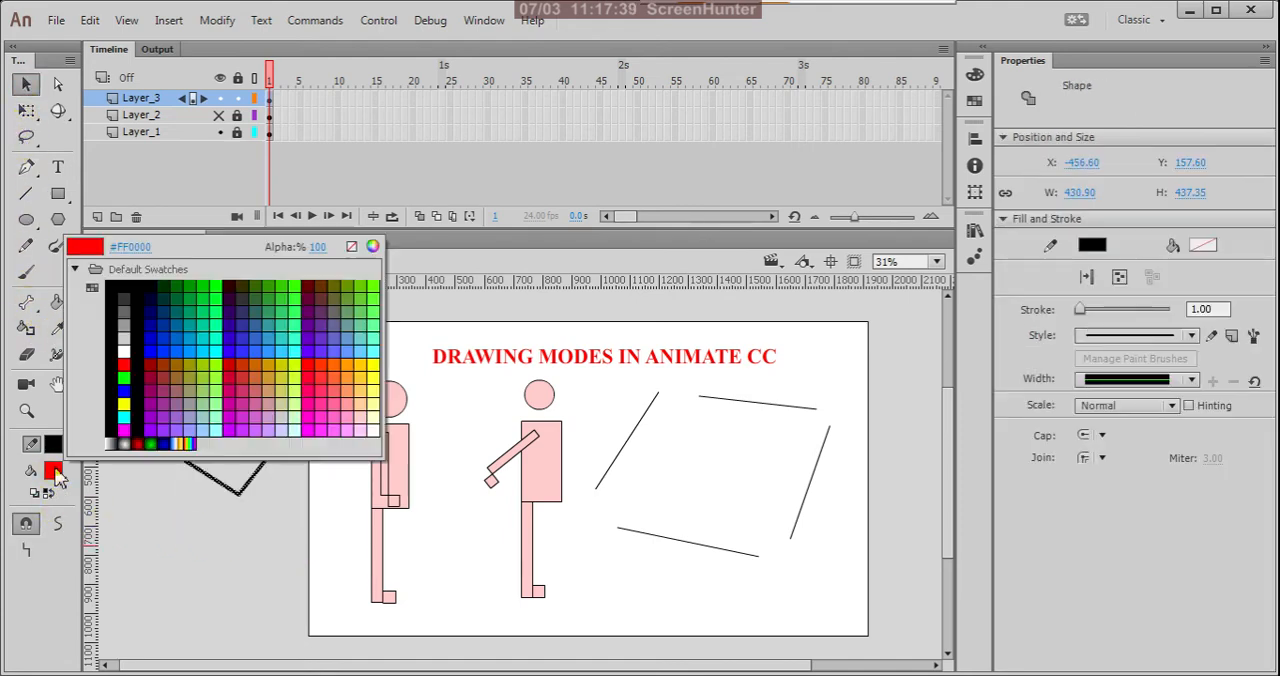
click(309, 363)
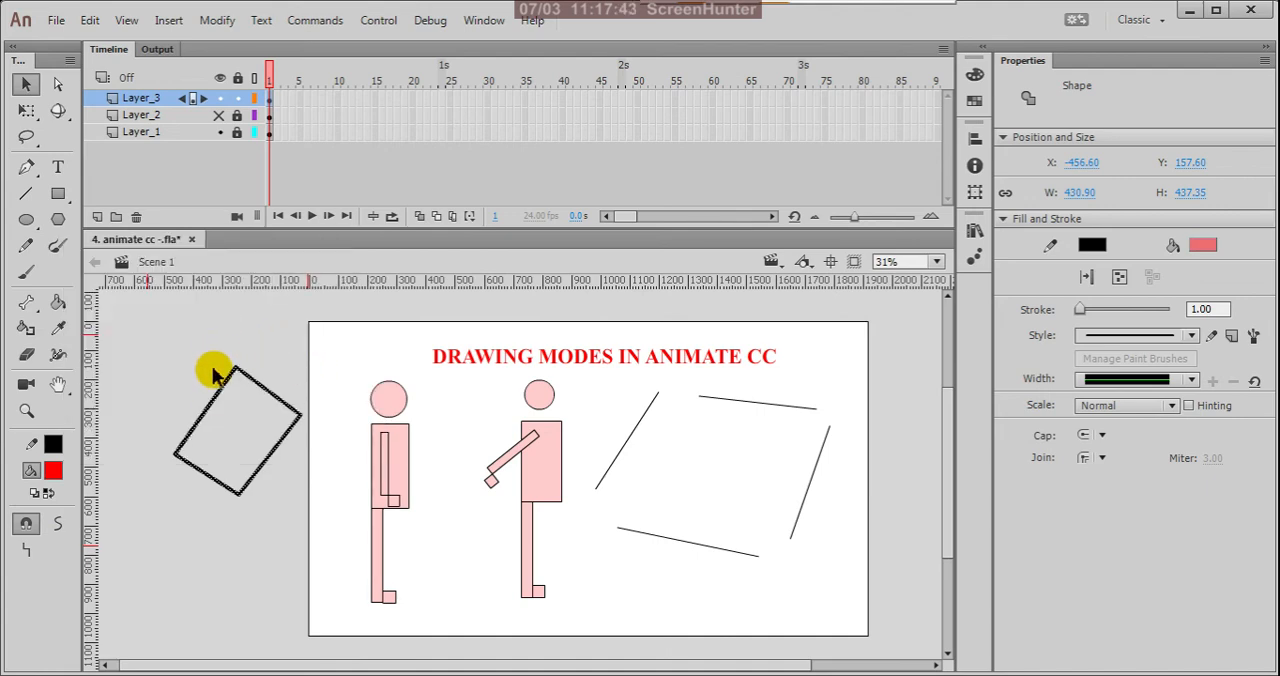
key(k)
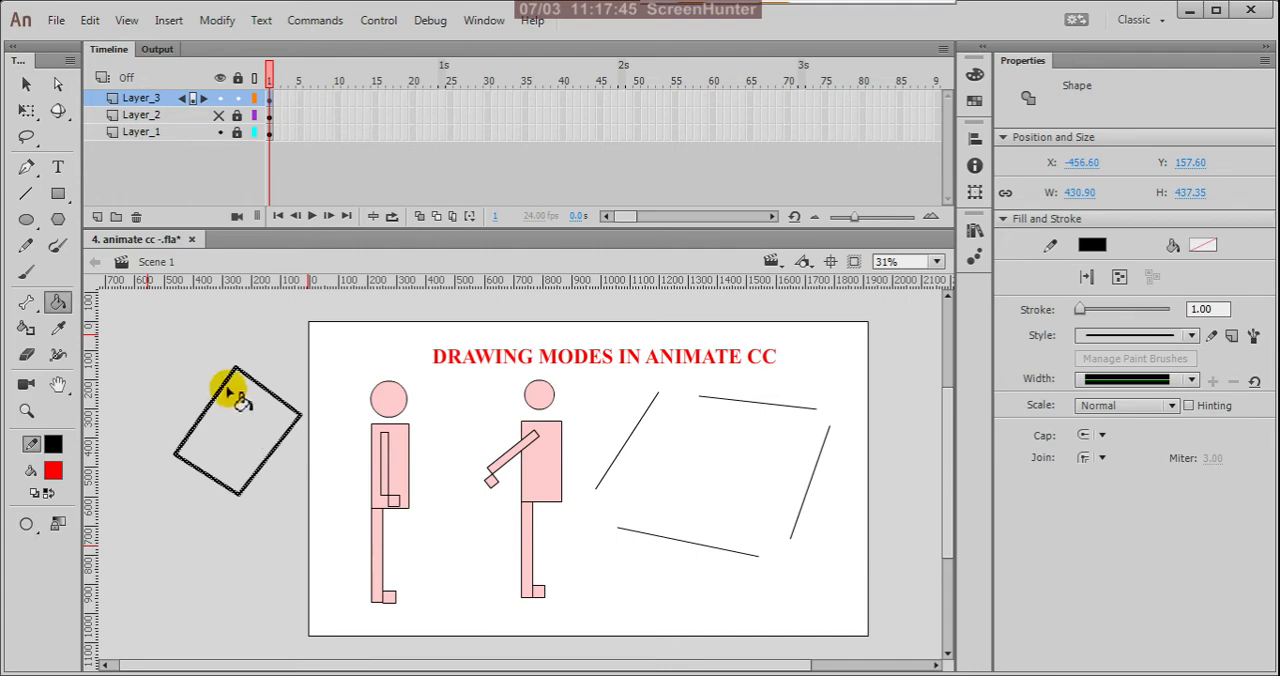
click(244, 426)
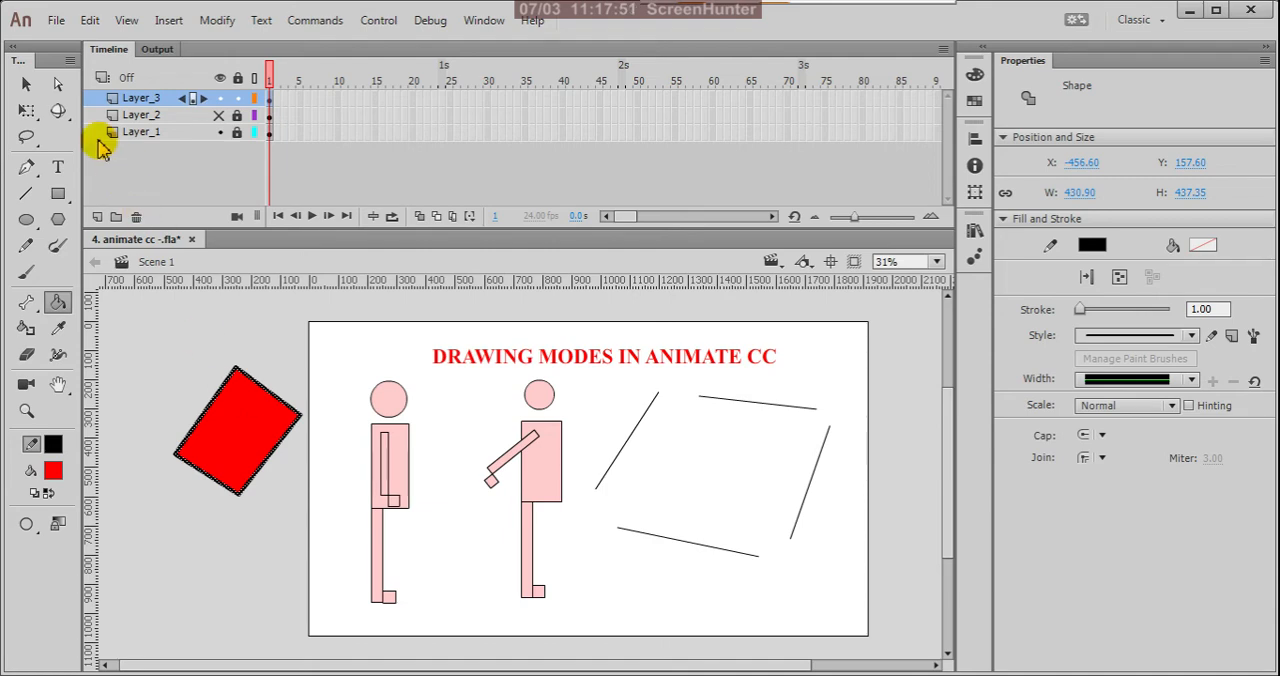
Step: Select the red shape's edges one at a time to examine how lines drawn in merge mode behave
click(26, 84)
click(260, 468)
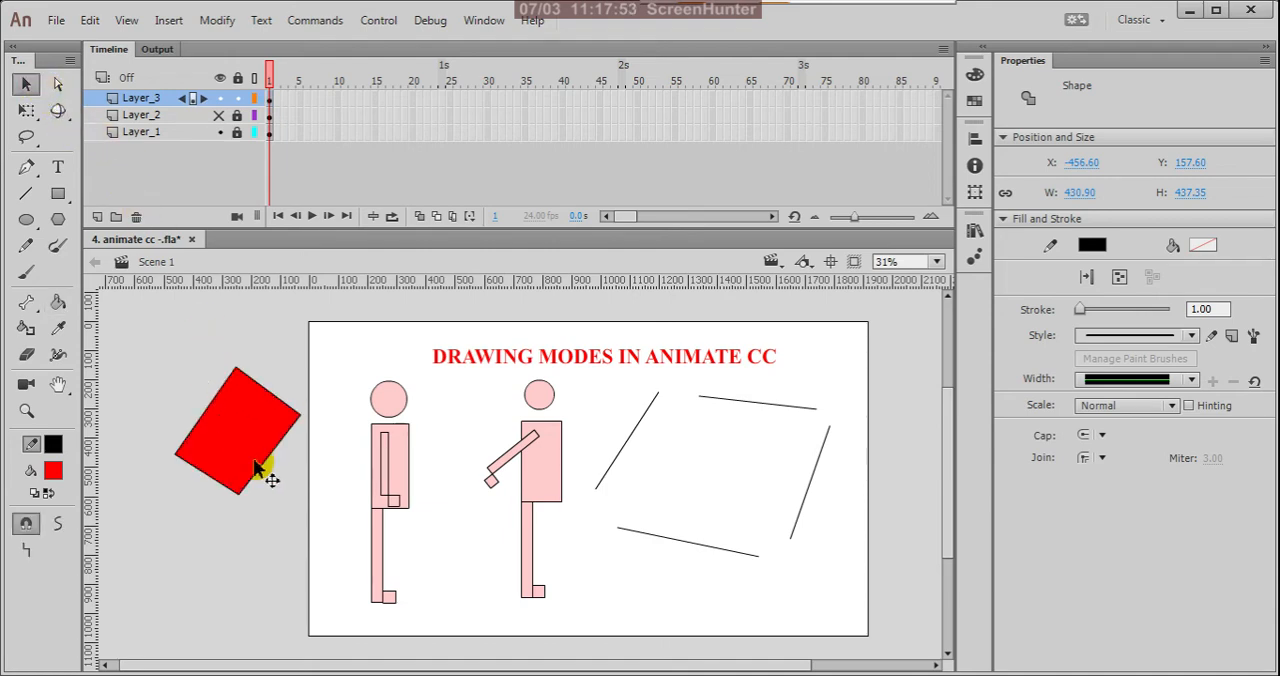
click(283, 405)
click(216, 398)
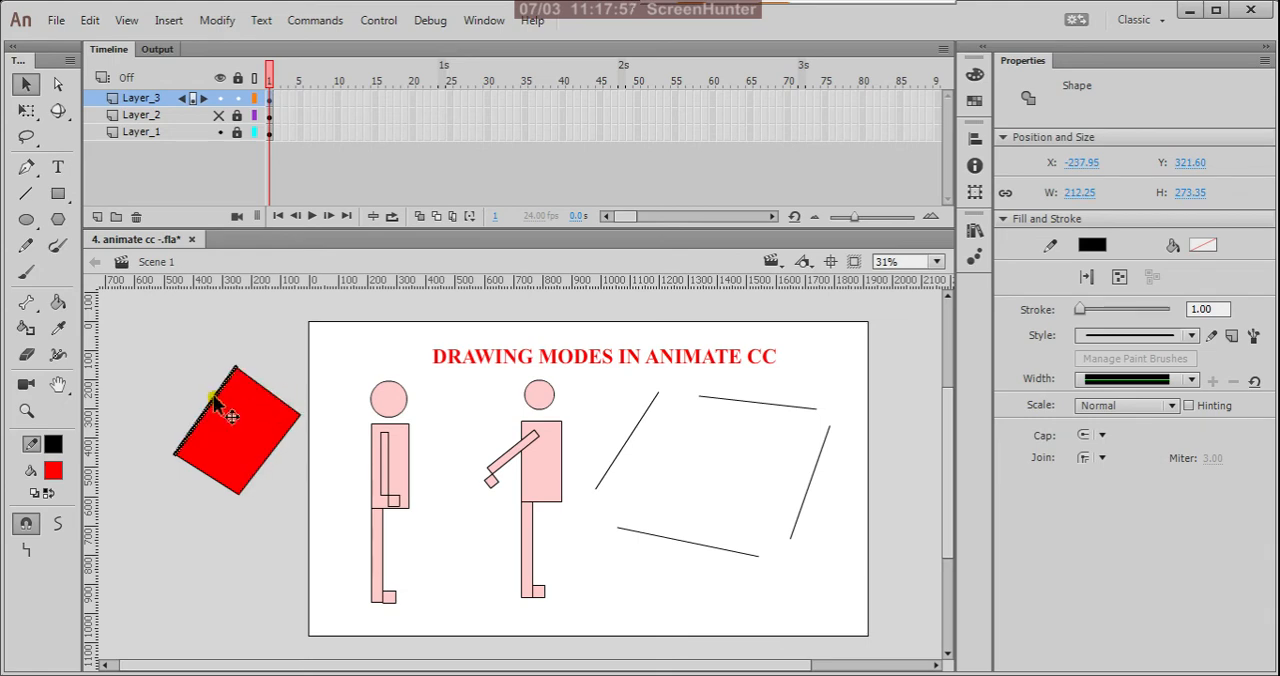
click(216, 487)
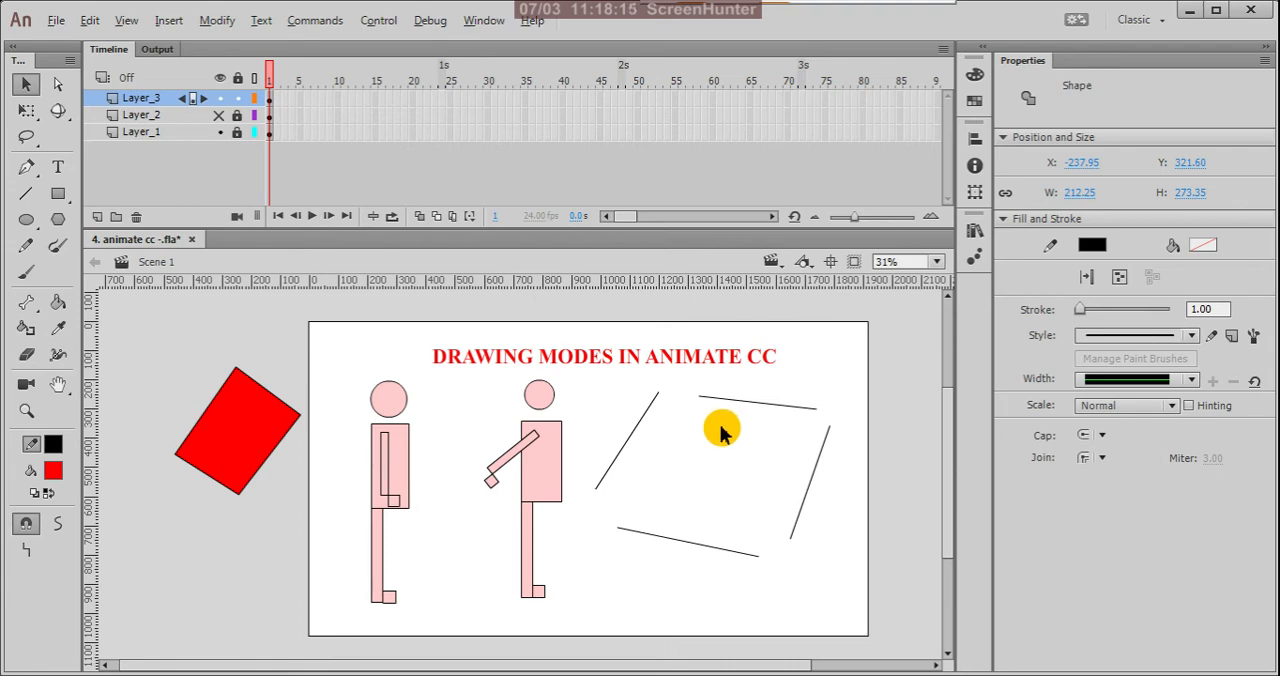
Step: Turn on object drawing for the Line tool and draw a closed four-sided outline across the stage's lower edge, its lower line about 397 px wide
scroll(720, 420, down, 3)
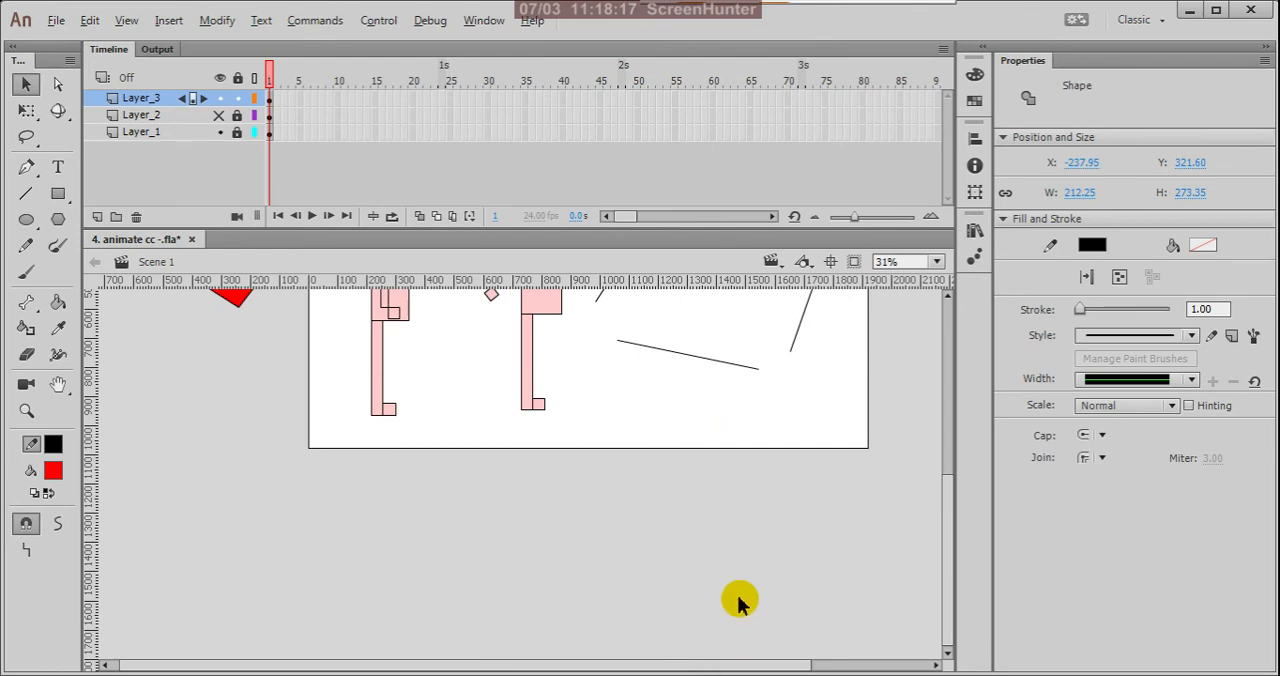
scroll(738, 580, down, 3)
scroll(526, 497, up, 2)
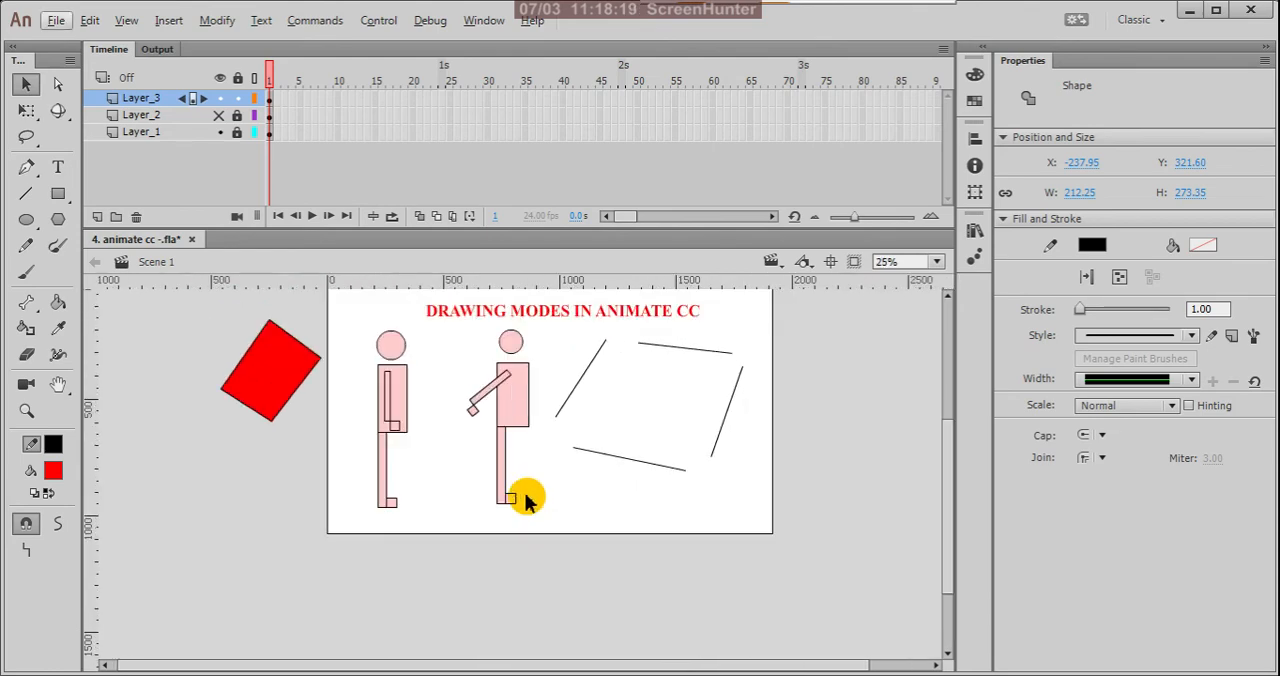
click(552, 404)
scroll(487, 361, up, 1)
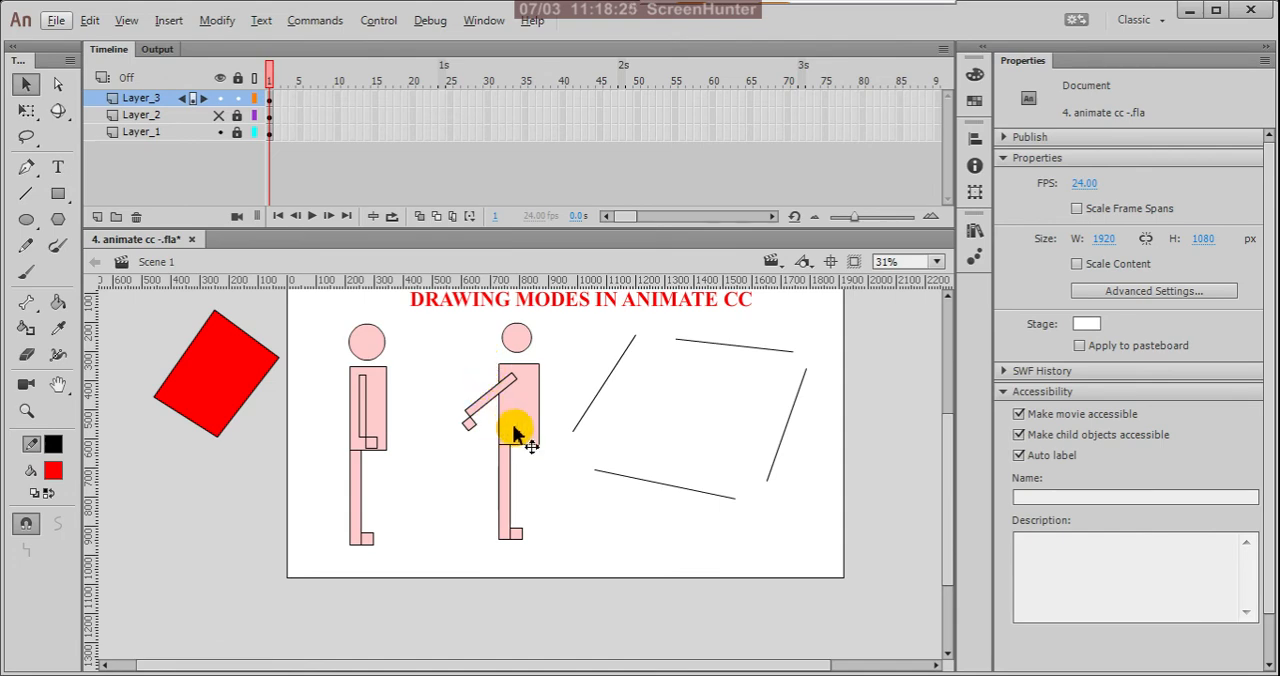
click(29, 197)
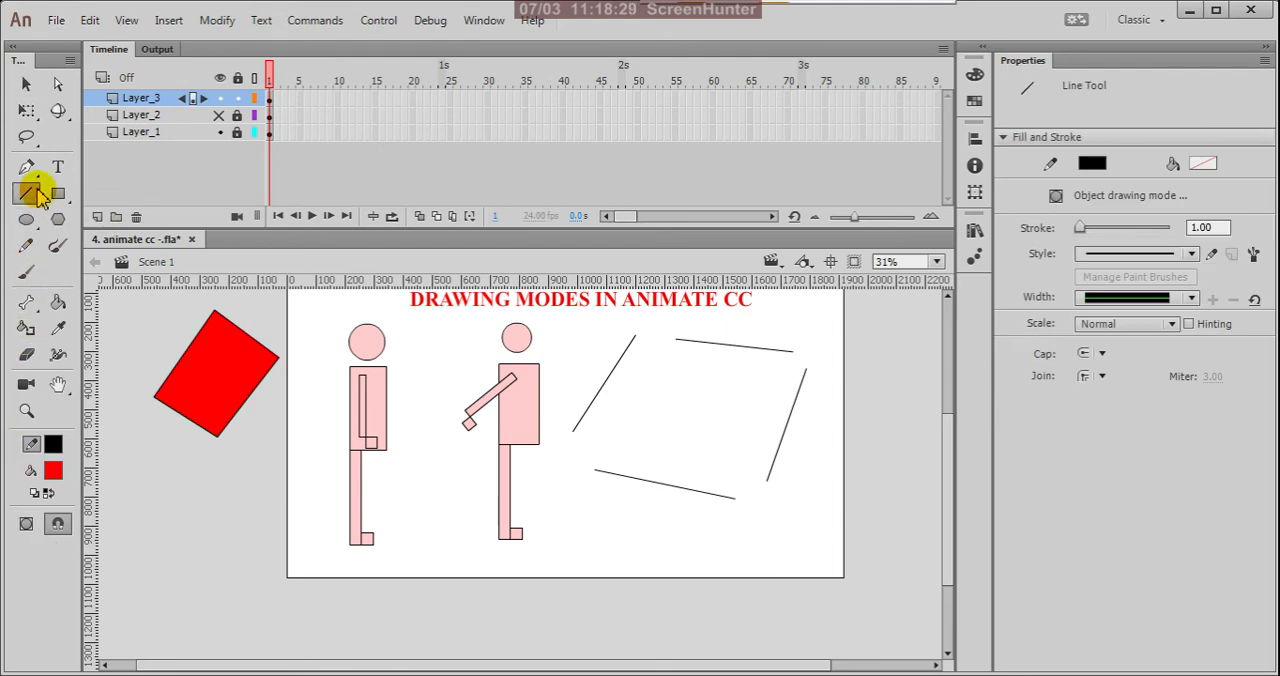
click(25, 527)
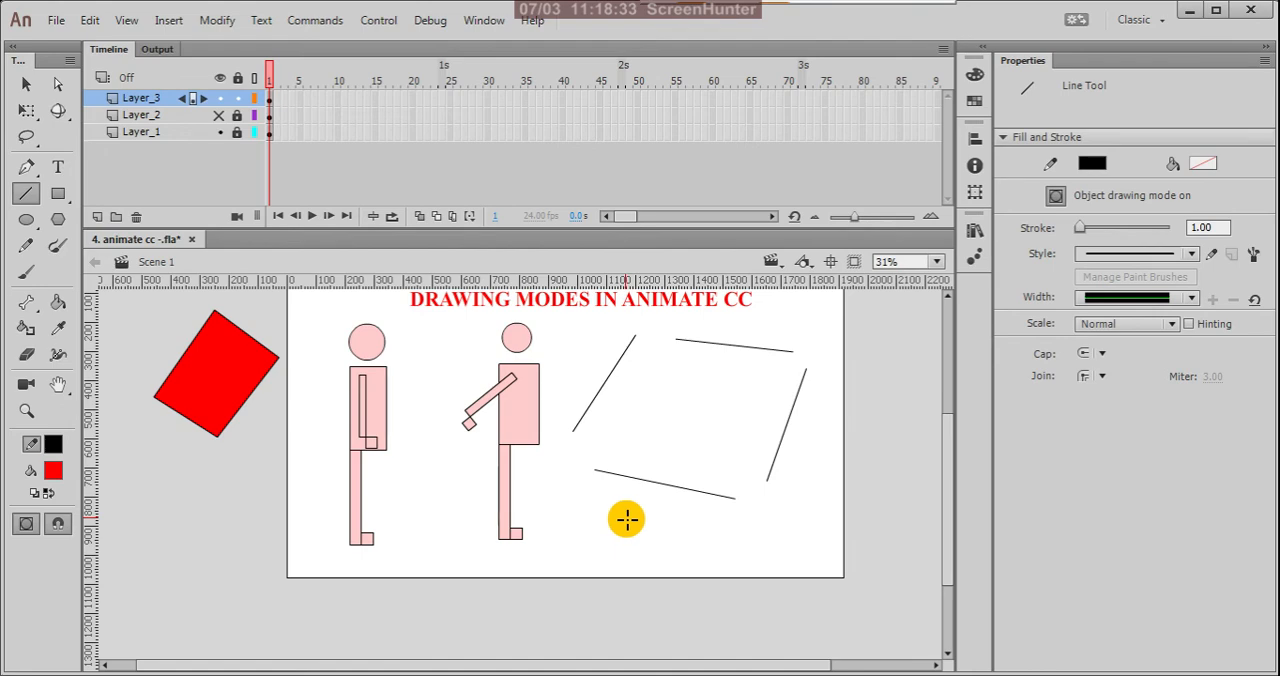
mouse_move(625, 518)
mouse_down()
mouse_move(562, 591)
mouse_move(676, 613)
mouse_move(721, 553)
mouse_move(632, 527)
mouse_up()
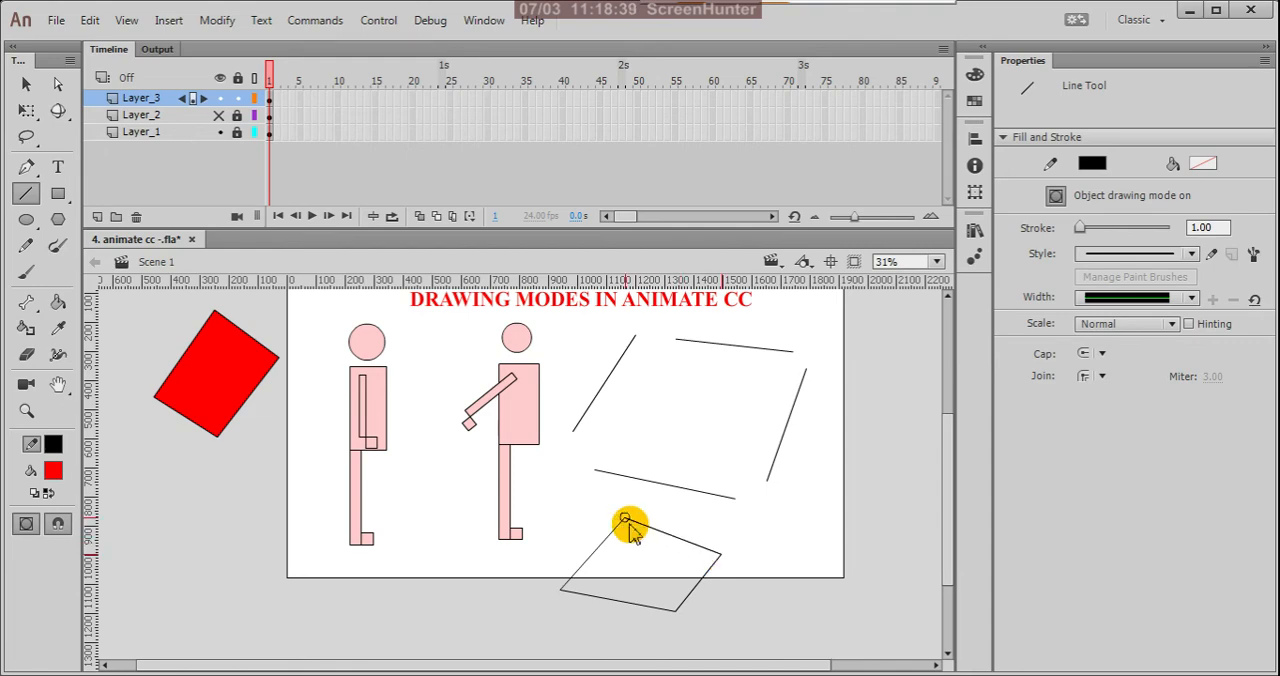
Step: Bend the new outline's left and lower lines outward into curves, extending the lower corner to form the back of a head
click(26, 84)
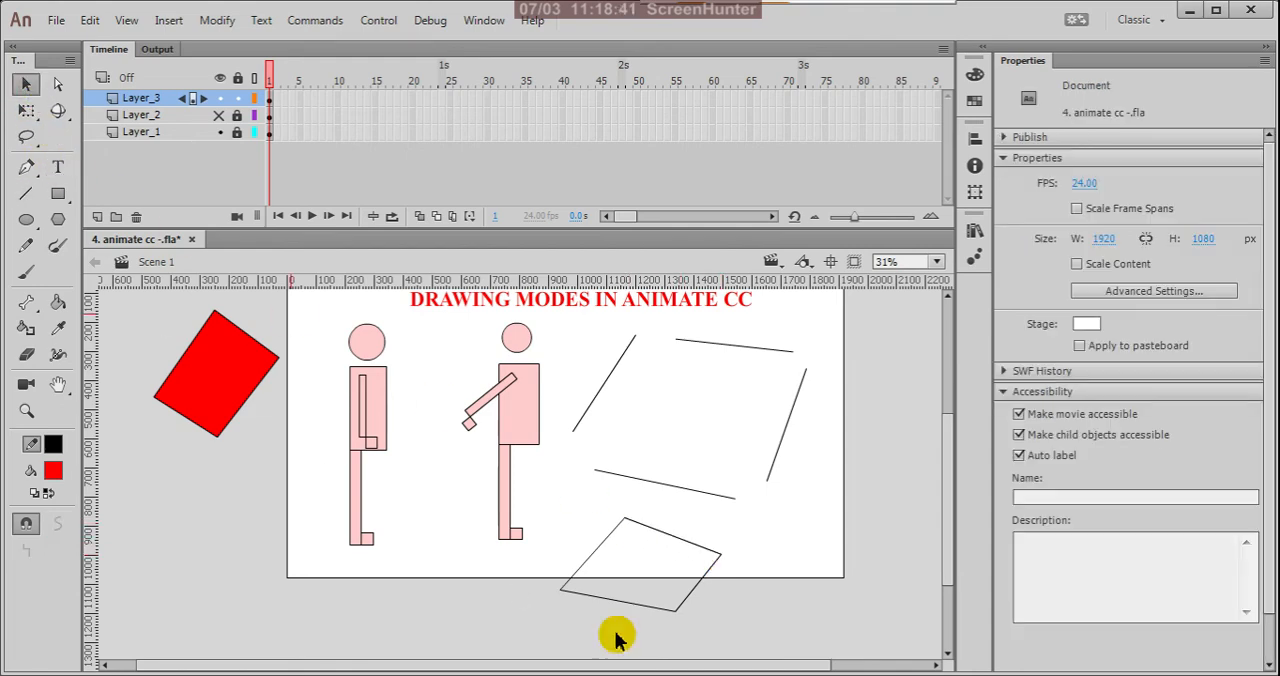
click(651, 607)
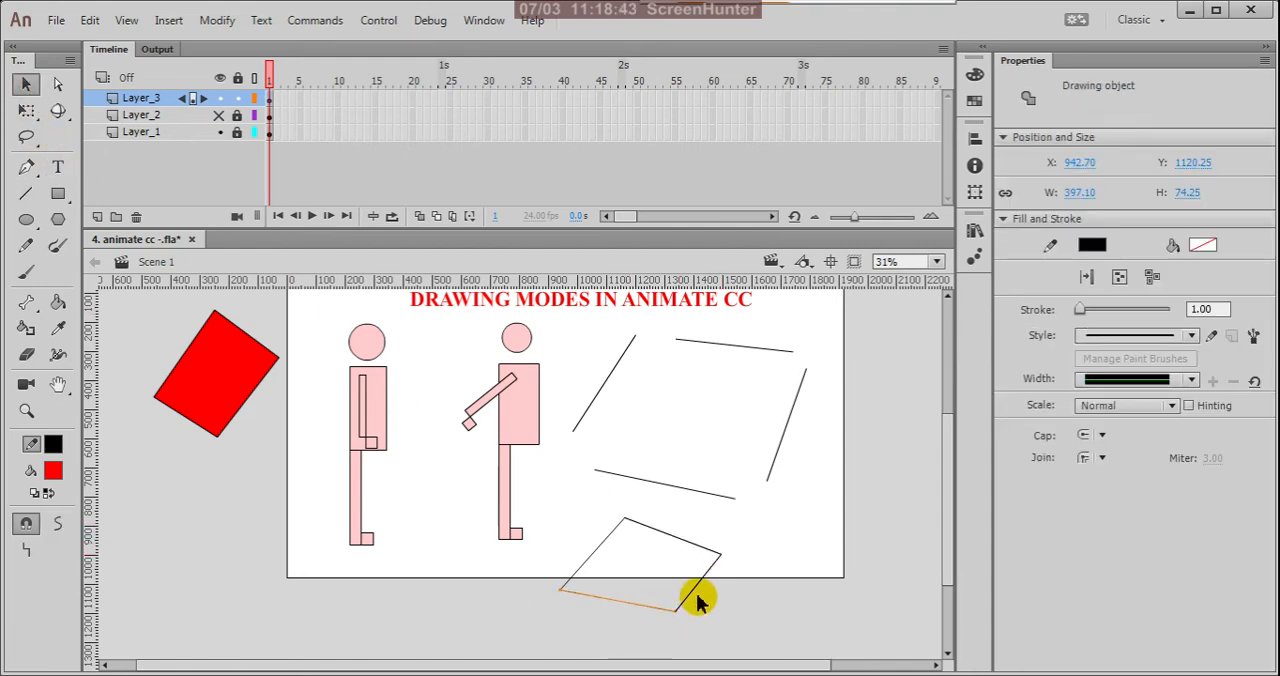
click(697, 598)
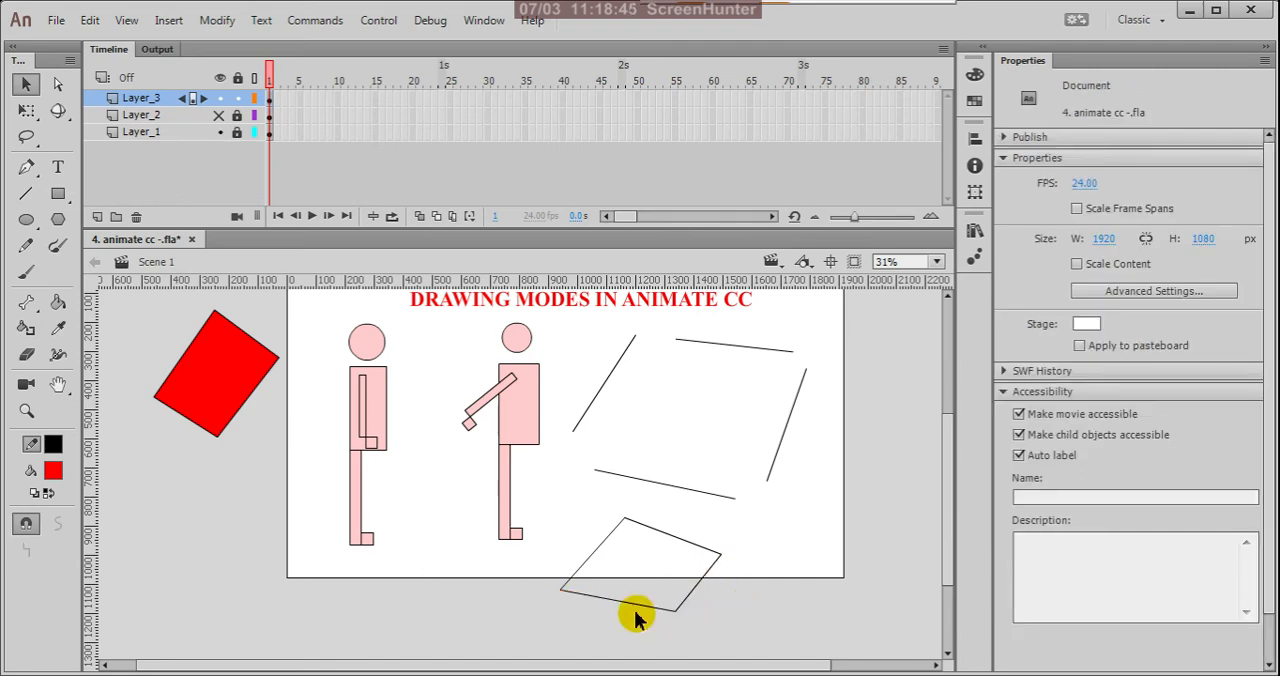
drag(600, 545, 585, 565)
drag(621, 605, 657, 630)
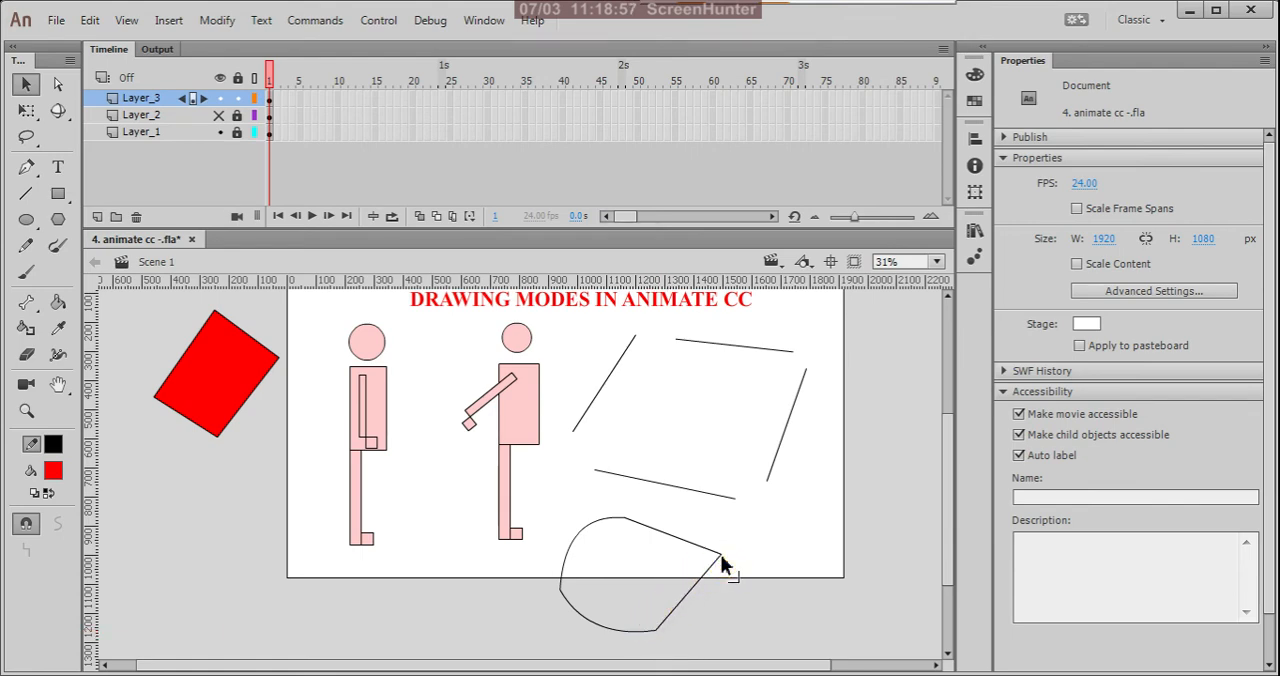
Step: Curve the outline's upper line into a forehead and shorten the adjoining straight line so their ends meet at the face
click(718, 562)
click(709, 593)
mouse_move(666, 531)
mouse_down()
mouse_move(717, 568)
mouse_move(693, 594)
mouse_up()
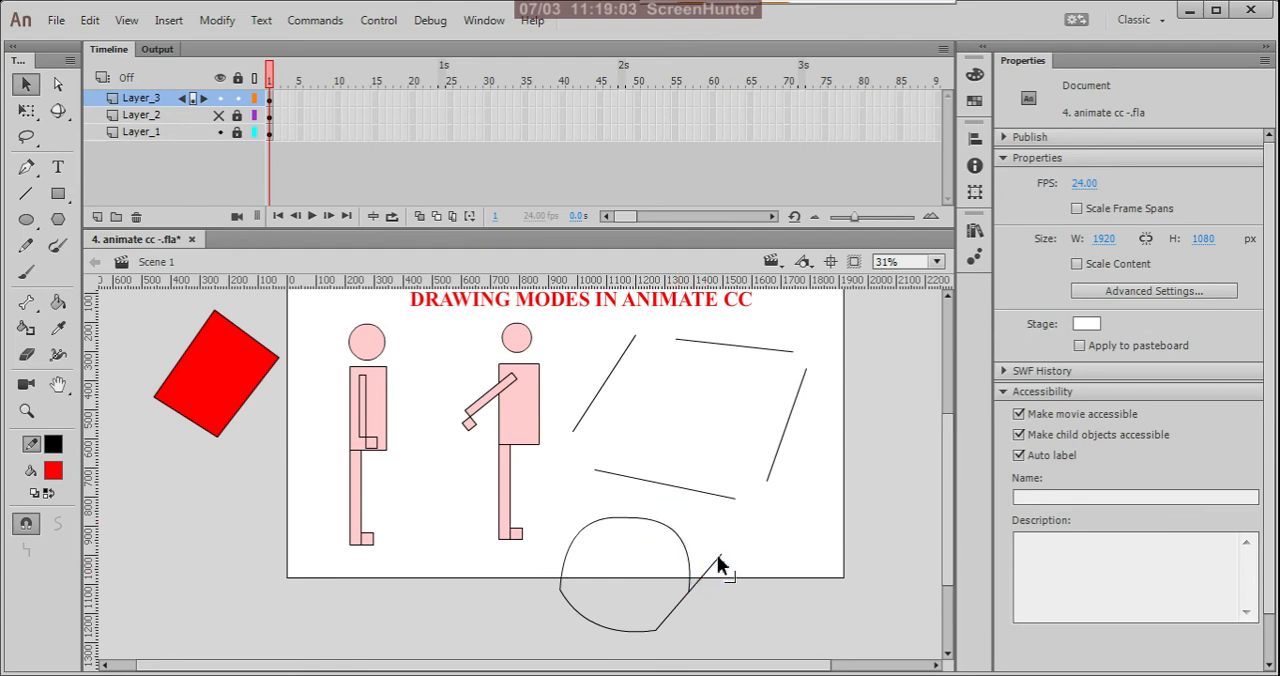
drag(720, 556, 676, 619)
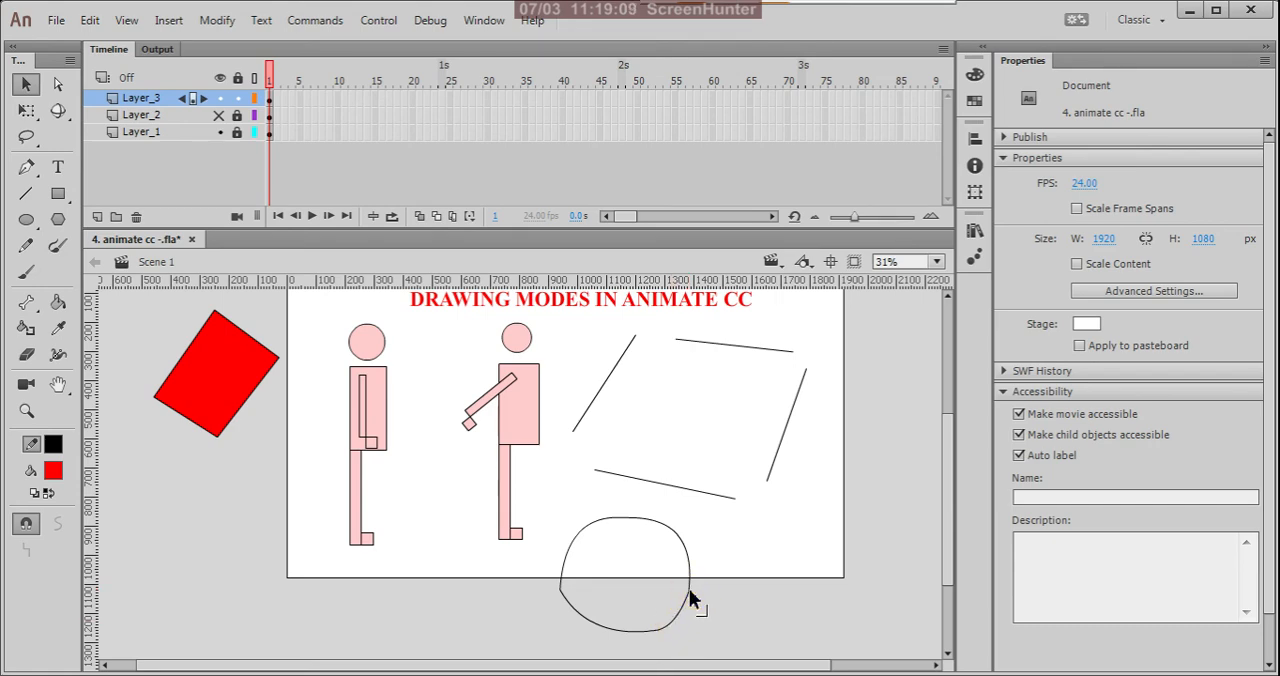
Step: Shape a protruding nose on the face side of the outline and round out the back and top of the head
mouse_move(694, 599)
mouse_down()
mouse_move(709, 593)
mouse_move(690, 562)
mouse_move(704, 594)
mouse_move(728, 594)
mouse_move(709, 591)
mouse_up()
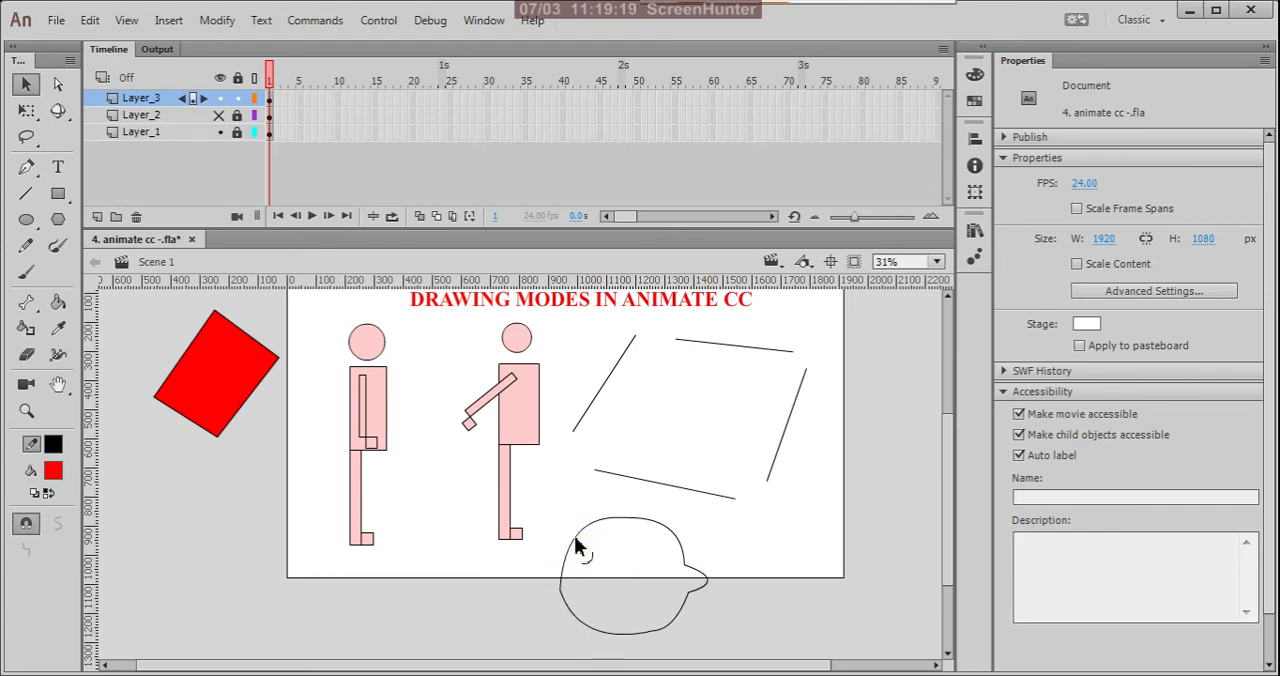
drag(576, 538, 565, 530)
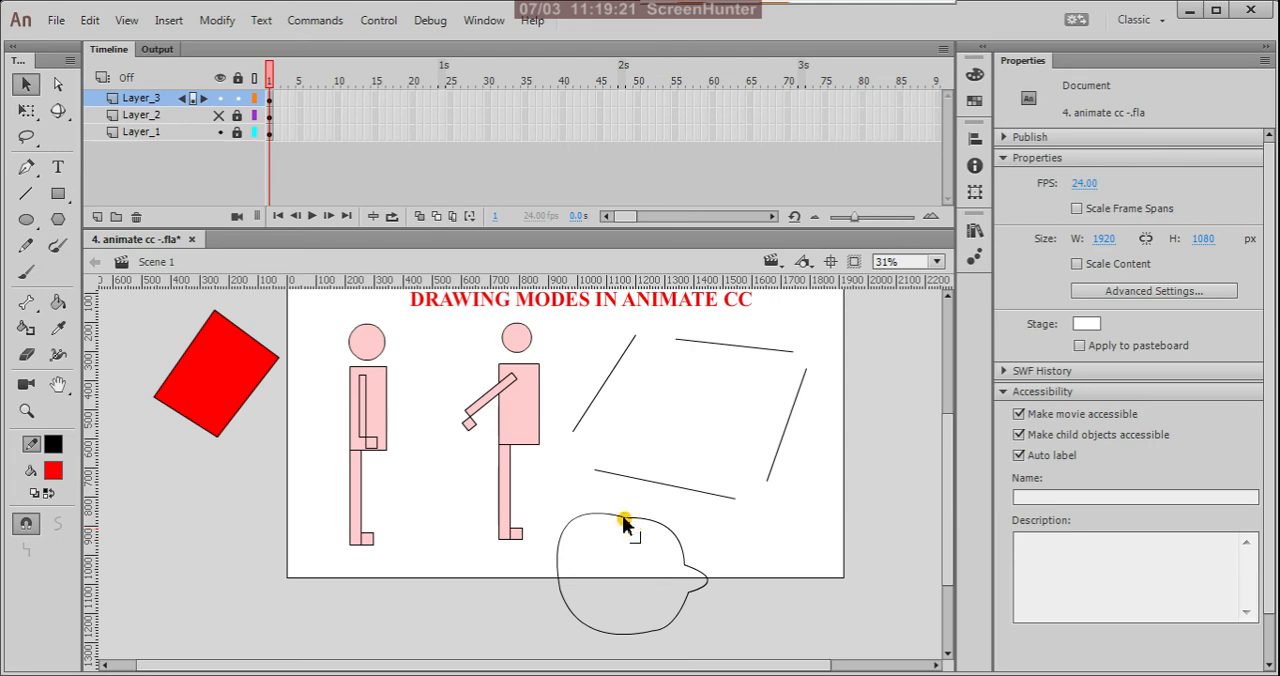
drag(626, 519, 626, 508)
Step: Reshape the lower face into a rounded chin and add a curved mouth line running inward from above it
scroll(667, 585, down, 1)
scroll(632, 606, up, 3)
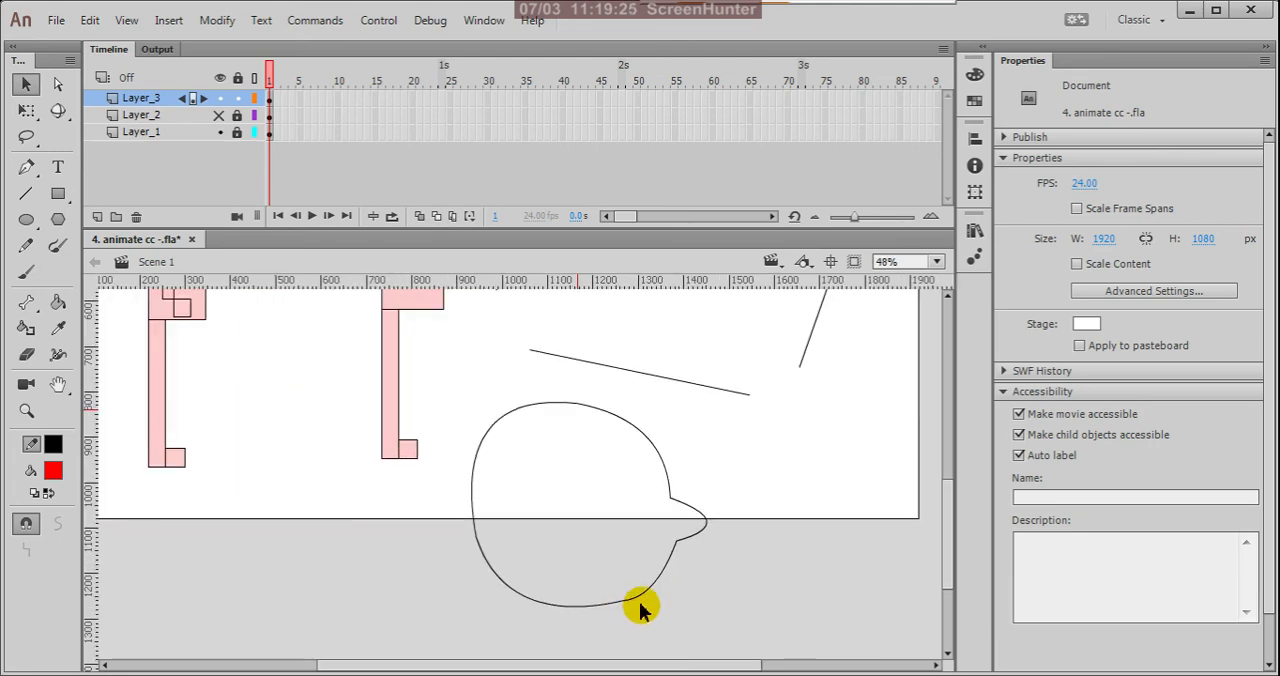
drag(631, 600, 611, 615)
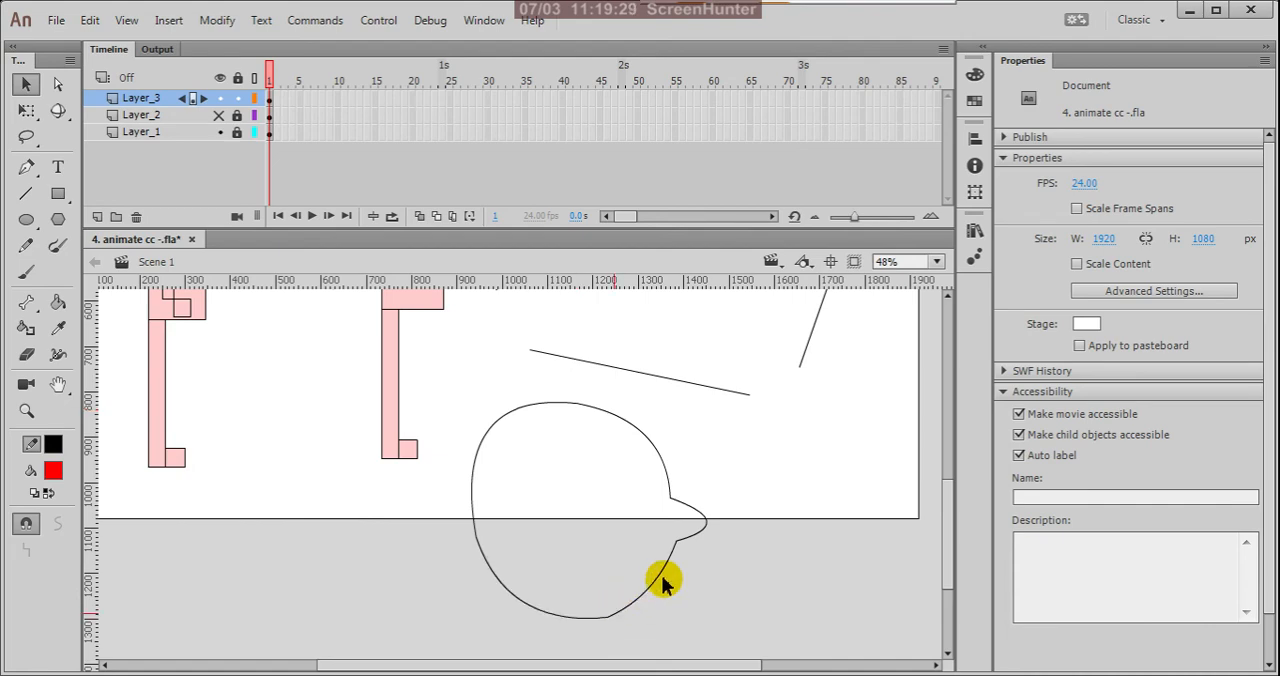
mouse_move(657, 583)
mouse_down()
mouse_move(623, 571)
mouse_move(647, 577)
mouse_up()
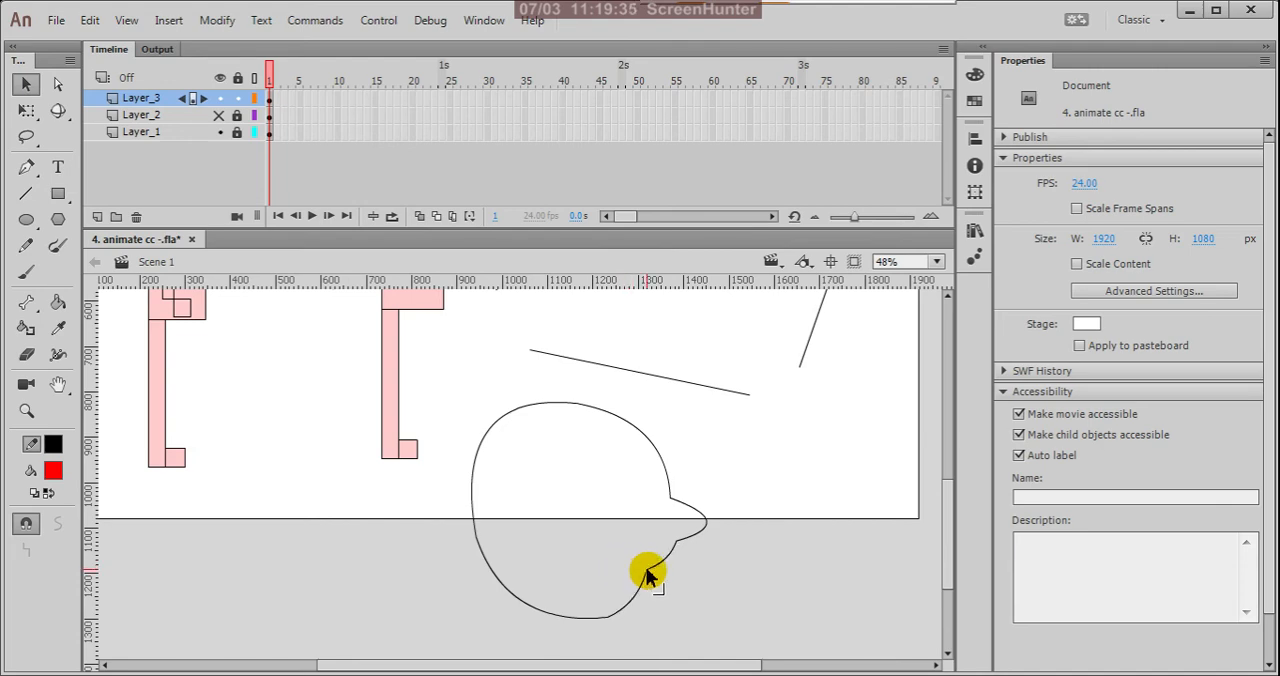
mouse_move(647, 577)
mouse_down()
mouse_move(600, 545)
mouse_move(620, 613)
mouse_move(637, 606)
mouse_move(611, 617)
mouse_move(619, 640)
mouse_move(606, 619)
mouse_move(600, 628)
mouse_move(649, 606)
mouse_move(650, 643)
mouse_move(632, 636)
mouse_up()
key(n)
key(v)
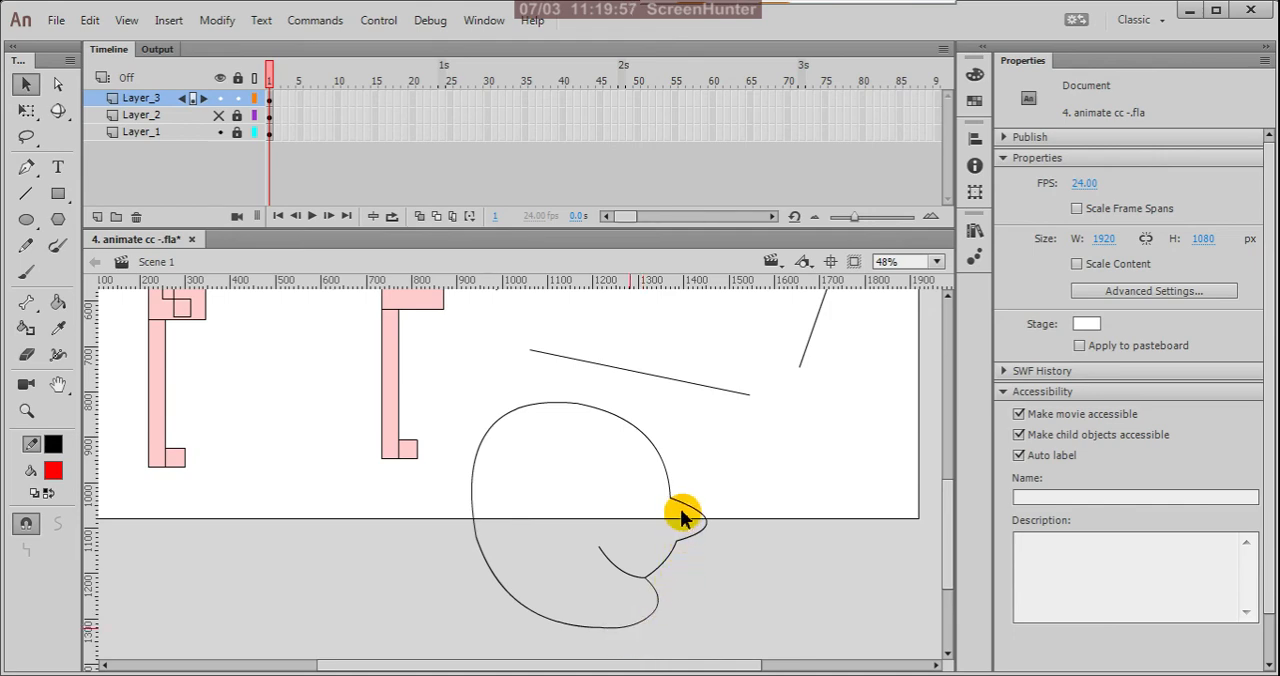
key(ctrl+minus)
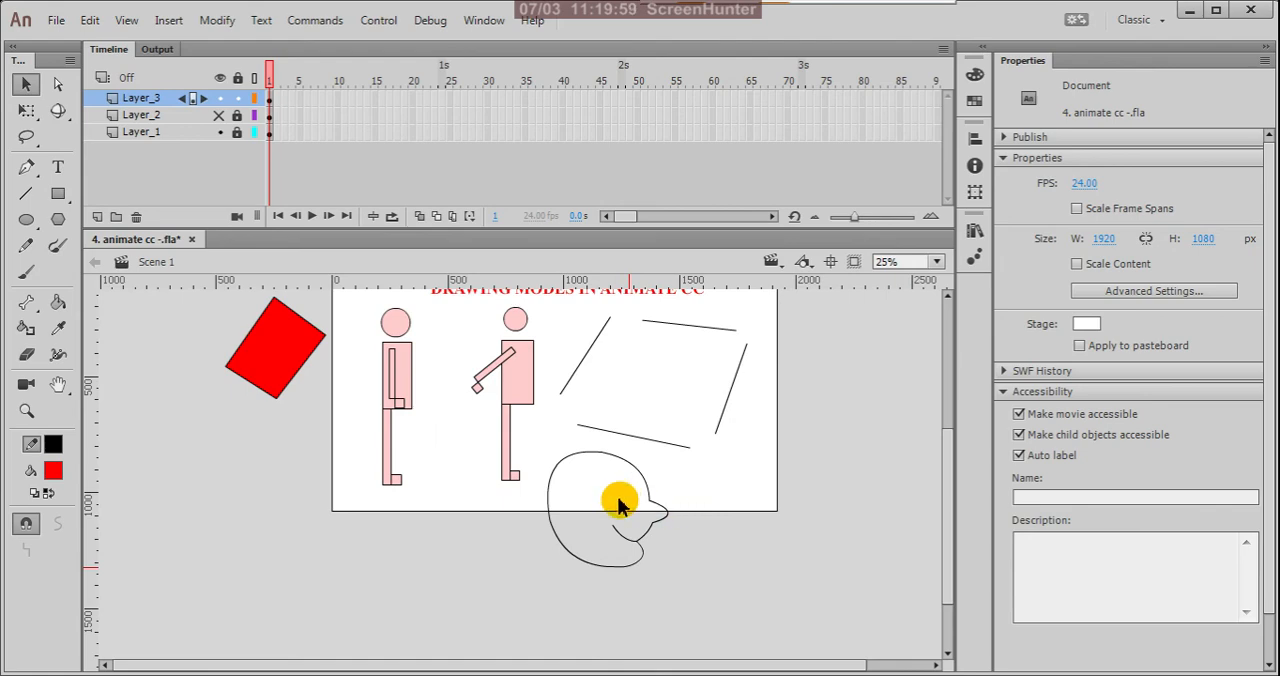
scroll(624, 512, up, 2)
scroll(640, 566, up, 2)
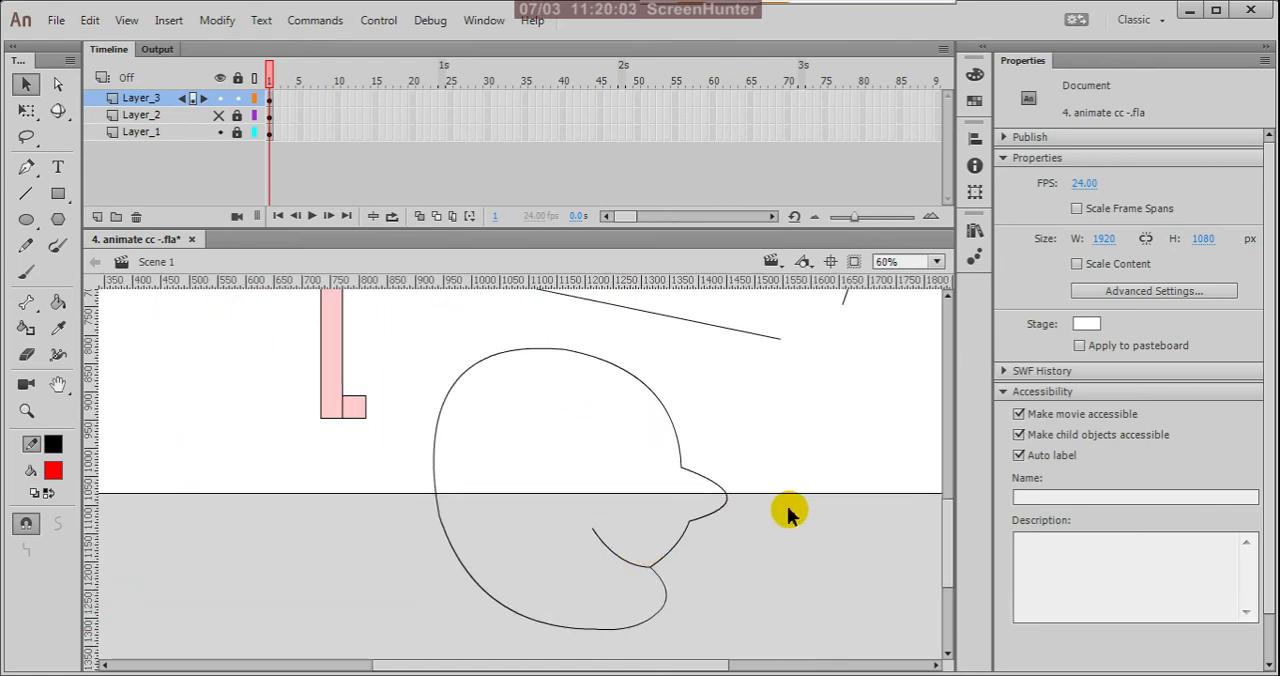
key(k)
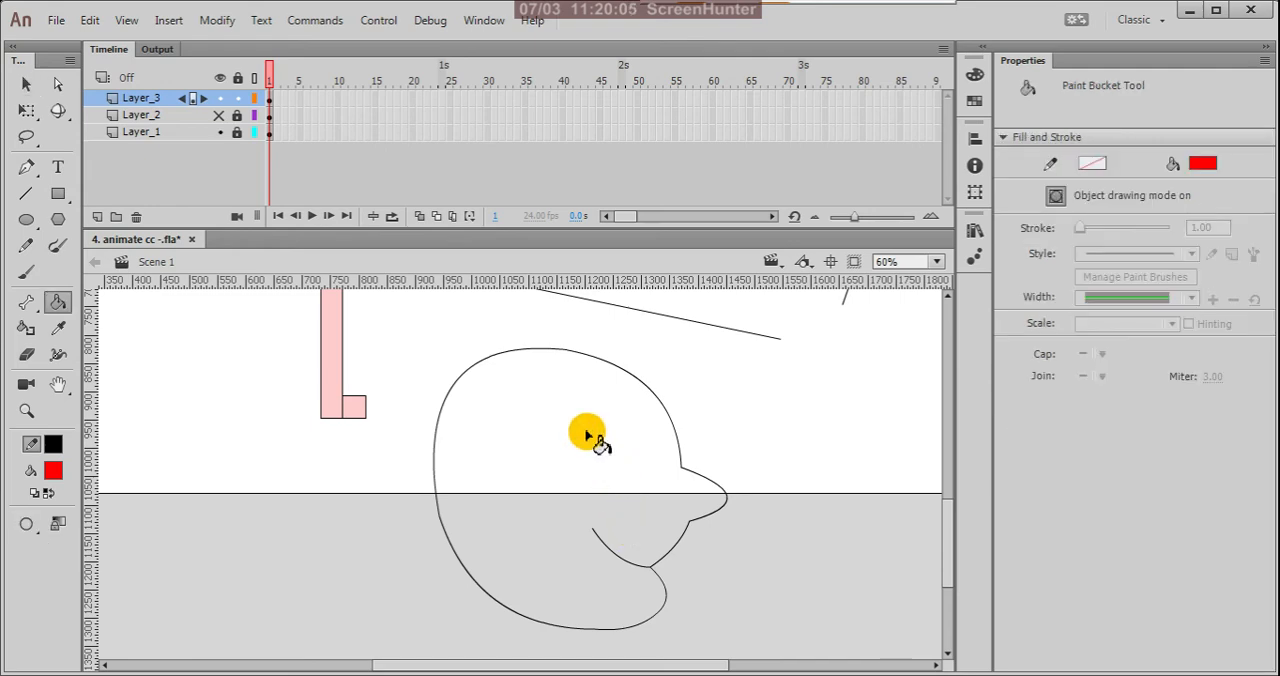
key(v)
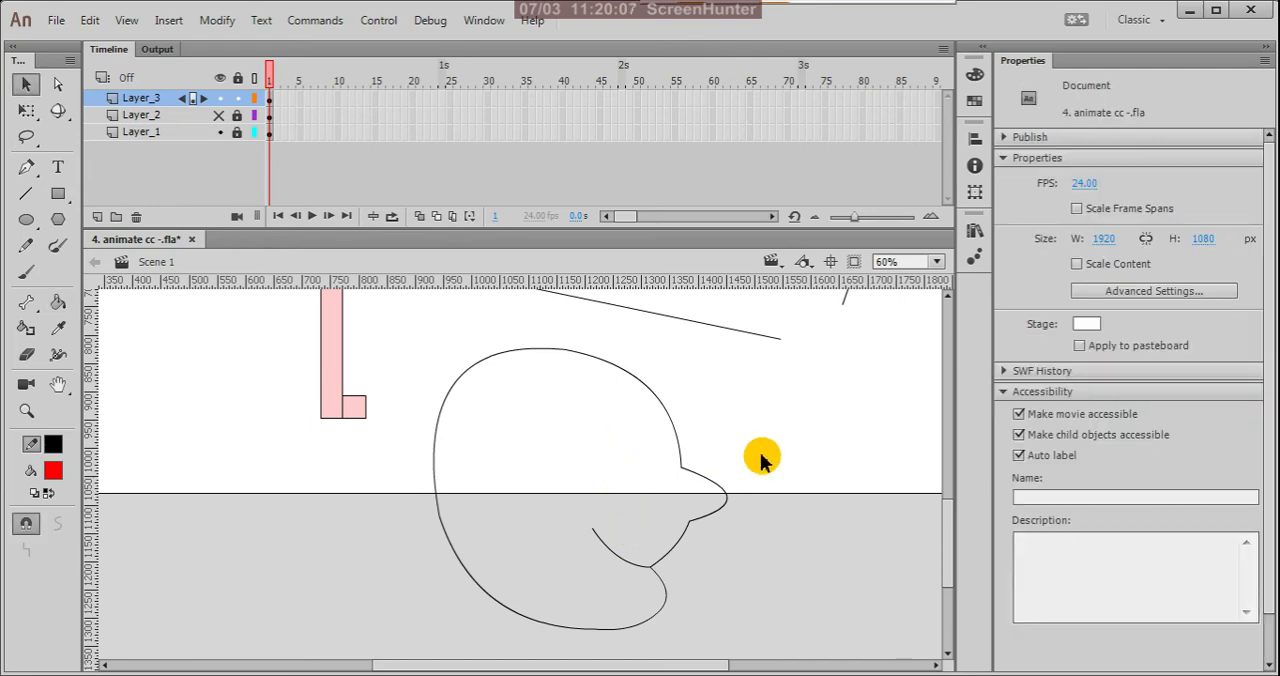
Step: Refine the head outline by smoothing the curves at its back and top and adjusting the corner beneath the nose
scroll(760, 450, down, 2)
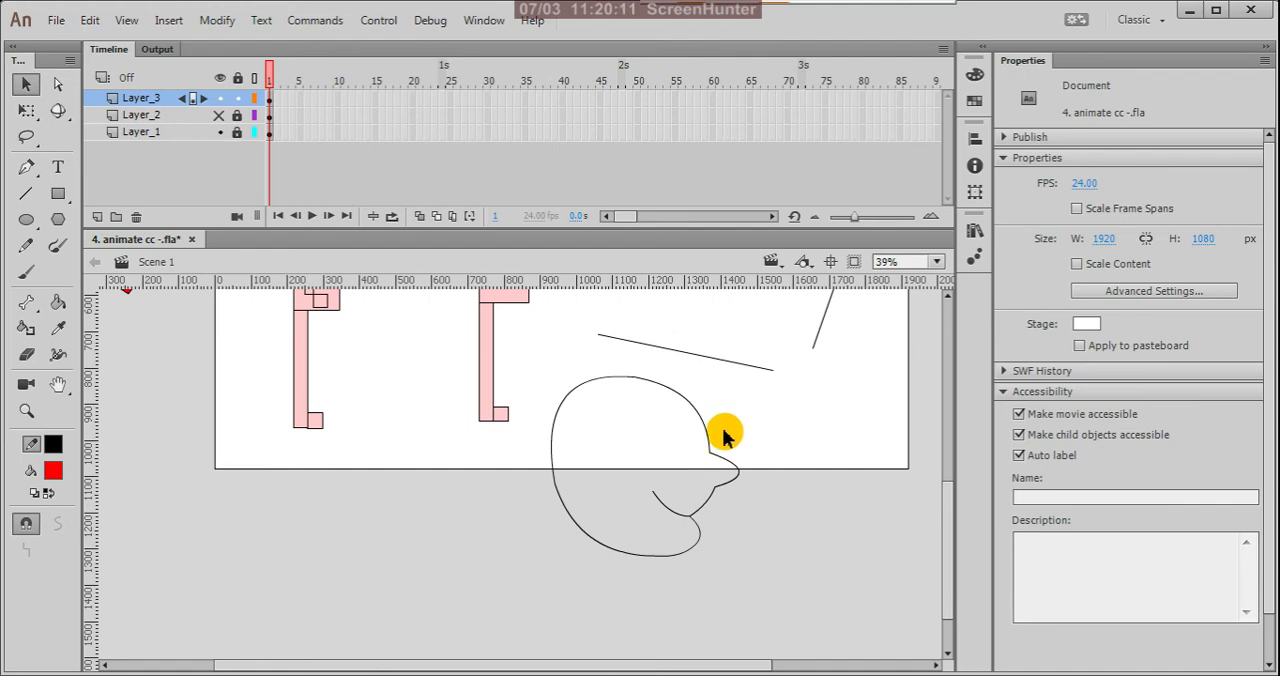
scroll(560, 448, up, 2)
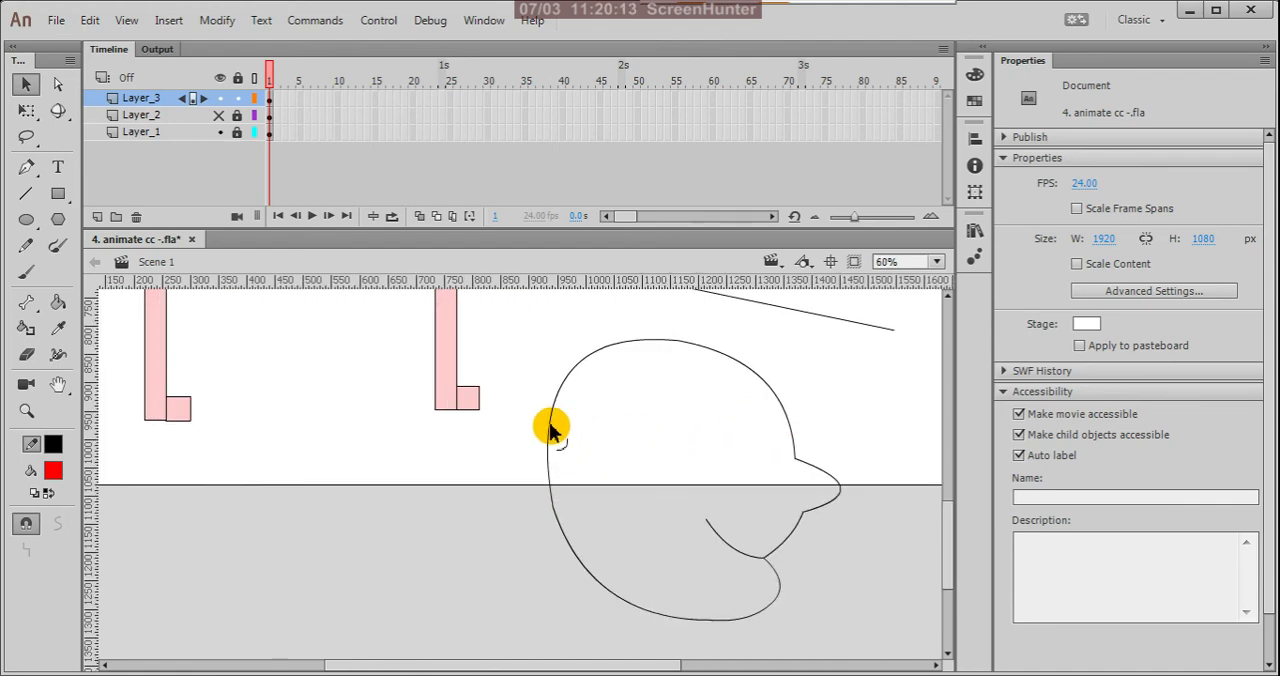
drag(551, 431, 550, 433)
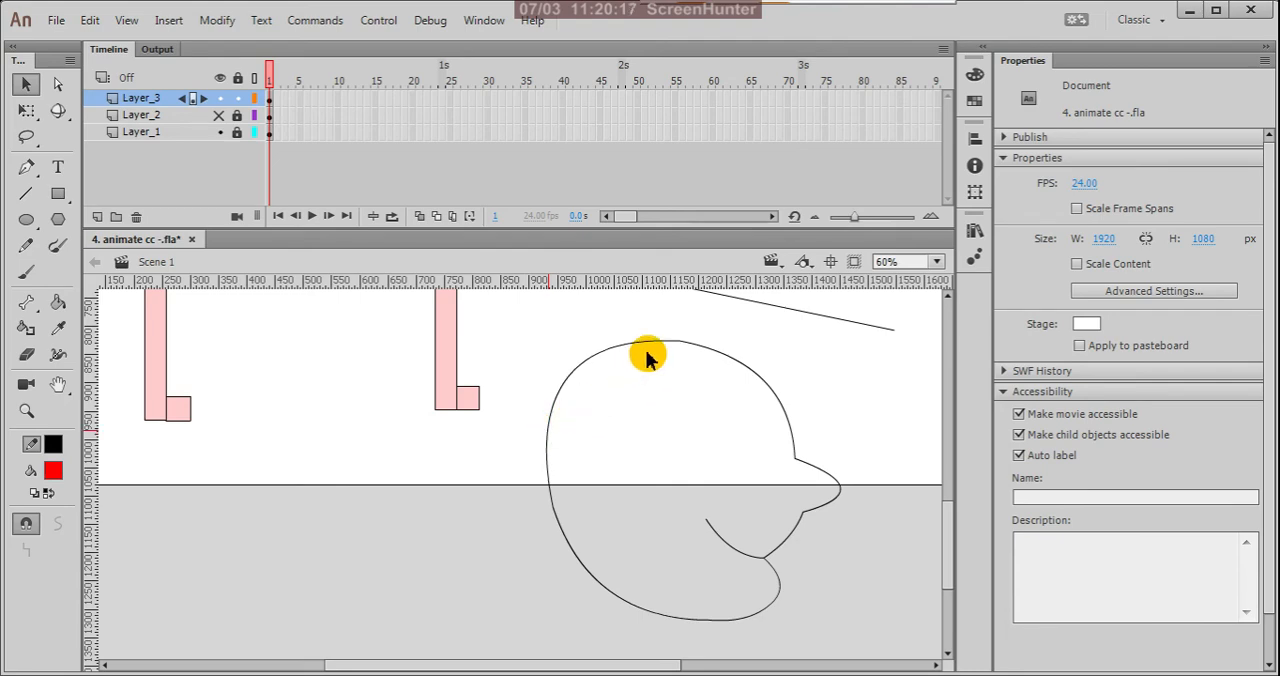
drag(631, 341, 626, 334)
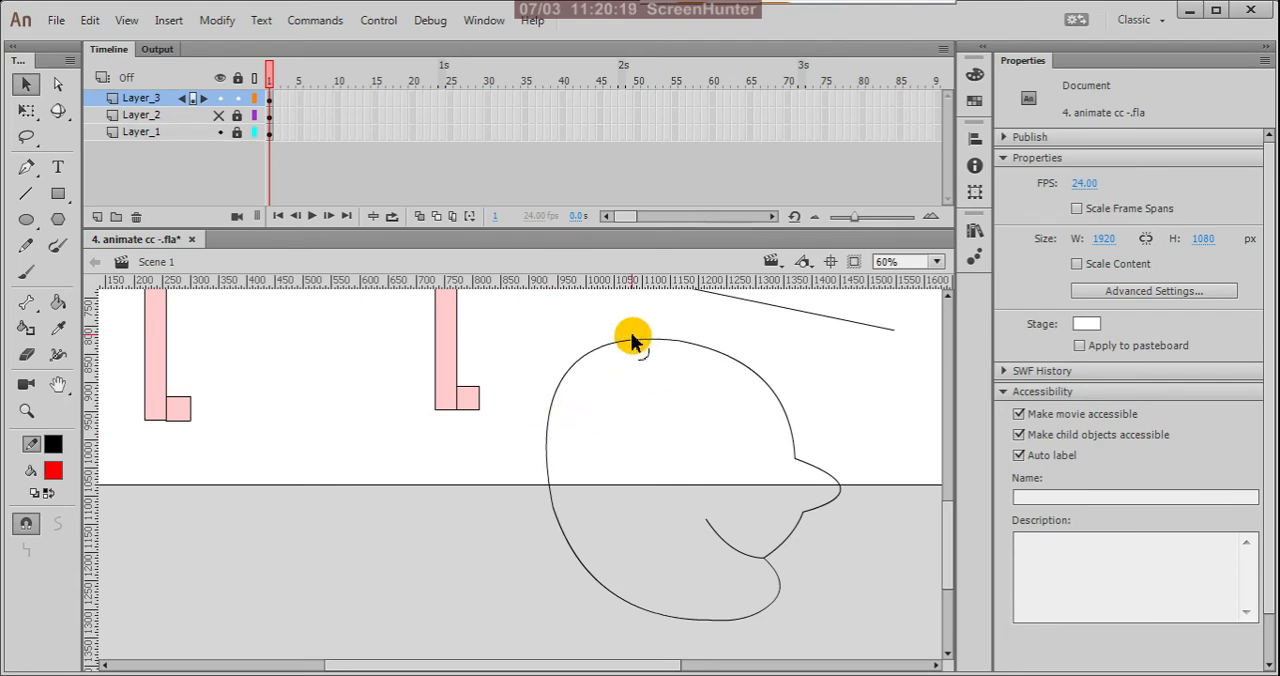
mouse_move(812, 512)
mouse_down()
mouse_move(800, 522)
mouse_move(799, 503)
mouse_up()
Step: Select all the drawing objects forming the head and break them apart into a merge-mode shape
scroll(760, 539, down, 2)
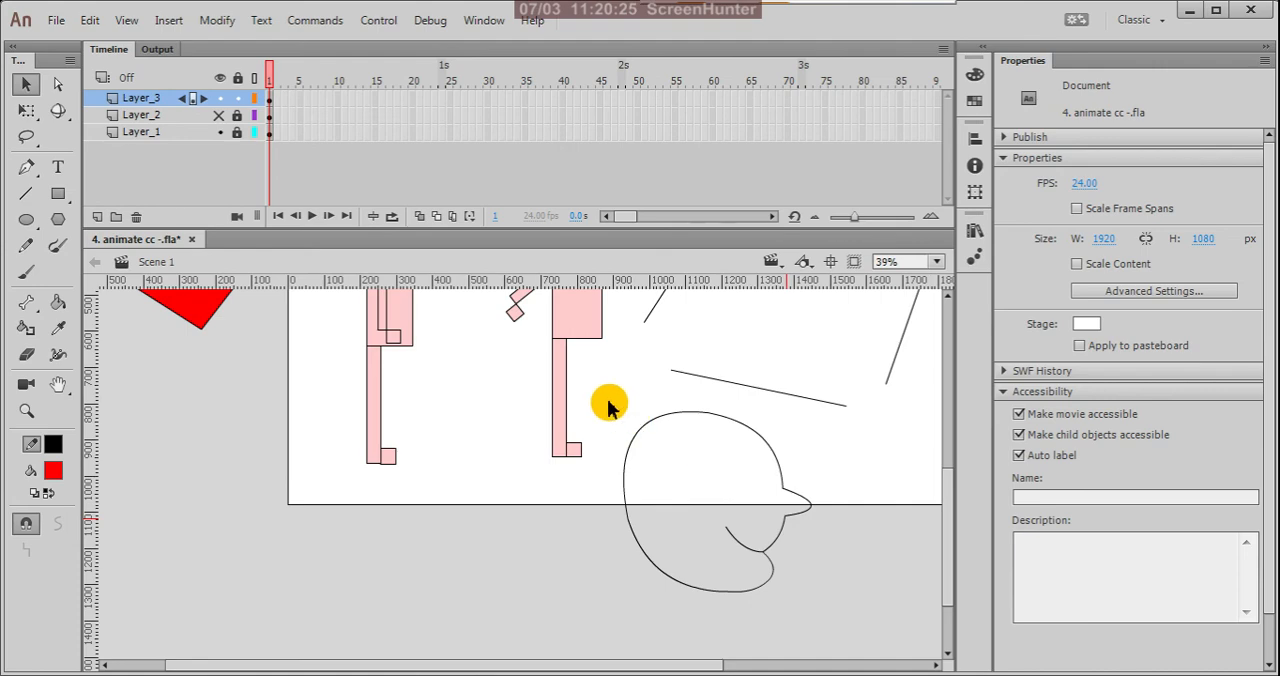
mouse_move(607, 403)
mouse_down()
mouse_move(714, 570)
mouse_move(816, 648)
mouse_up()
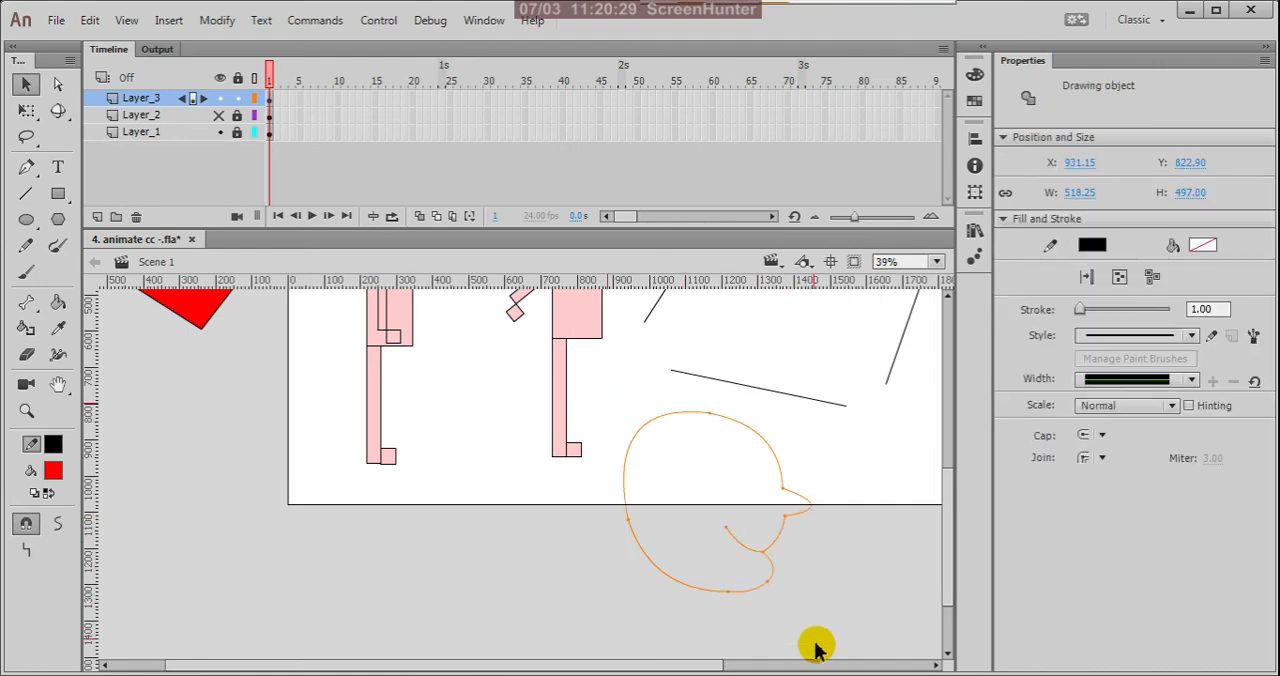
key(ctrl+b)
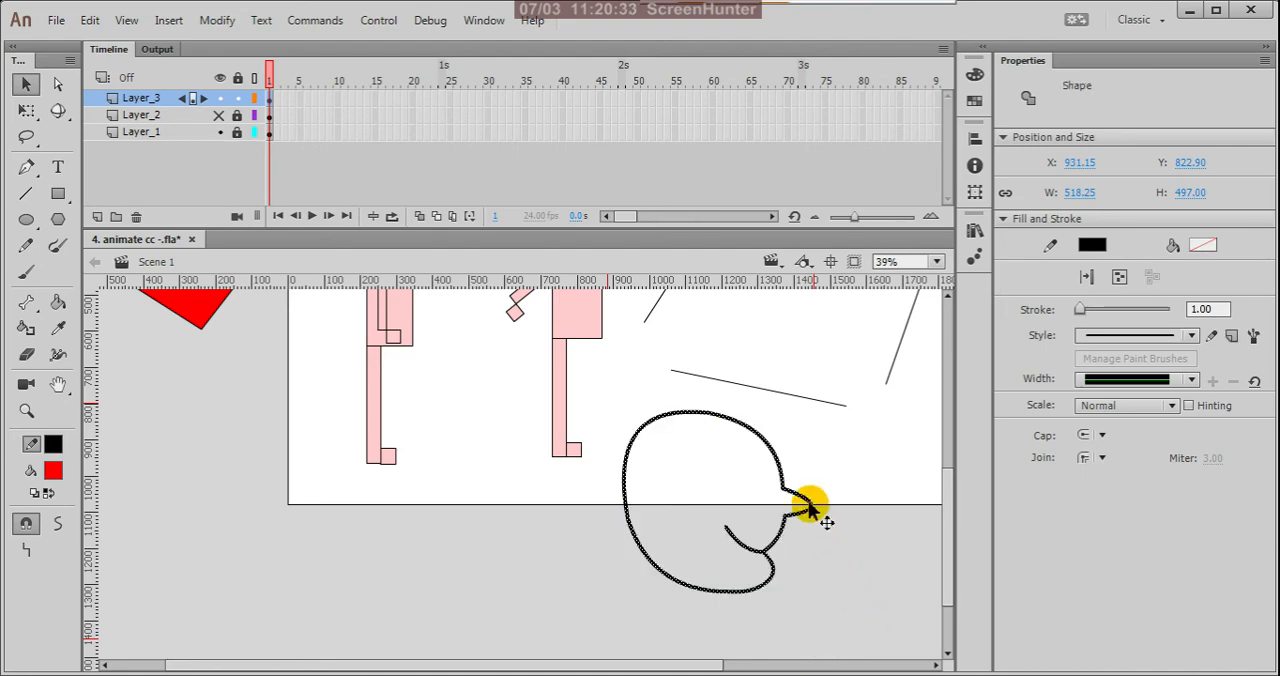
scroll(722, 531, up, 1)
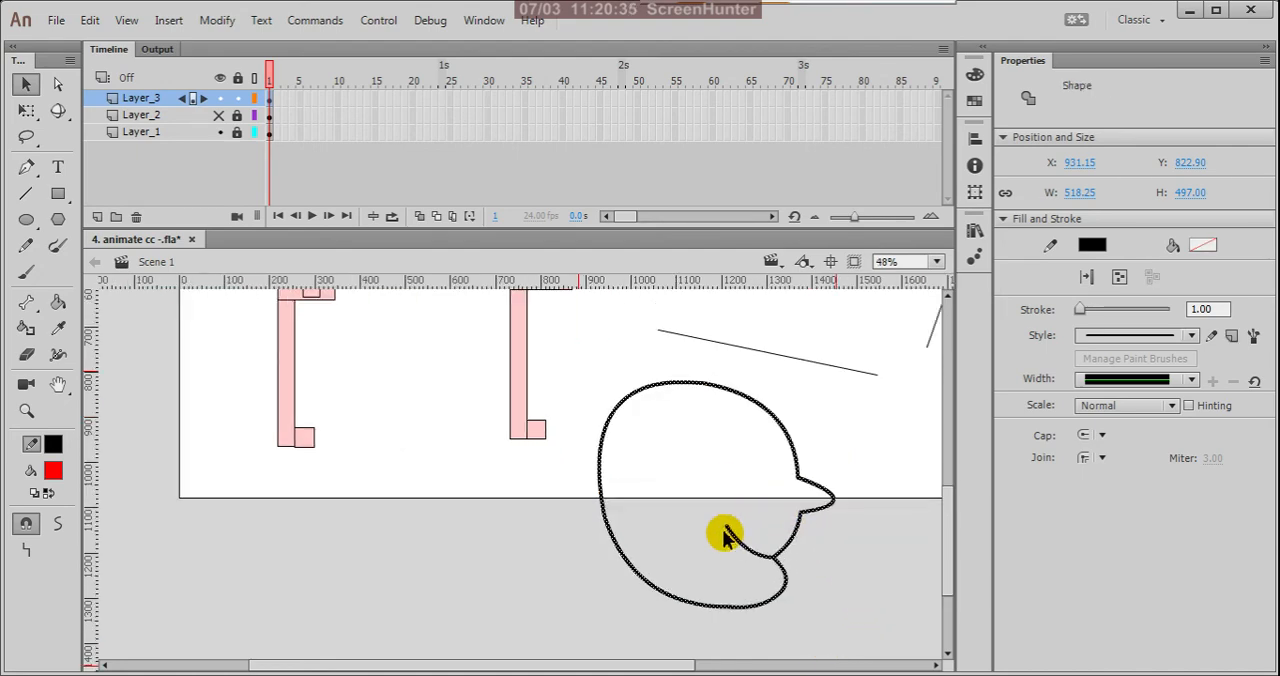
click(836, 578)
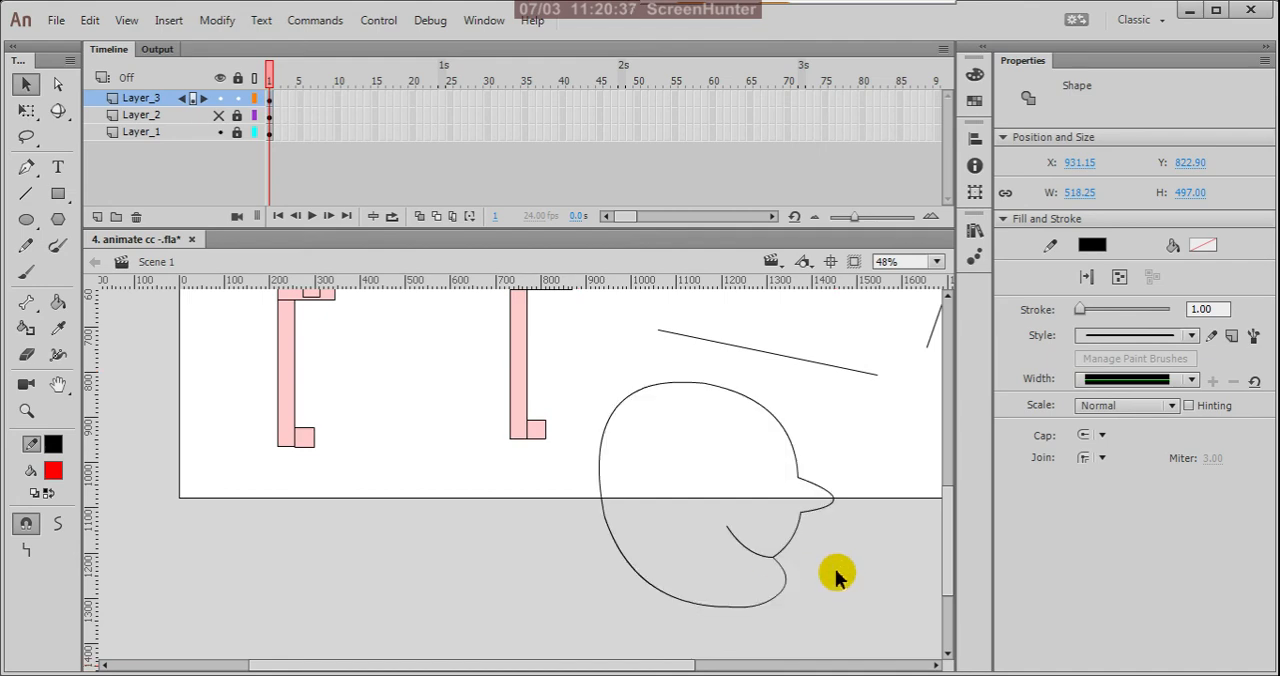
Step: Choose a light orange skin tone as the fill colour and fill the head's interior with the Paint Bucket
key(k)
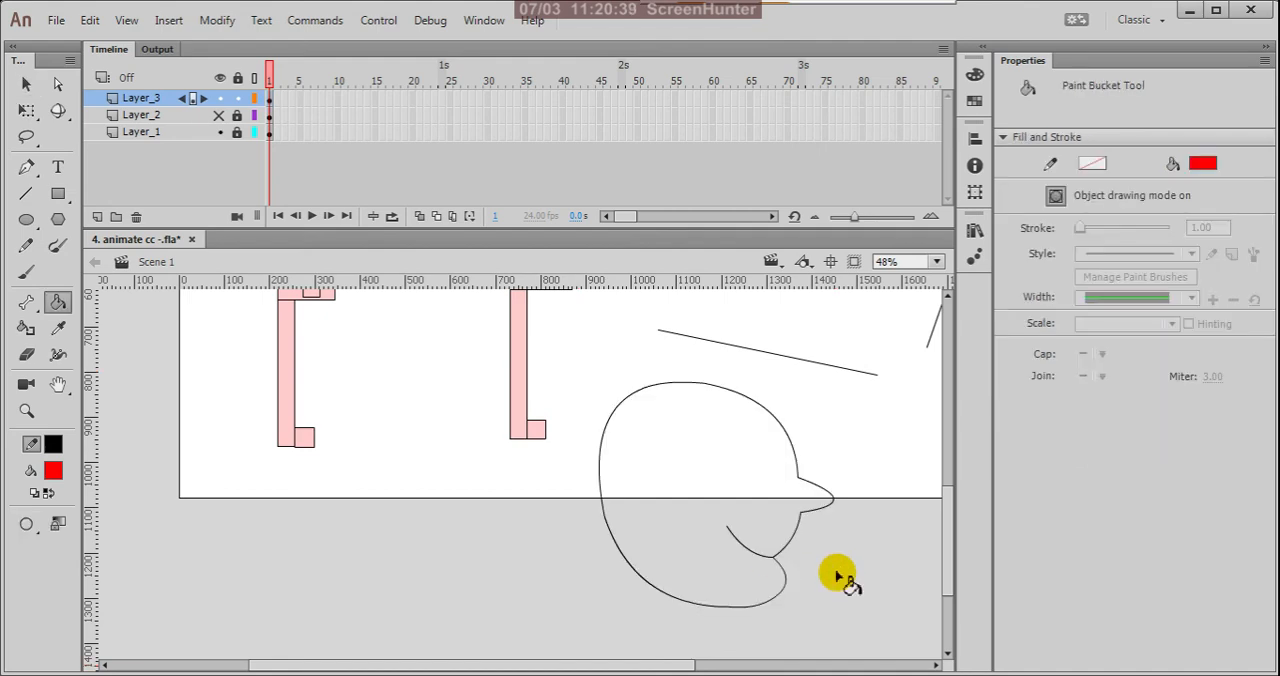
click(55, 475)
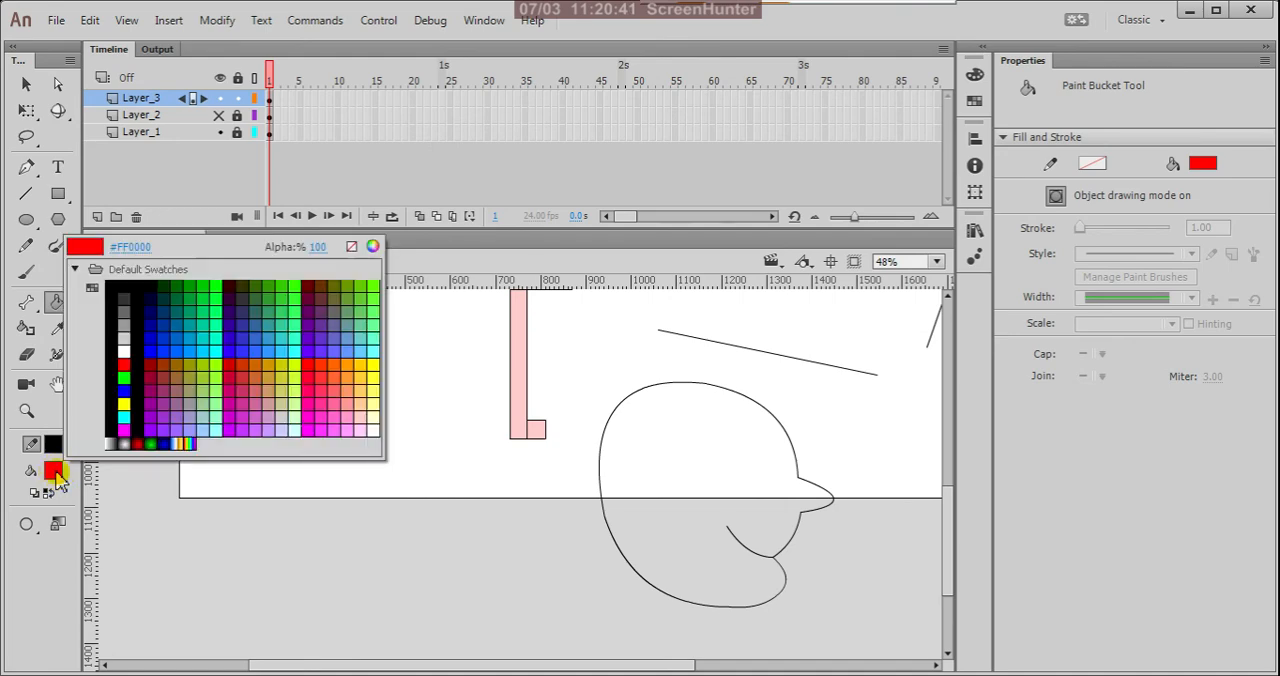
click(361, 403)
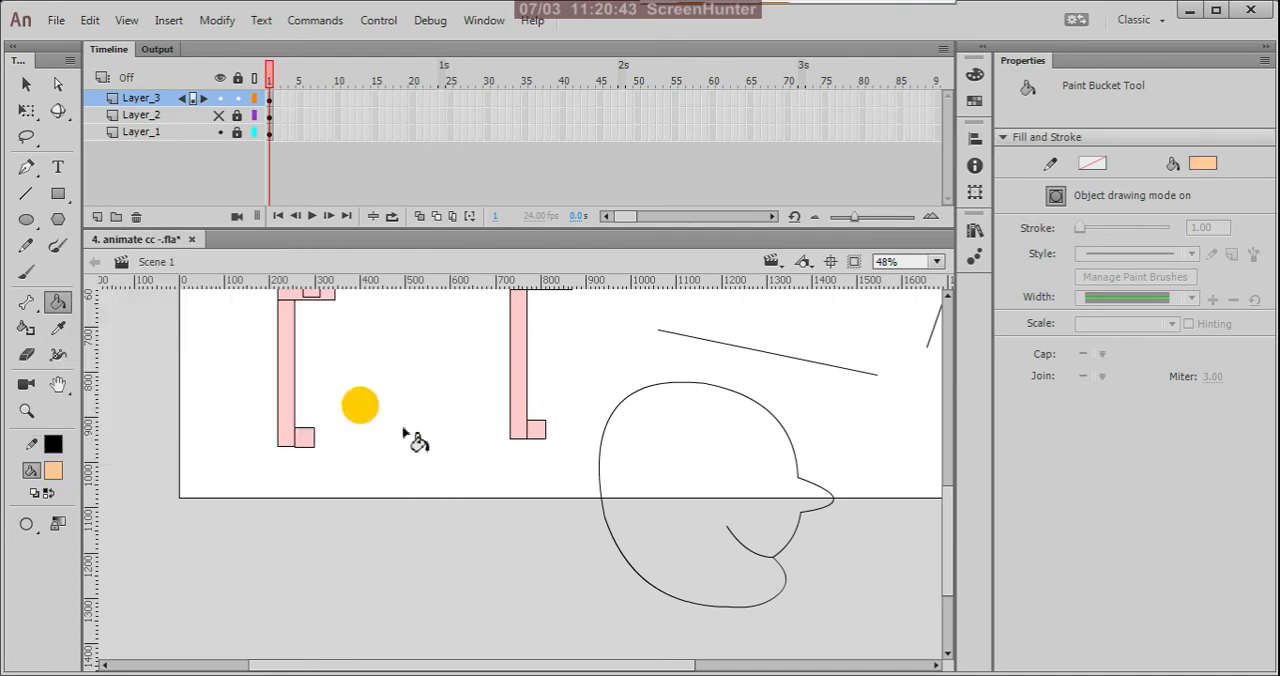
click(676, 506)
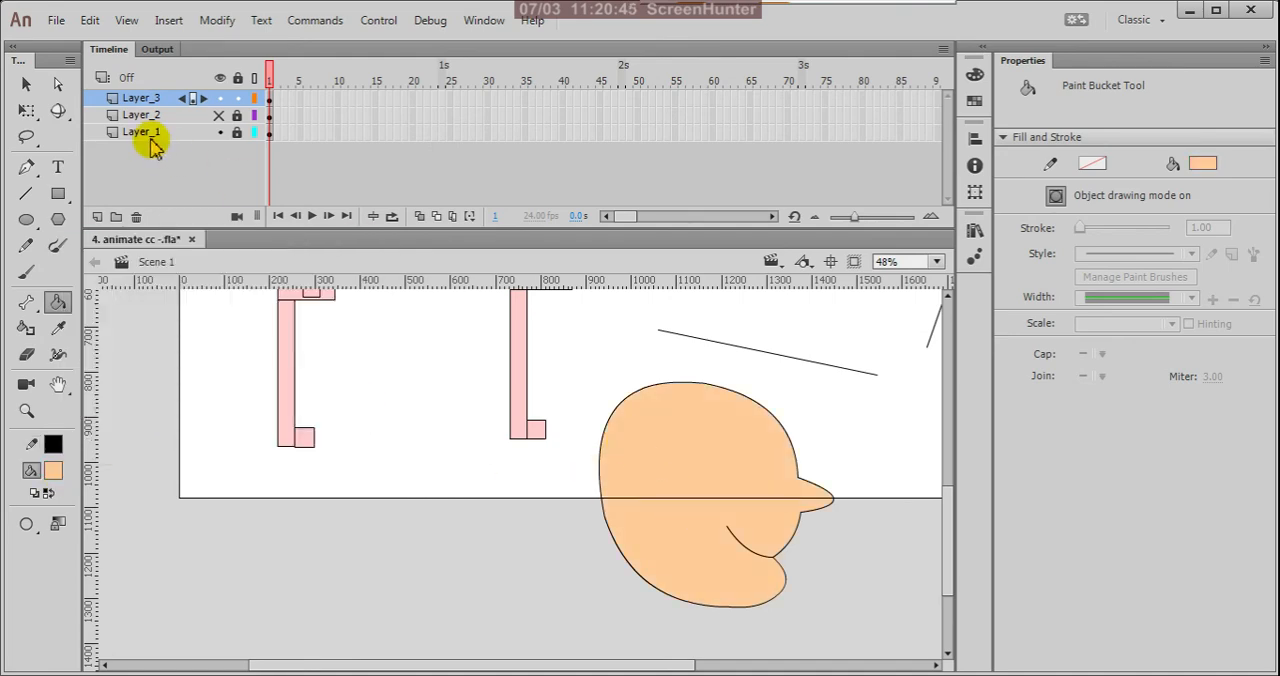
Step: Select each of the four separate lines above the head in turn to inspect them as drawing objects, and clear the selection
click(26, 84)
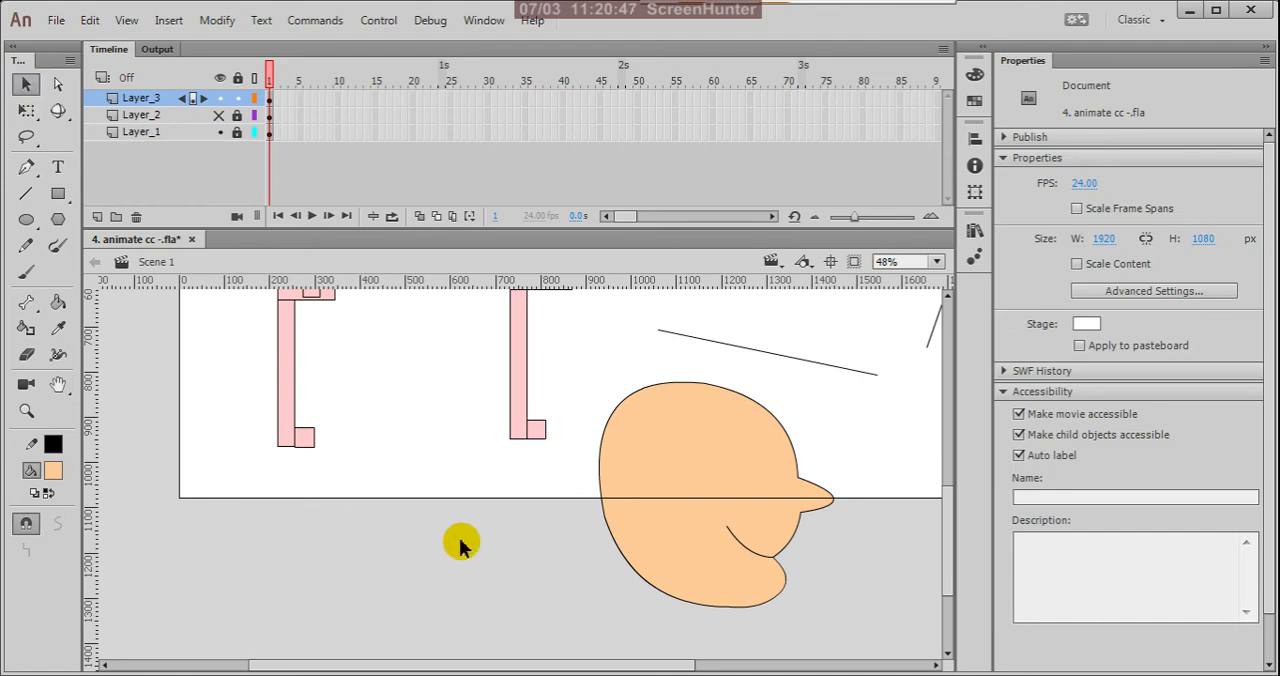
key(ctrl+minus)
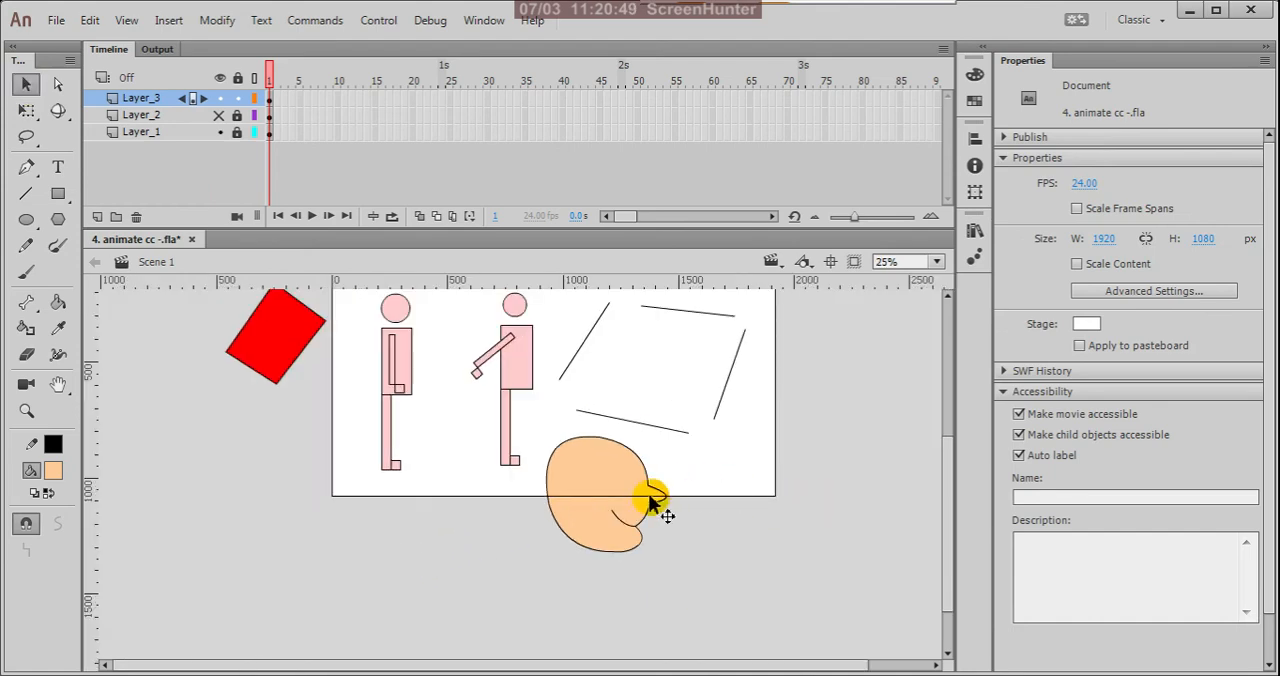
scroll(505, 493, up, 2)
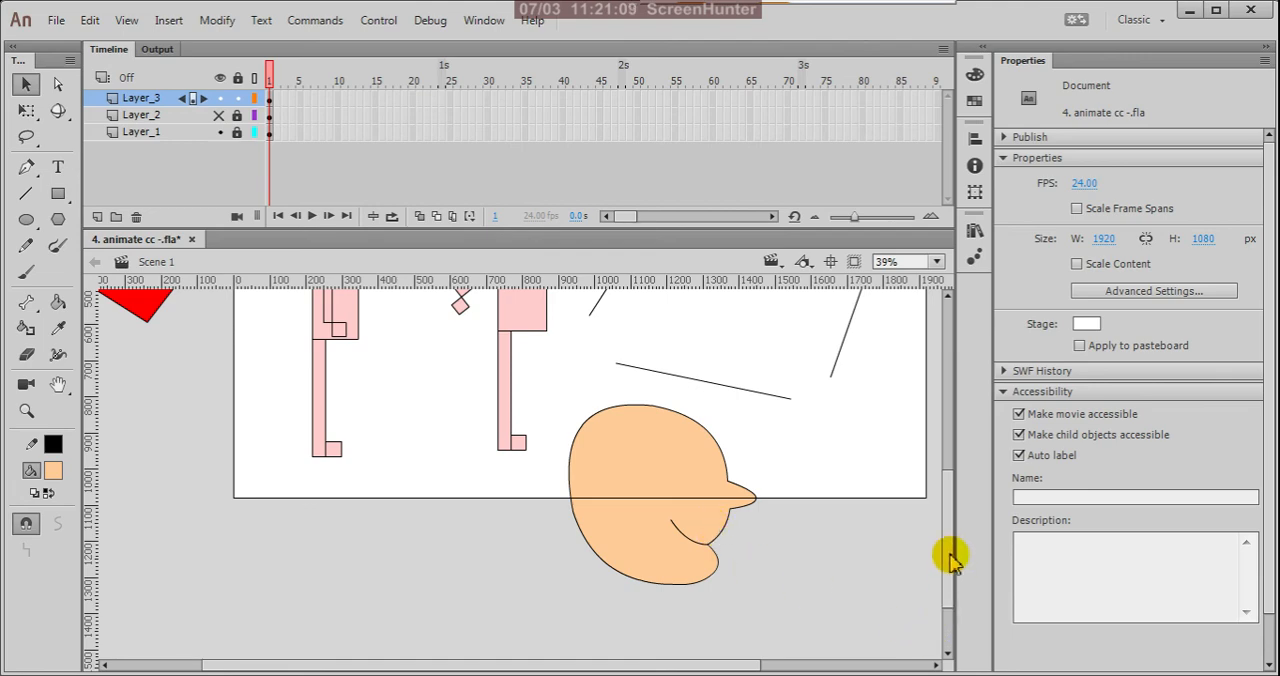
key(ctrl+minus)
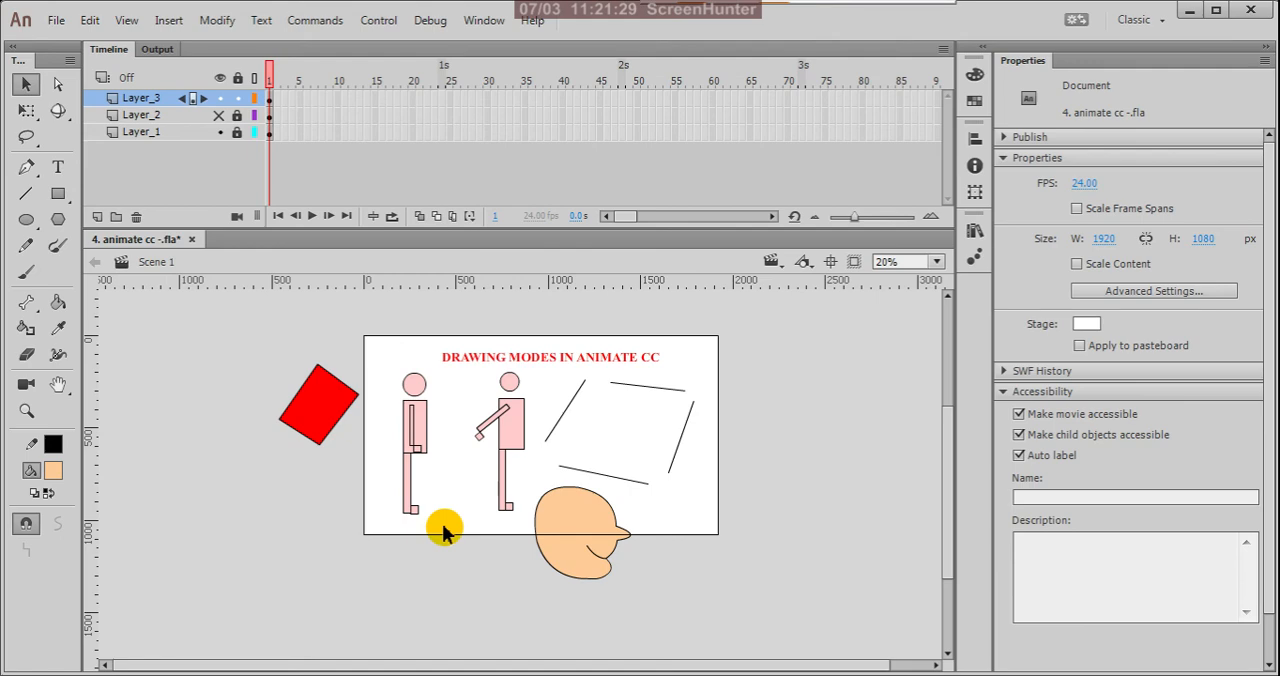
scroll(511, 447, up, 1)
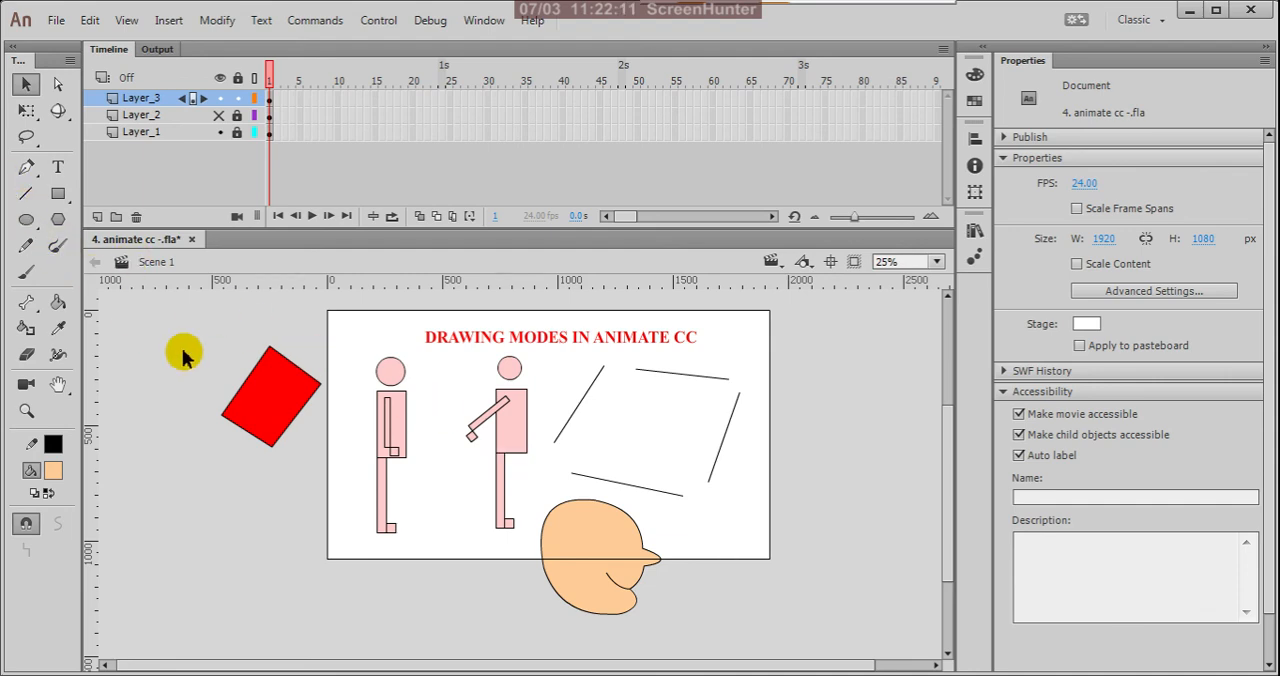
click(735, 422)
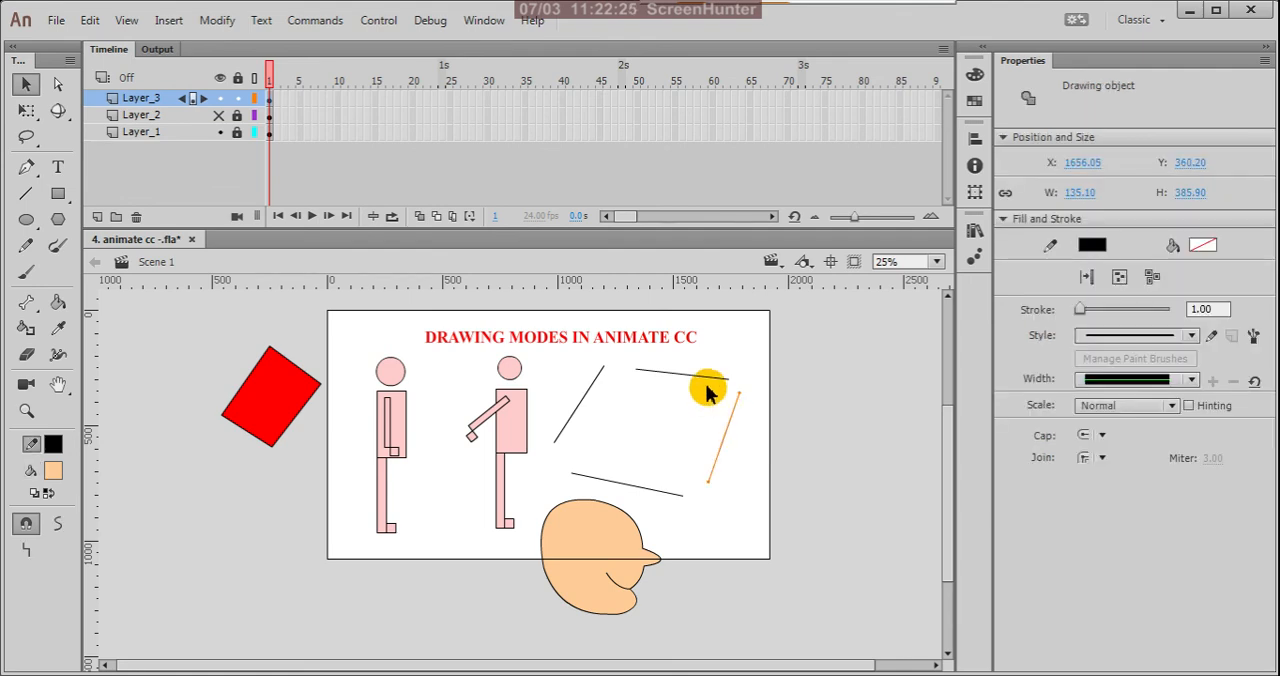
click(717, 378)
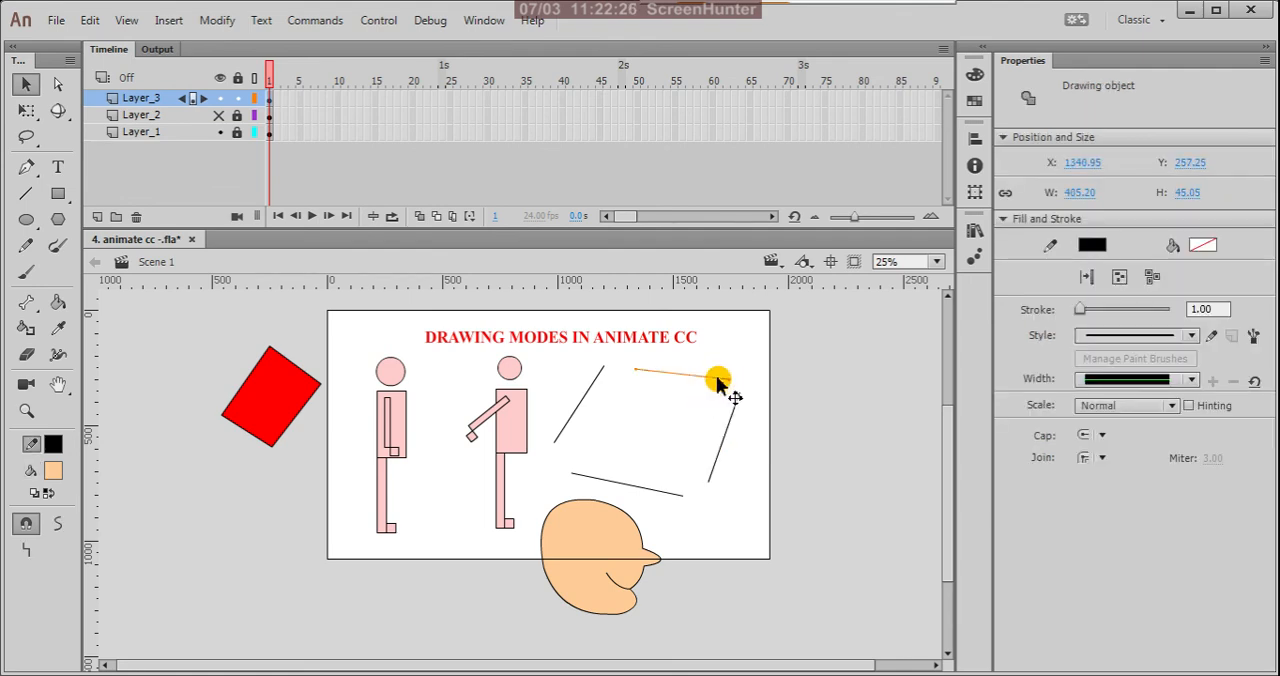
click(587, 393)
click(628, 485)
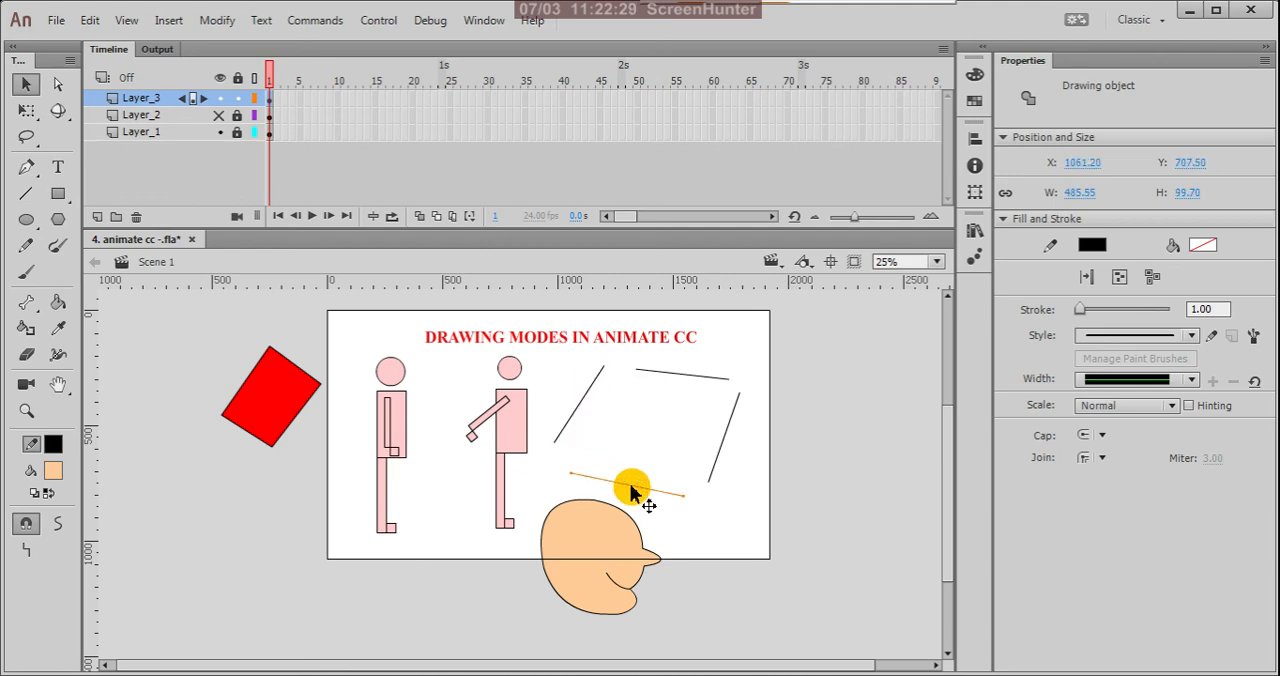
click(706, 378)
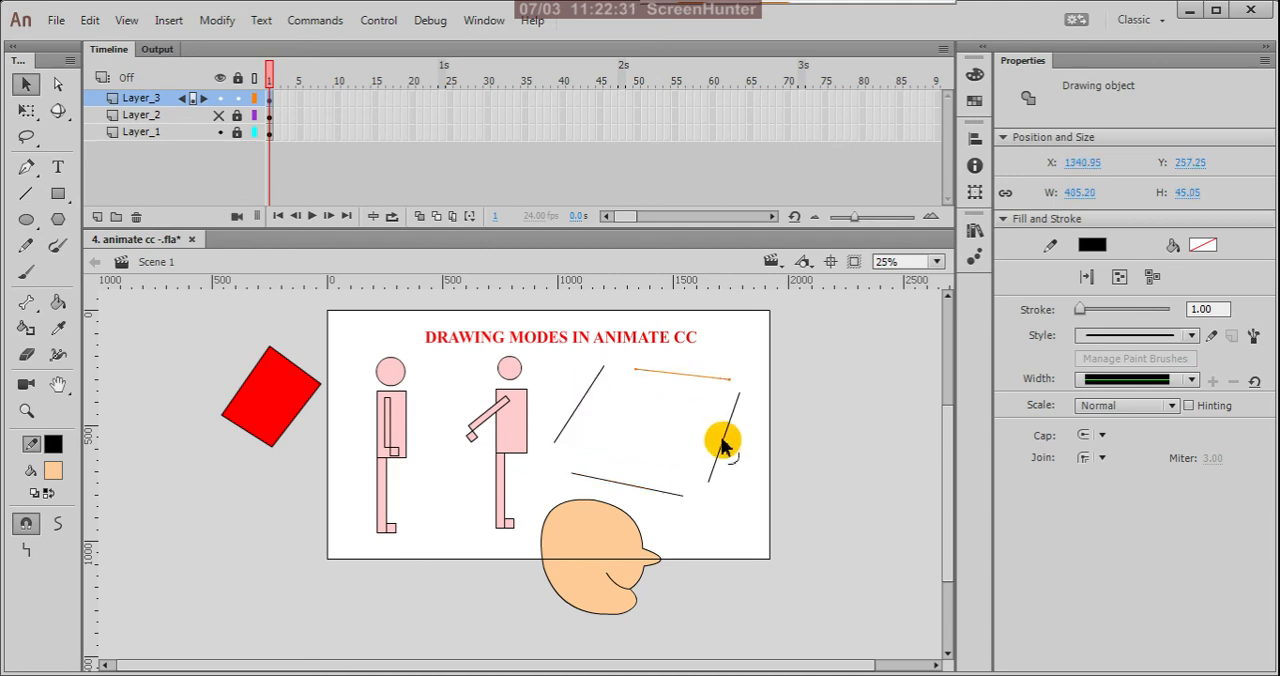
click(723, 440)
click(645, 487)
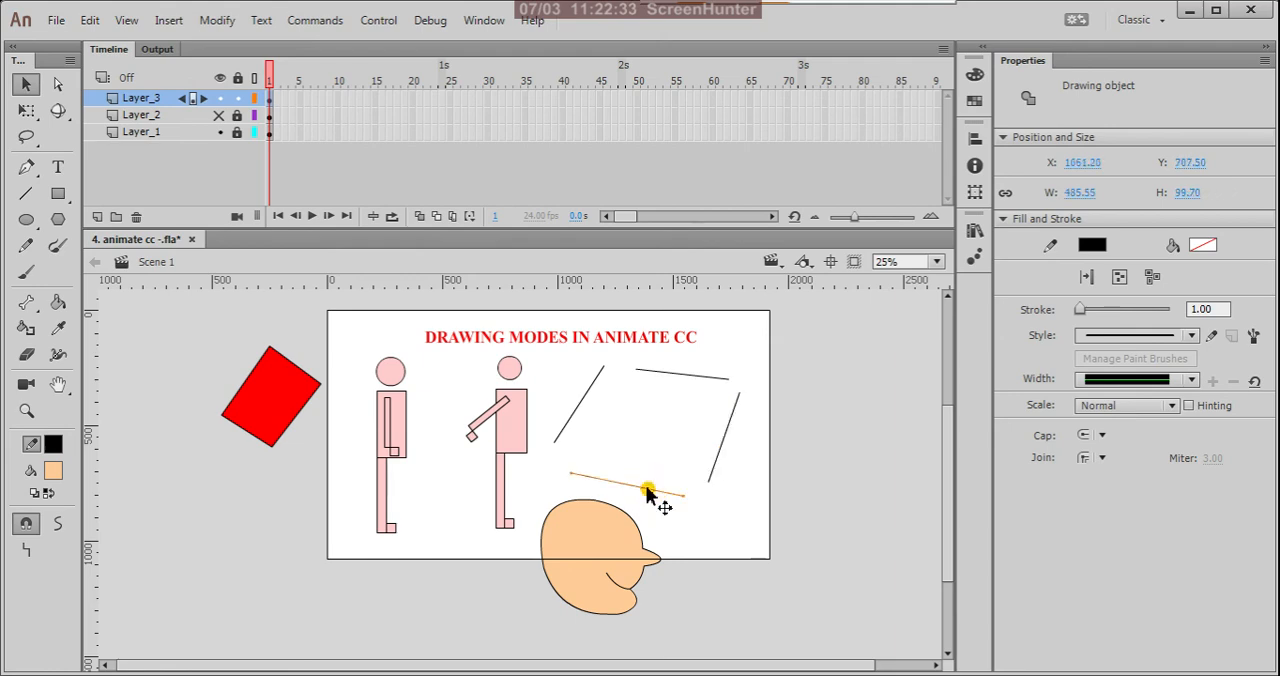
click(657, 452)
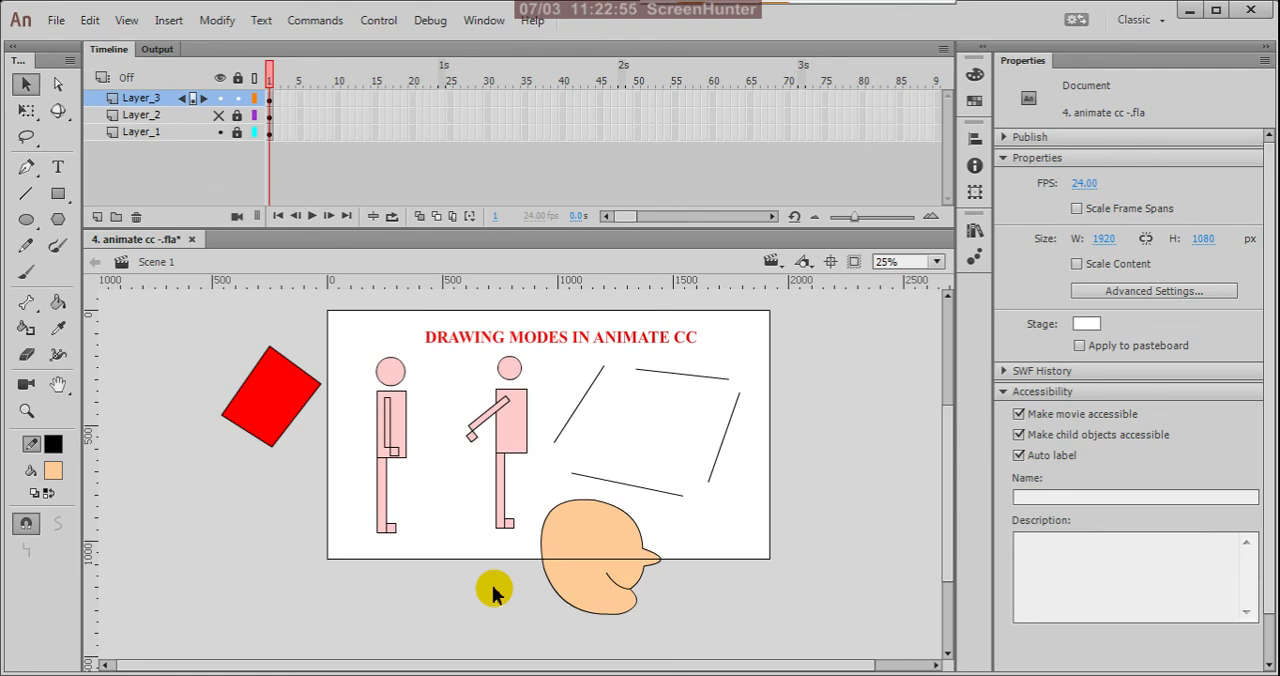
Step: Select the filled head to inspect it as a shape, select the contents of Layer_3's first frame, and clear the selection
drag(538, 490, 657, 645)
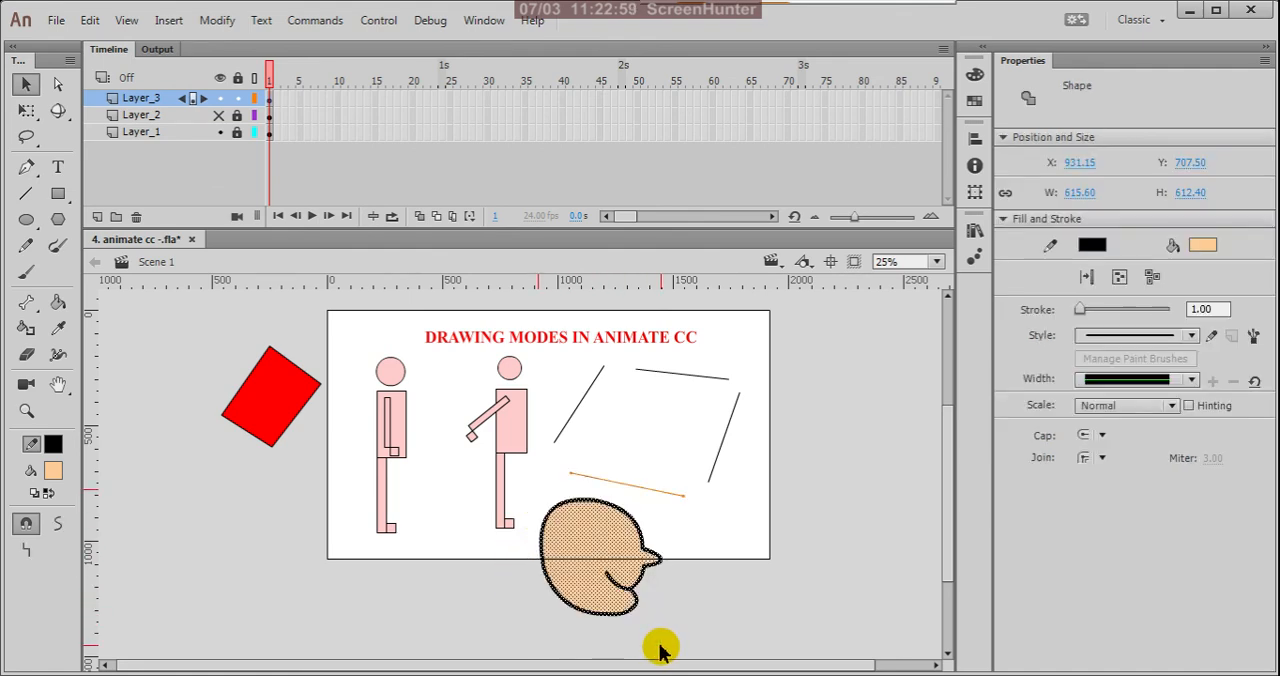
click(280, 109)
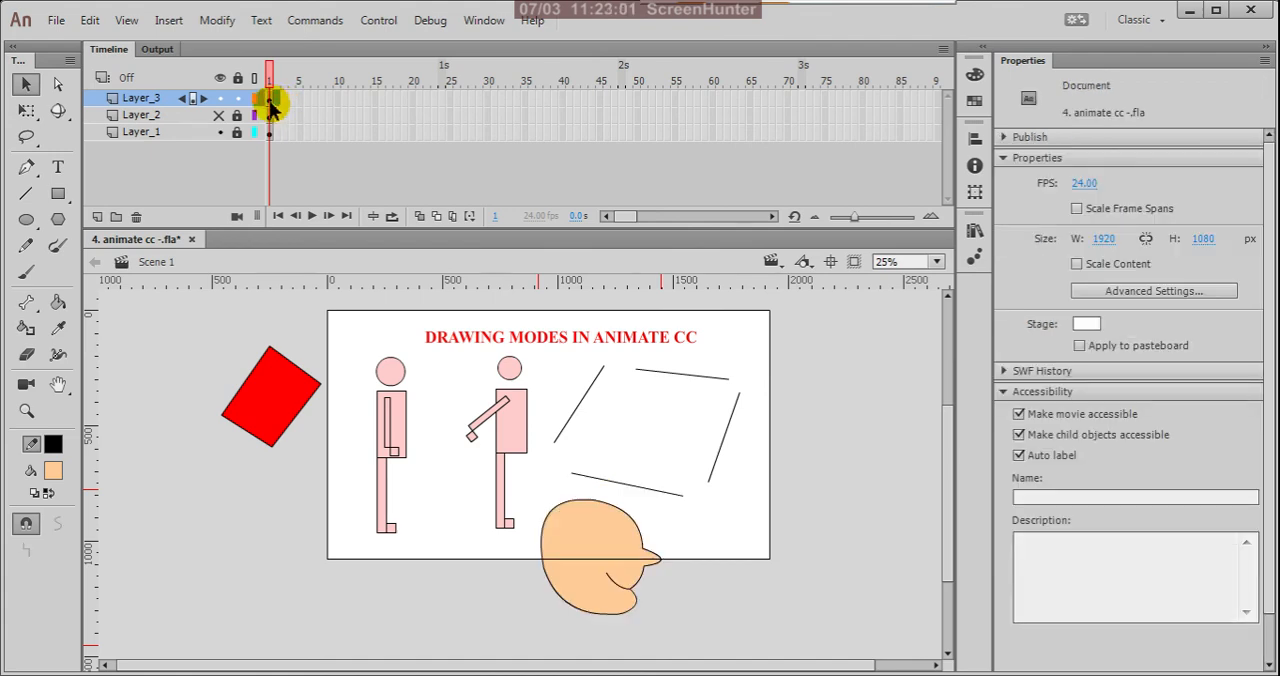
click(271, 99)
click(812, 549)
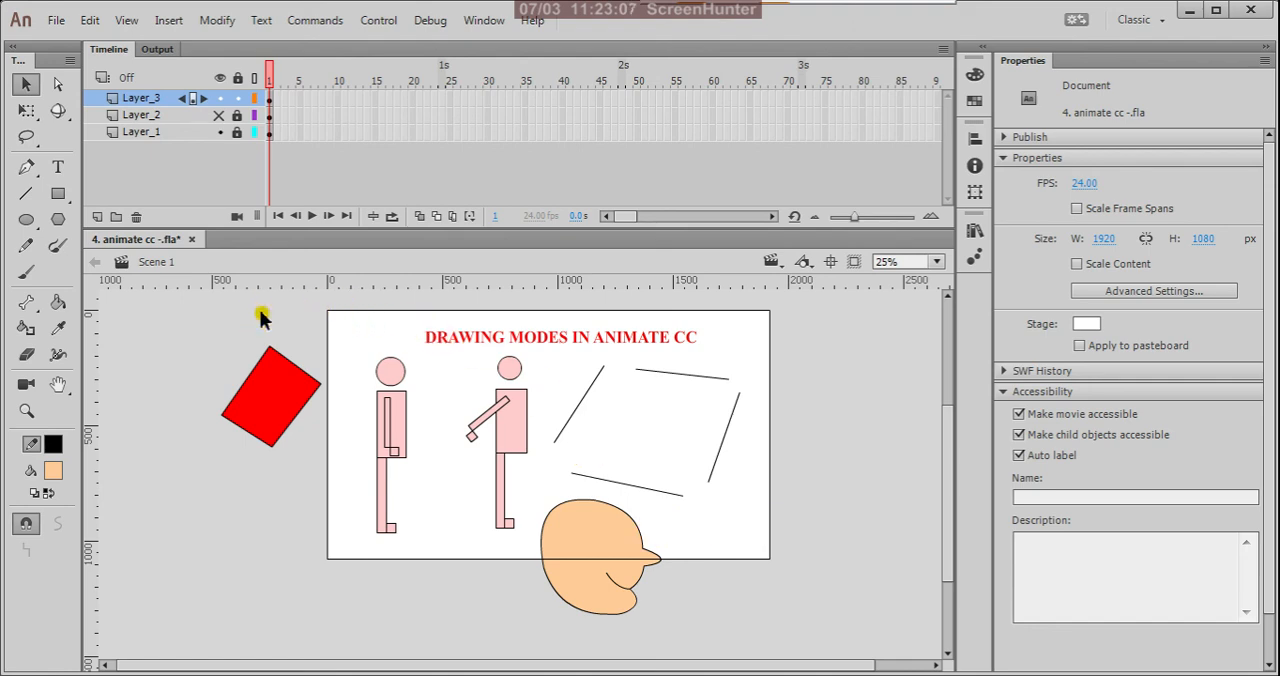
click(218, 21)
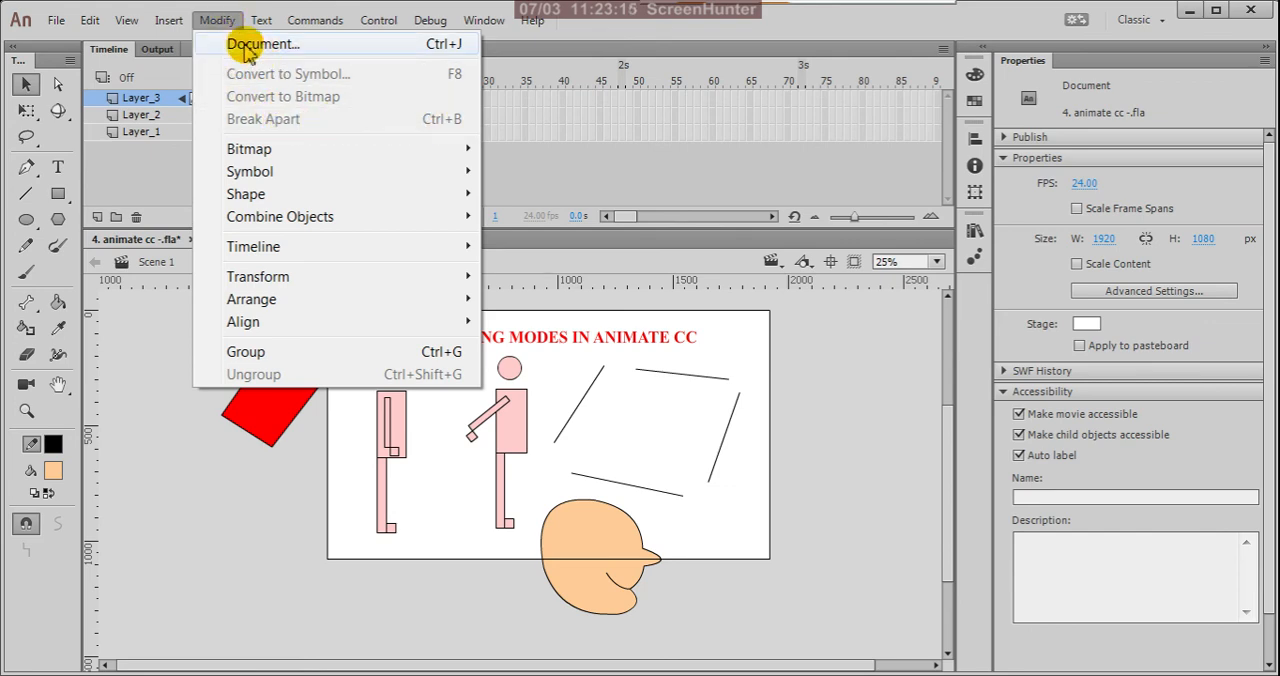
click(170, 177)
click(216, 27)
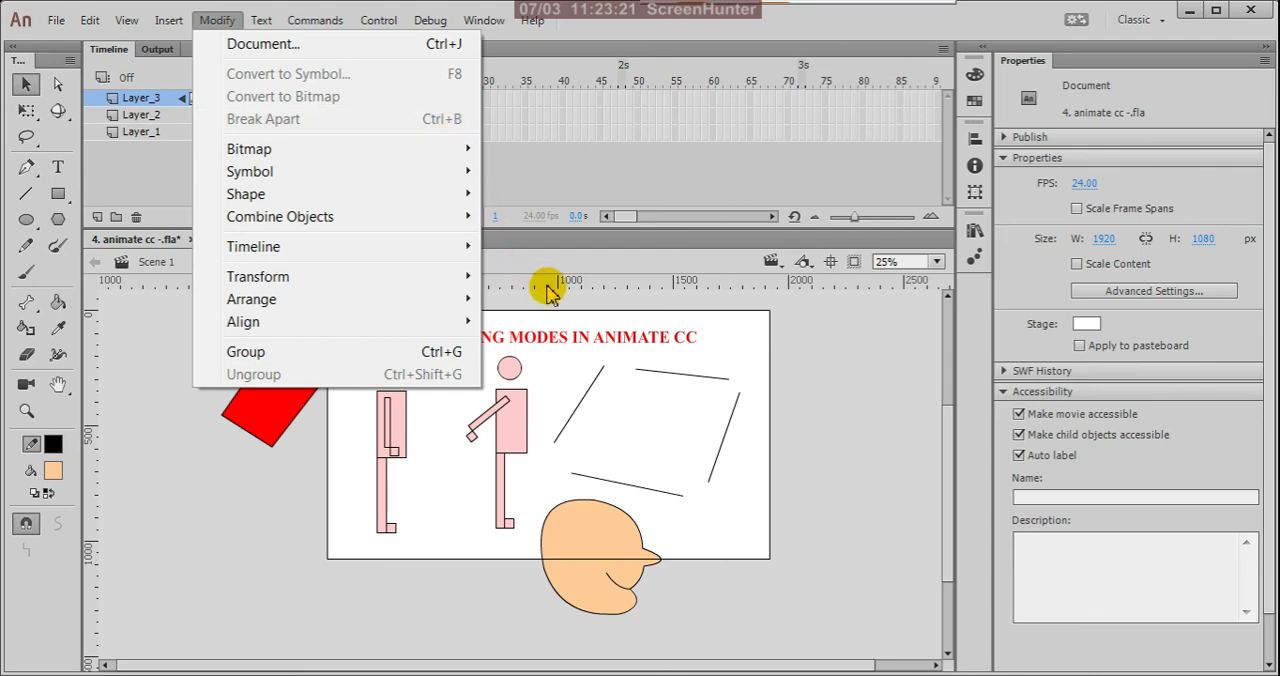
click(833, 315)
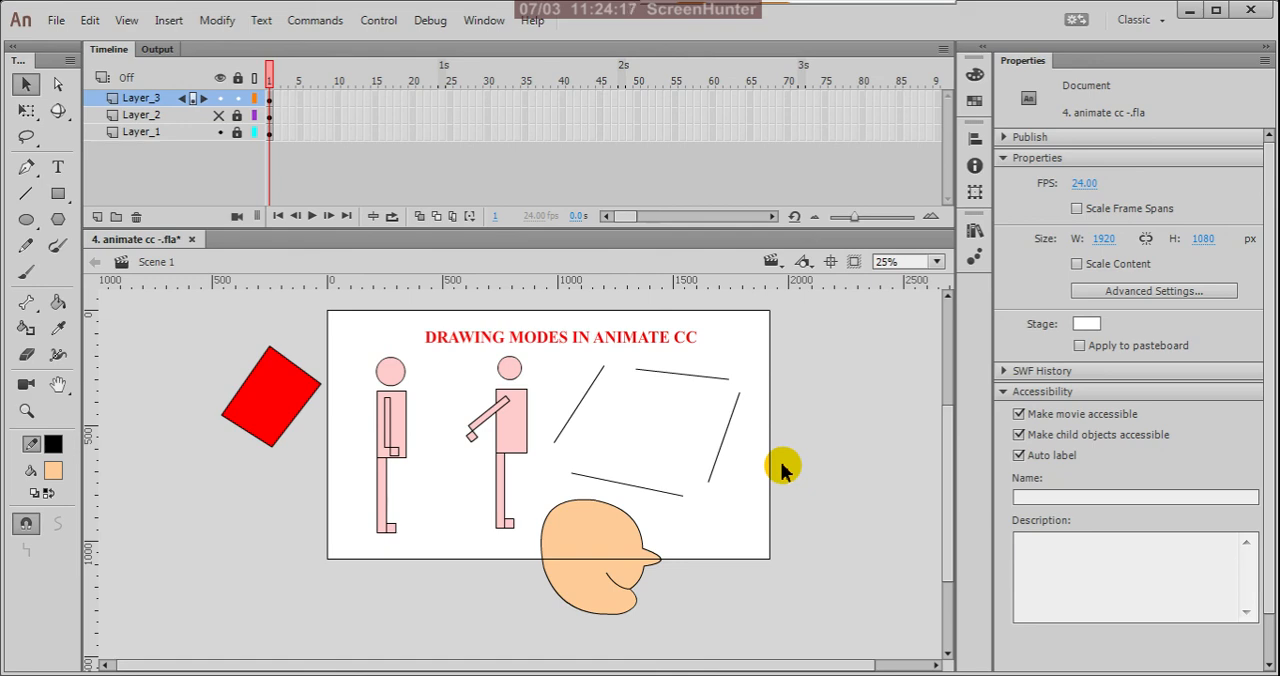
Step: Make Layer_2 visible and lock Layer_3
click(219, 115)
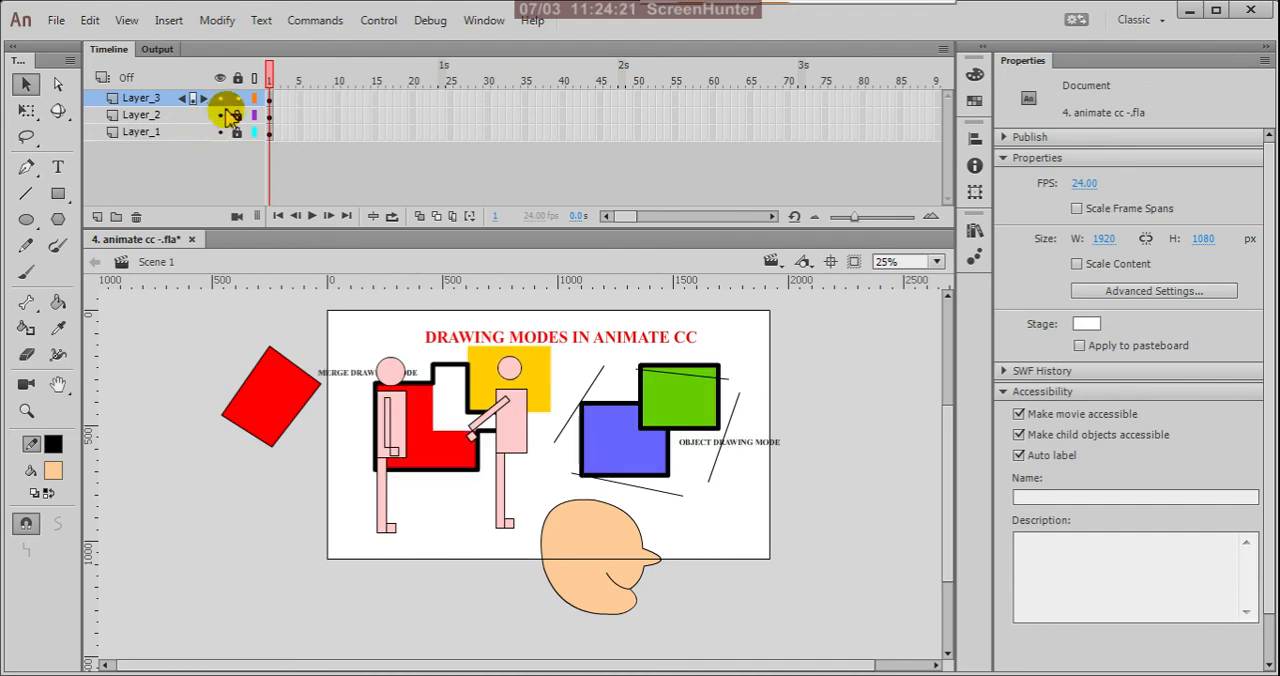
click(240, 99)
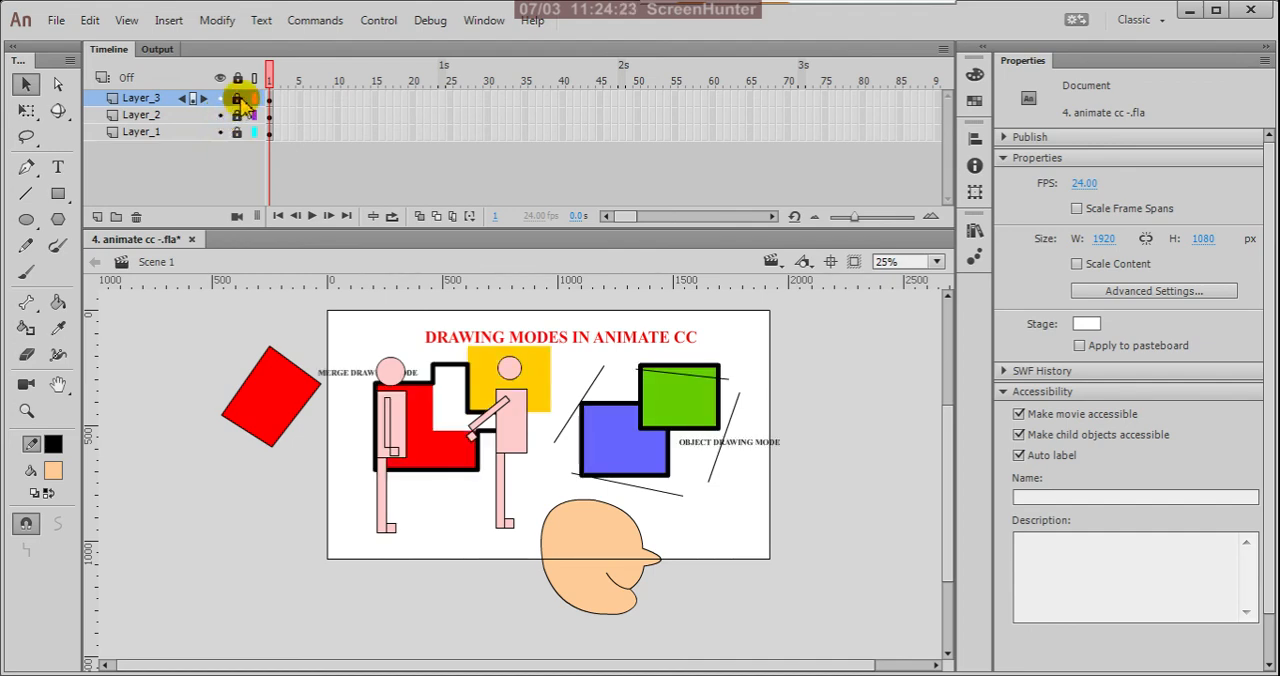
Step: Hide Layer_3 to compare the merge and object drawing mode examples on the stage, and show it again
click(220, 98)
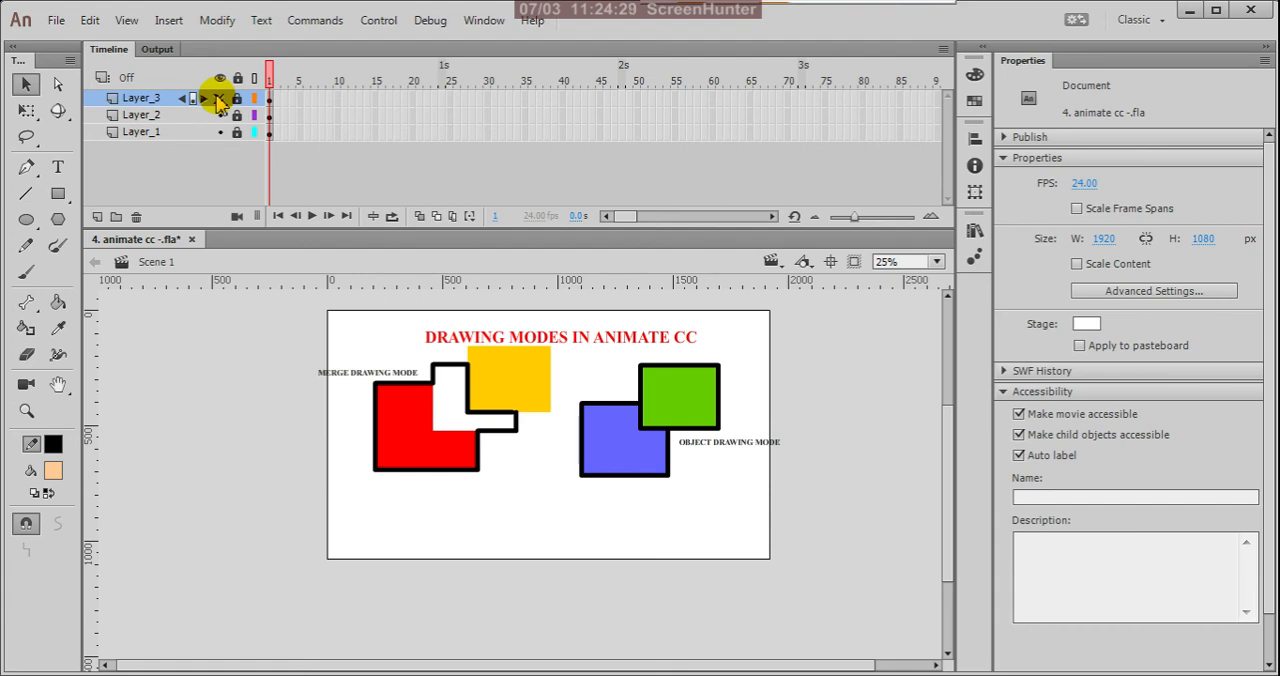
scroll(360, 378, up, 2)
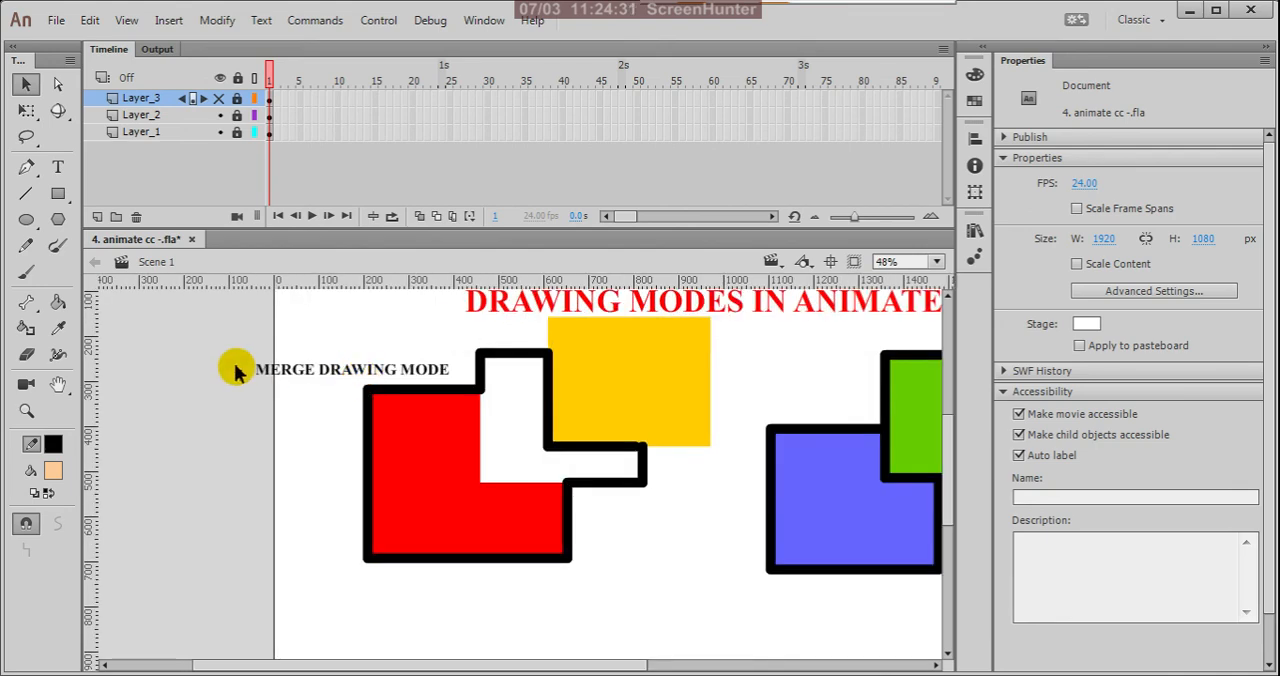
scroll(236, 372, down, 2)
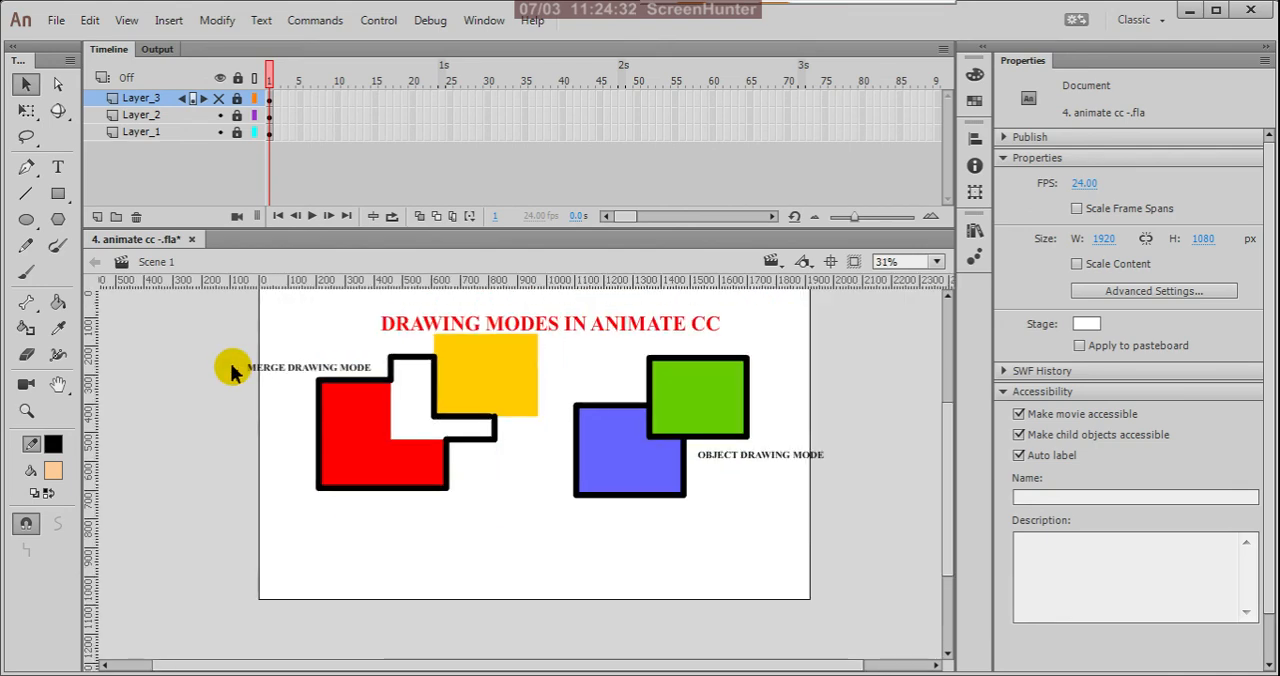
click(218, 99)
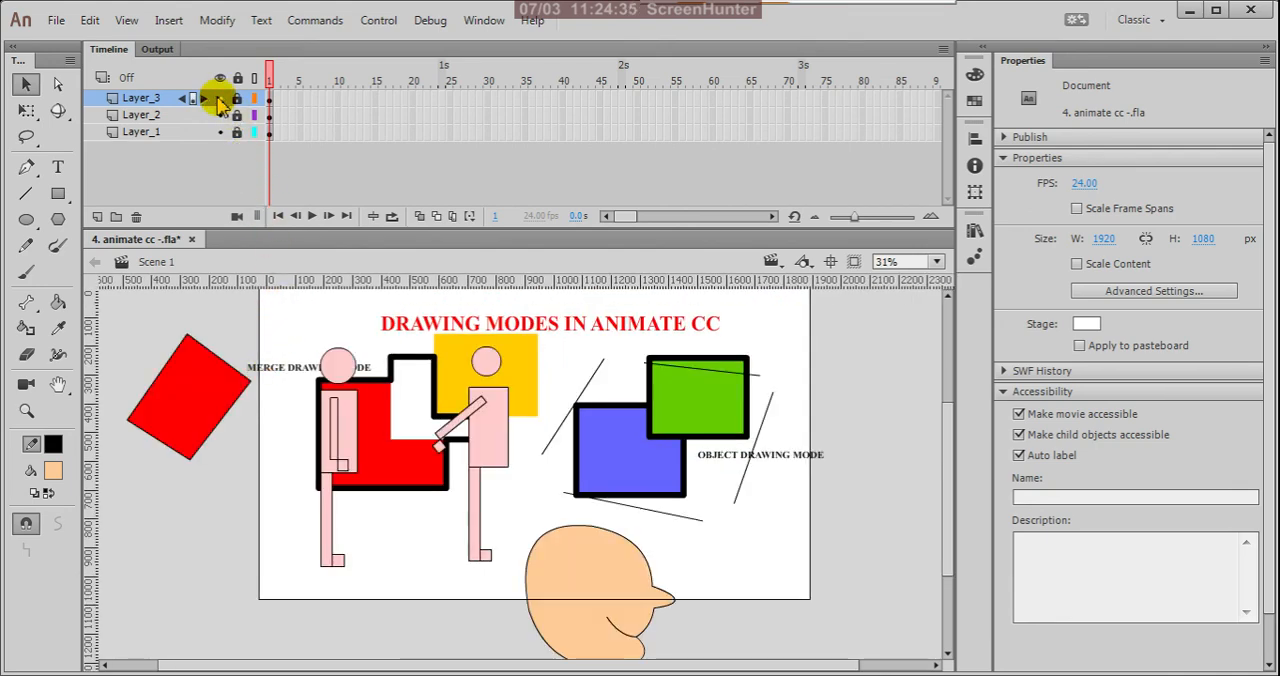